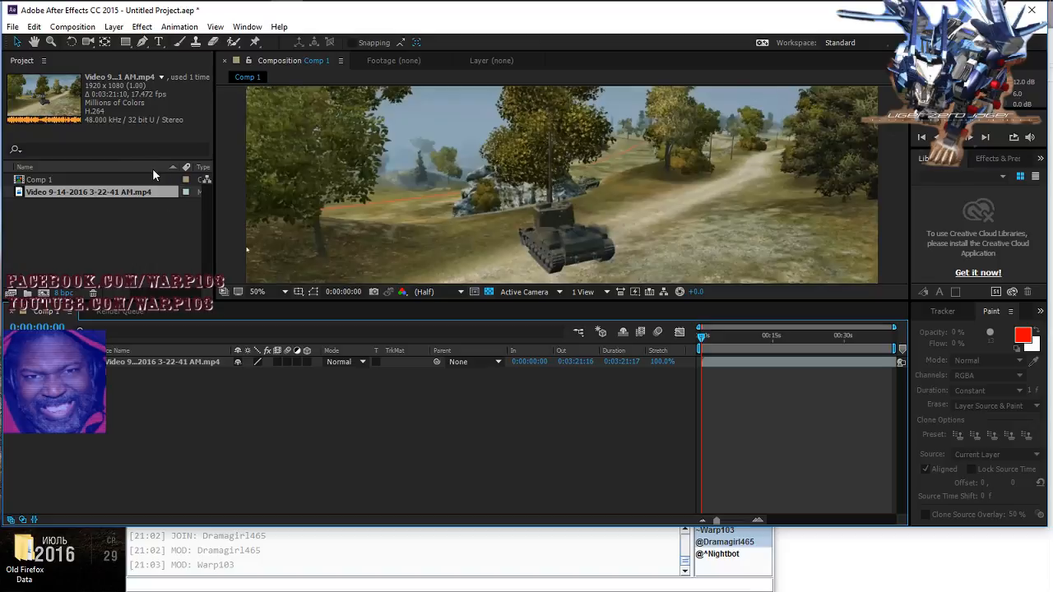
Step: Lengthen the composition by setting the minutes of its duration to 4
left_click(84, 28)
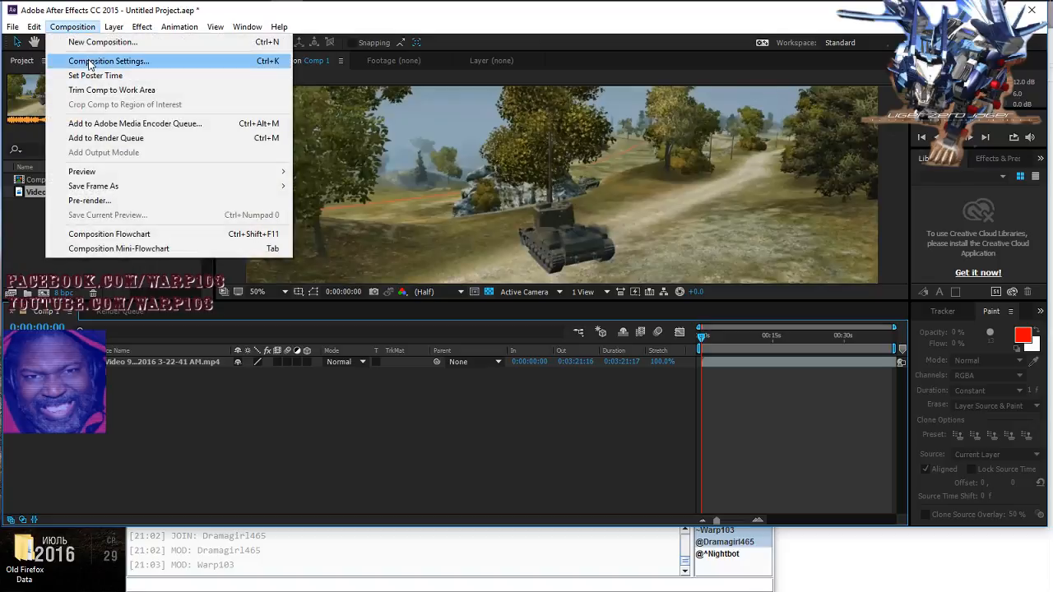
left_click(88, 61)
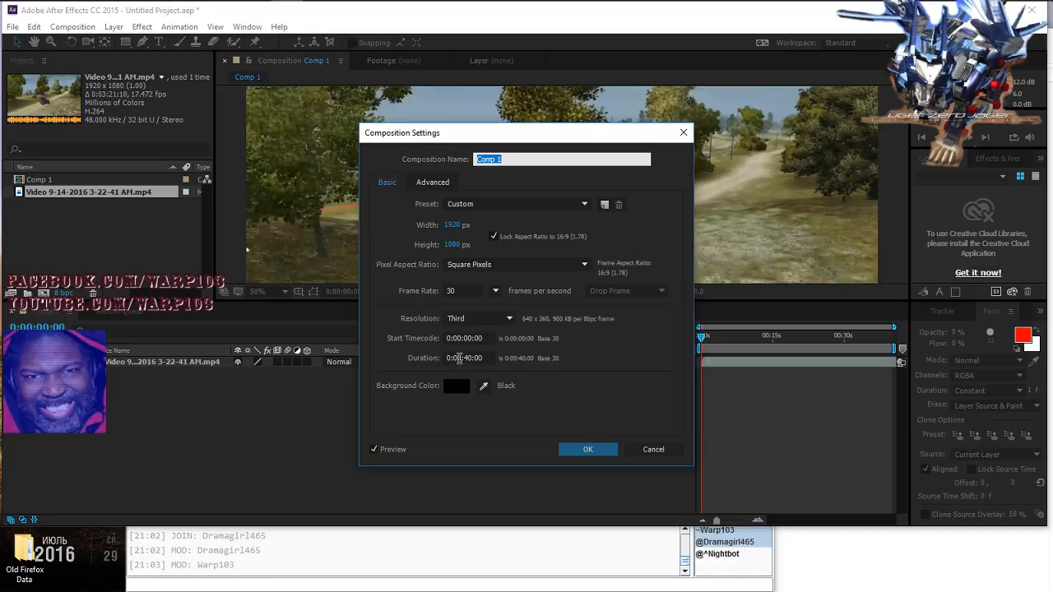
left_click(460, 358)
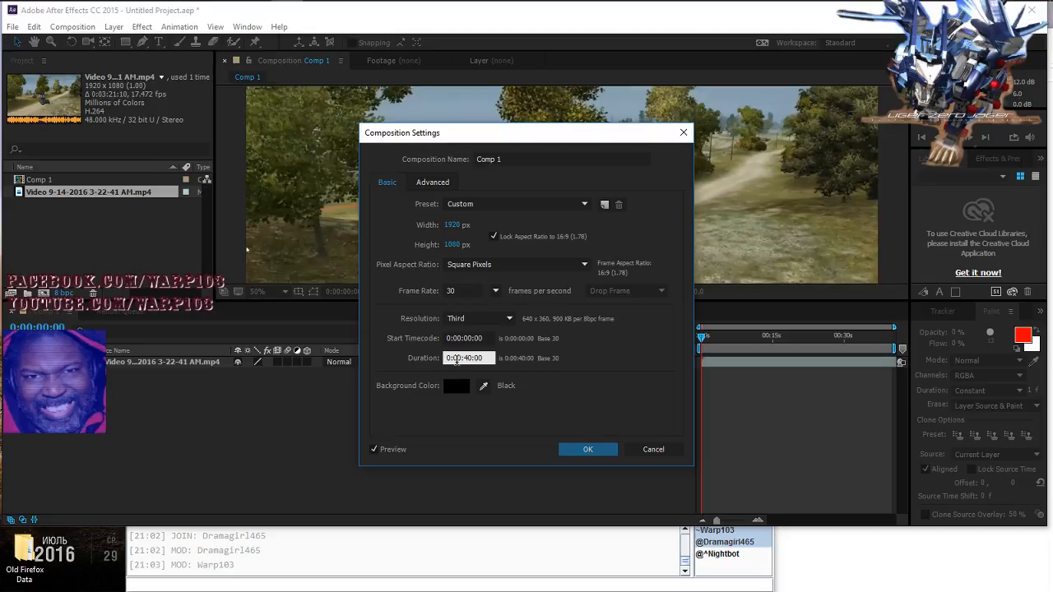
left_click_drag(457, 359, 461, 359)
type("4")
left_click(586, 450)
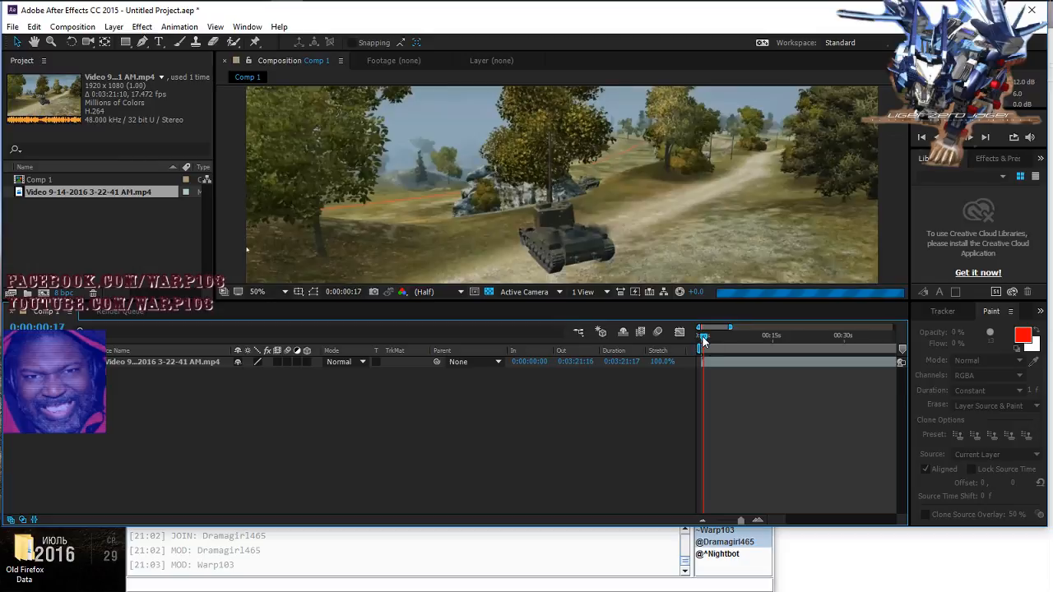
Step: Scrub through the unprocessed tank footage to about 21 seconds and return to the first frame
left_click_drag(700, 340, 804, 341)
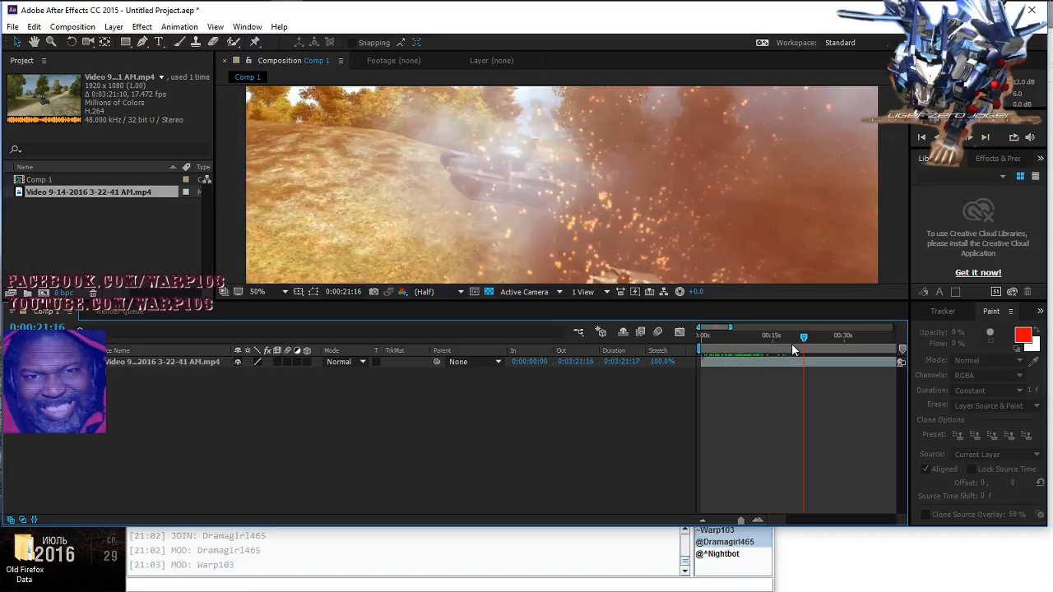
mouse_move(805, 341)
left_mouse_down()
mouse_move(850, 337)
mouse_move(793, 337)
left_mouse_up()
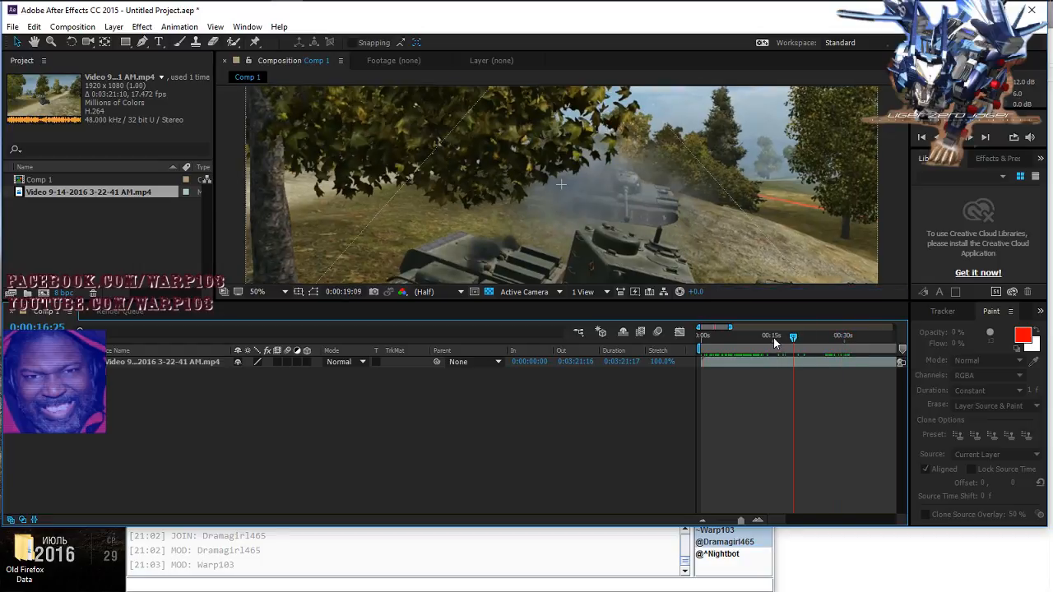
left_click(698, 339)
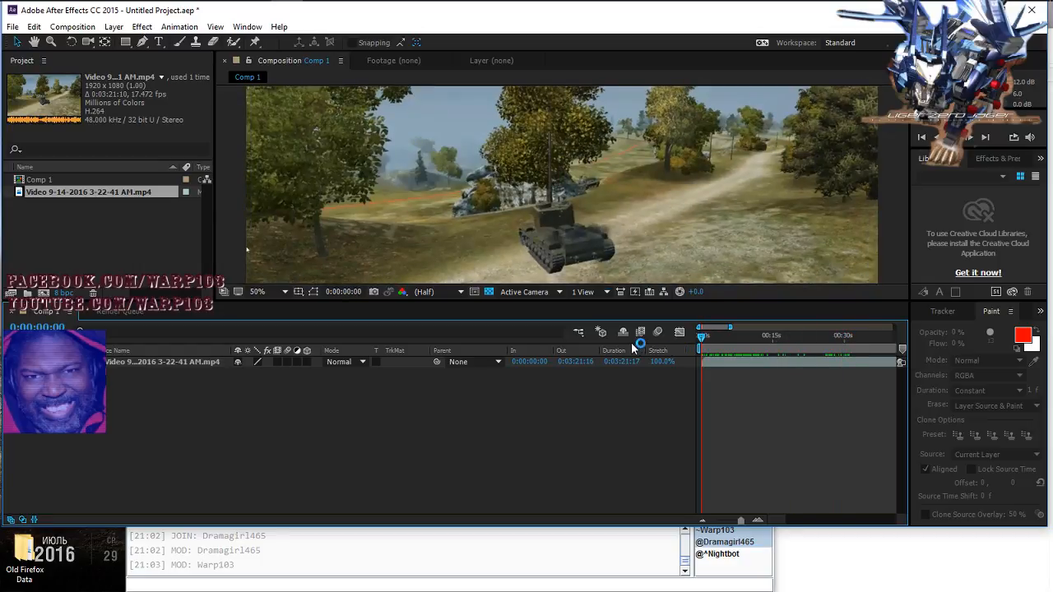
Step: Search the effects and presets for "cartoon"
left_click(991, 160)
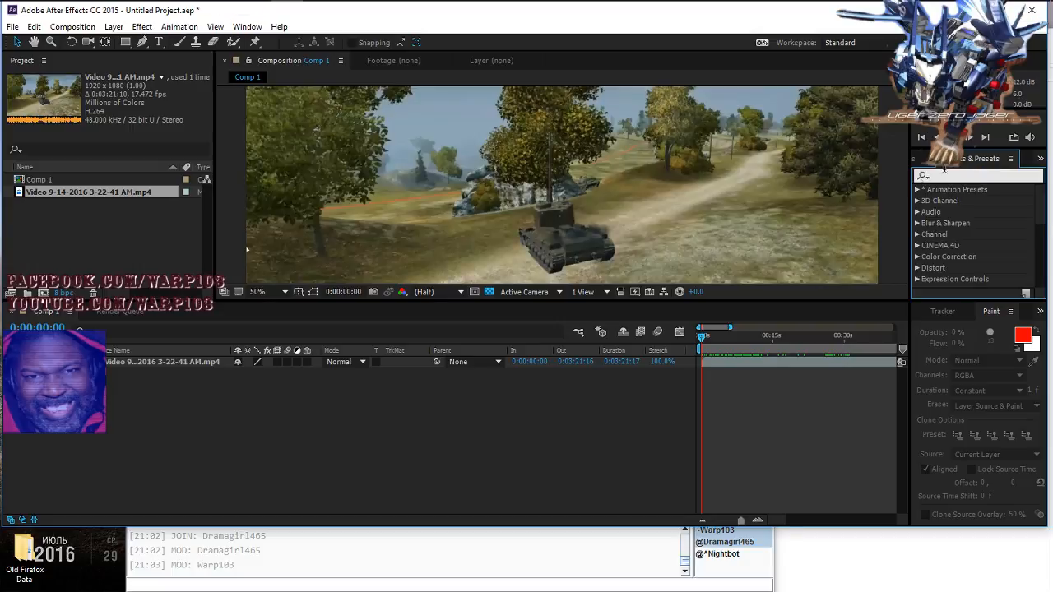
type("c")
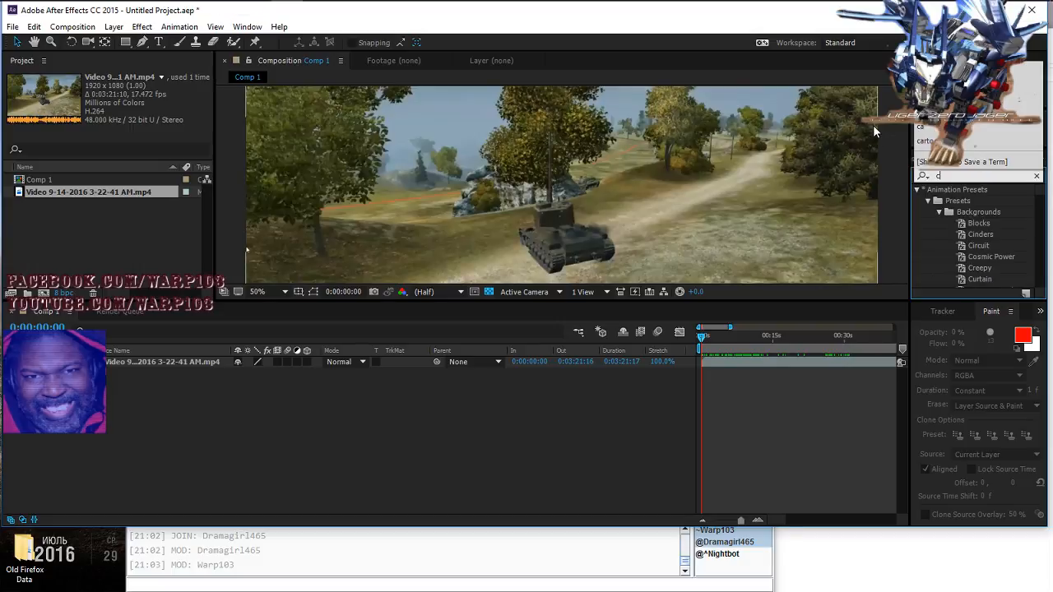
type("a")
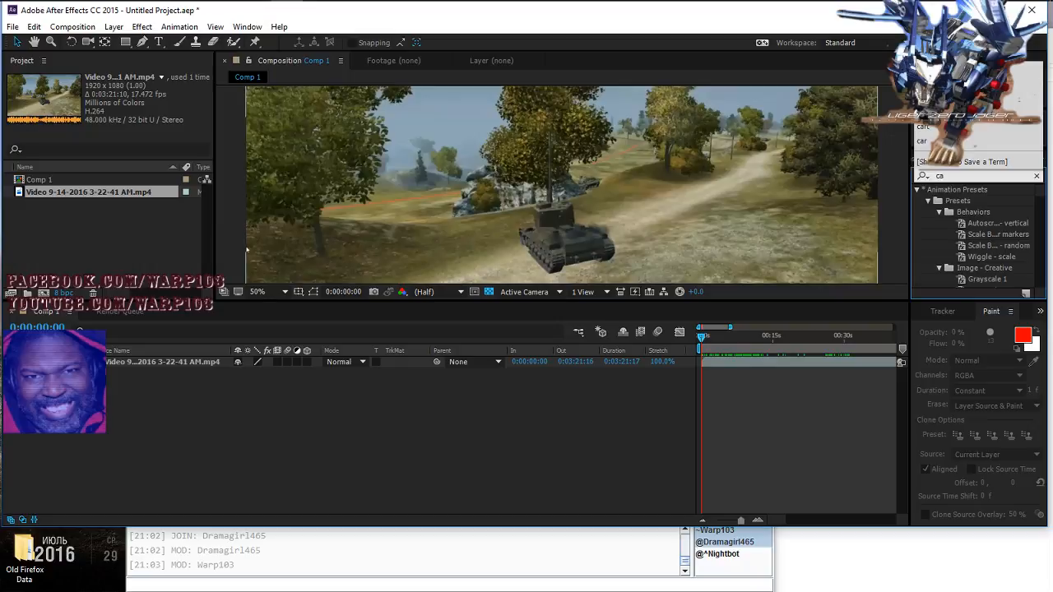
type("rtoon")
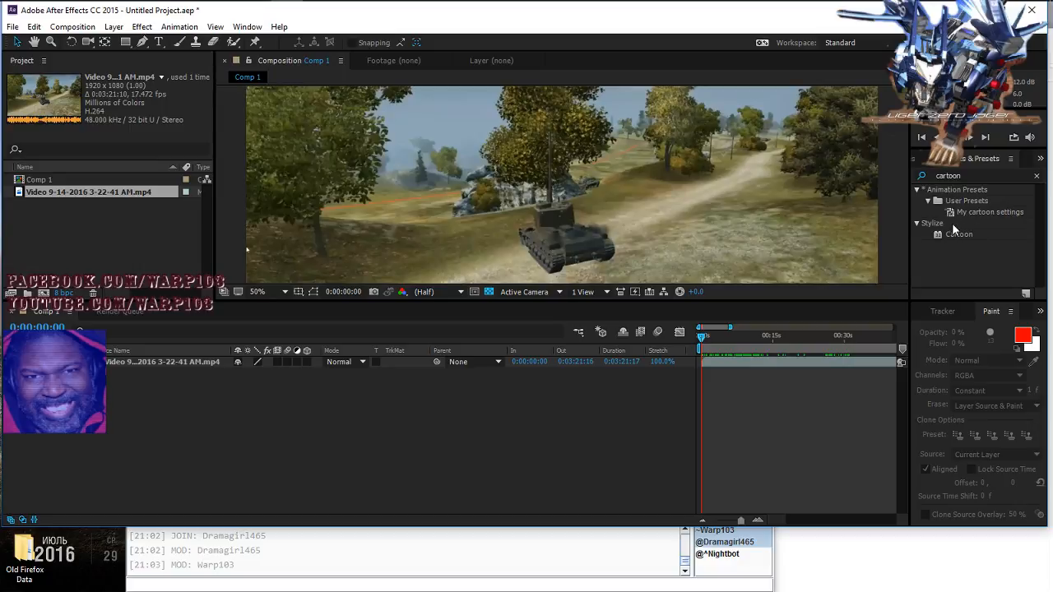
Step: Apply the Cartoon effect with its default settings to the video and preview it at several times up to about 24 seconds
left_click_drag(952, 234, 803, 217)
left_click_drag(617, 218, 613, 219)
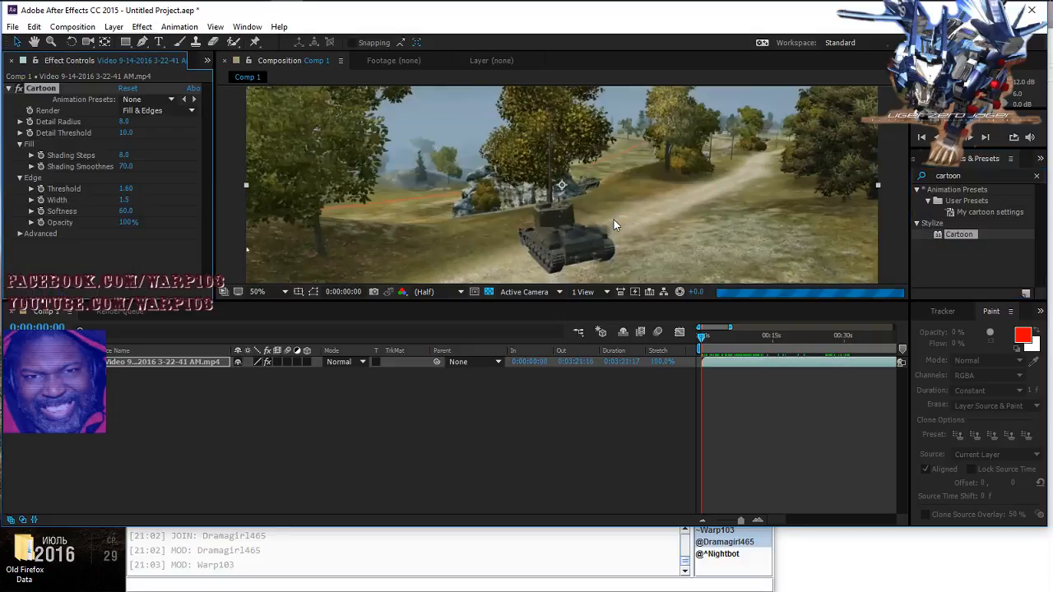
left_click(701, 337)
left_click_drag(701, 339, 727, 338)
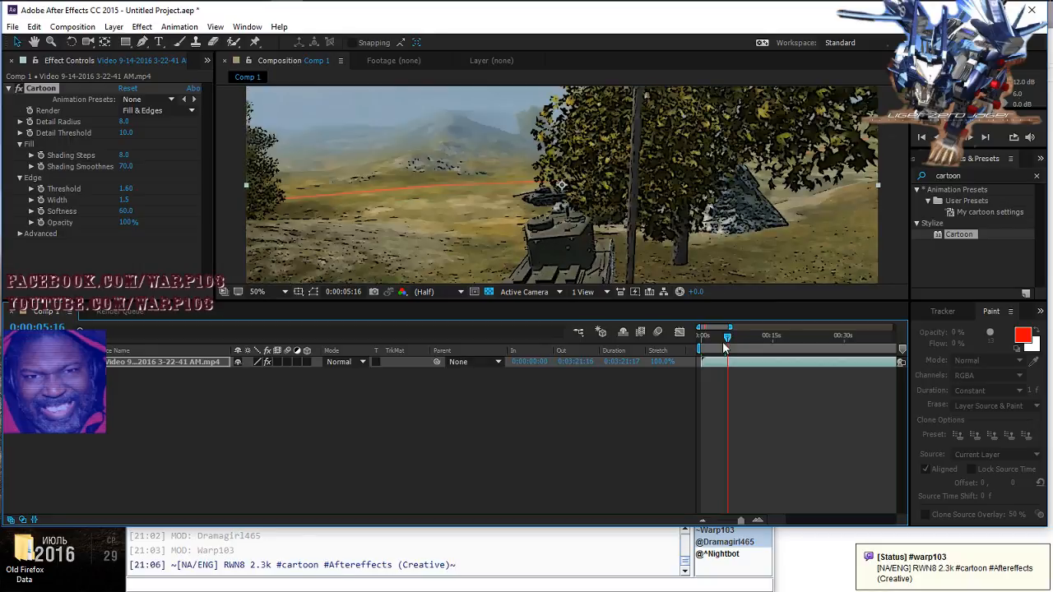
left_click_drag(727, 338, 782, 337)
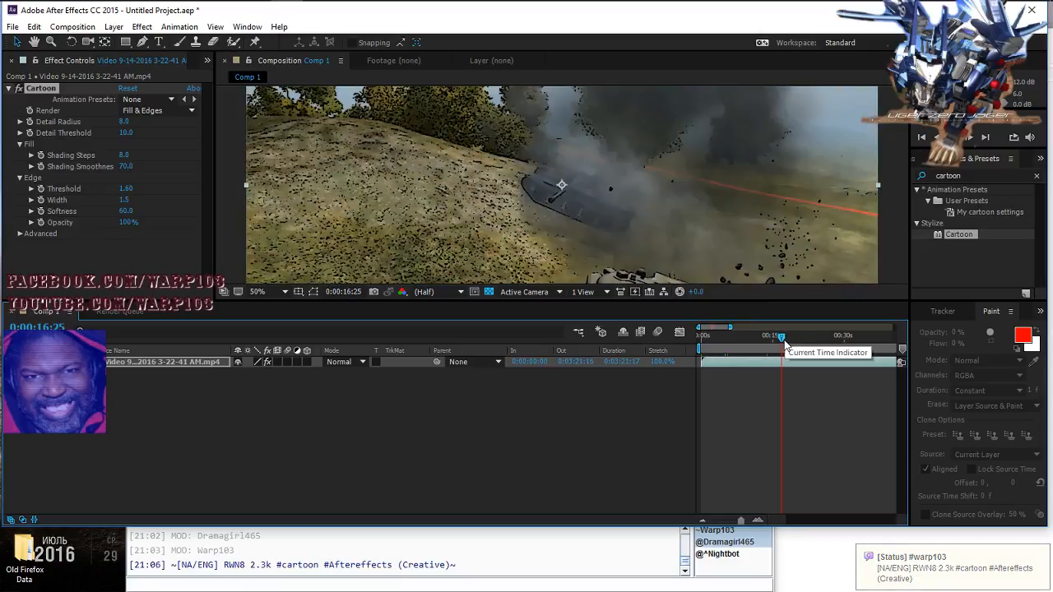
left_click_drag(782, 339, 807, 339)
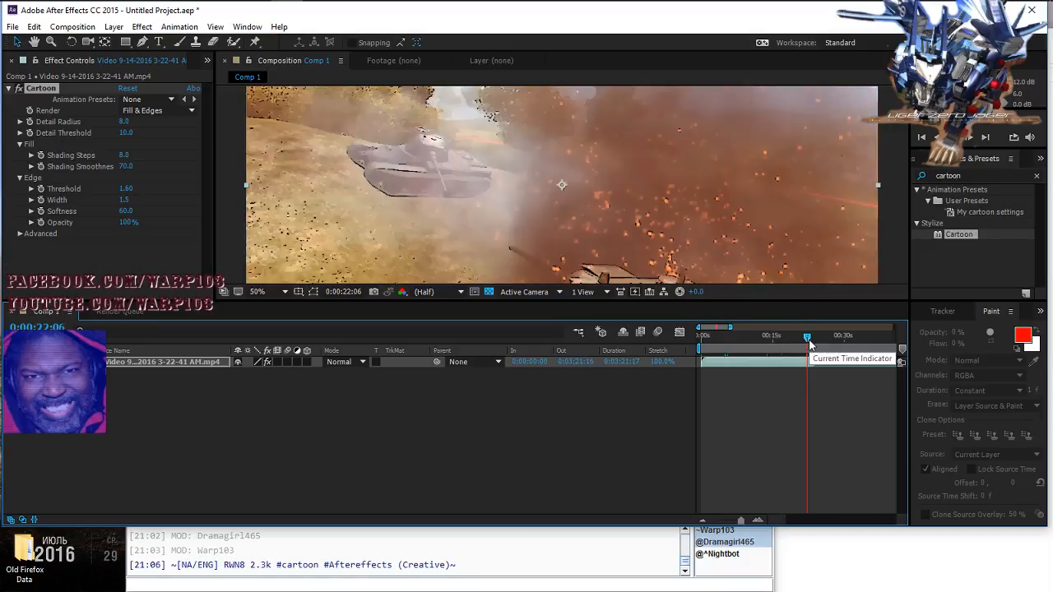
left_click_drag(807, 345, 819, 344)
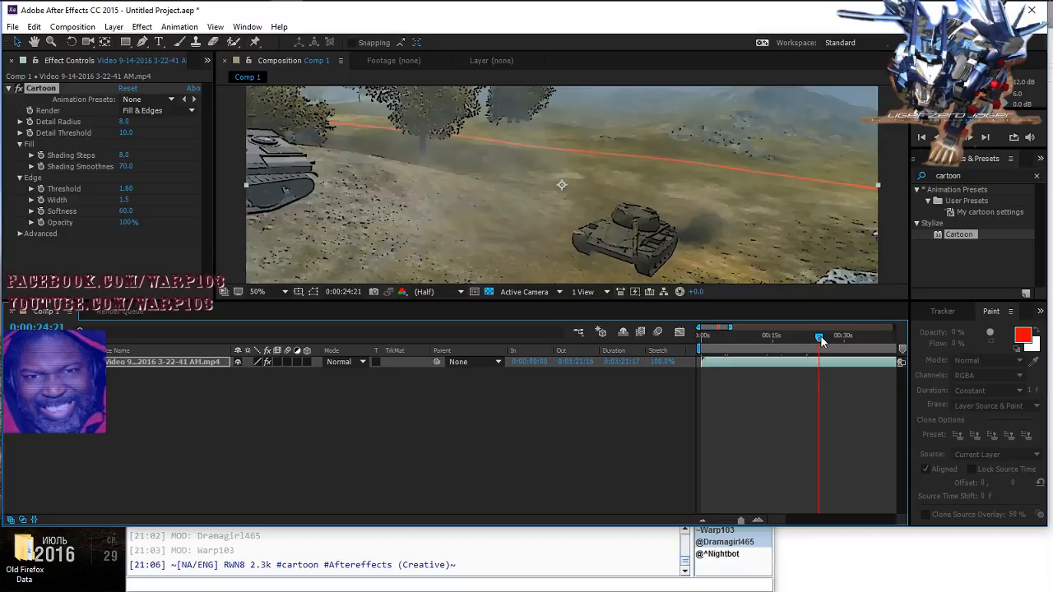
left_click_drag(821, 342, 702, 338)
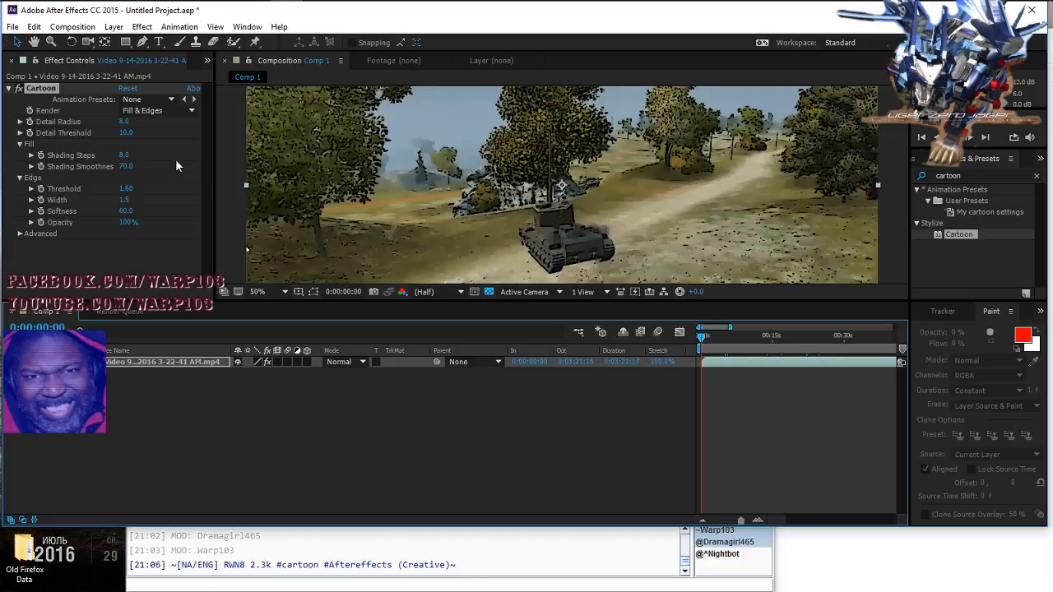
Step: Undo the default Cartoon effect and apply the "My cartoon settings" preset to the video instead
left_click(33, 26)
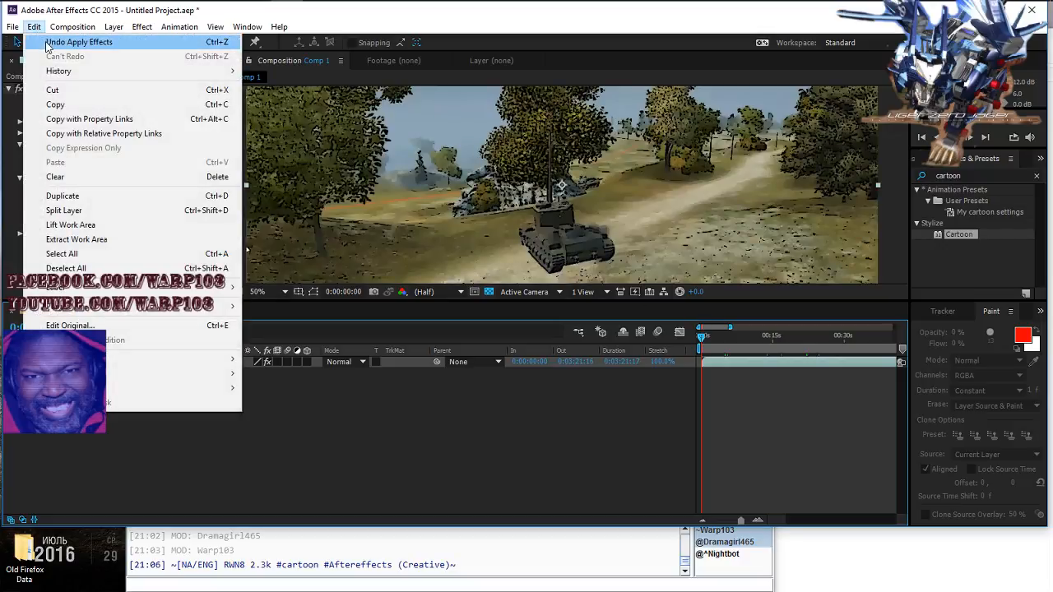
left_click(47, 42)
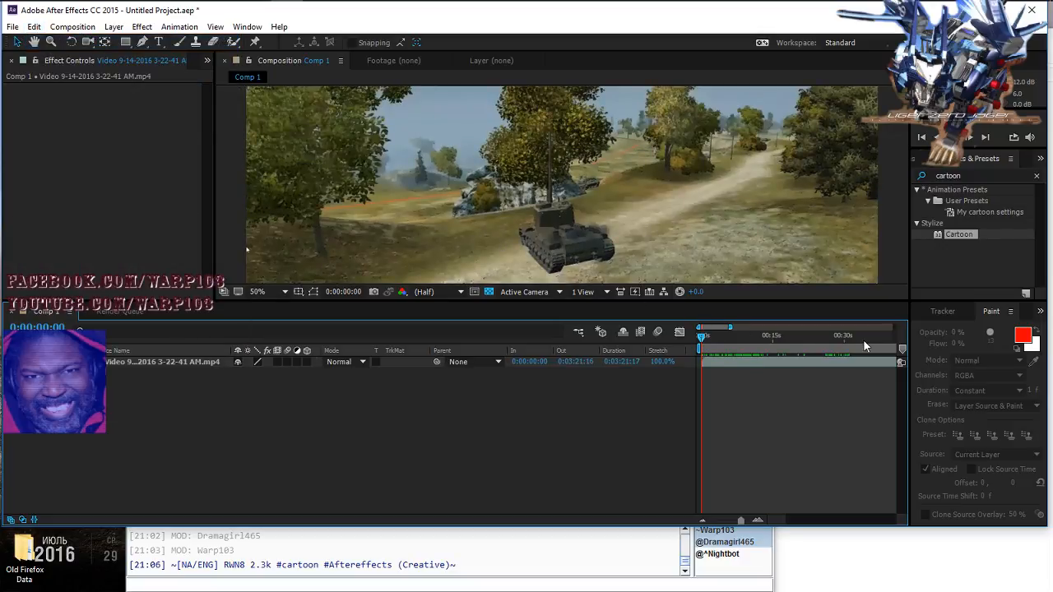
left_click(984, 210)
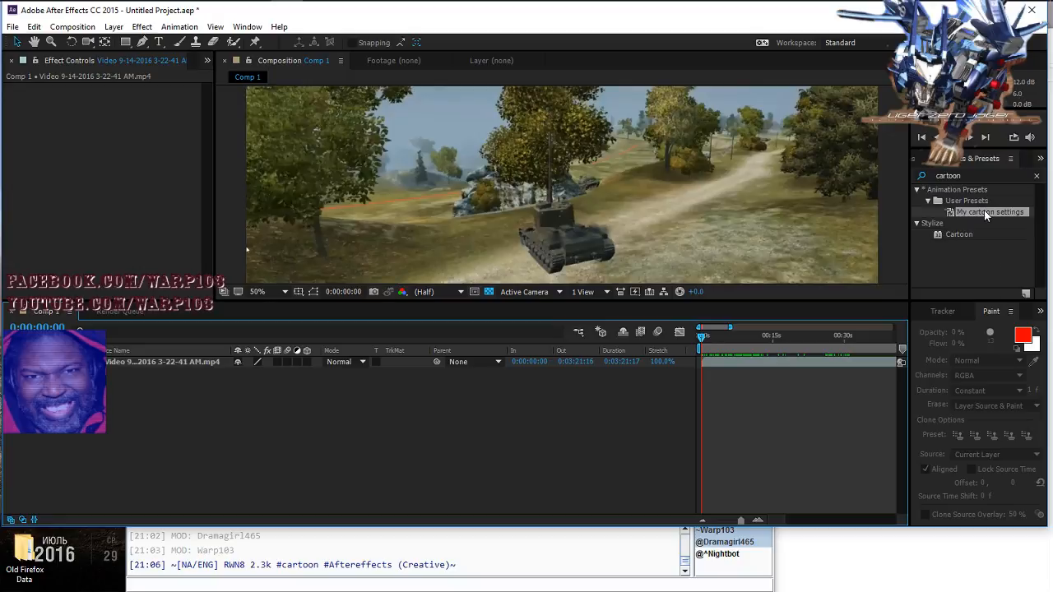
left_click_drag(983, 211, 725, 191)
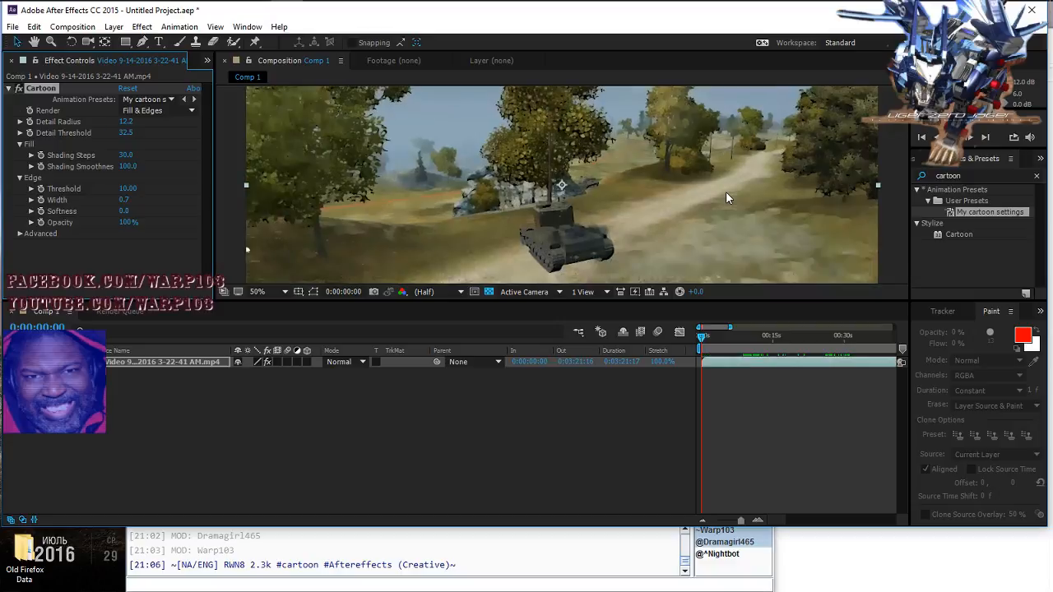
Step: Preview the cartoon preset on the footage up to about 24 seconds, return to the start and undo the preset
left_click(702, 342)
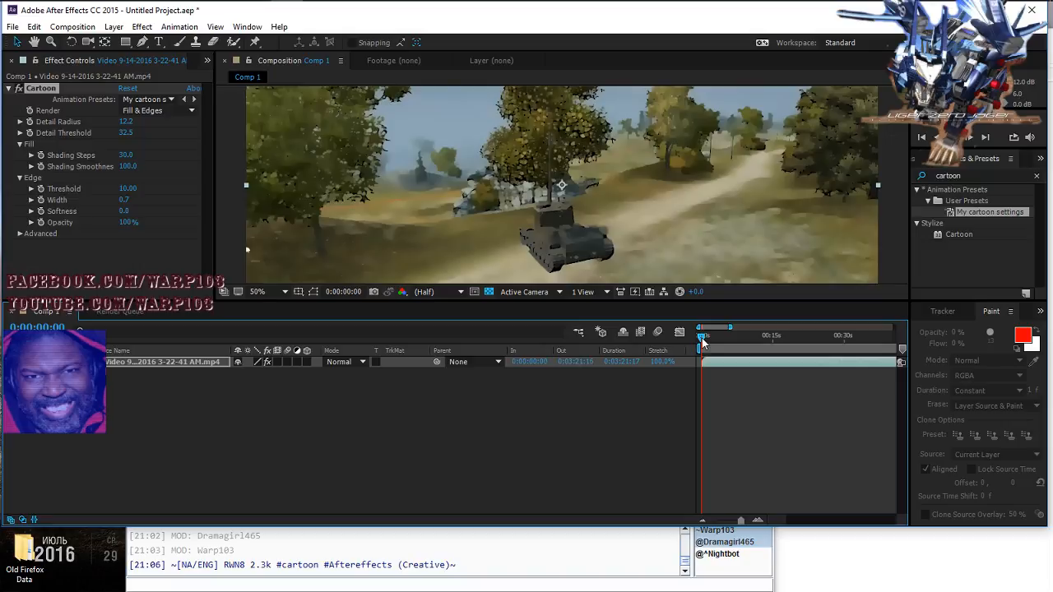
left_click_drag(702, 342, 753, 345)
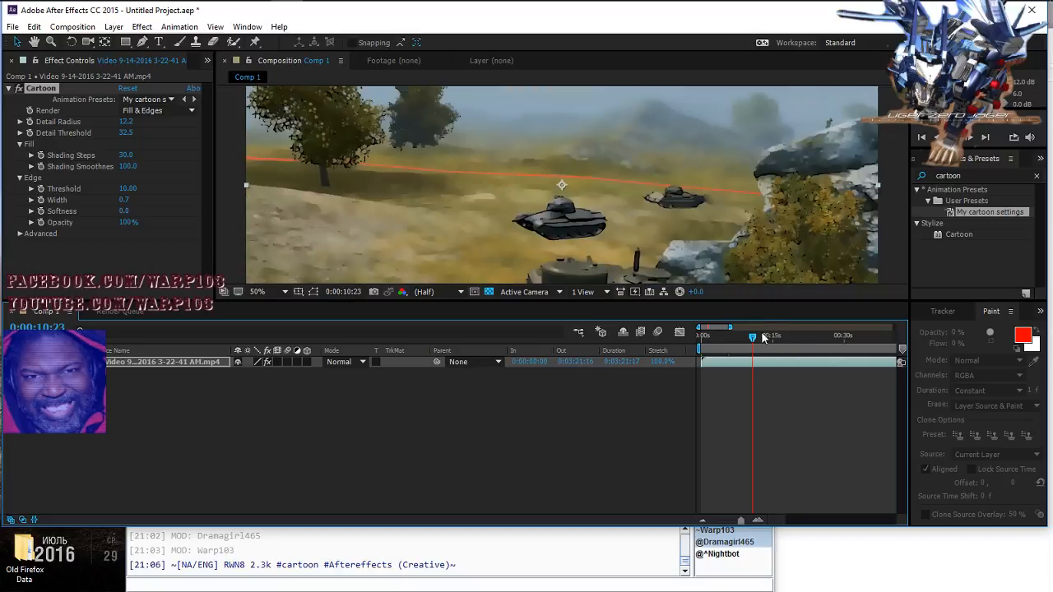
left_click_drag(752, 336, 774, 340)
left_click_drag(775, 337, 819, 341)
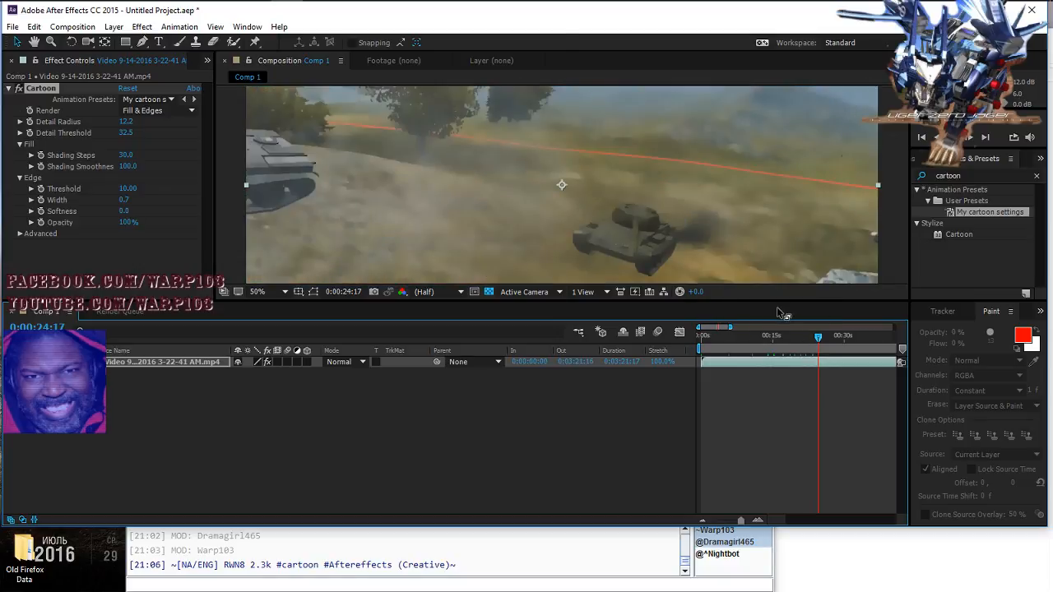
left_click_drag(820, 341, 701, 337)
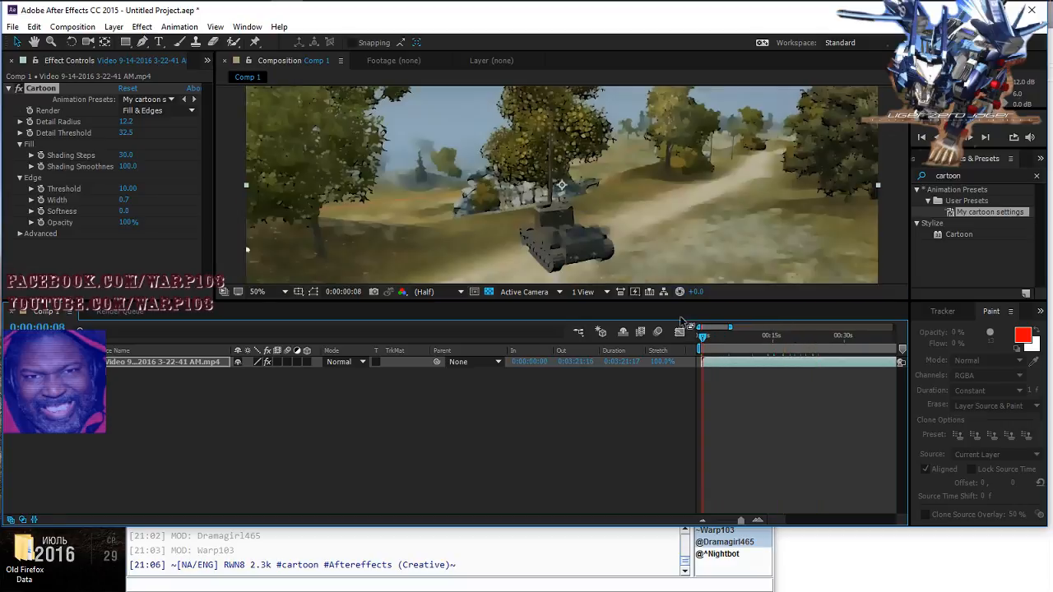
left_click(33, 27)
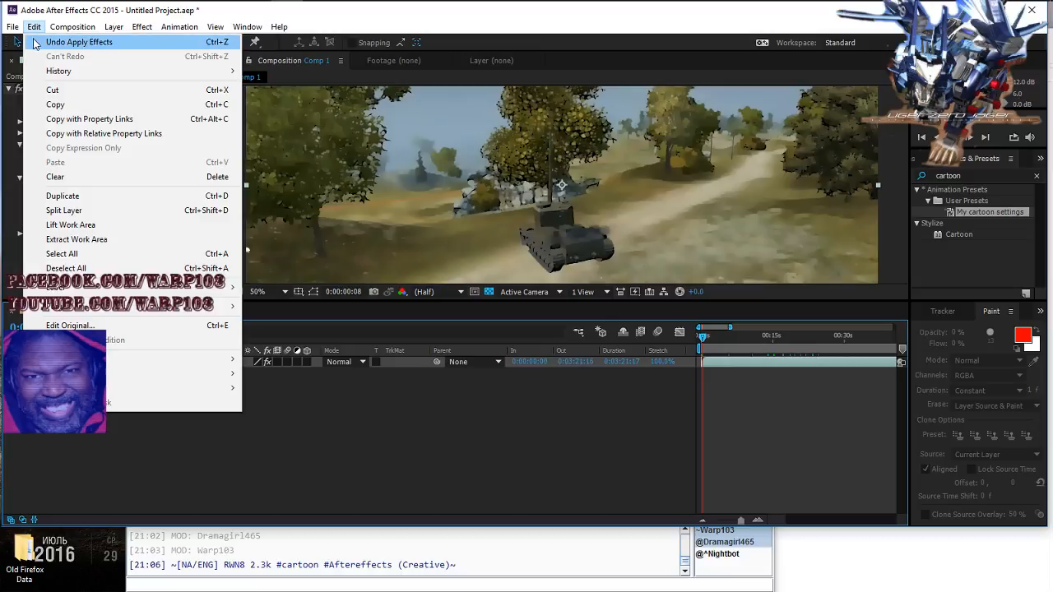
left_click(35, 43)
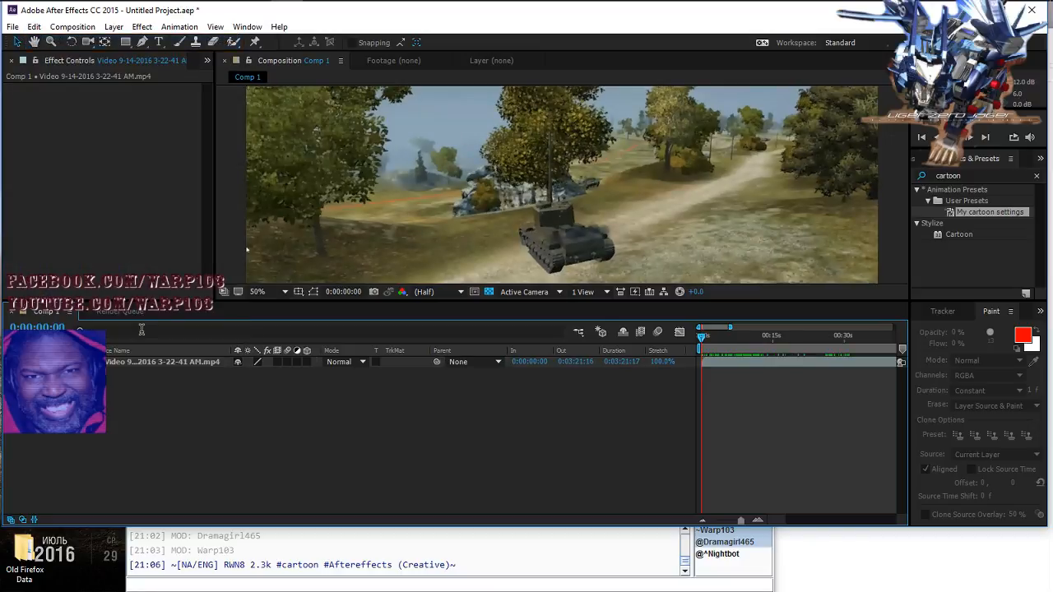
Step: Duplicate the video layer in Comp 1
right_click(120, 362)
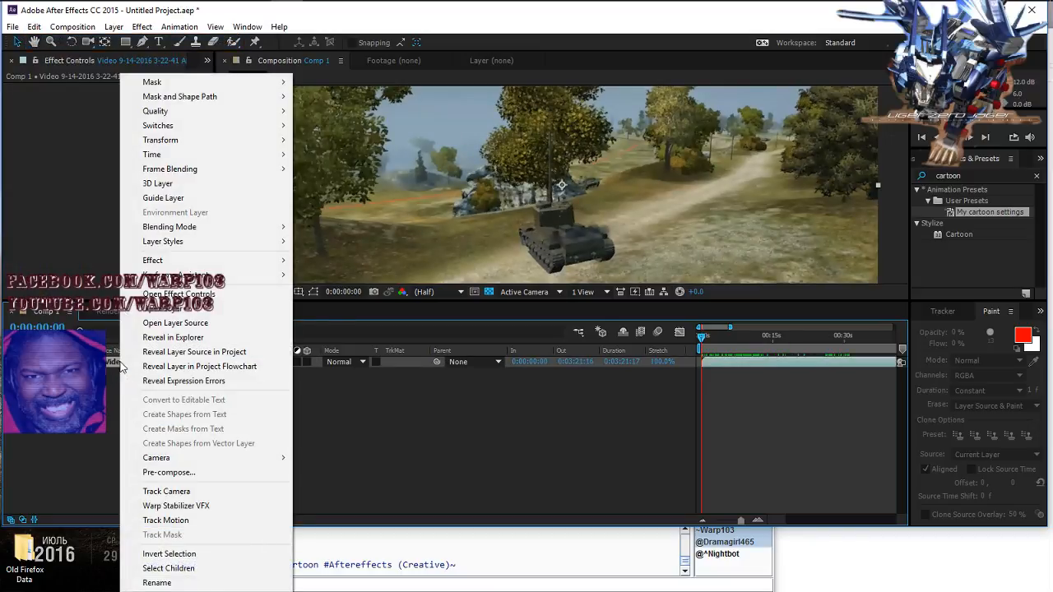
left_click(113, 359)
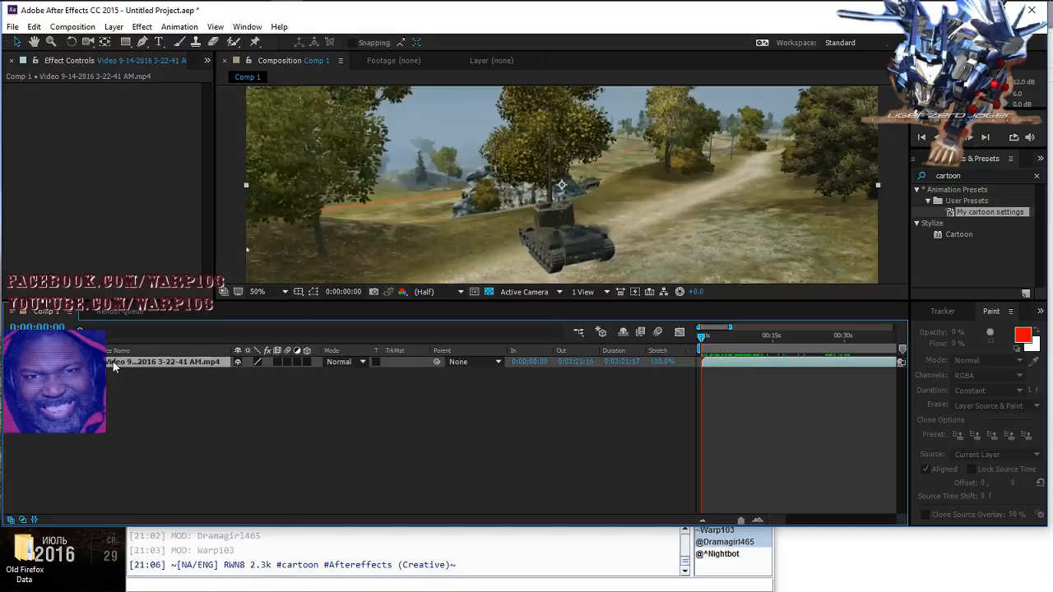
left_click(33, 26)
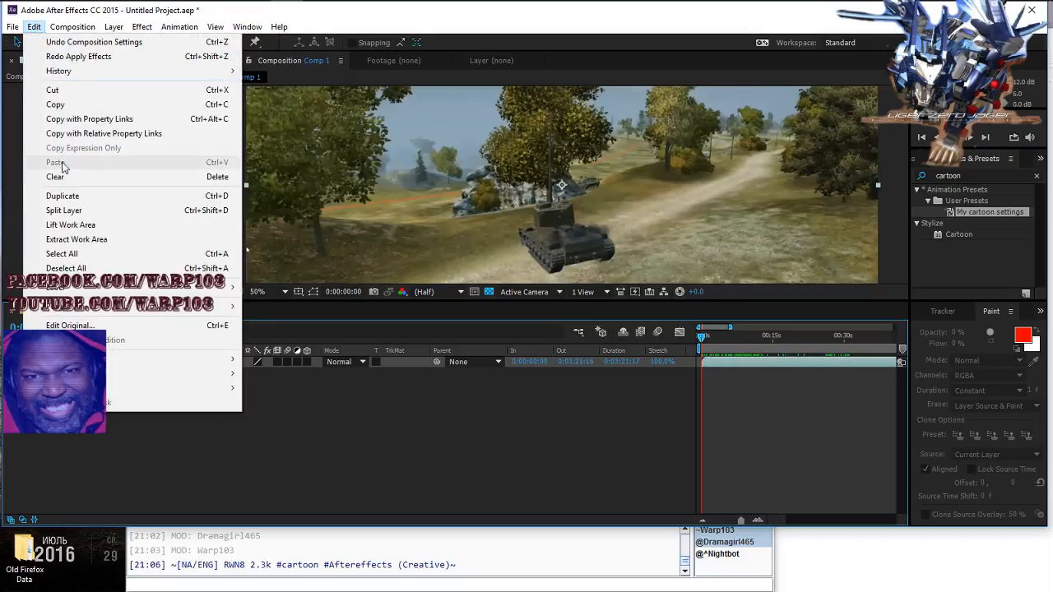
left_click(82, 201)
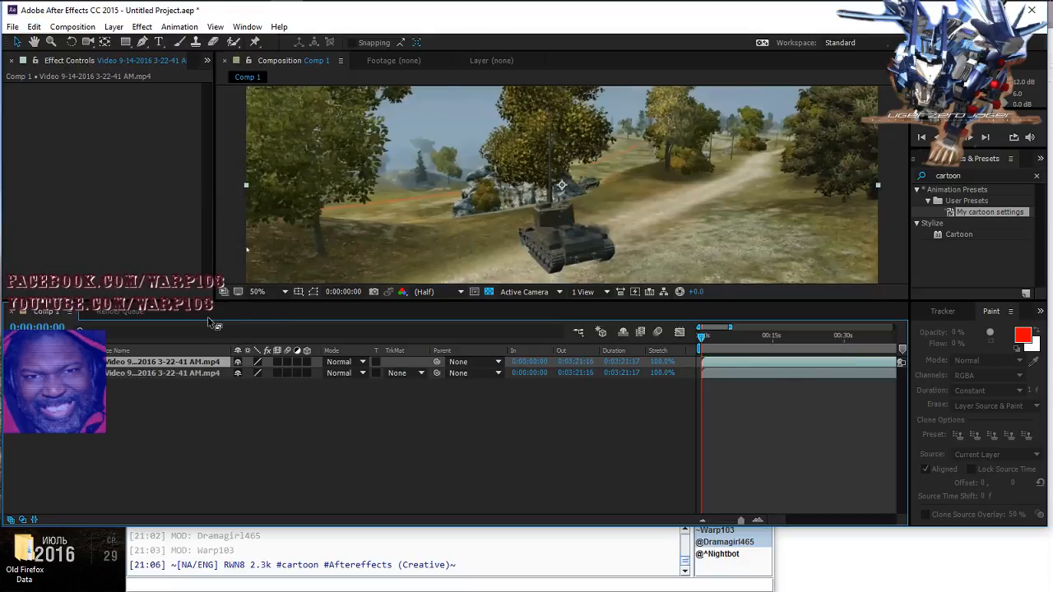
Step: Rename the upper video layer in Comp 1 to "copy 1"
right_click(189, 365)
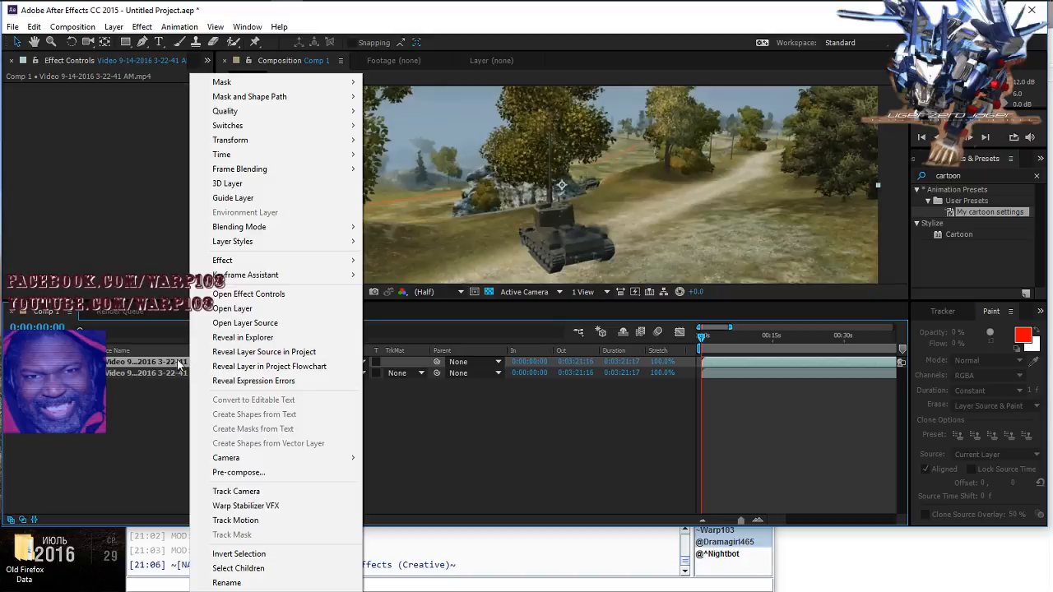
left_click(177, 365)
right_click(178, 365)
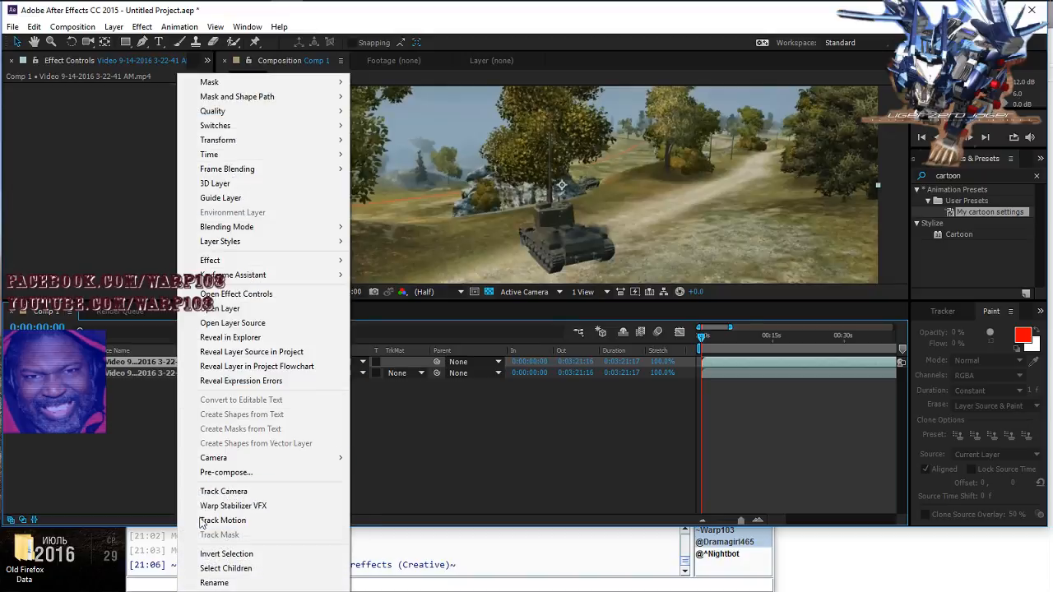
left_click(210, 581)
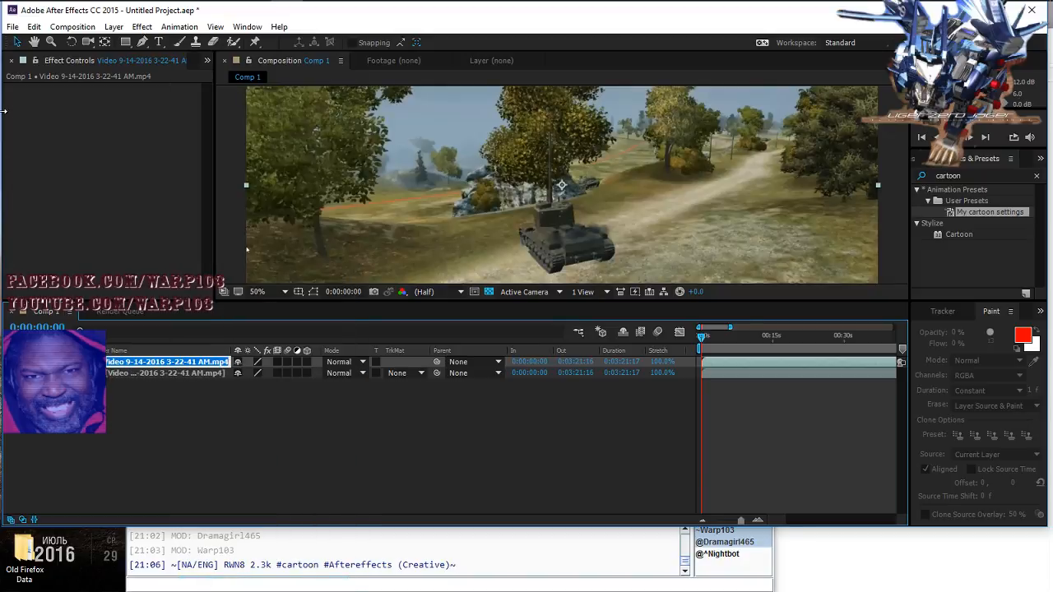
type("cop")
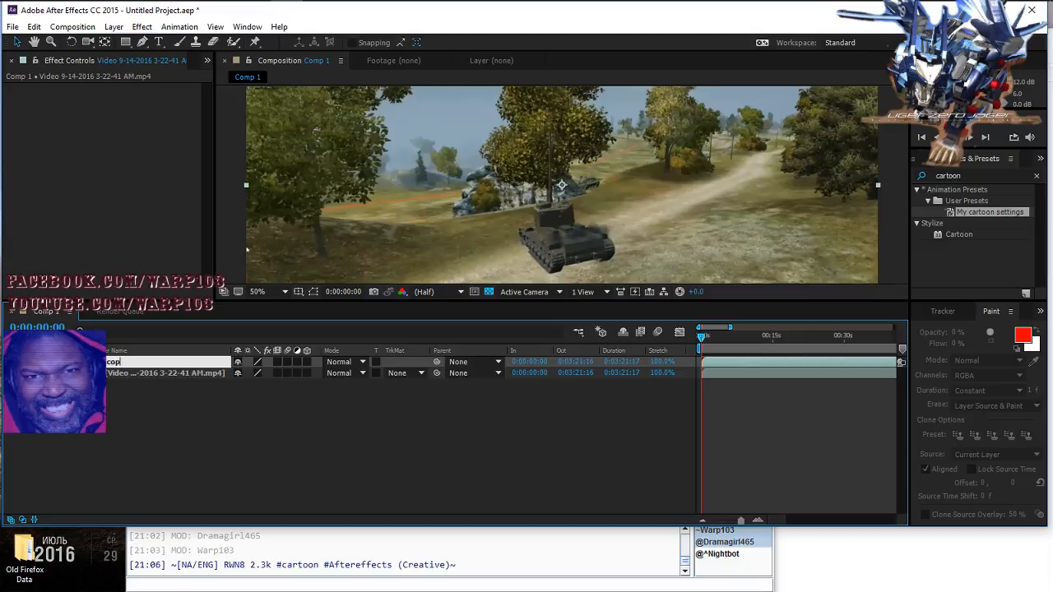
type("y 1")
key("Return")
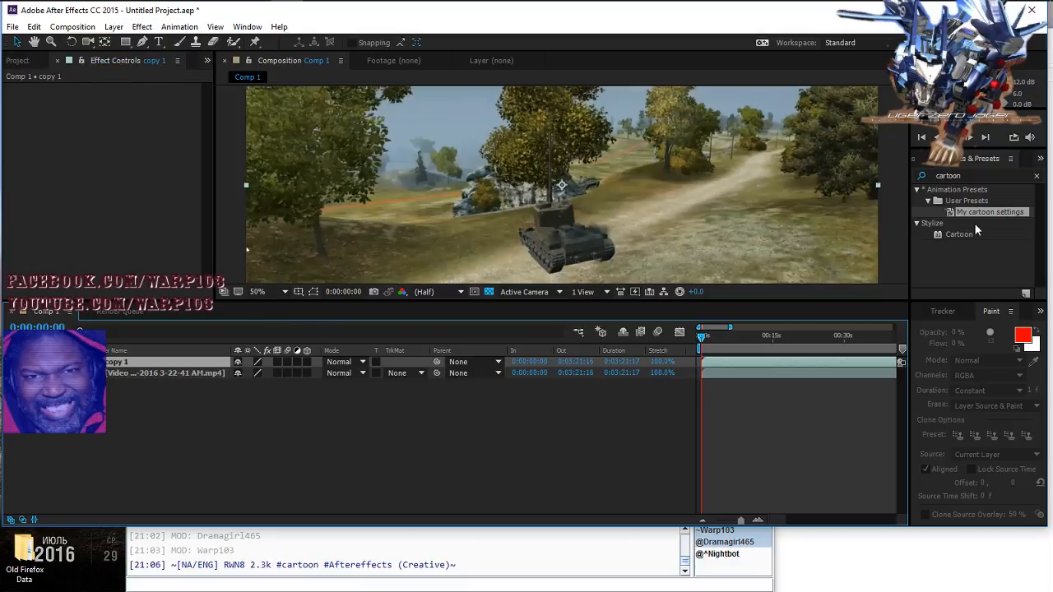
Step: Try to apply the "My cartoon settings" preset to the original video layer beneath copy 1
left_click(201, 373)
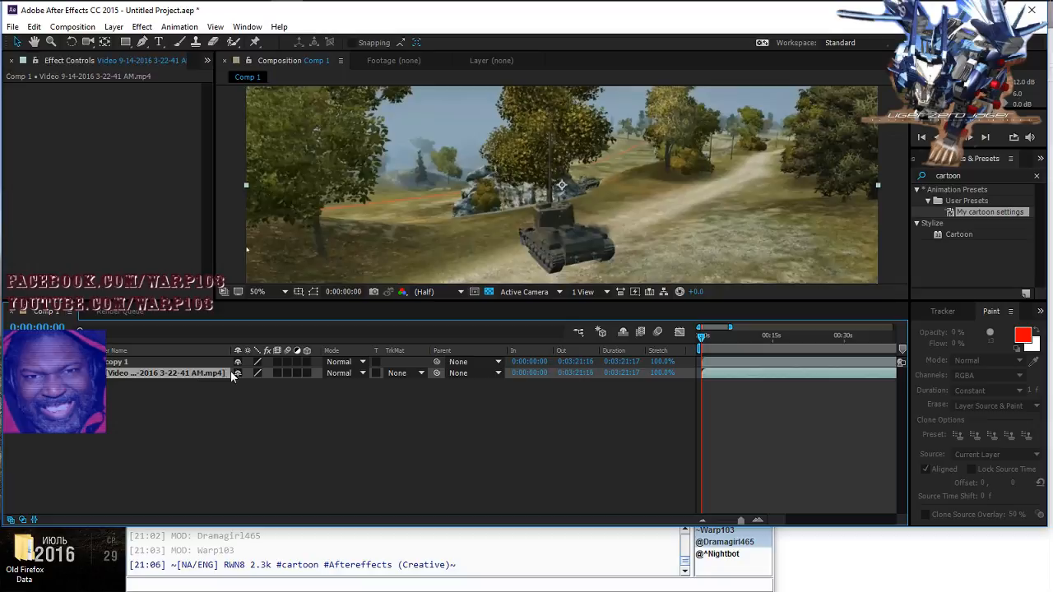
left_click_drag(991, 212, 595, 172)
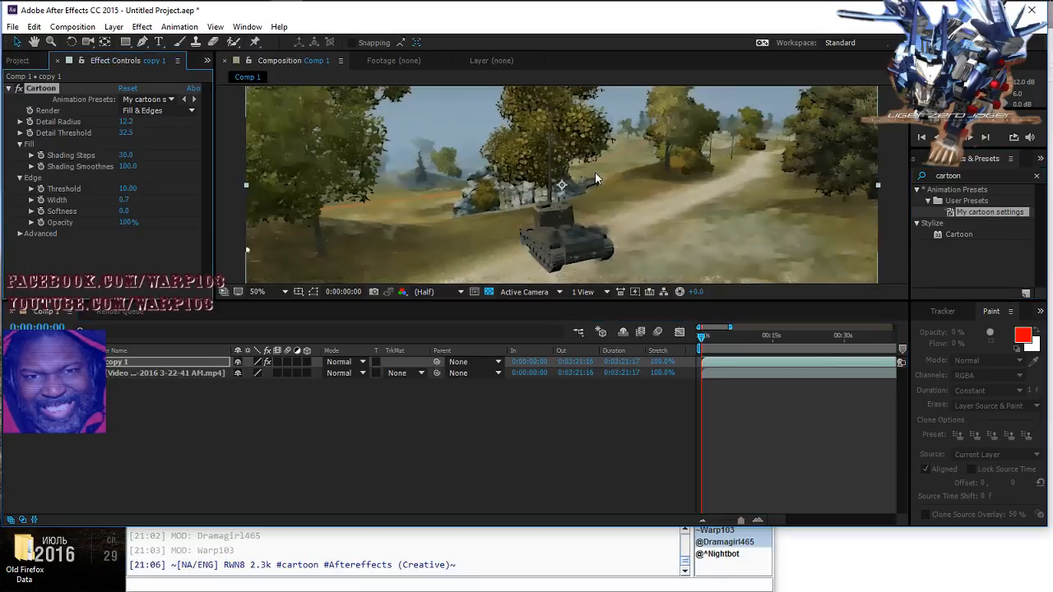
left_click(148, 365)
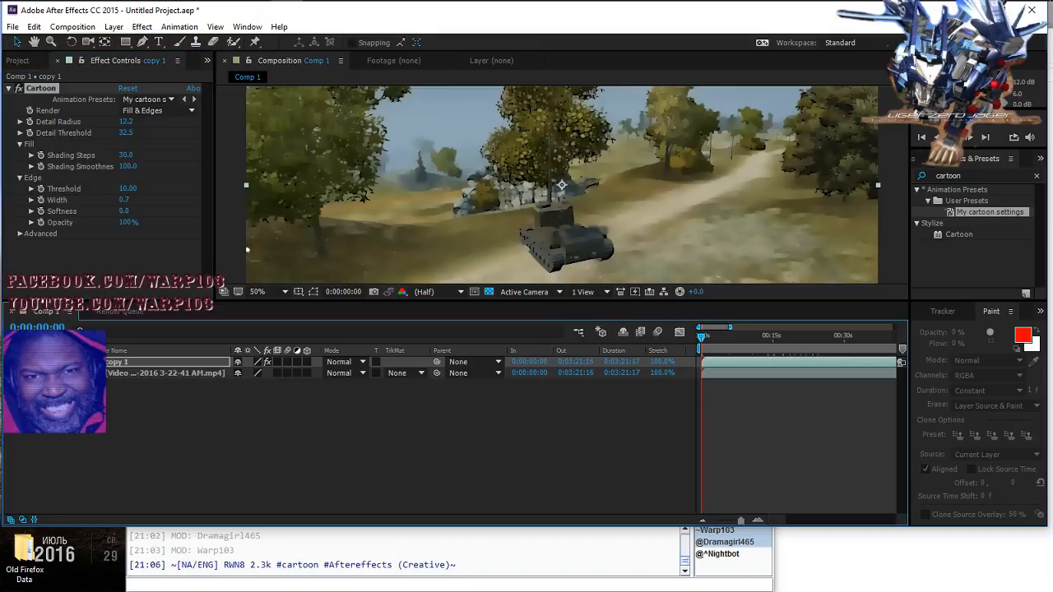
key("F2")
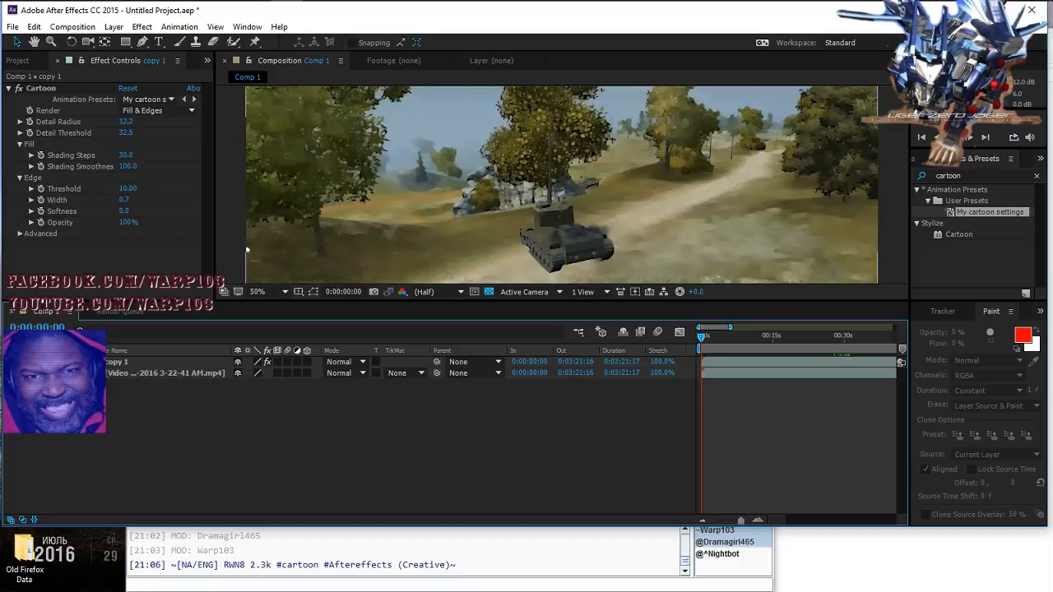
Step: Undo the recent layer switch changes and the cartoon preset that was applied to copy 1
left_click(33, 26)
left_click(44, 42)
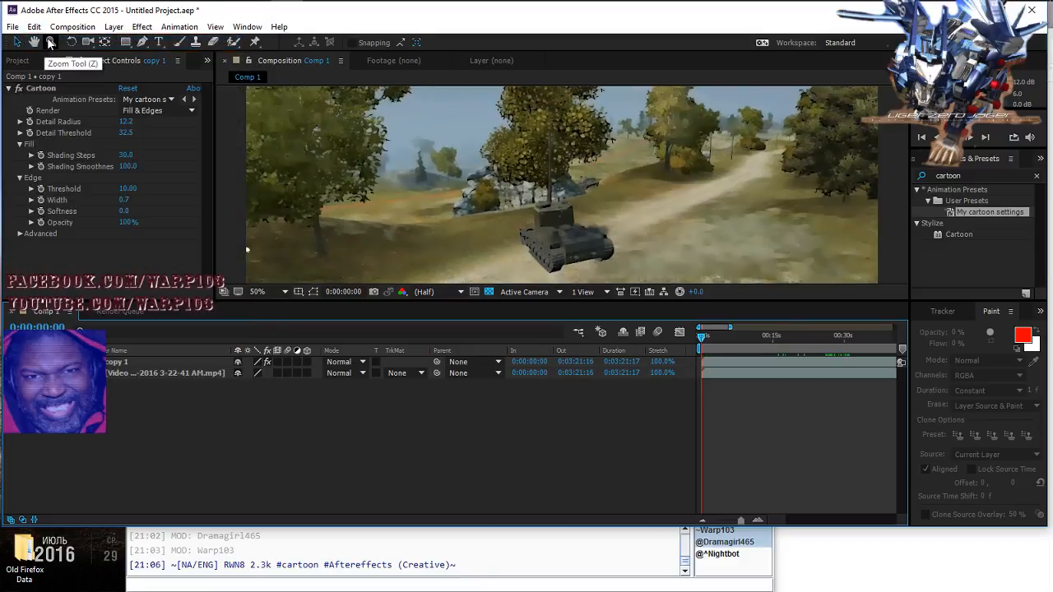
left_click(34, 27)
left_click(35, 42)
left_click(33, 26)
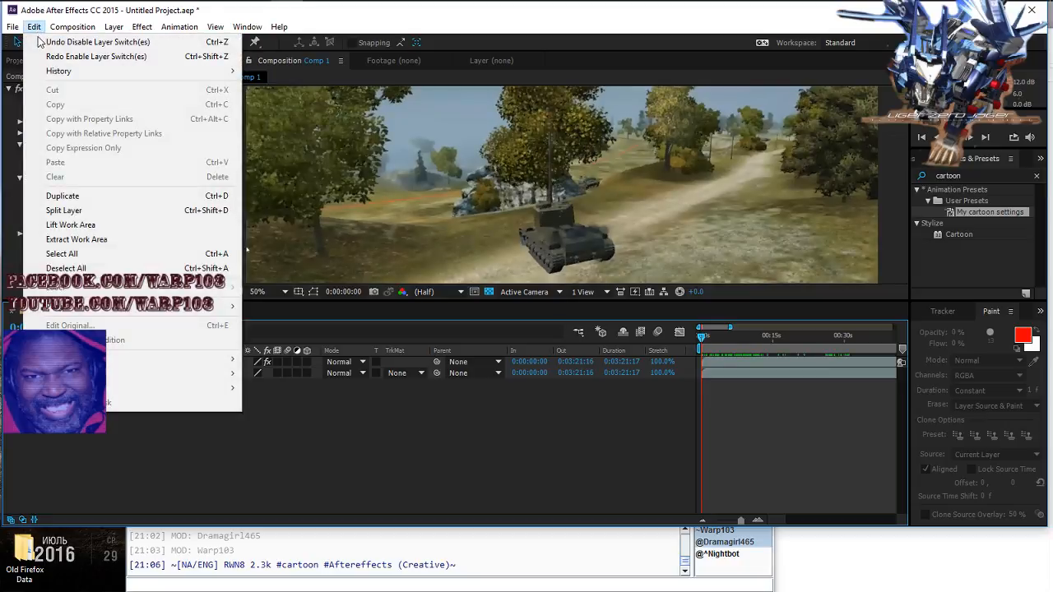
left_click(41, 41)
left_click(33, 26)
left_click(41, 42)
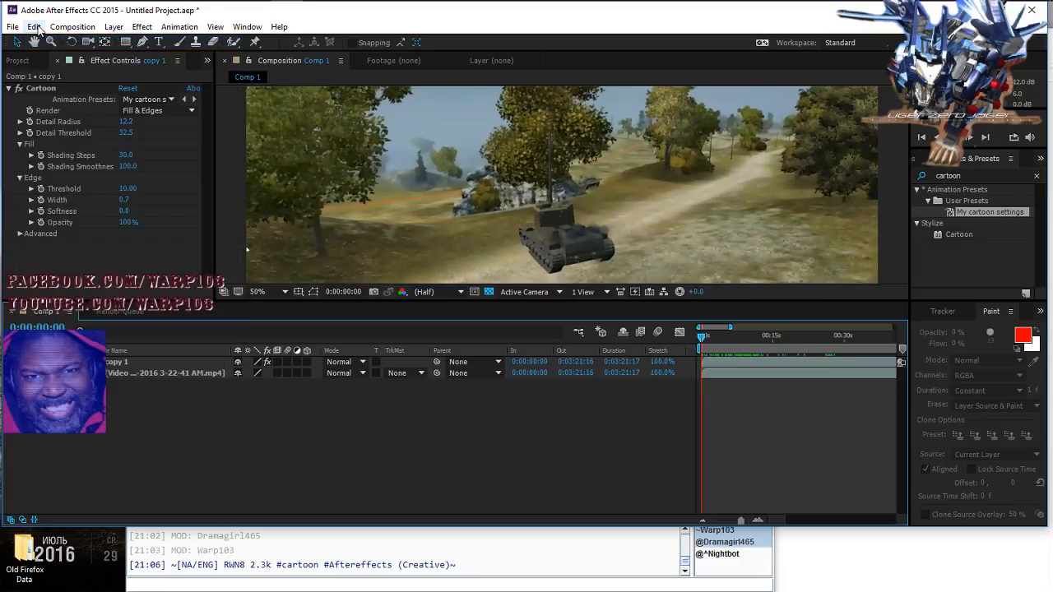
left_click(35, 27)
left_click(42, 42)
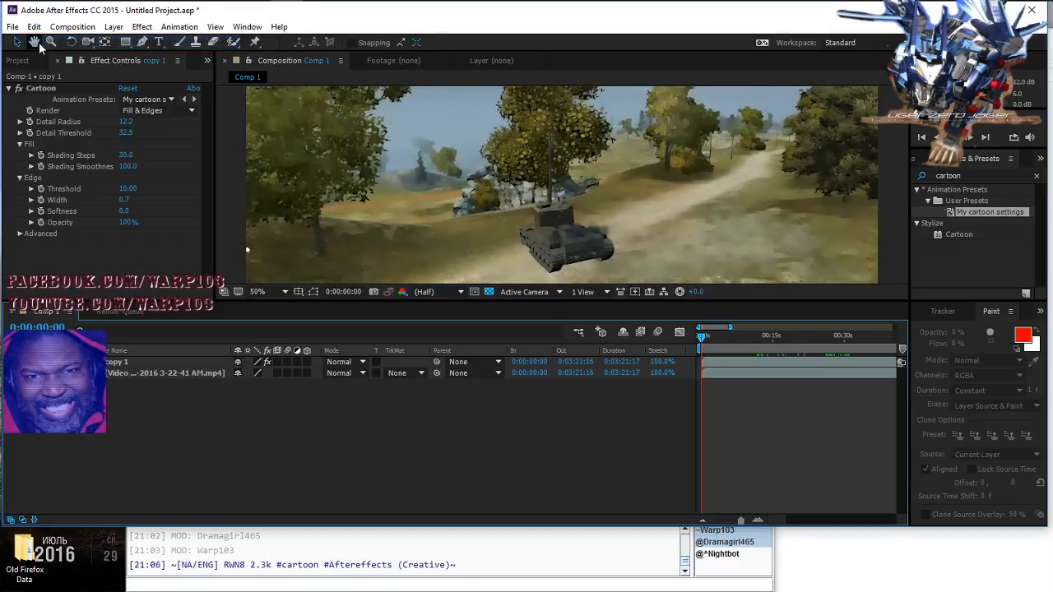
left_click(33, 26)
left_click(41, 42)
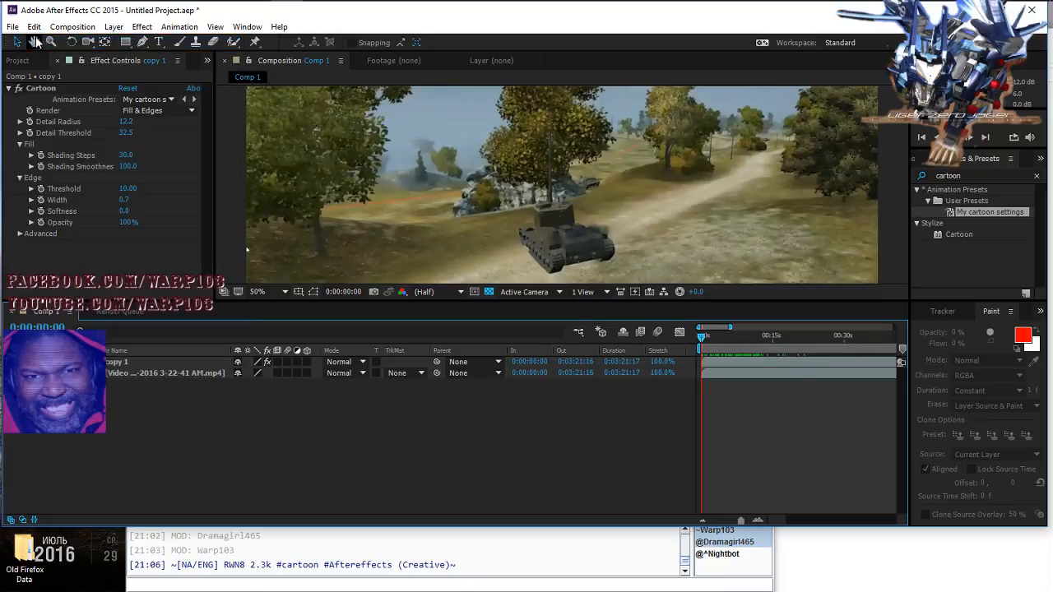
left_click(34, 26)
left_click(38, 43)
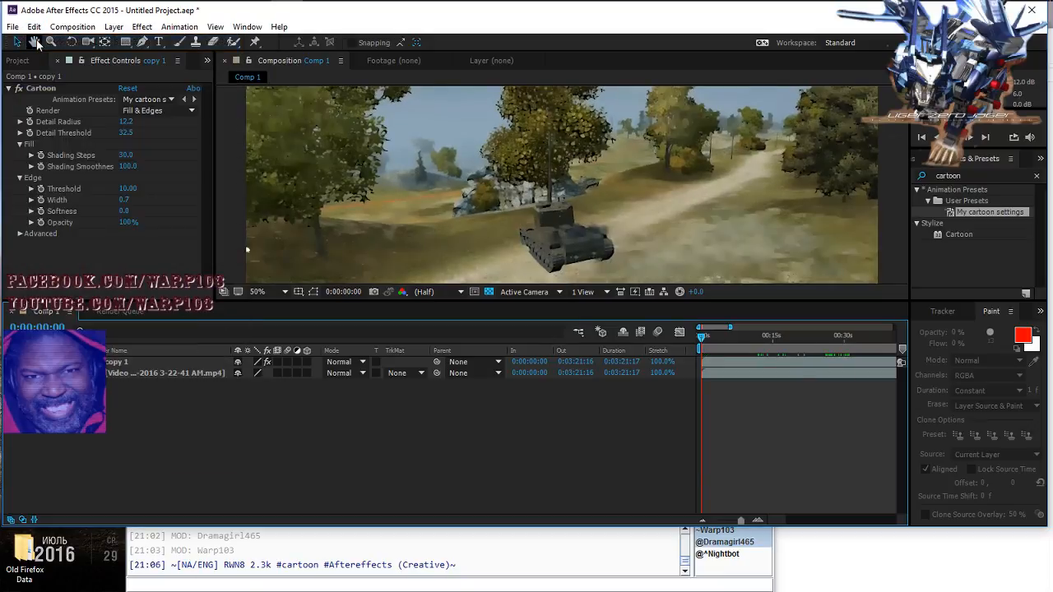
left_click(34, 27)
left_click(39, 43)
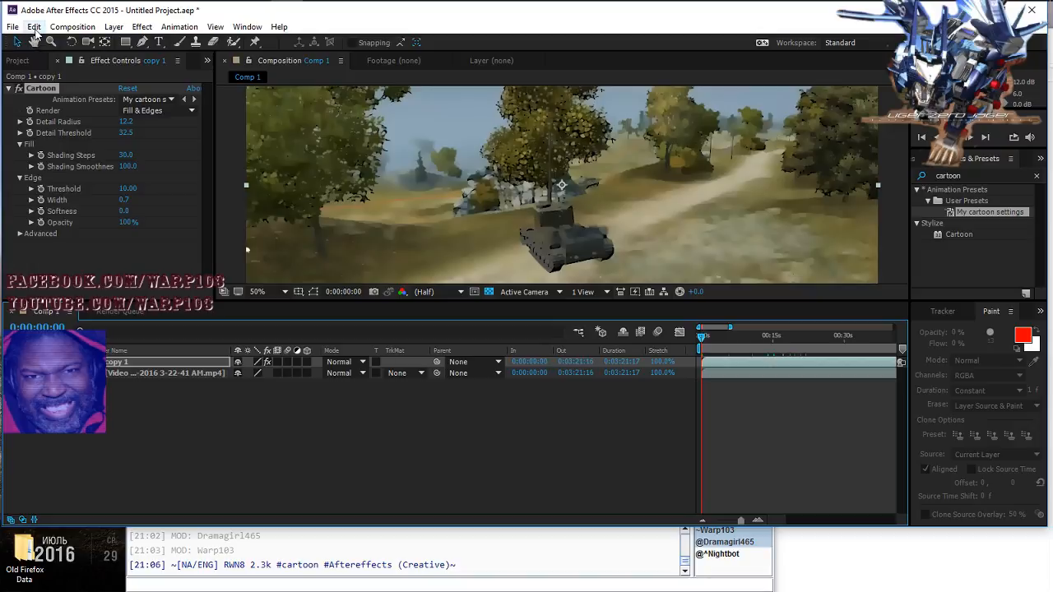
left_click(33, 27)
left_click(39, 43)
left_click(34, 26)
left_click(38, 42)
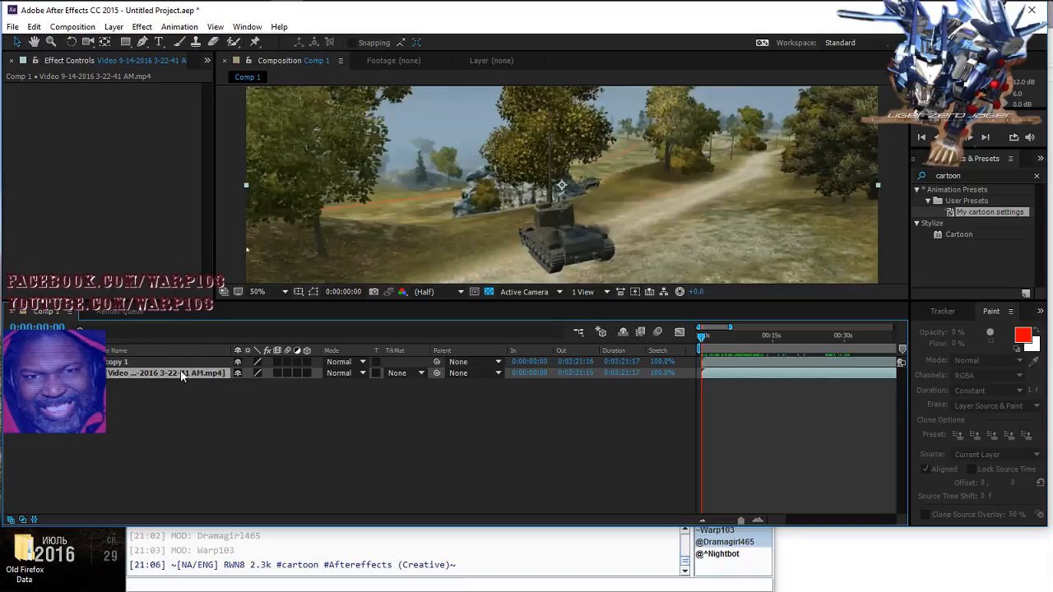
Step: Apply the "My cartoon settings" preset to the original video layer beneath copy 1 and toggle copy 1's visibility to compare
left_click(149, 362)
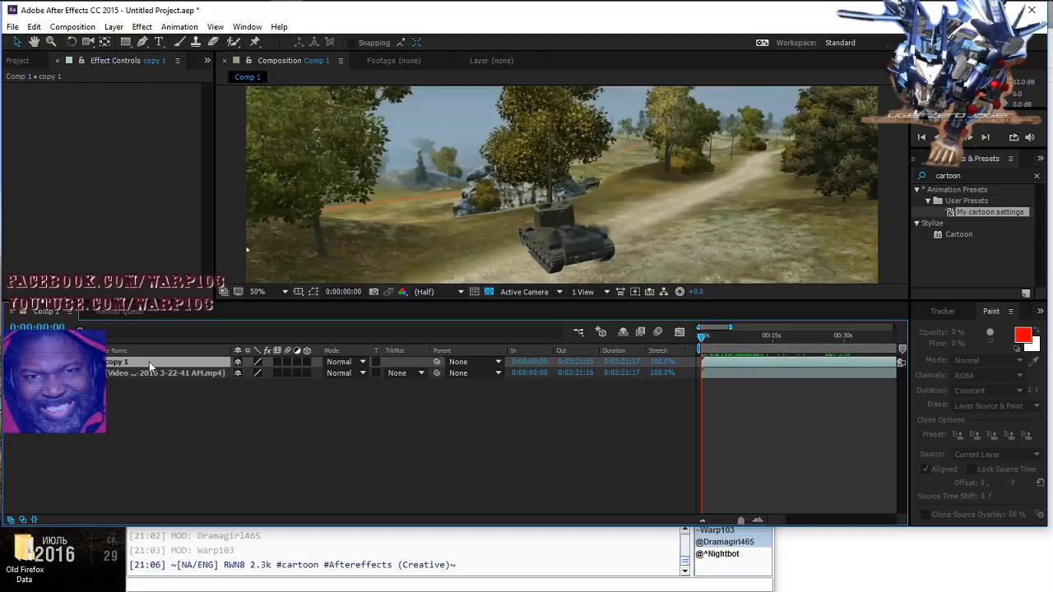
left_click(149, 375)
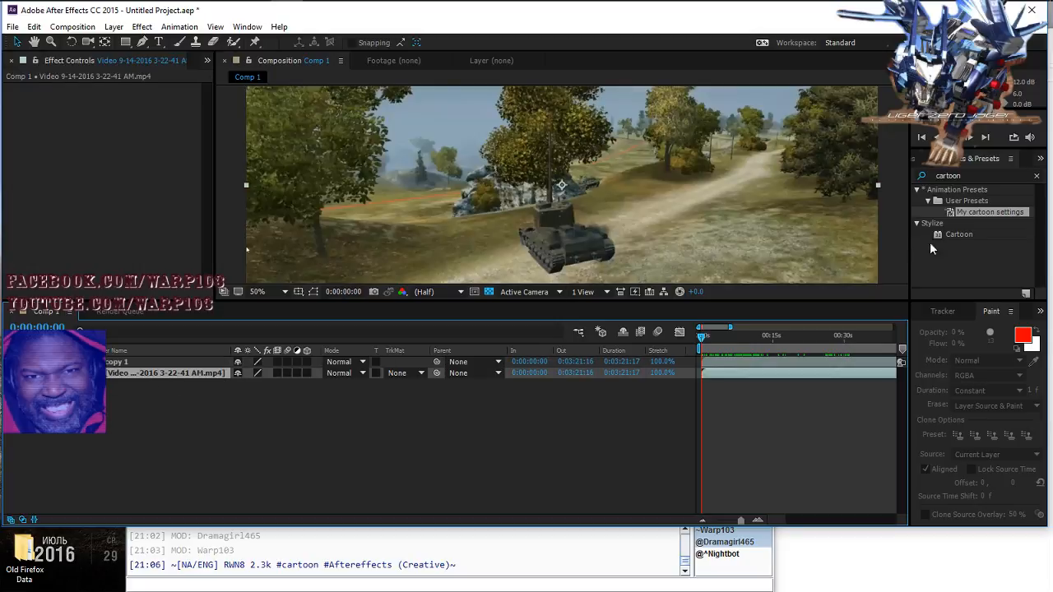
left_click(981, 210)
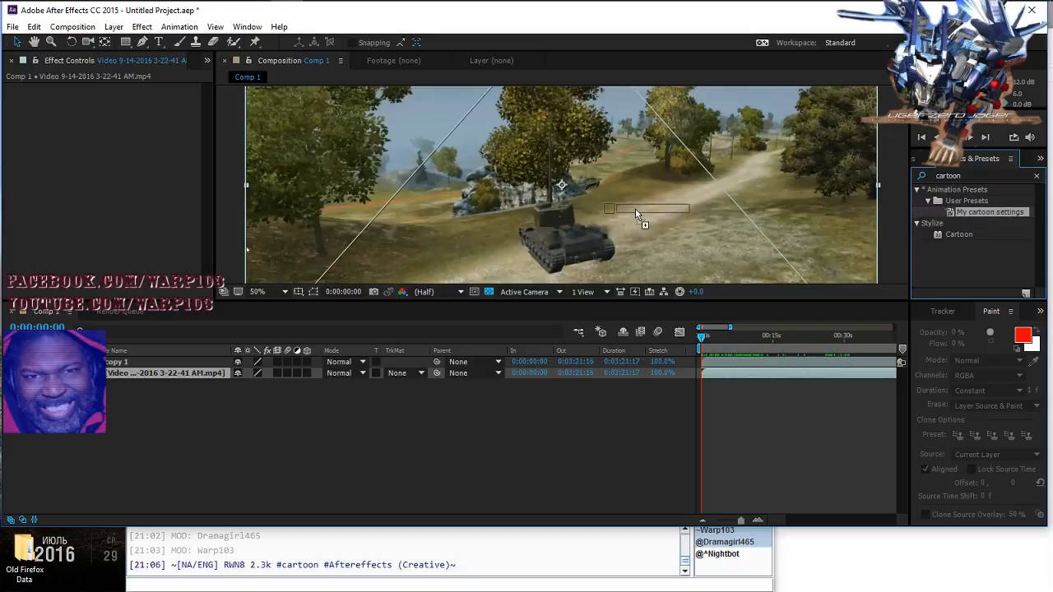
left_click_drag(619, 212, 620, 212)
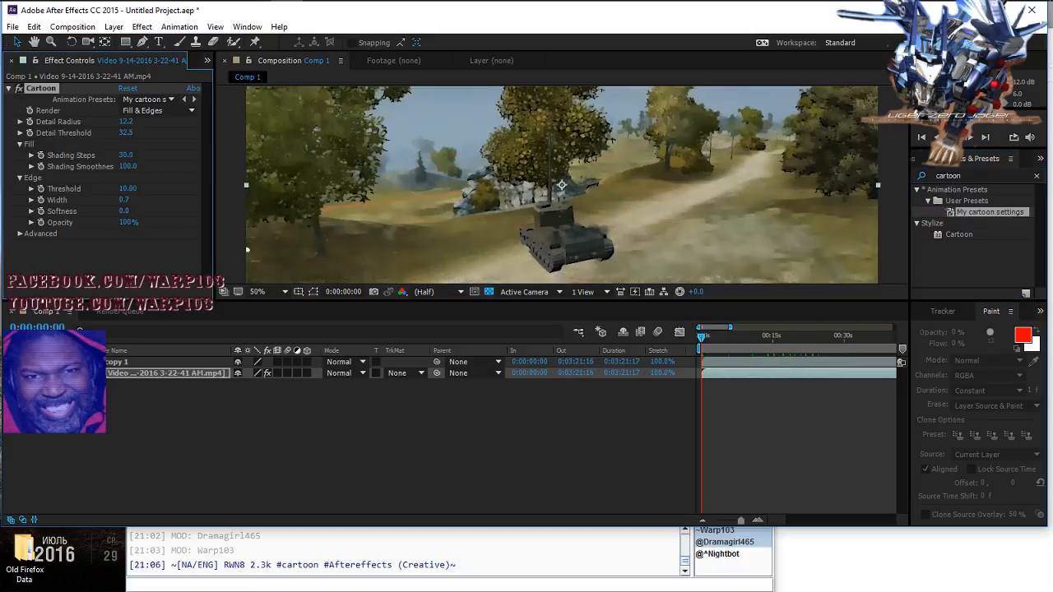
left_click(12, 362)
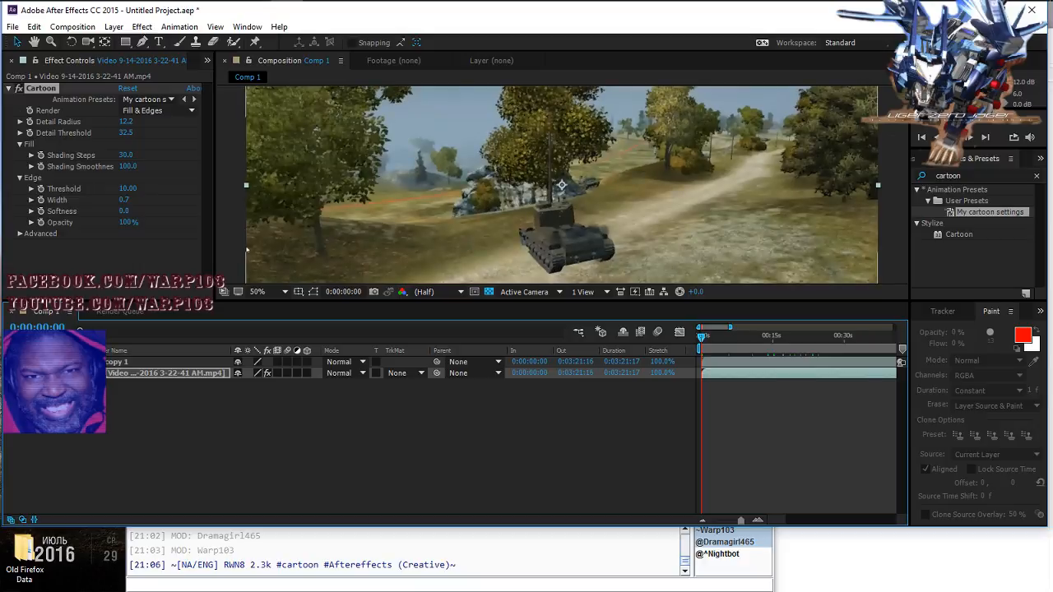
Step: Expand copy 1's Transform properties and set its opacity to 50%
left_click(60, 362)
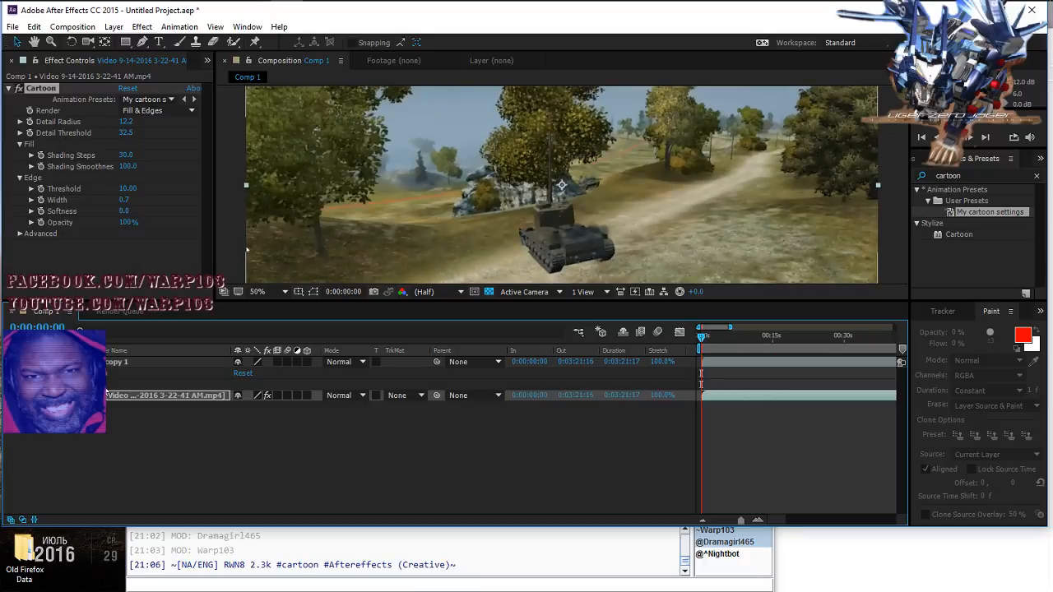
left_click(65, 374)
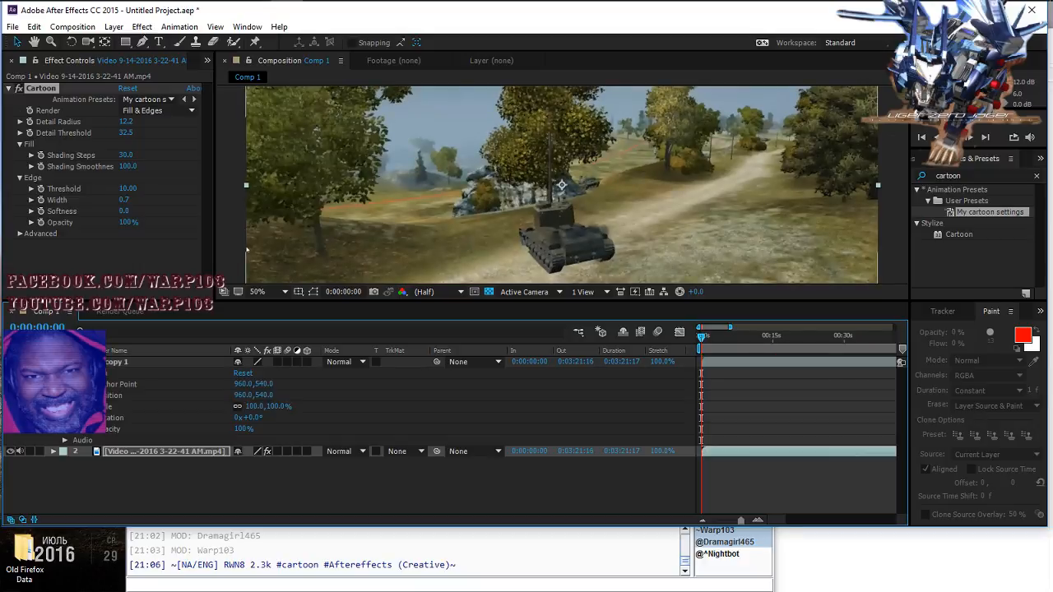
left_click(249, 429)
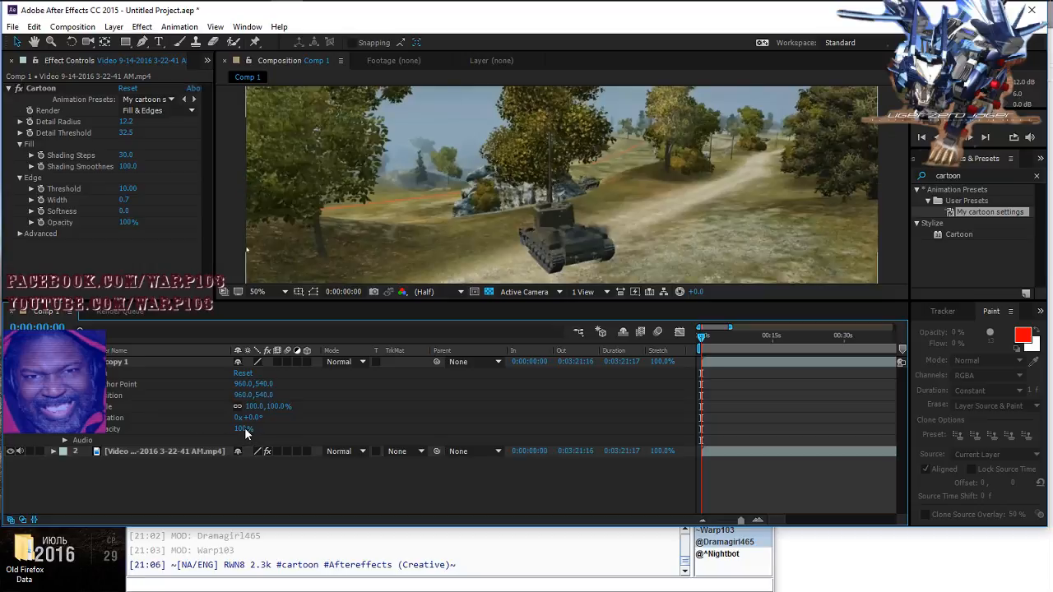
left_click_drag(240, 429, 217, 442)
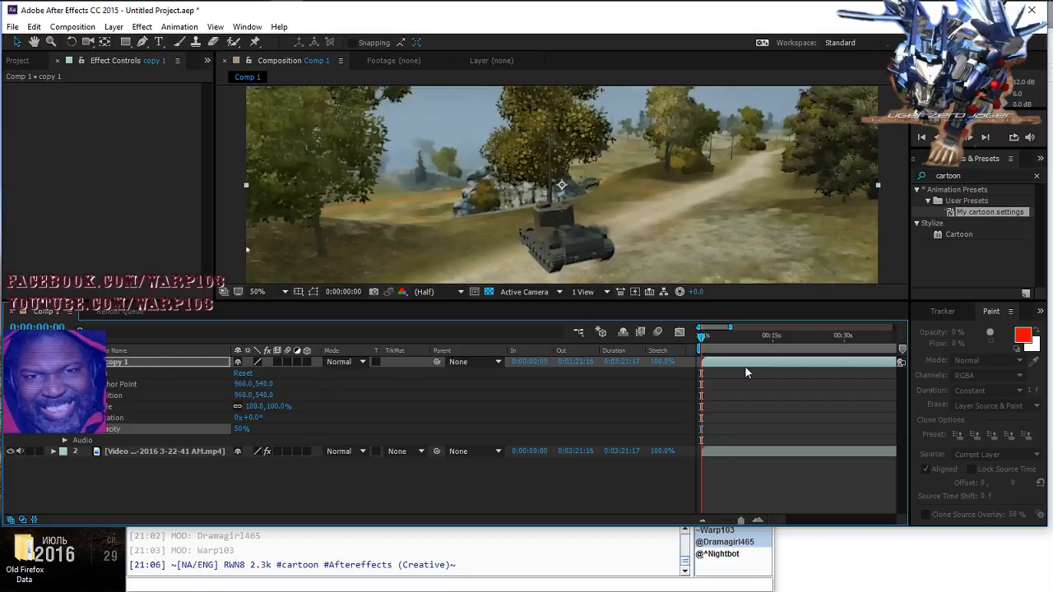
Step: Preview the blended cartoon look at several times up to 36 seconds
left_click_drag(701, 337, 745, 337)
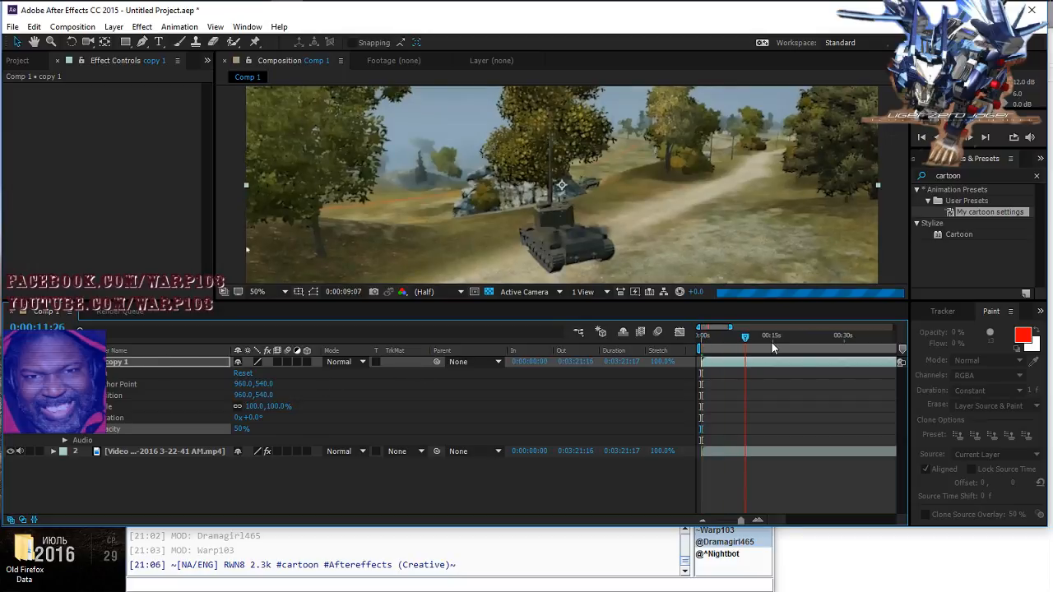
left_click(813, 344)
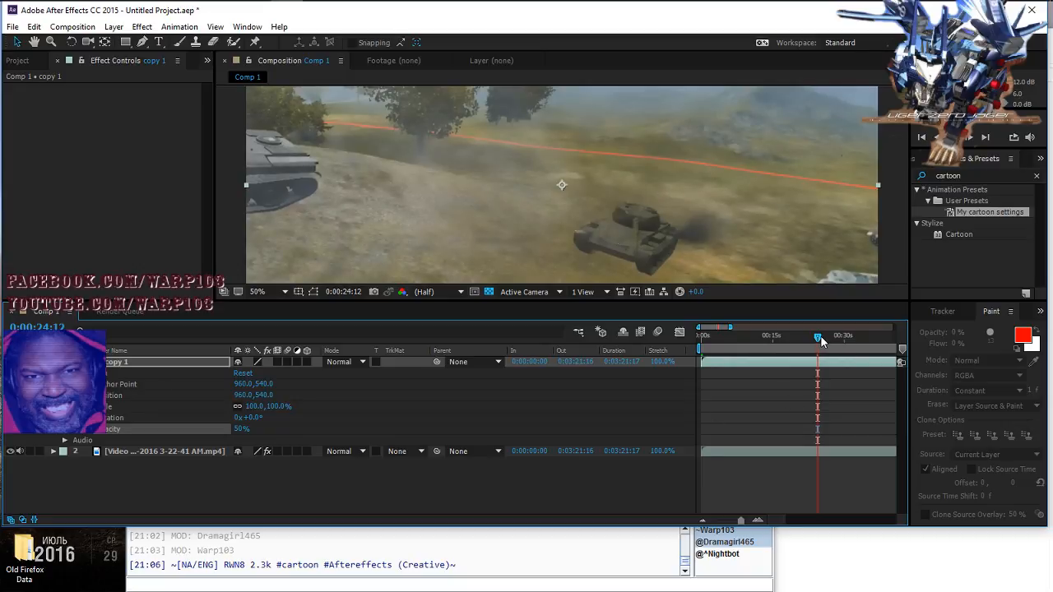
left_click_drag(820, 340, 874, 345)
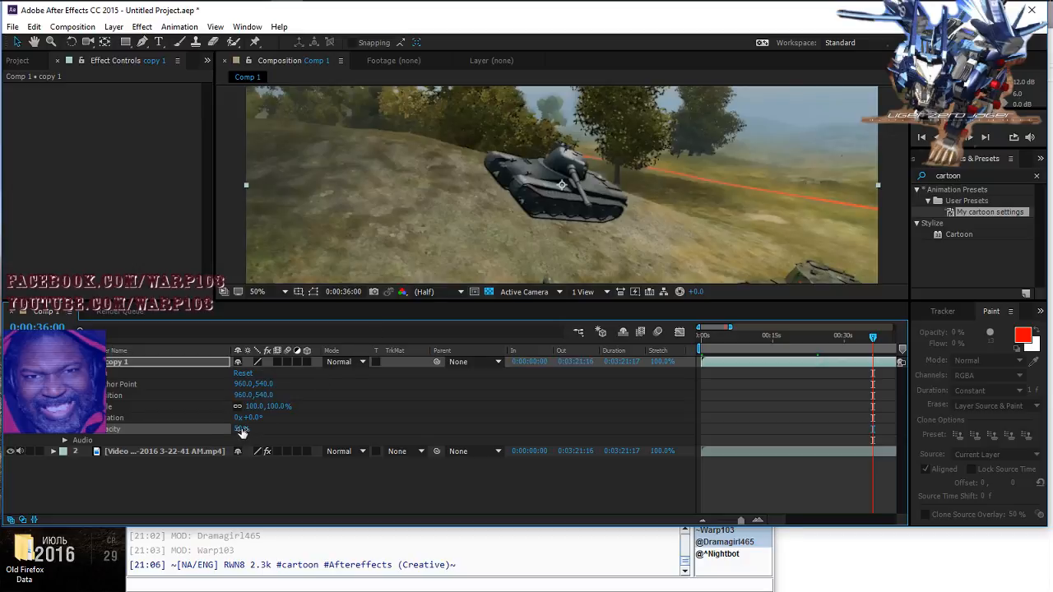
Step: Set copy 1's opacity to 35% and toggle its visibility off and on to compare the look
left_click_drag(241, 434, 238, 435)
left_click(10, 362)
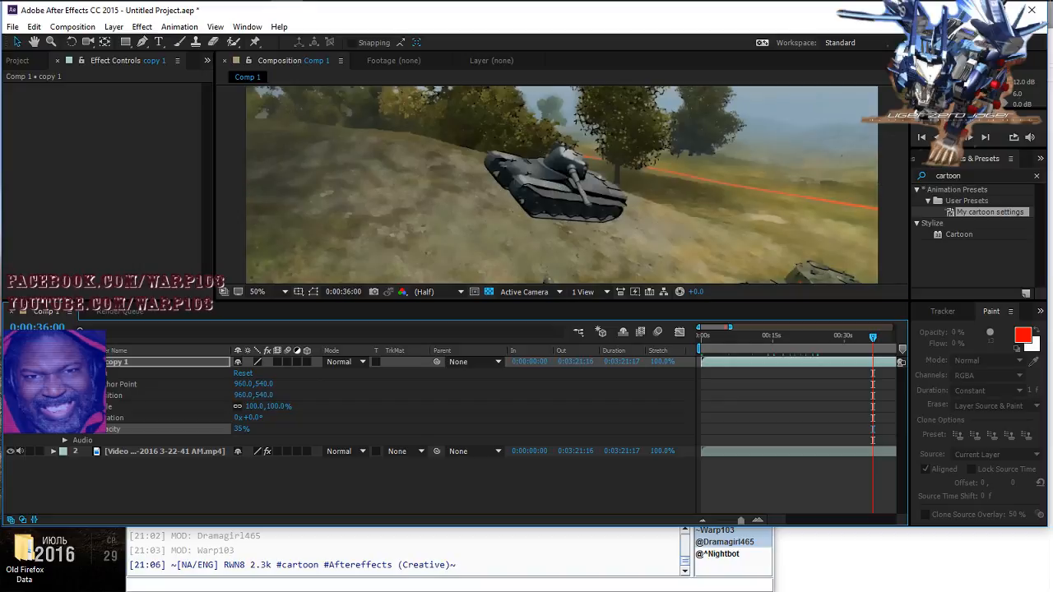
left_click(11, 362)
Step: Preview the cartoon look at several times between about 3 and 38 seconds, ending at about 30 seconds
left_click_drag(871, 339, 879, 338)
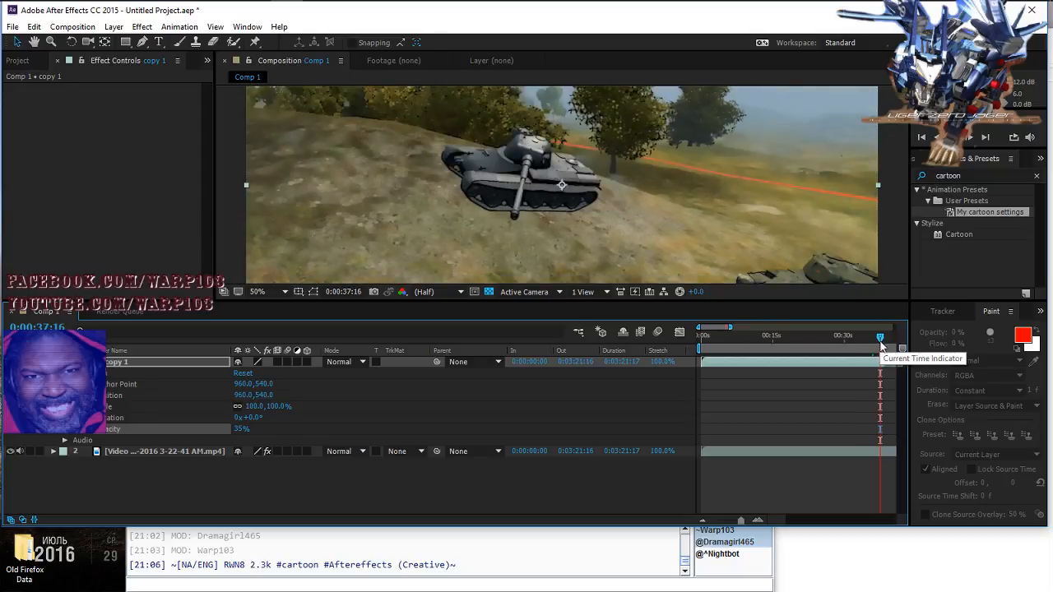
left_click_drag(883, 337, 889, 337)
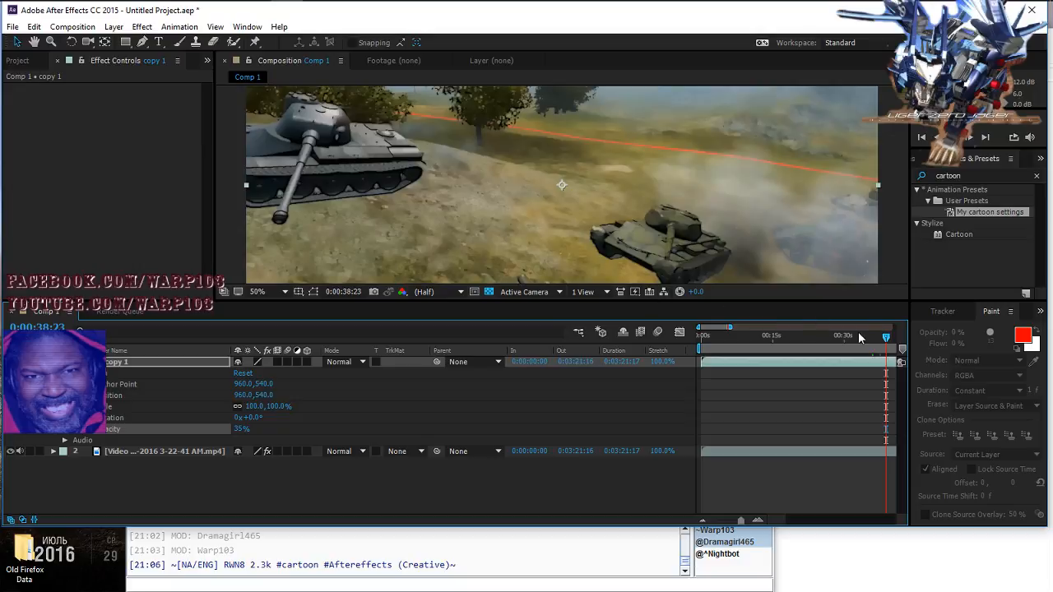
left_click_drag(885, 337, 718, 336)
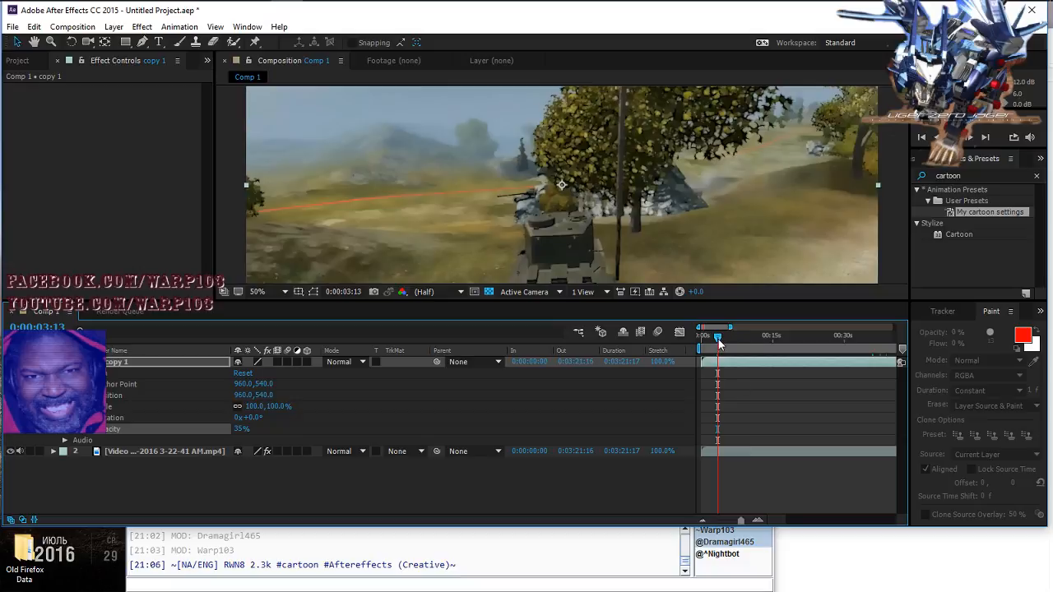
left_click_drag(717, 338, 847, 351)
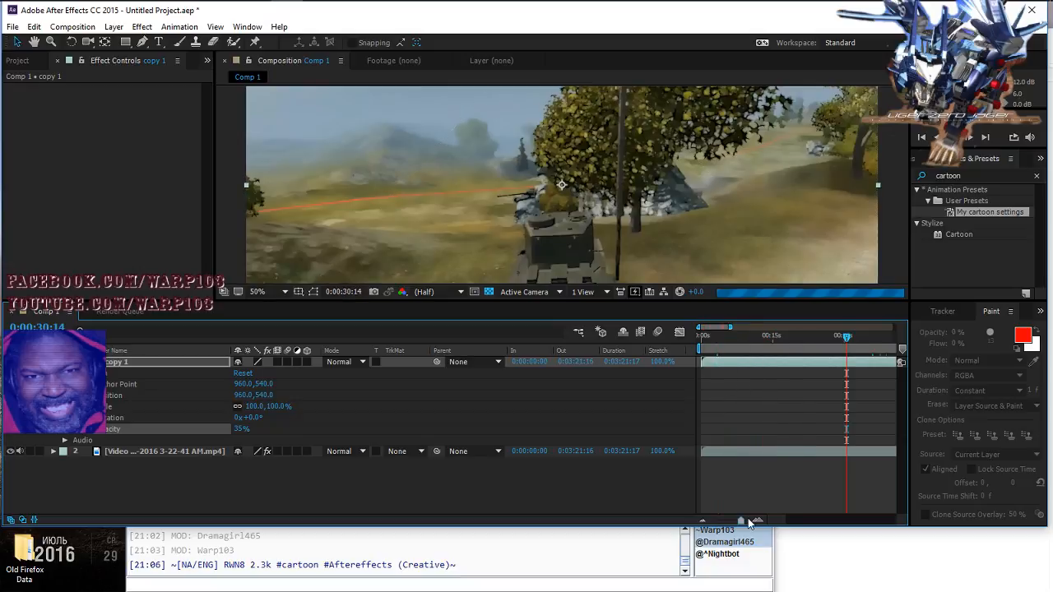
left_click_drag(748, 523, 721, 522)
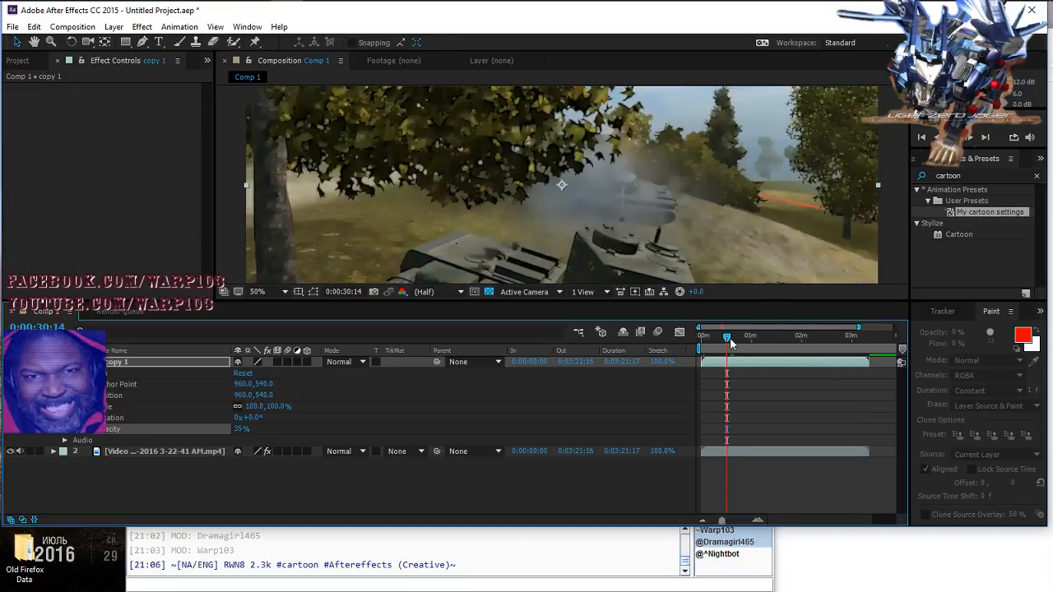
Step: Preview the blended cartoon look at several times between about 1:17 and 2:21, ending at about 2:14
left_click_drag(730, 337, 782, 336)
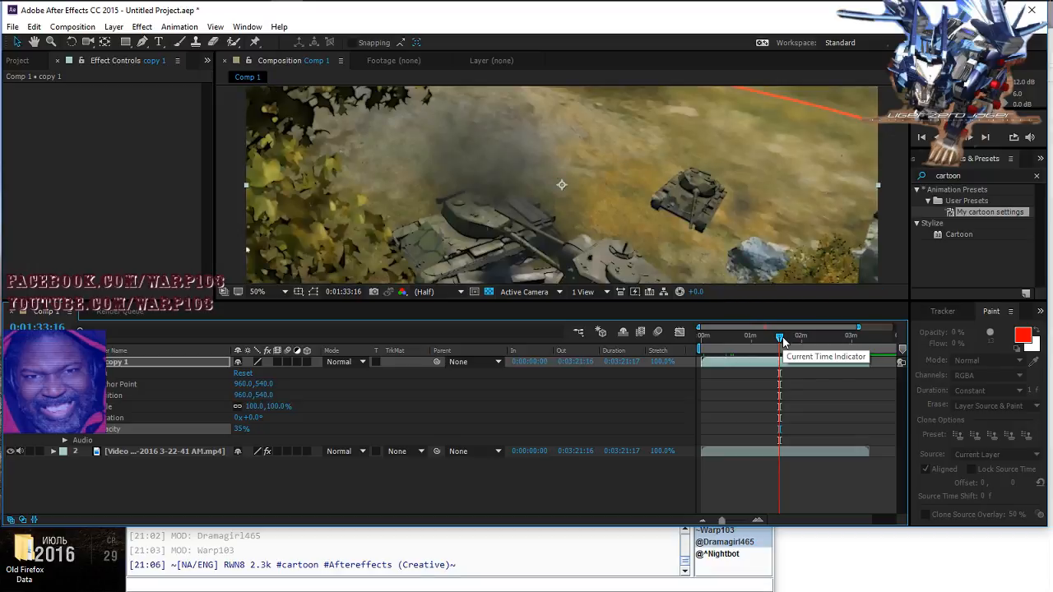
left_click_drag(782, 338, 787, 341)
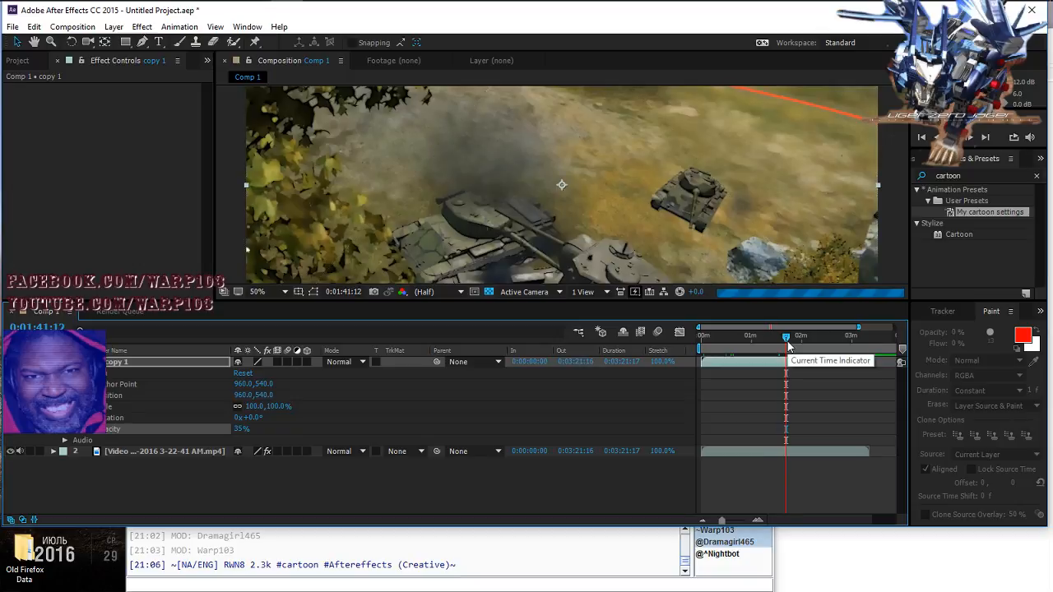
left_click_drag(787, 342, 795, 339)
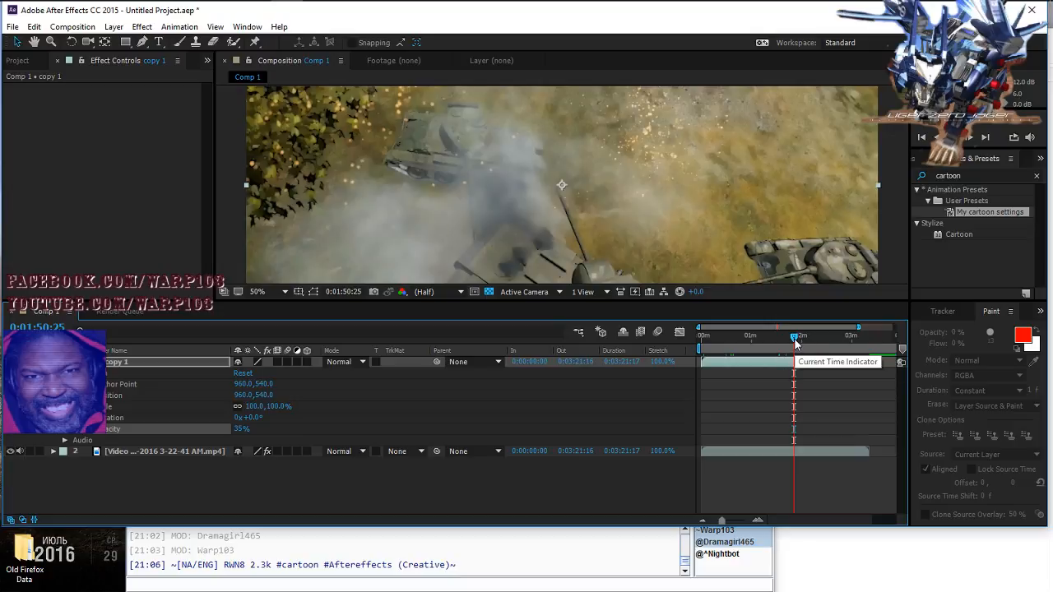
left_click_drag(794, 338, 804, 338)
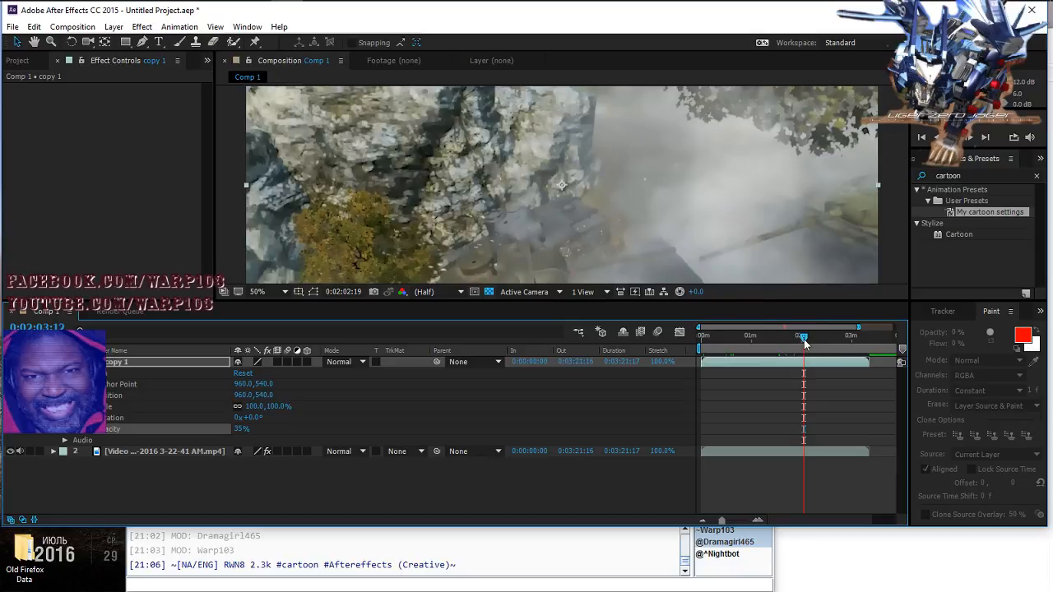
left_click_drag(803, 337, 818, 343)
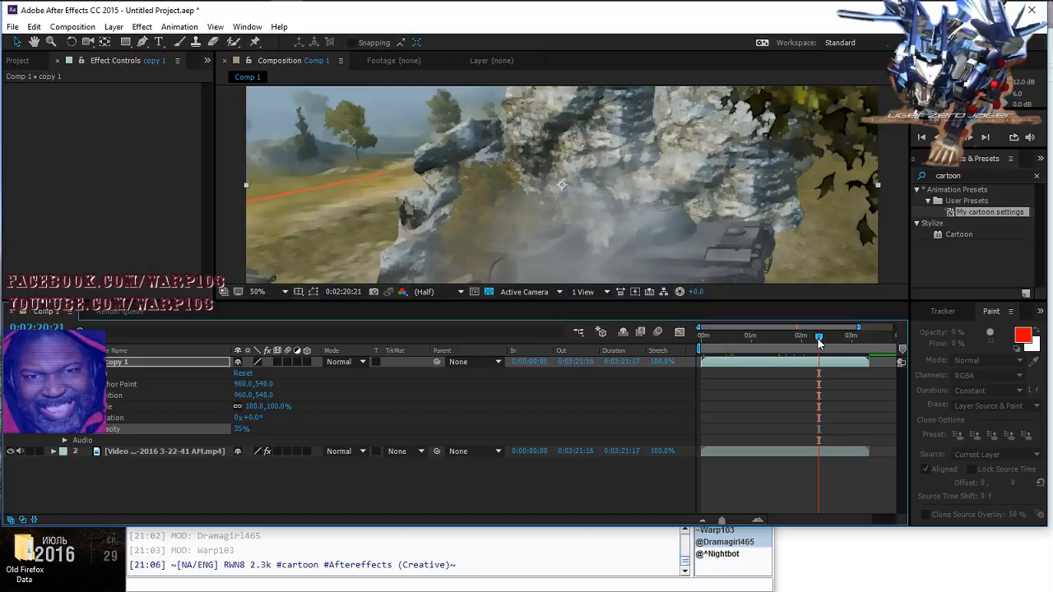
left_click_drag(818, 343, 763, 341)
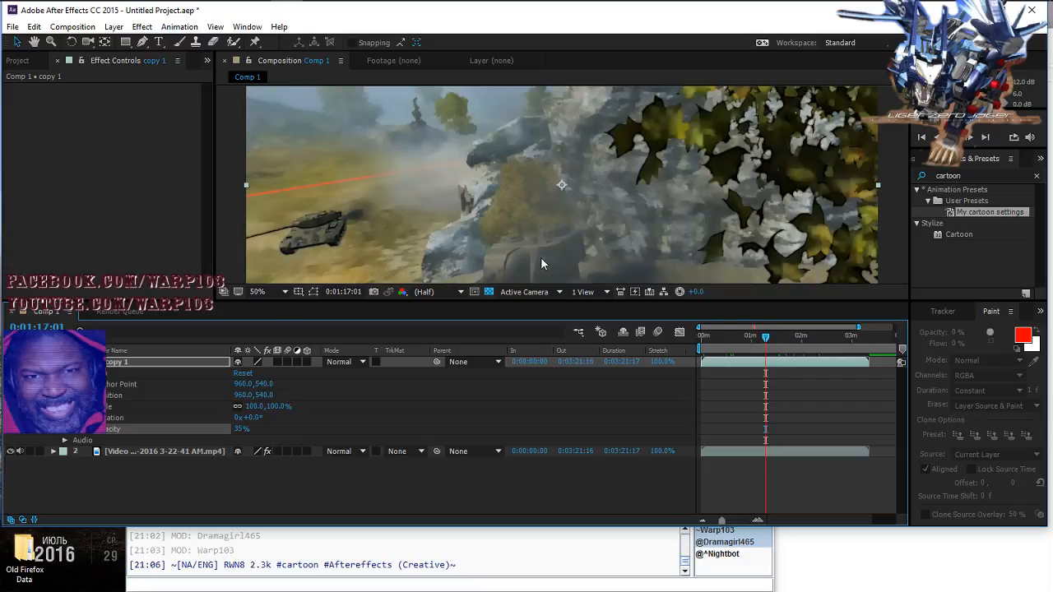
left_click(770, 334)
left_click_drag(770, 334, 814, 339)
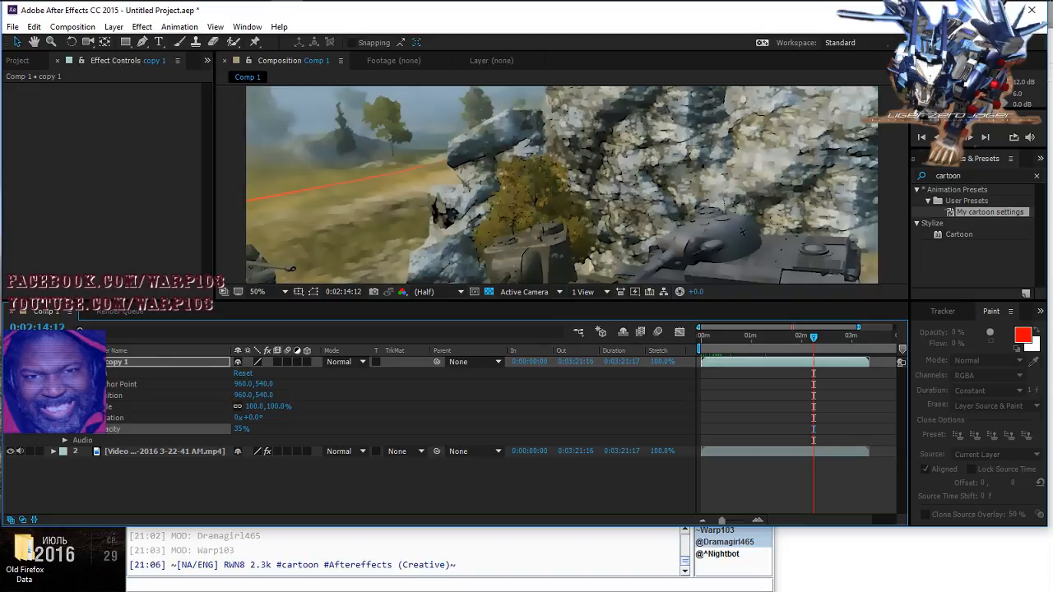
Step: Toggle the cartoon-effect video layer's visibility off and on to compare, and collapse copy 1's properties
left_click(10, 451)
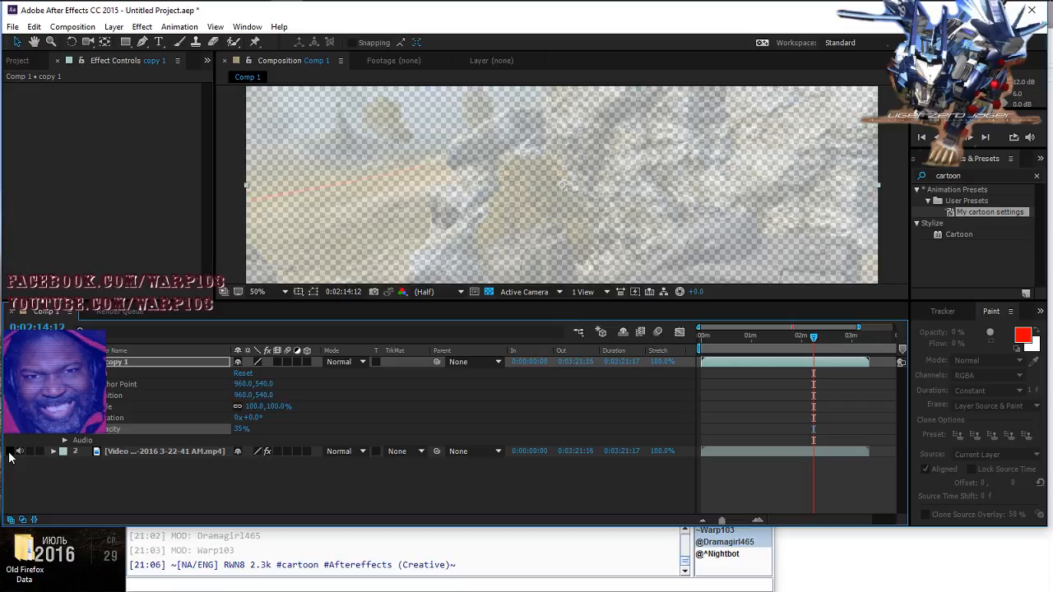
left_click(9, 452)
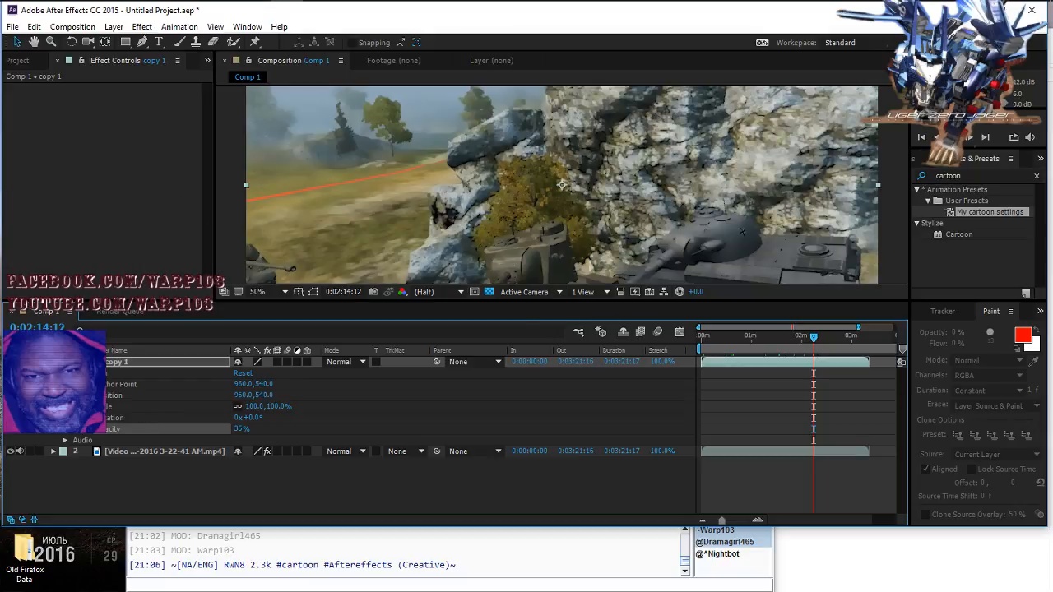
left_click(53, 362)
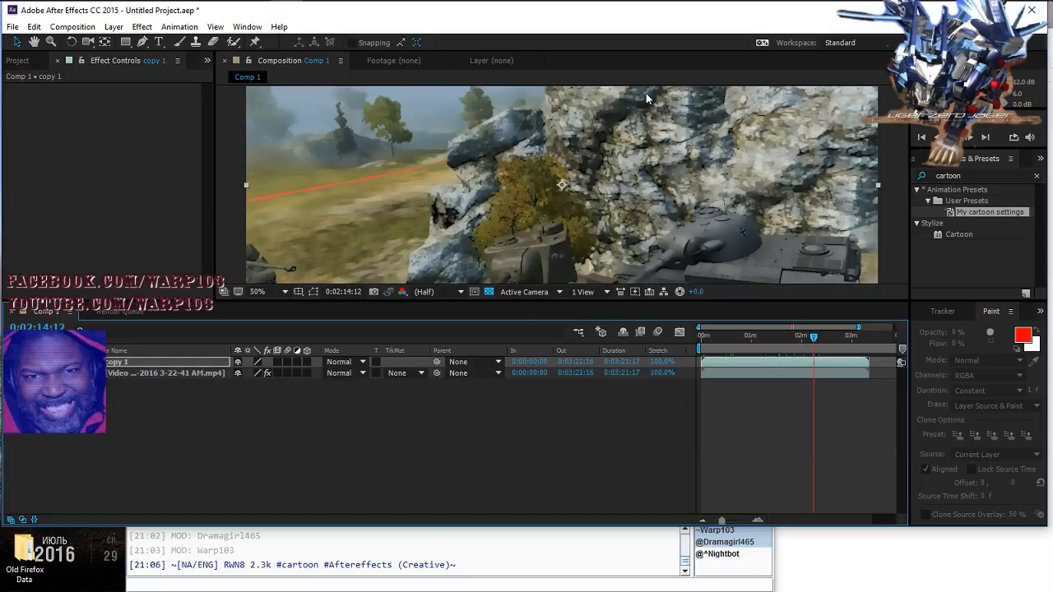
mouse_move(397, 4)
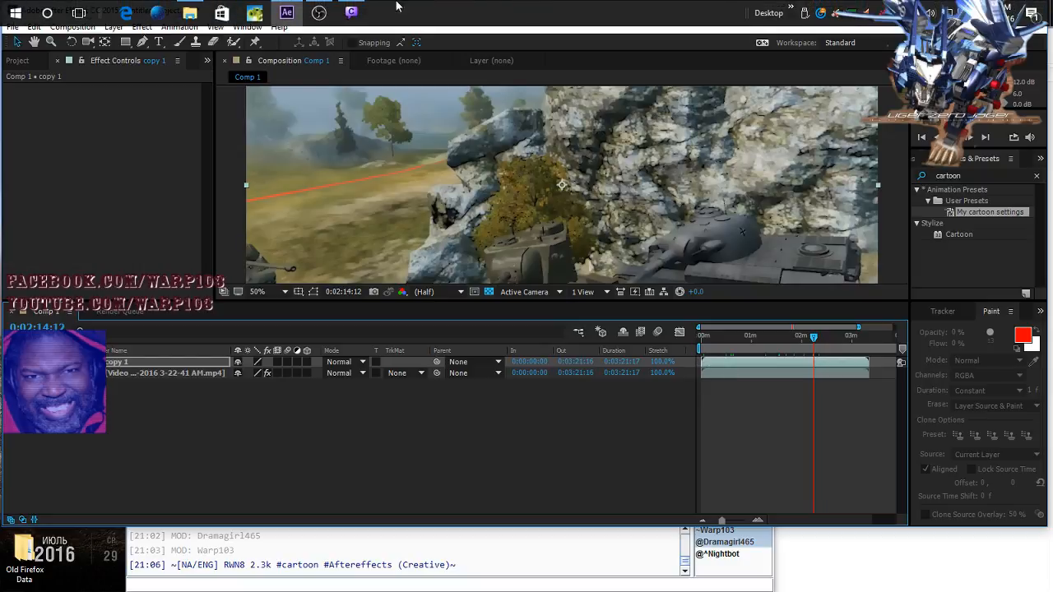
left_click(189, 12)
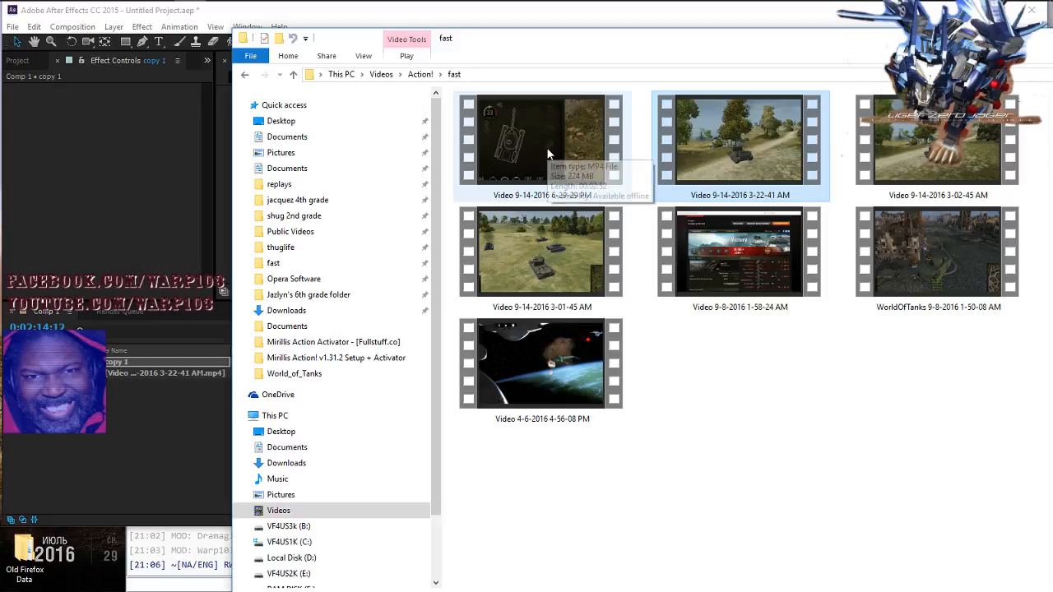
left_click_drag(548, 154, 128, 164)
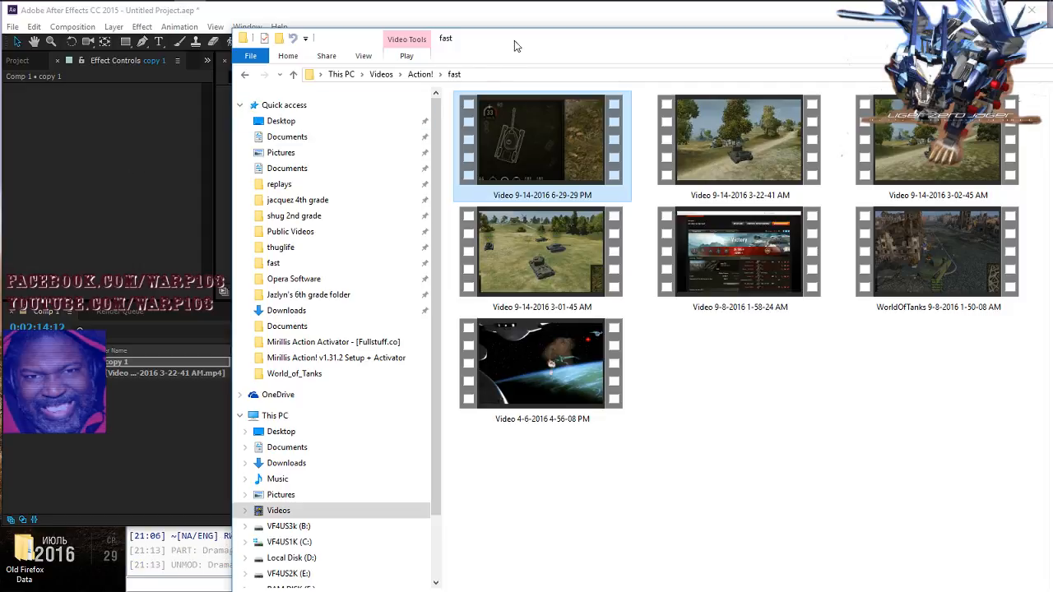
left_click_drag(514, 40, 649, 56)
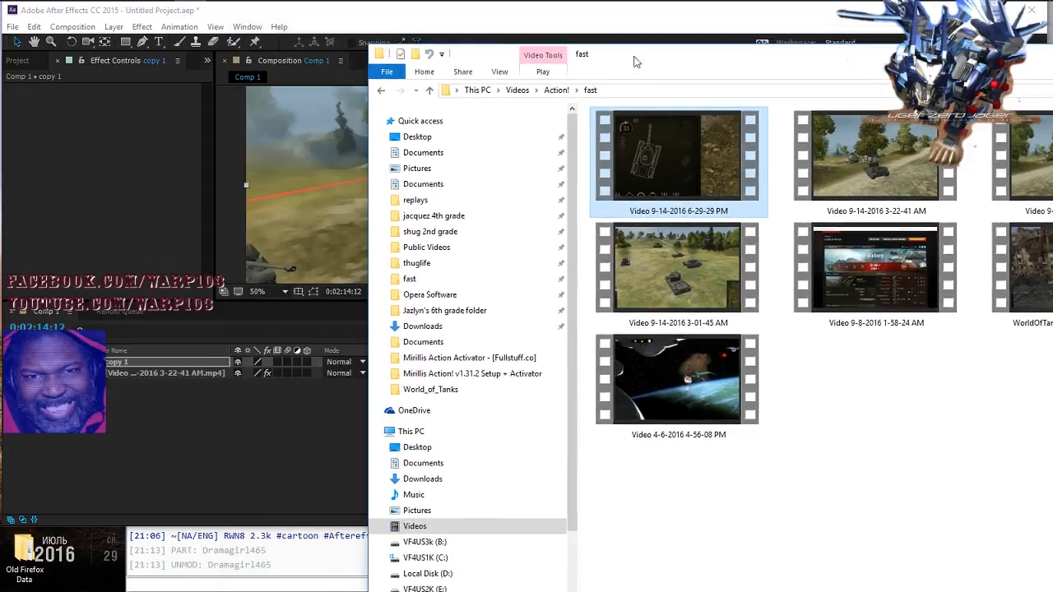
left_click(9, 96)
left_click(17, 60)
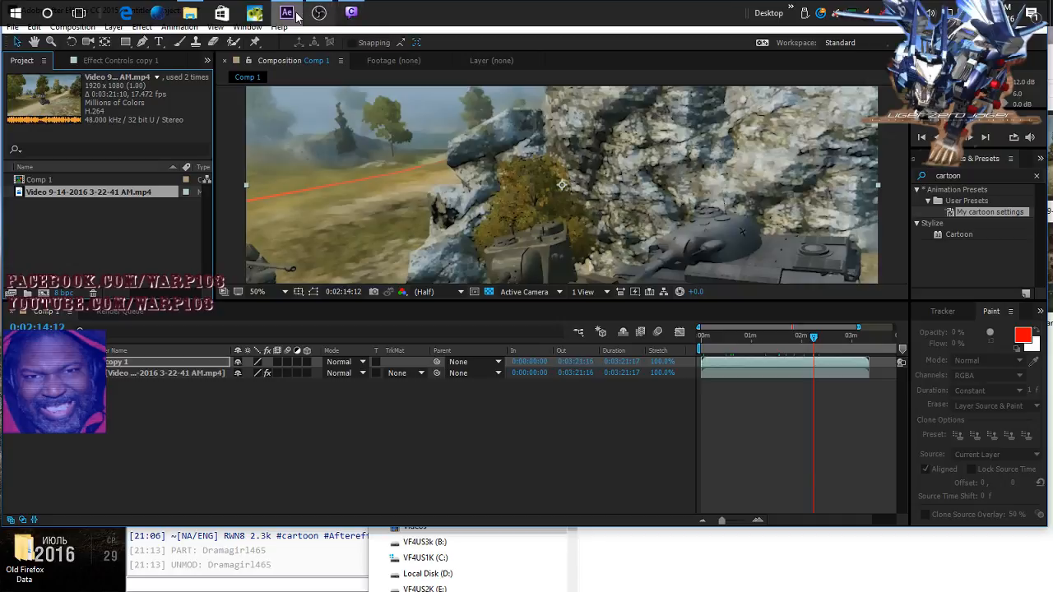
left_click(190, 13)
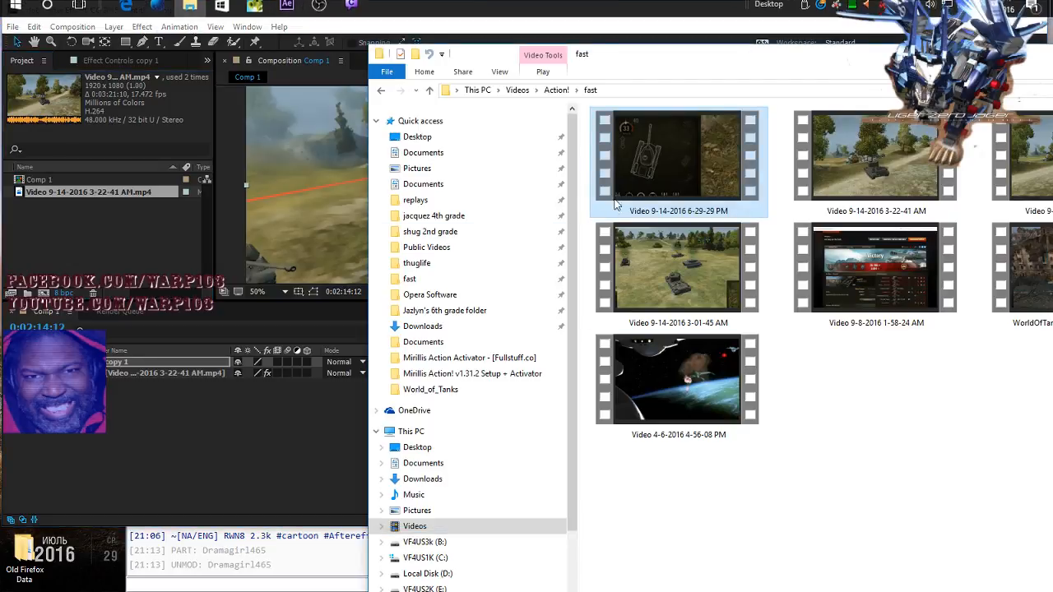
left_click_drag(650, 177, 140, 231)
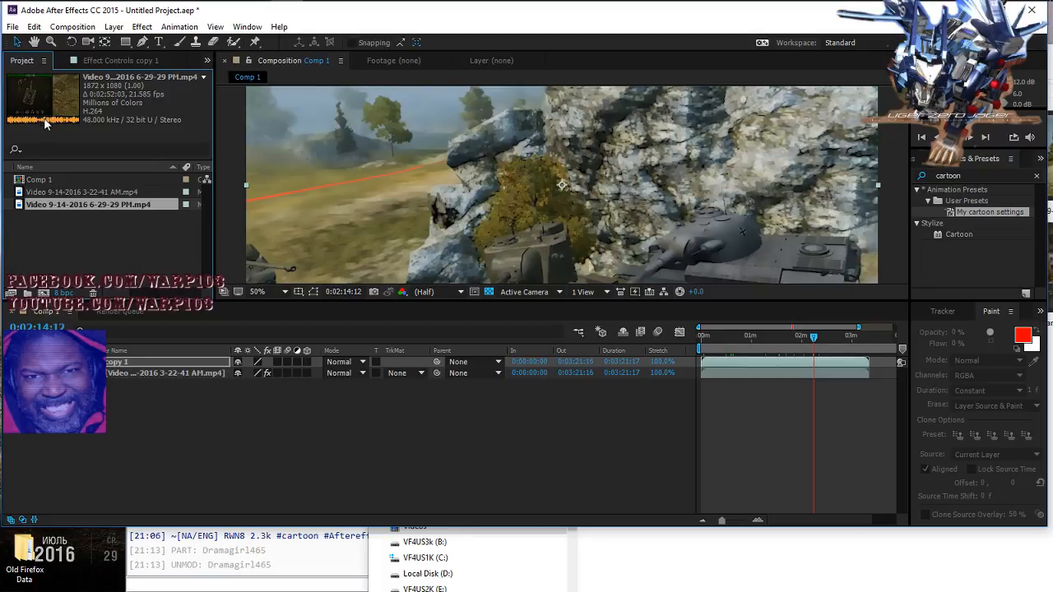
Step: Import the "Packing a wallop Shields Weakening Powerslave" MP3 from the Downloads folder in File Explorer into the After Effects project
mouse_move(407, 3)
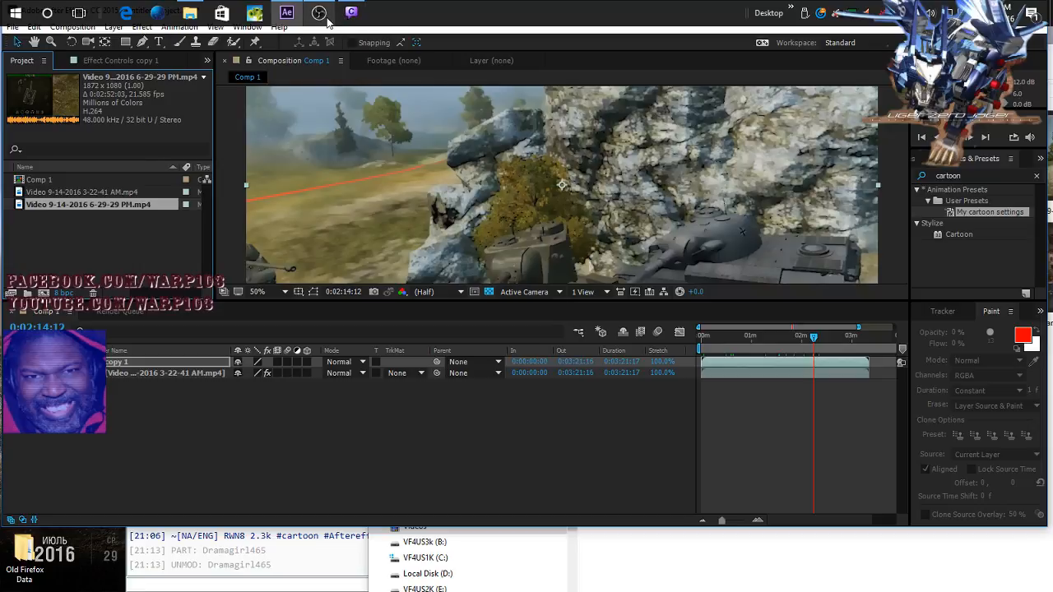
left_click(194, 13)
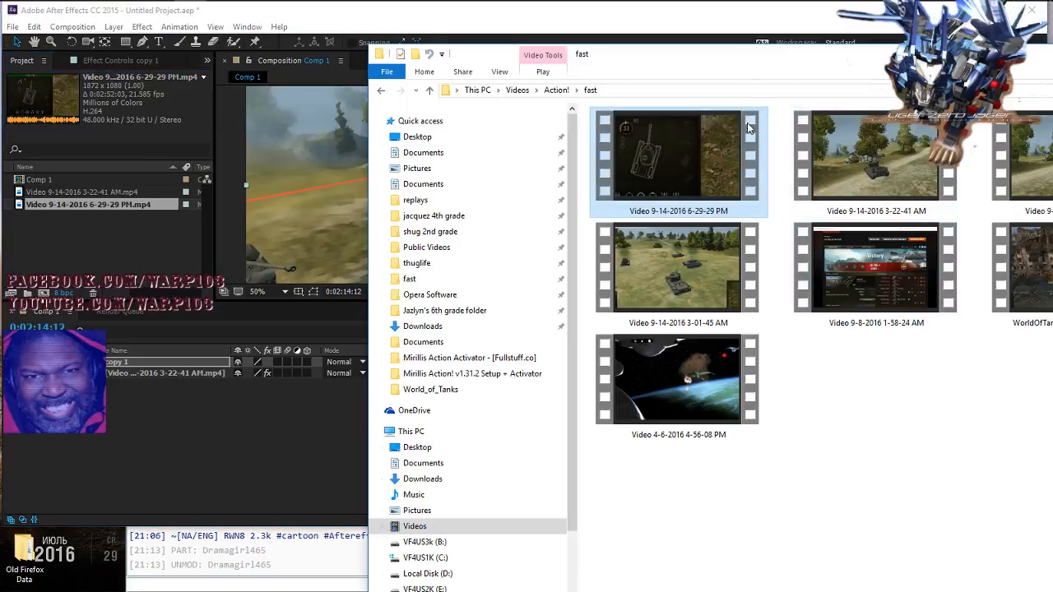
left_click_drag(735, 75, 605, 101)
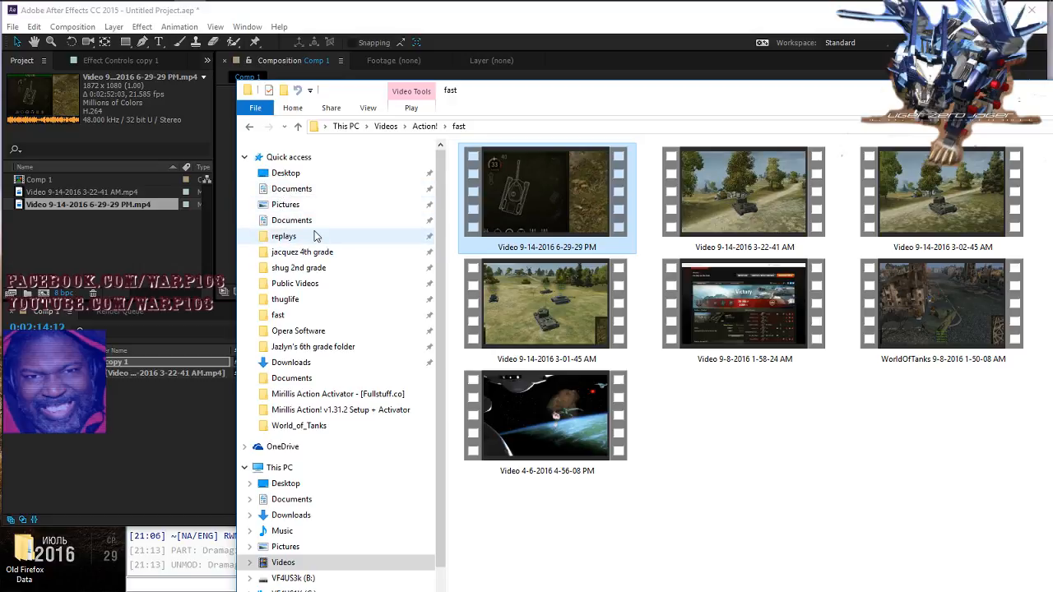
left_click(308, 367)
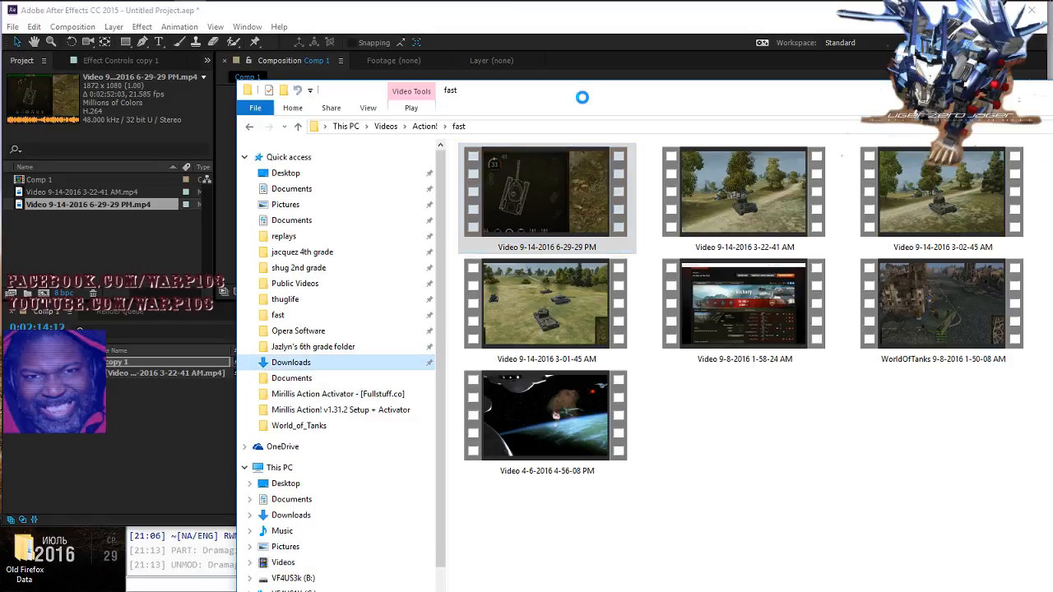
left_click_drag(581, 97, 748, 523)
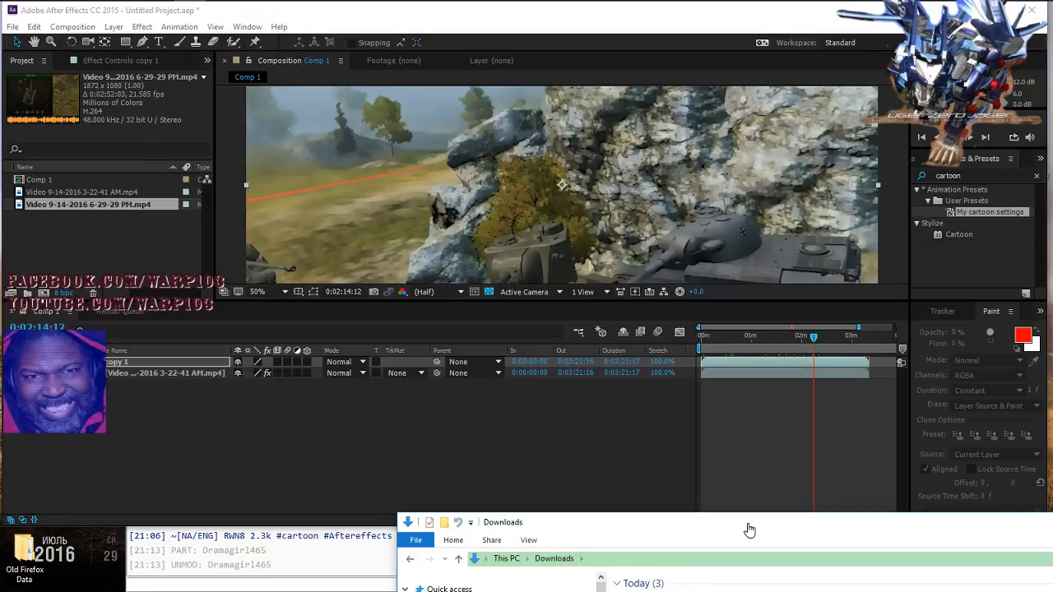
left_click_drag(747, 531, 620, 225)
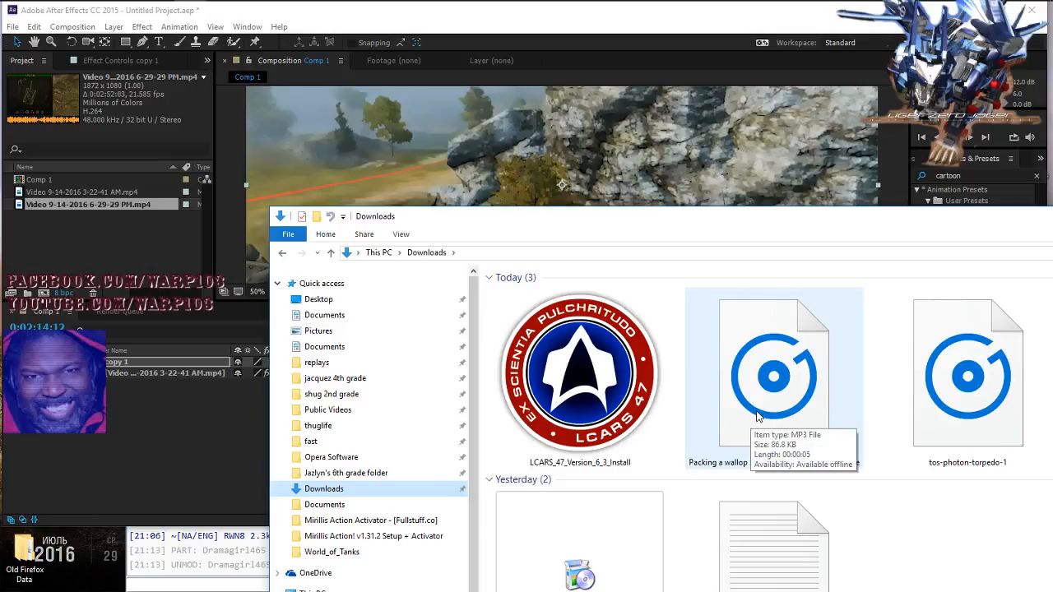
left_click_drag(744, 426, 142, 244)
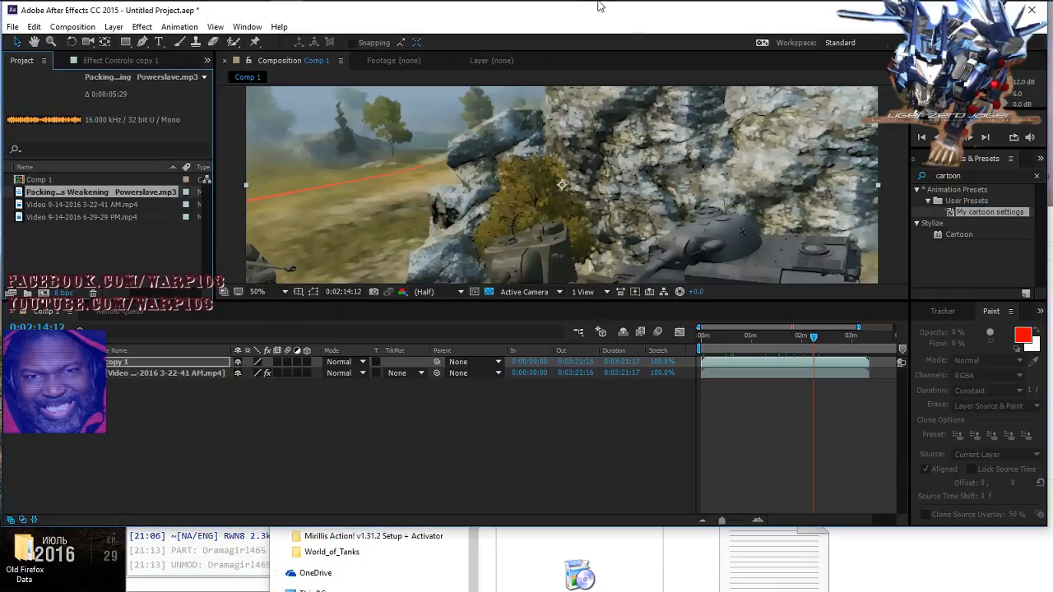
Step: Import the tos-photon-torpedo-1 sound from File Explorer's Downloads folder into the After Effects project
mouse_move(599, 2)
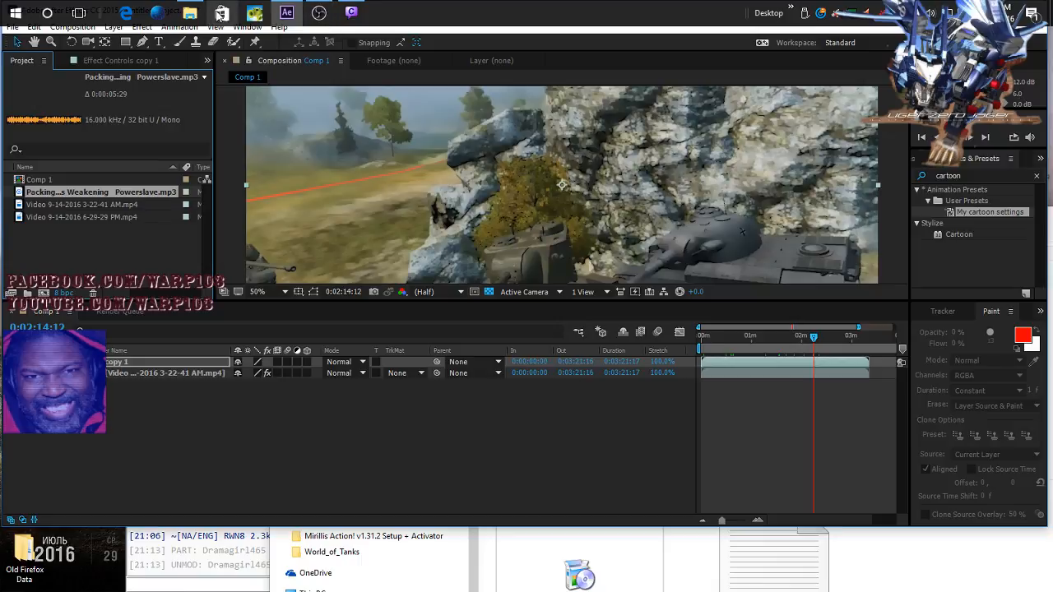
left_click(190, 12)
left_click_drag(977, 414, 144, 247)
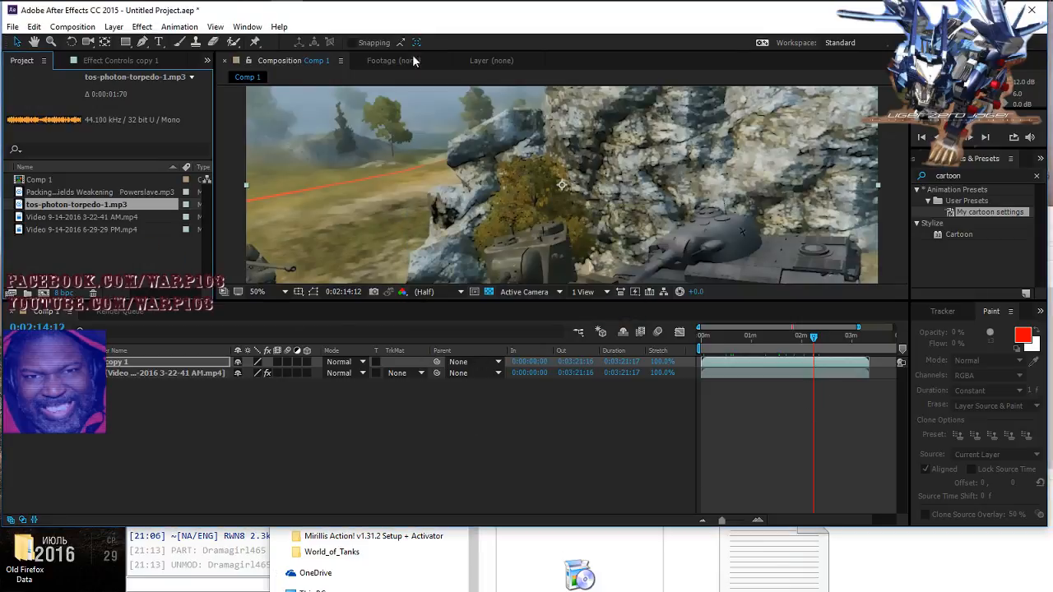
Step: Import the "All Stations, Red Alert" LCARS 47 MP4 from the Documents folder in File Explorer into the After Effects project
left_click(189, 18)
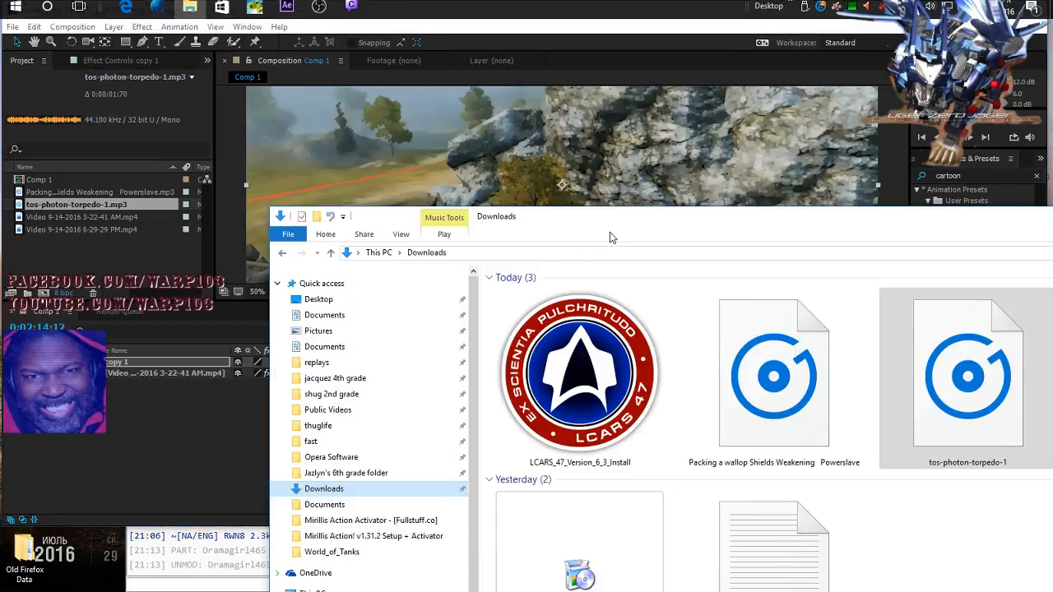
left_click_drag(608, 225, 572, 162)
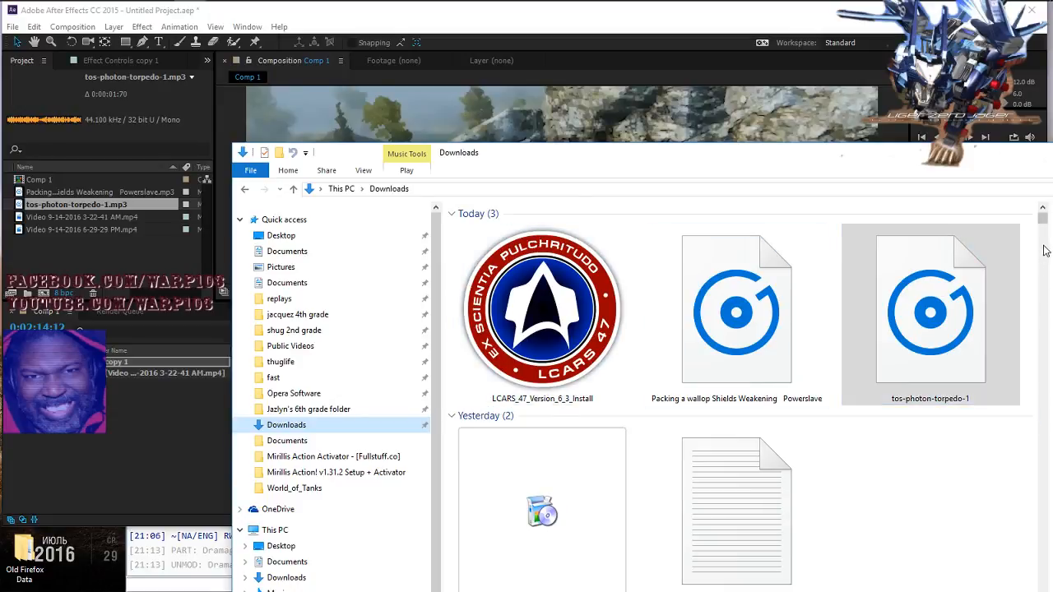
left_click_drag(1043, 227, 1042, 234)
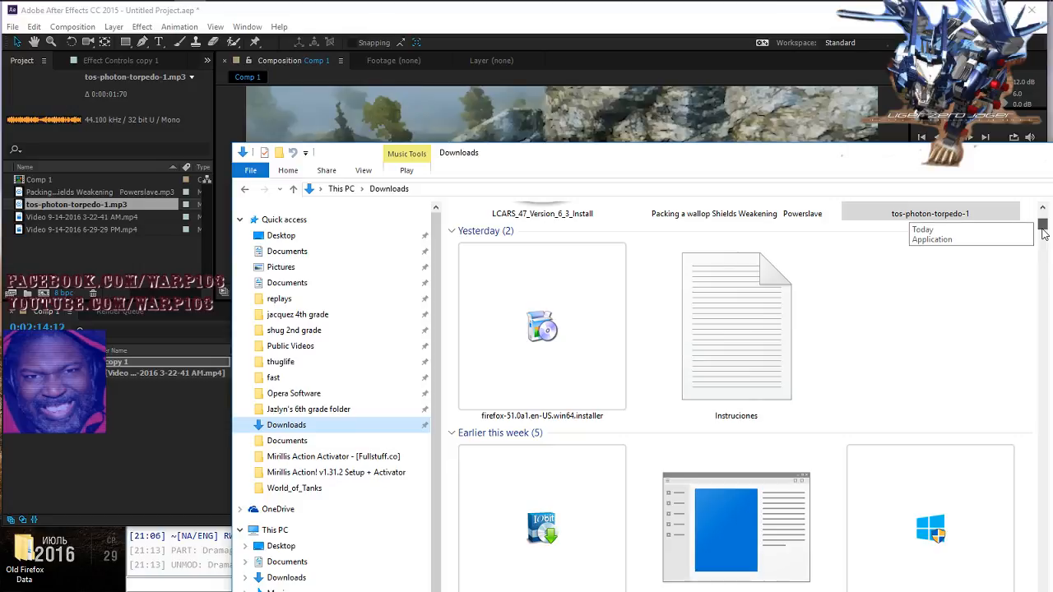
left_click_drag(1043, 234, 1043, 208)
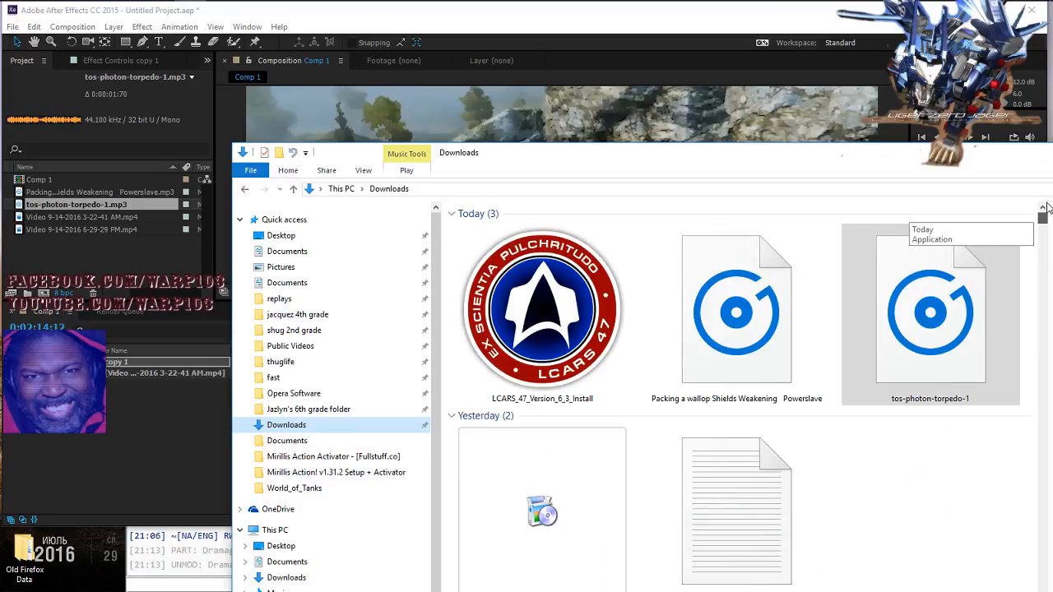
left_click_drag(675, 171, 746, 266)
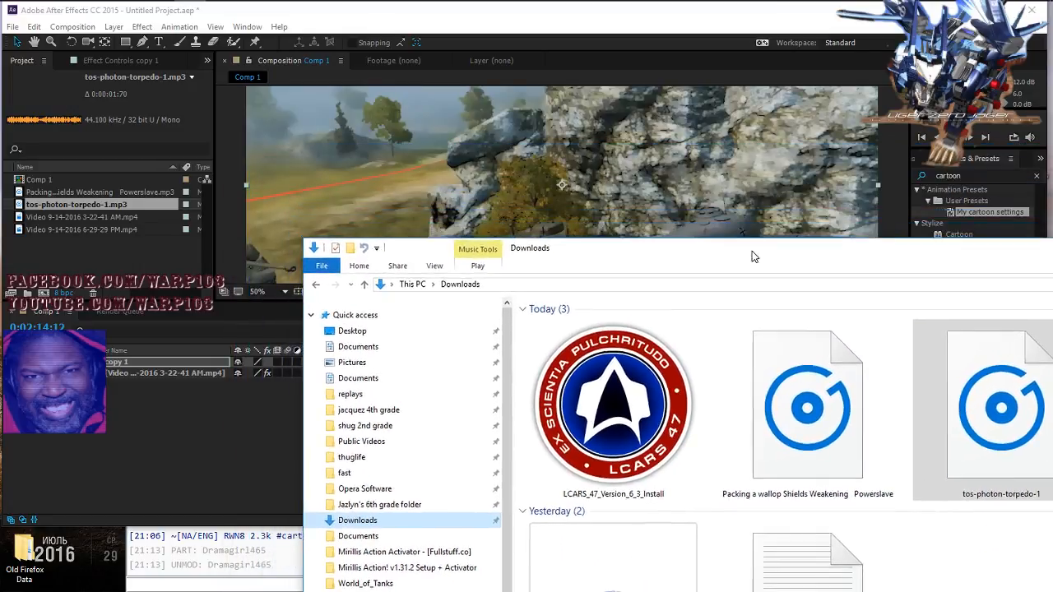
left_click(343, 346)
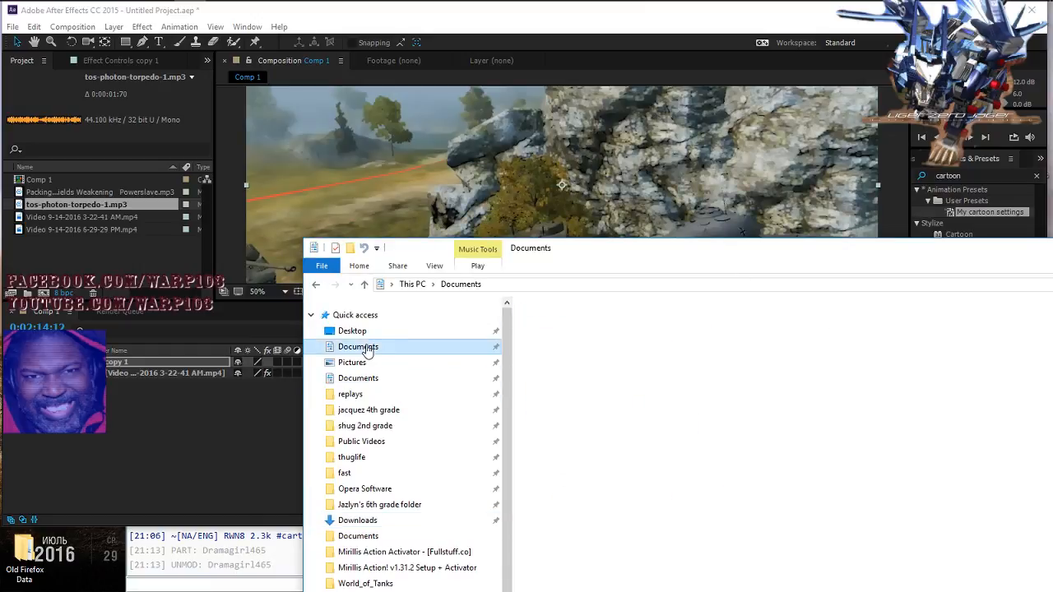
left_click_drag(522, 249, 519, 336)
left_click(717, 395)
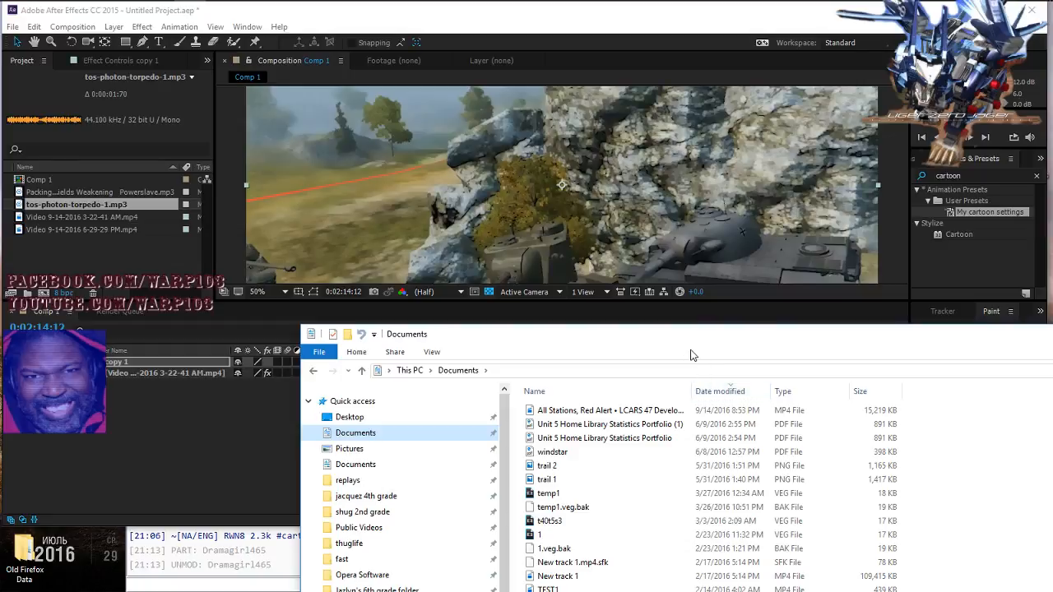
left_click_drag(637, 415, 159, 248)
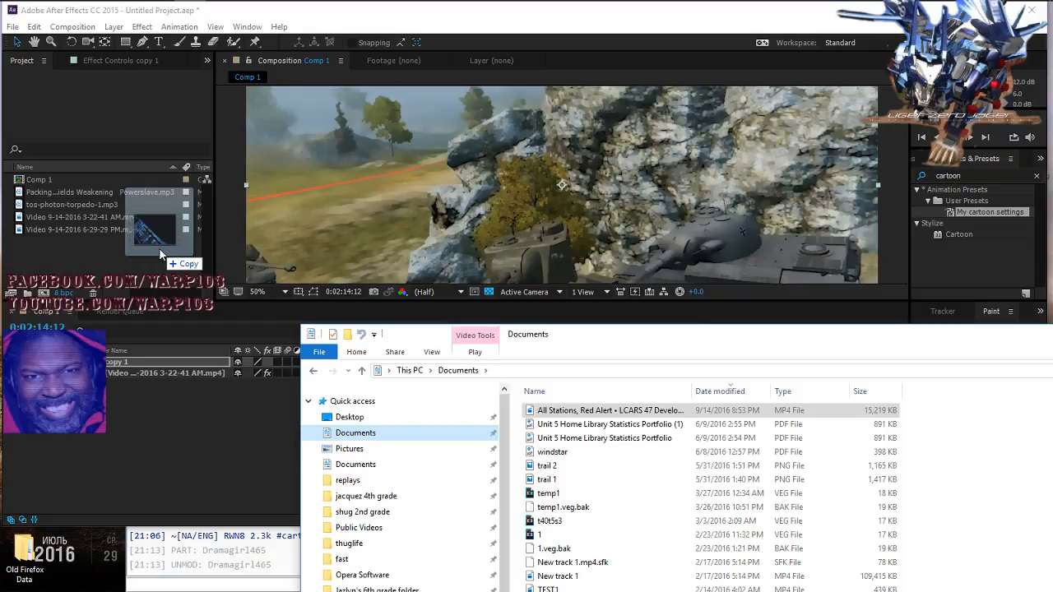
left_click_drag(159, 247, 159, 247)
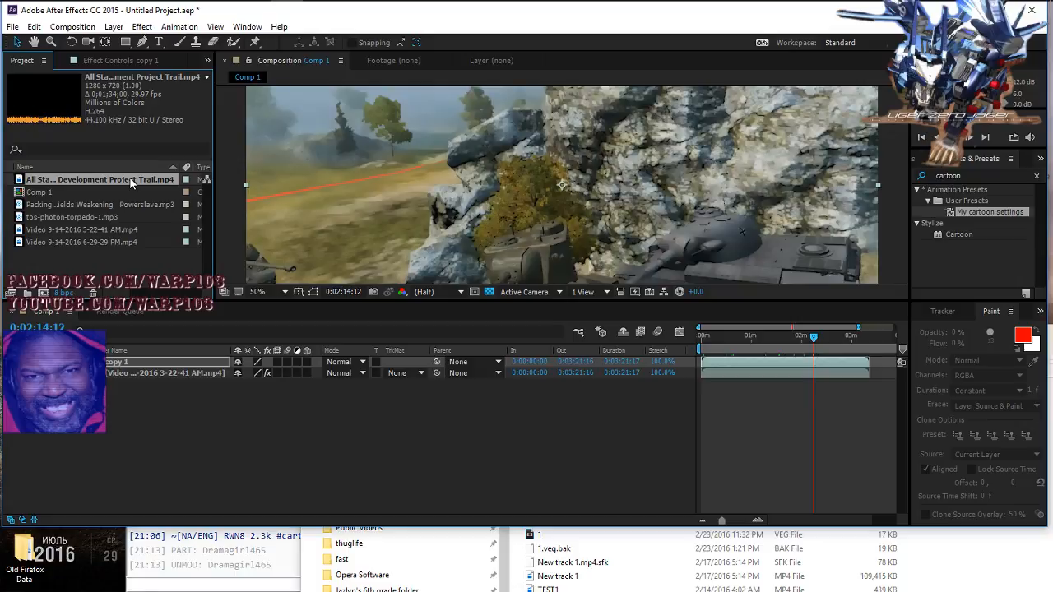
Step: Add the All Stations Red Alert video to Comp 1 as the lowest layer, below both gameplay layers
left_click_drag(130, 183, 140, 393)
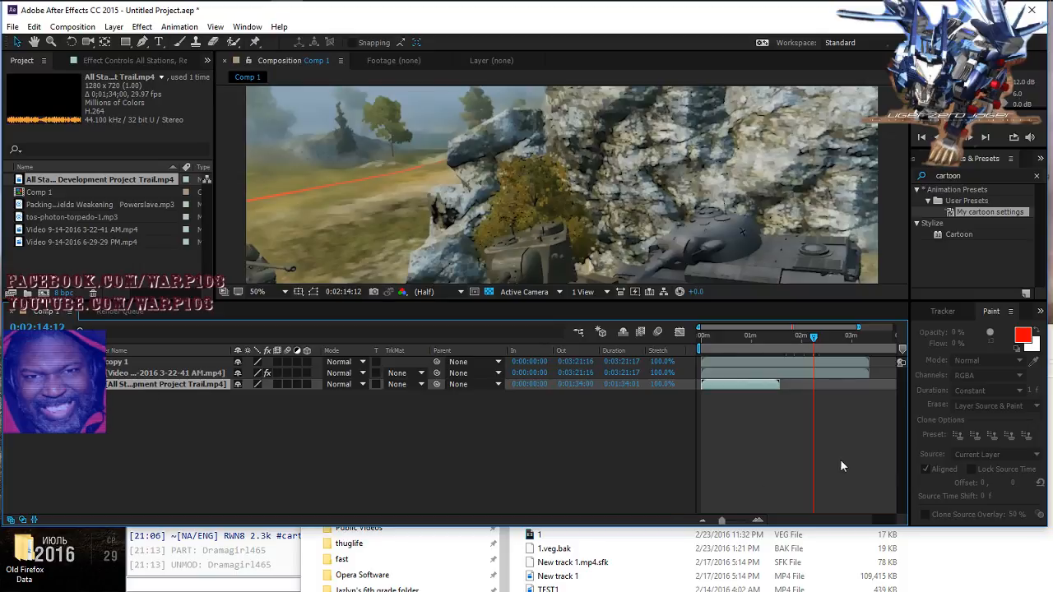
left_click(872, 416)
Step: Try to shift the copy 1 layer on its own along the timeline and undo the move
left_click_drag(844, 366, 833, 354)
left_click(743, 363)
left_click_drag(742, 363, 189, 140)
left_click(33, 27)
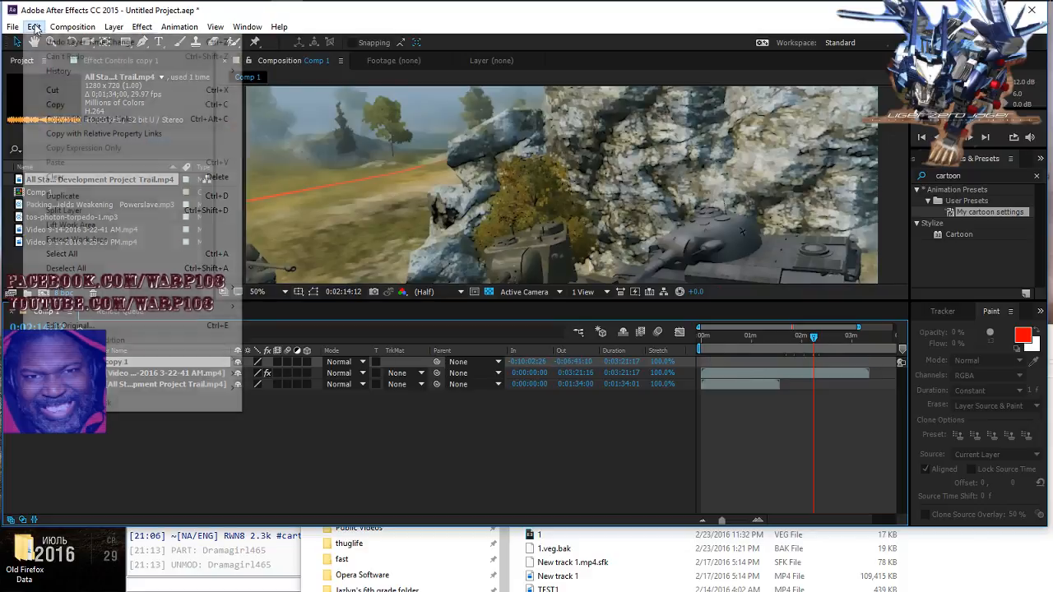
left_click(41, 41)
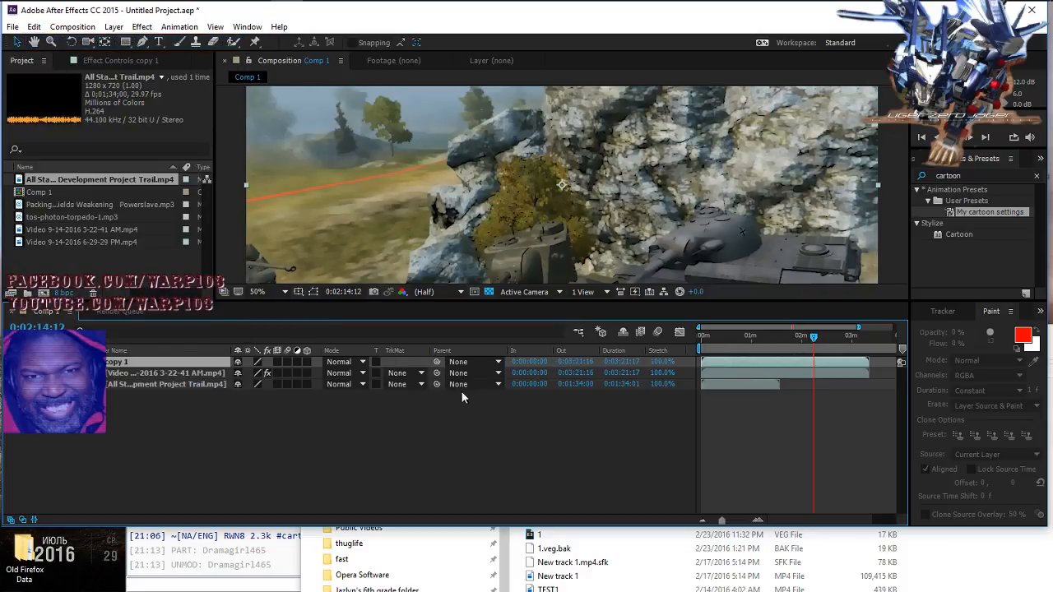
Step: Shift both gameplay layers together to start at 0:01:36:20, just after the All Stations clip, and scrub across the changeover
left_click(685, 372)
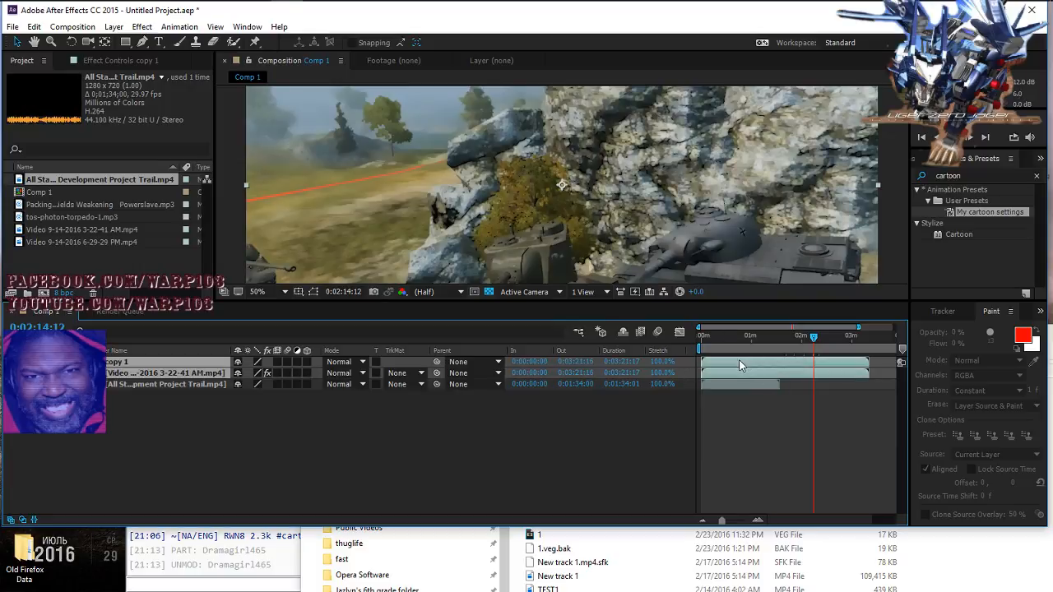
left_click_drag(738, 365, 707, 337)
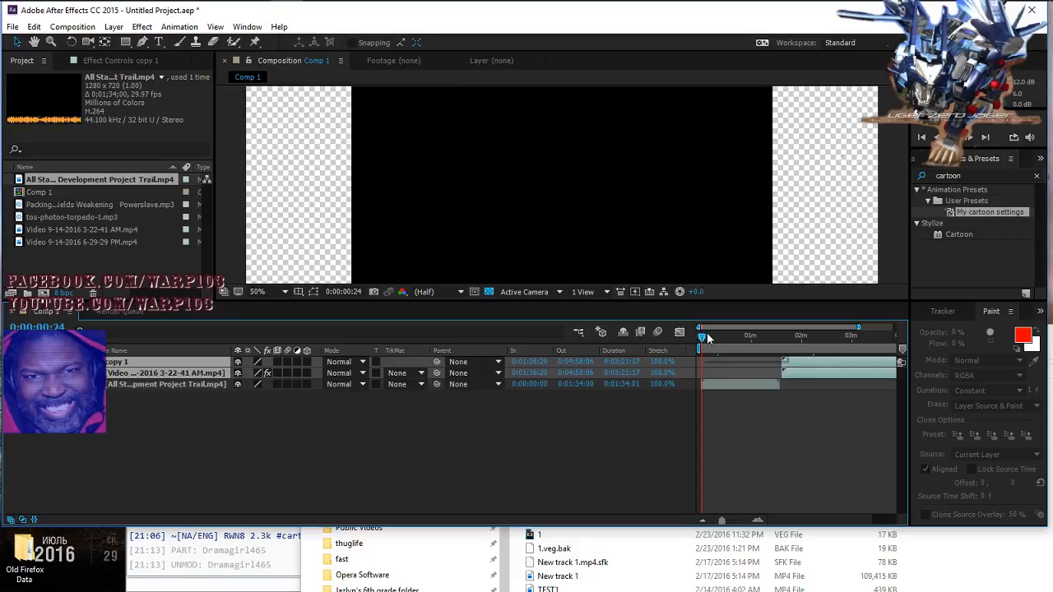
left_click(703, 337)
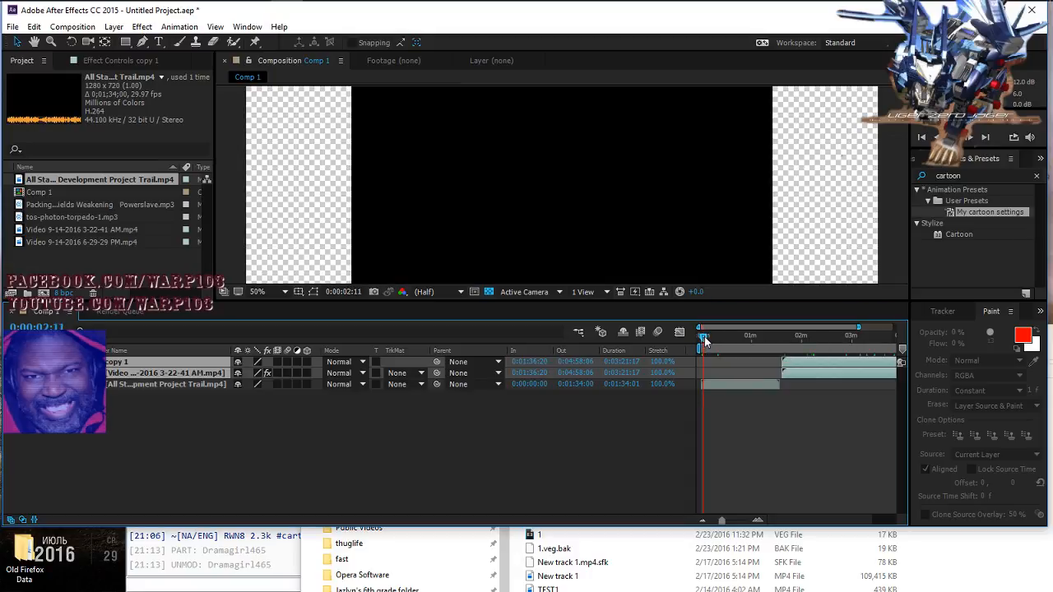
left_click_drag(704, 336, 798, 345)
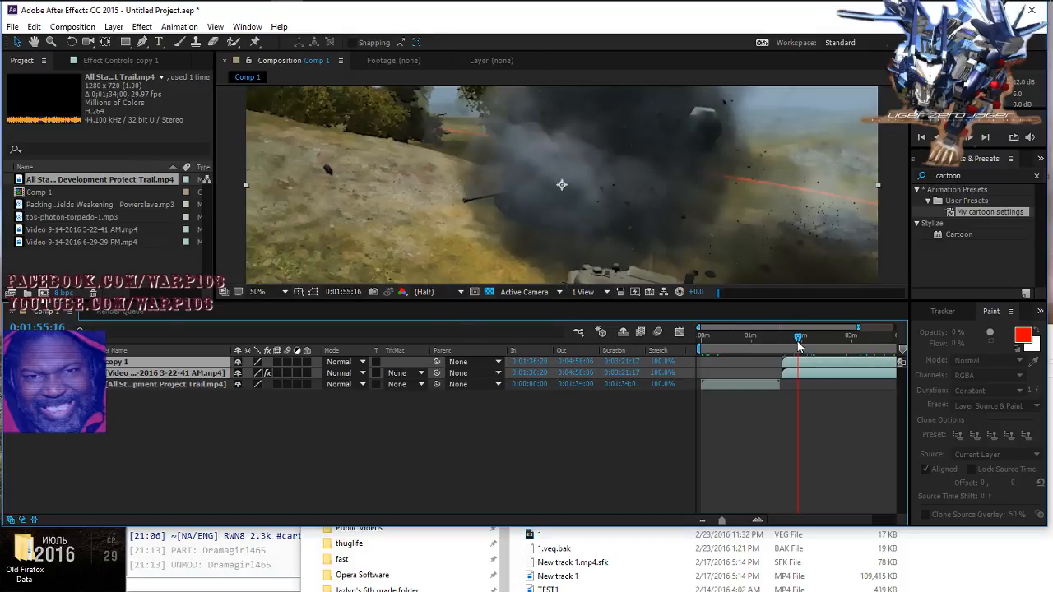
left_click_drag(798, 345, 740, 353)
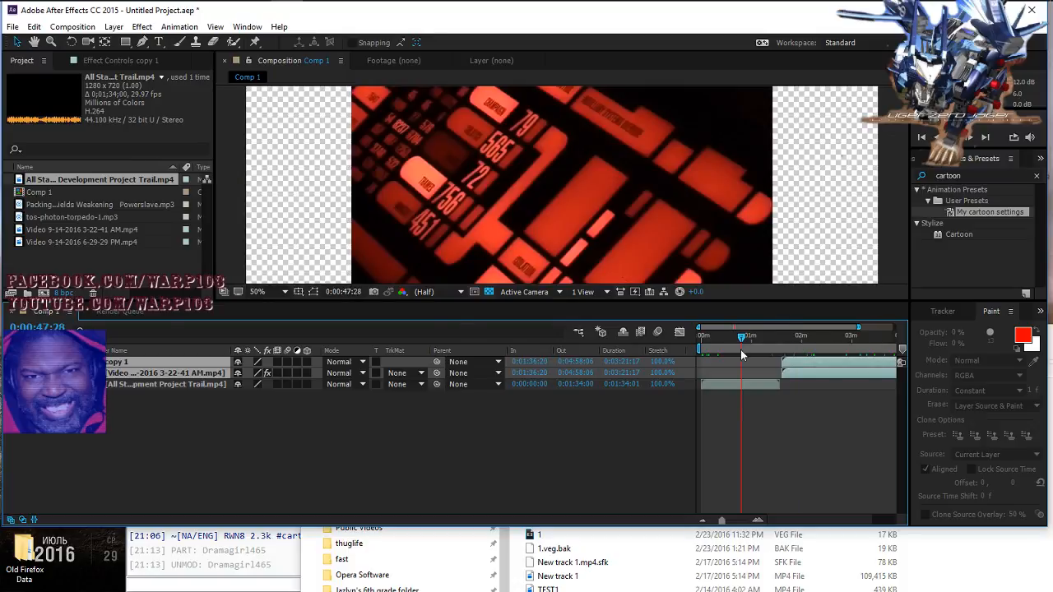
Step: Try to scale the All Stations layer to 125% of source and undo the change
right_click(716, 386)
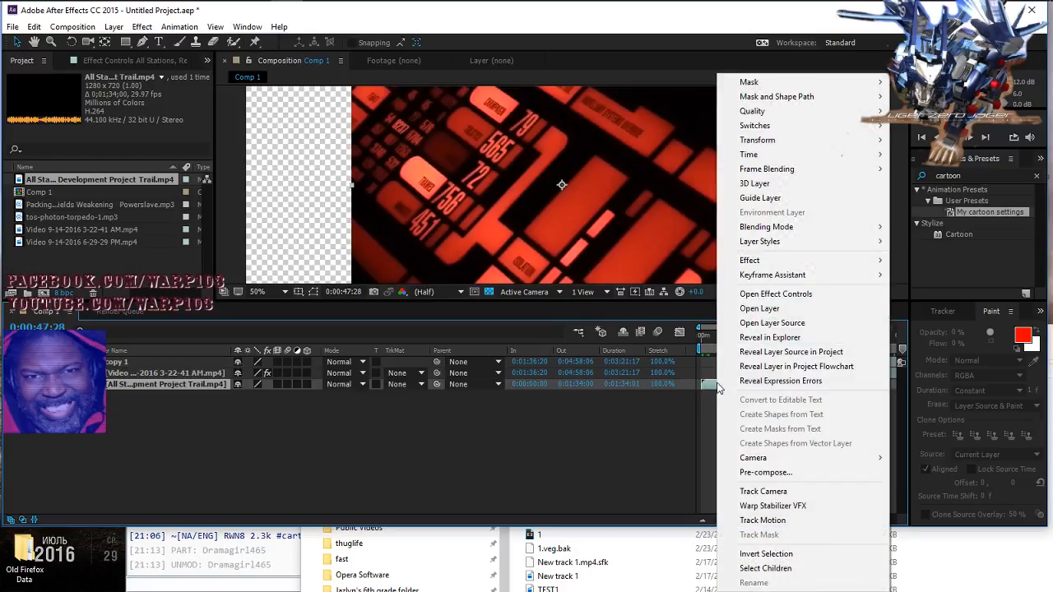
mouse_move(765, 143)
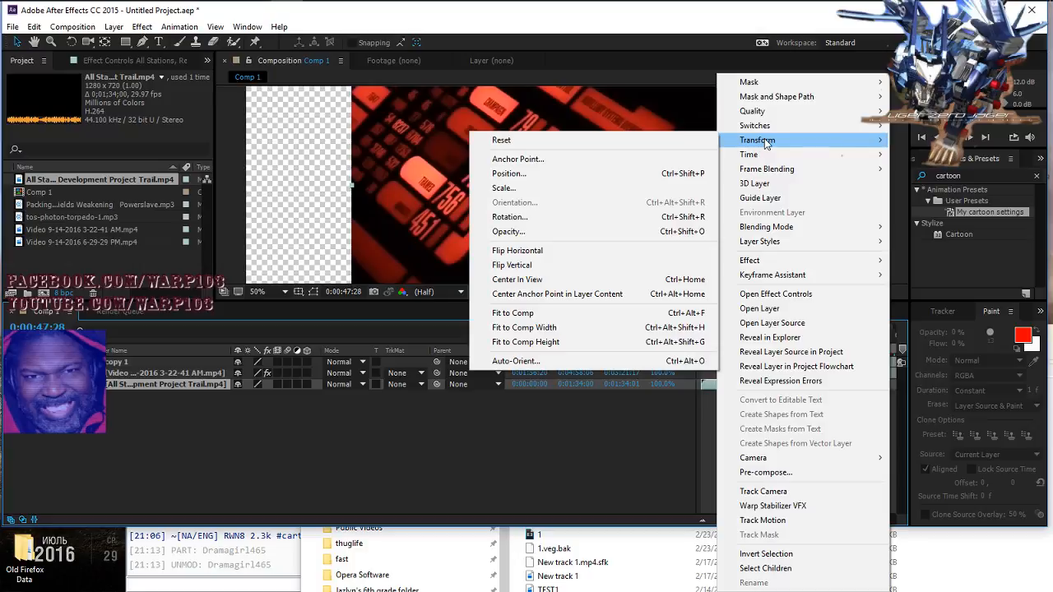
left_click(613, 193)
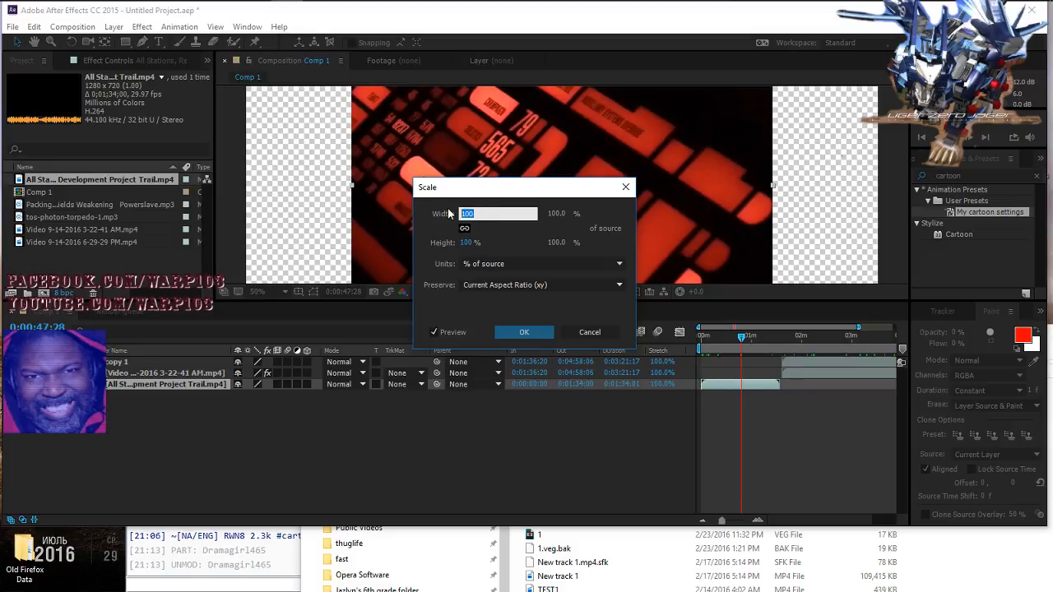
type("125")
left_click(529, 334)
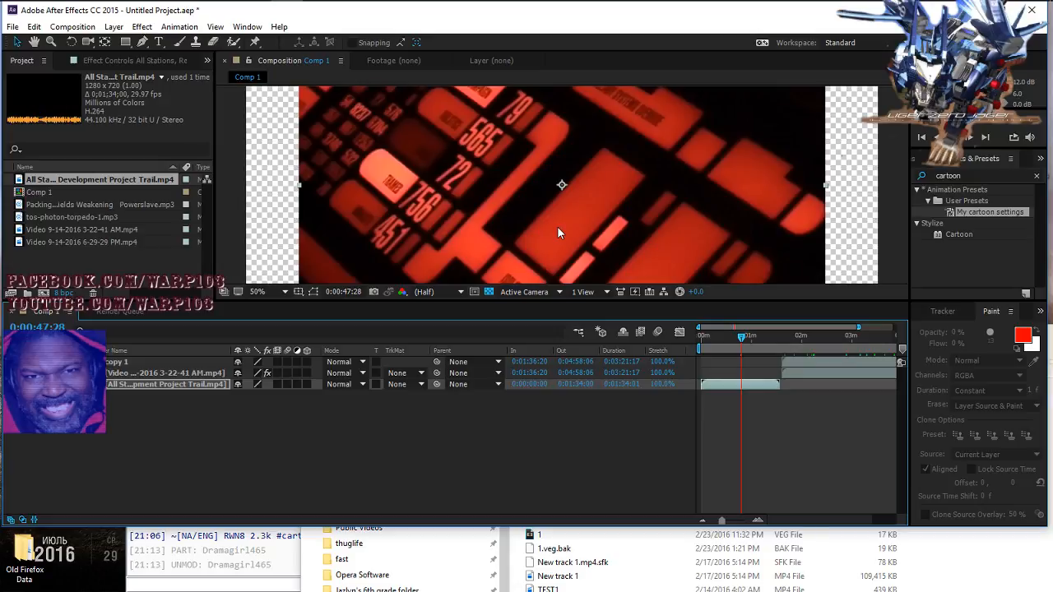
left_click(34, 27)
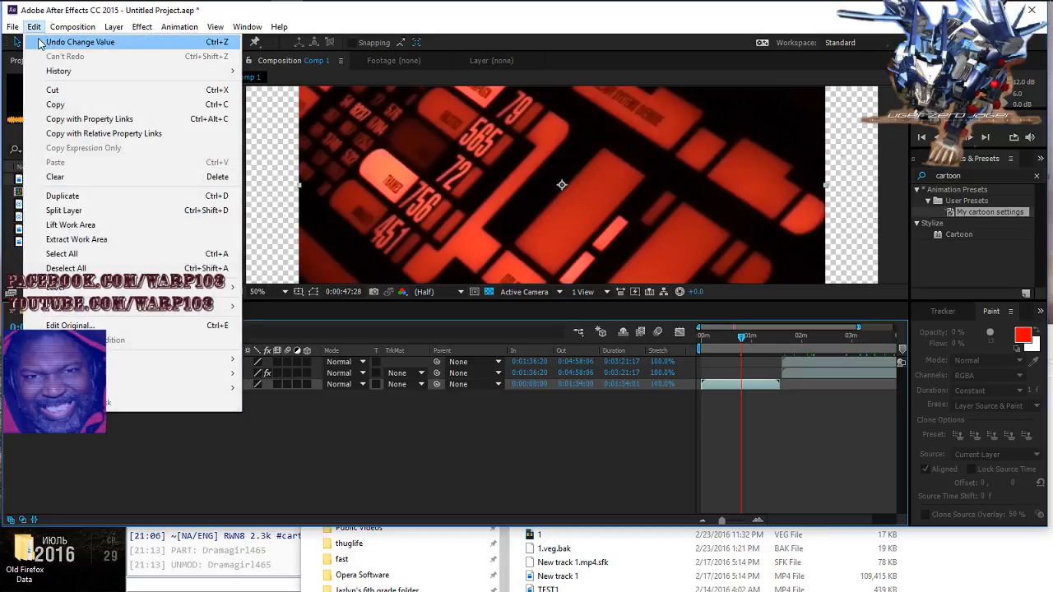
left_click(39, 43)
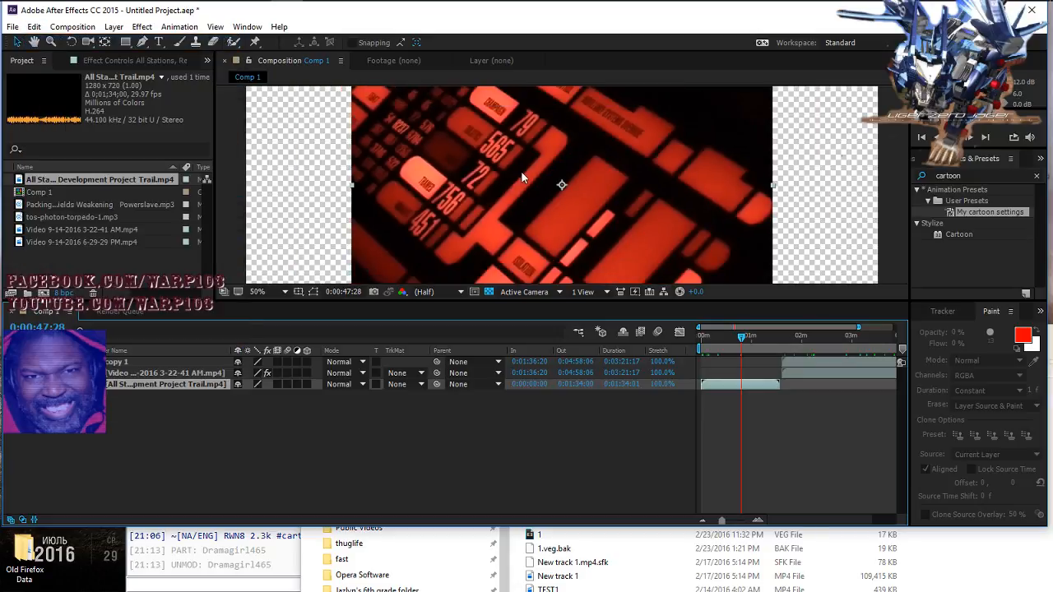
right_click(520, 171)
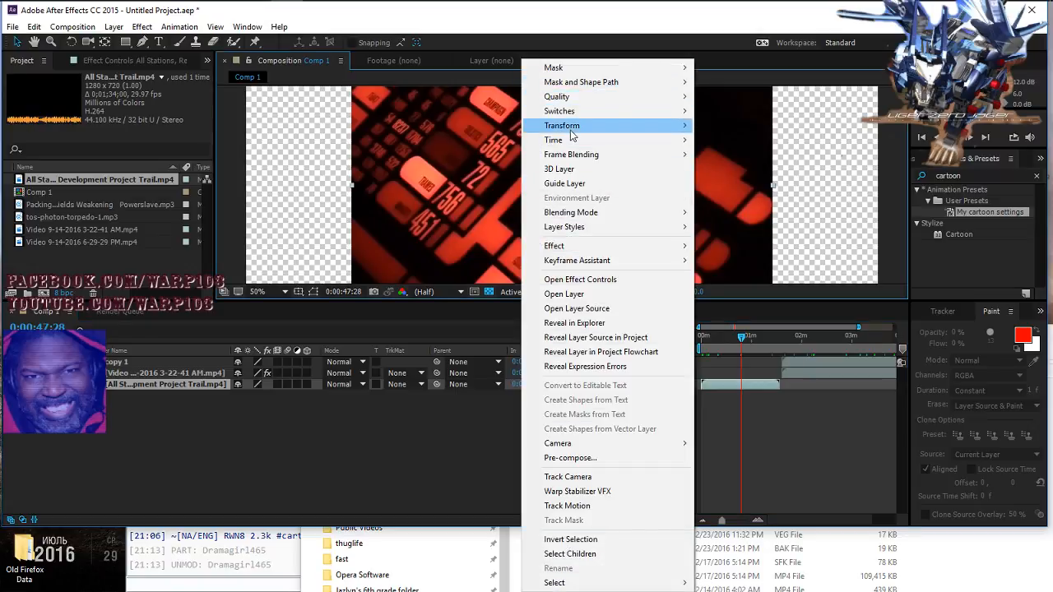
mouse_move(573, 140)
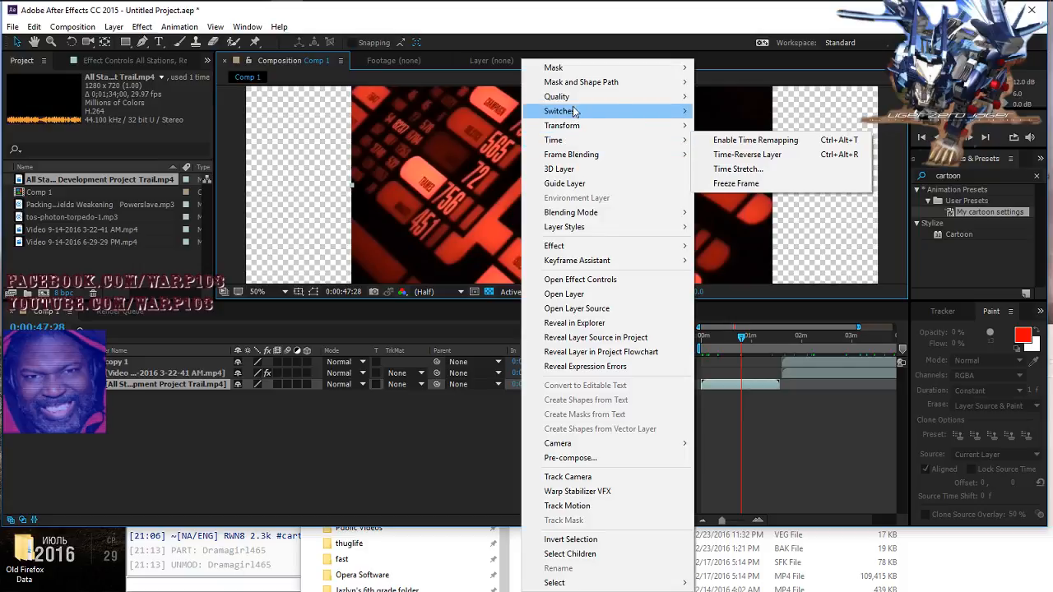
mouse_move(573, 103)
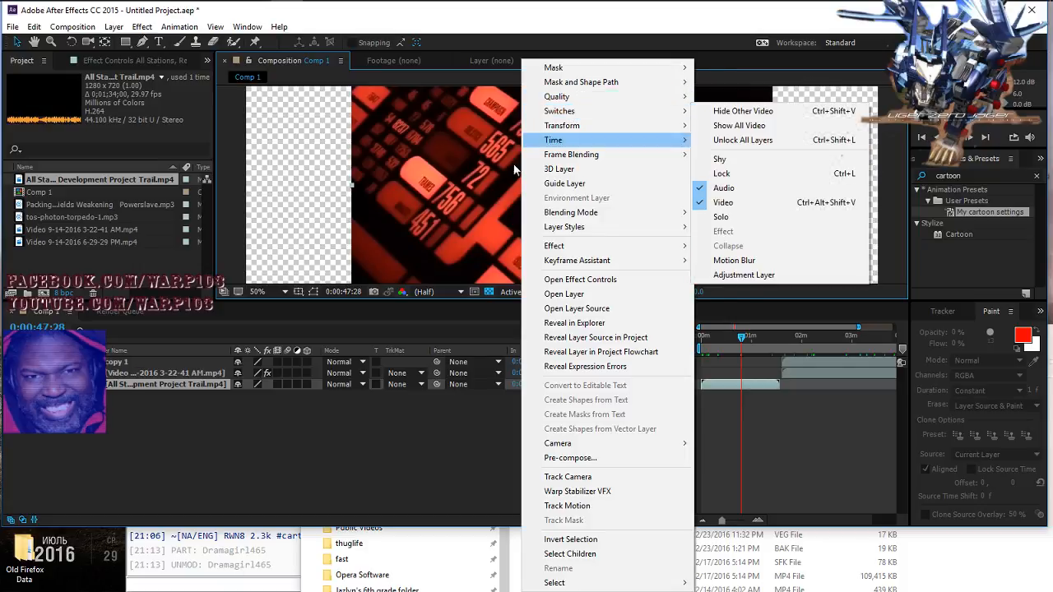
left_click(659, 16)
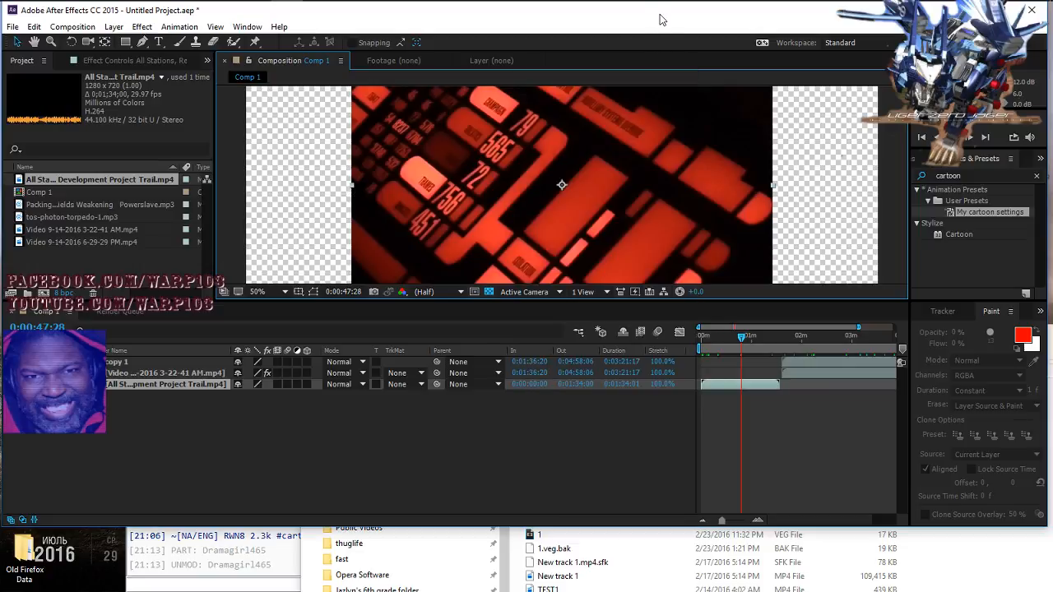
Step: Stretch the All Stations clip horizontally so it fills the full width of the composition frame
left_click_drag(352, 191, 248, 203)
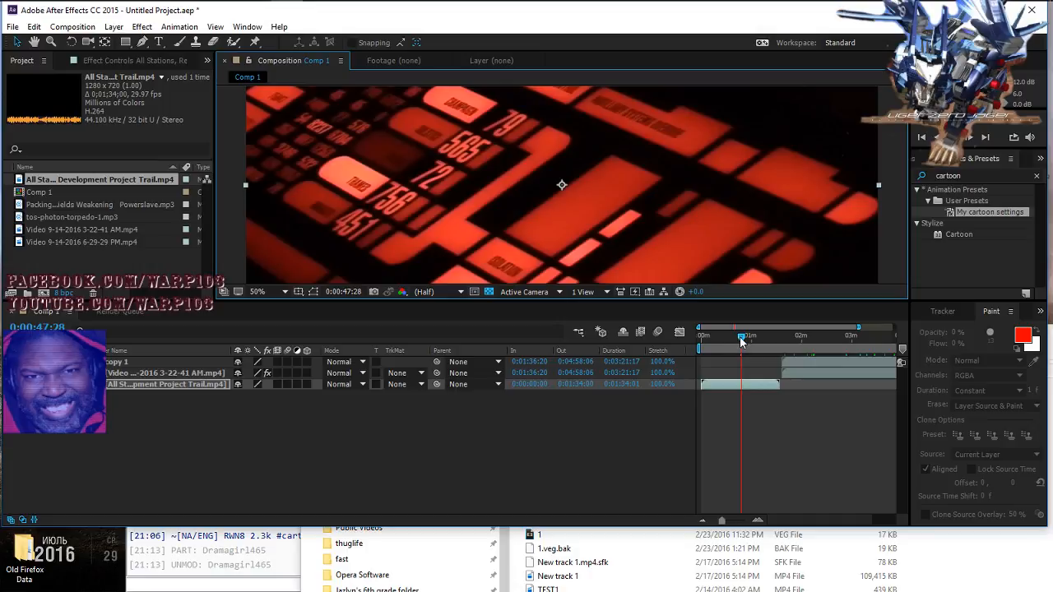
left_click_drag(738, 341, 714, 349)
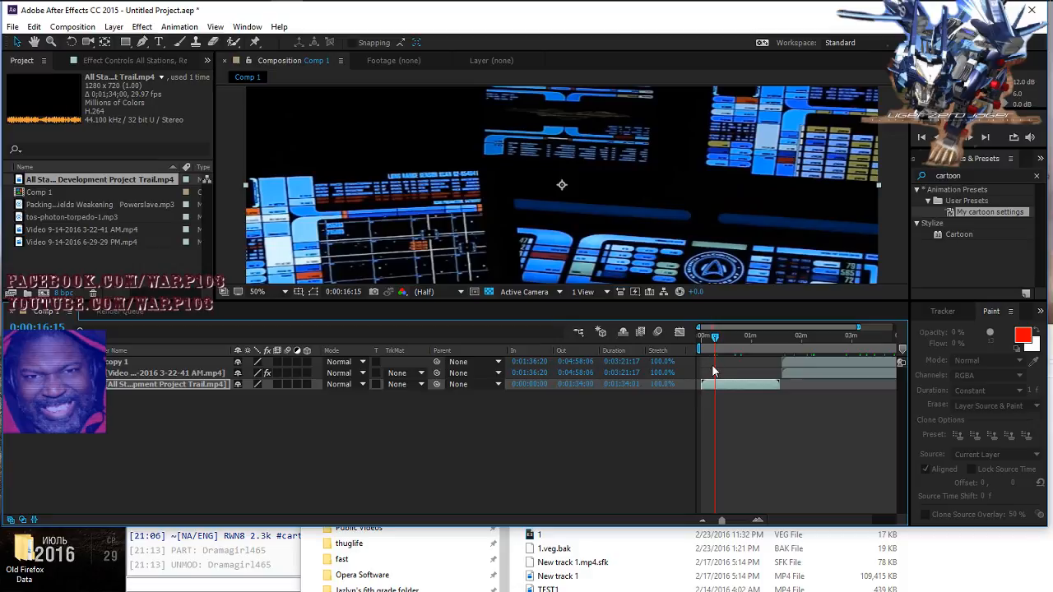
Step: Scrub through the All Stations clip and preview it from 0:00:22:00 to look for a cut point
left_click(717, 339)
left_click_drag(717, 339, 734, 347)
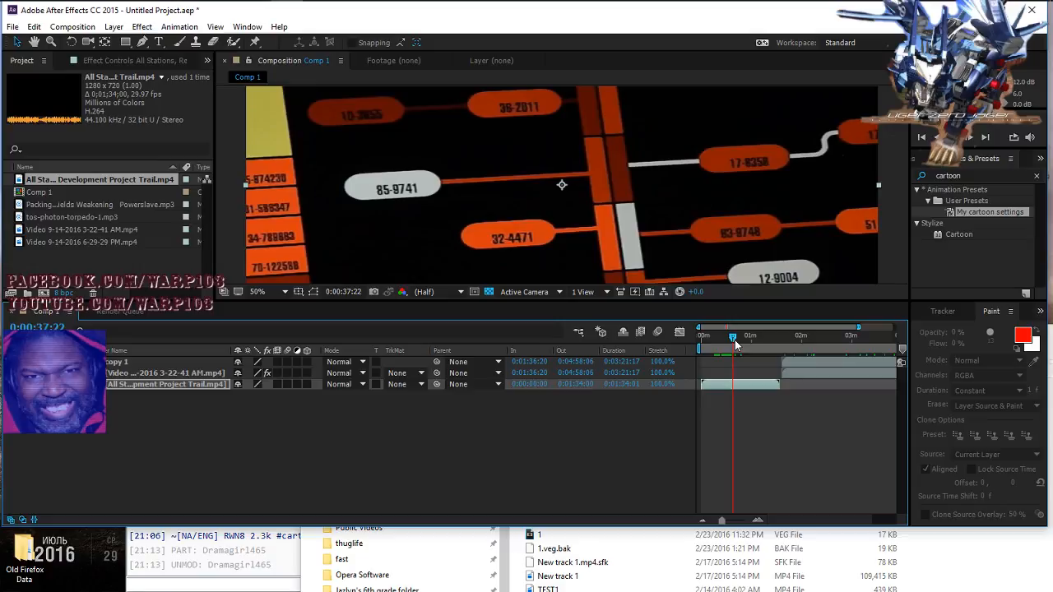
left_click_drag(734, 344, 721, 355)
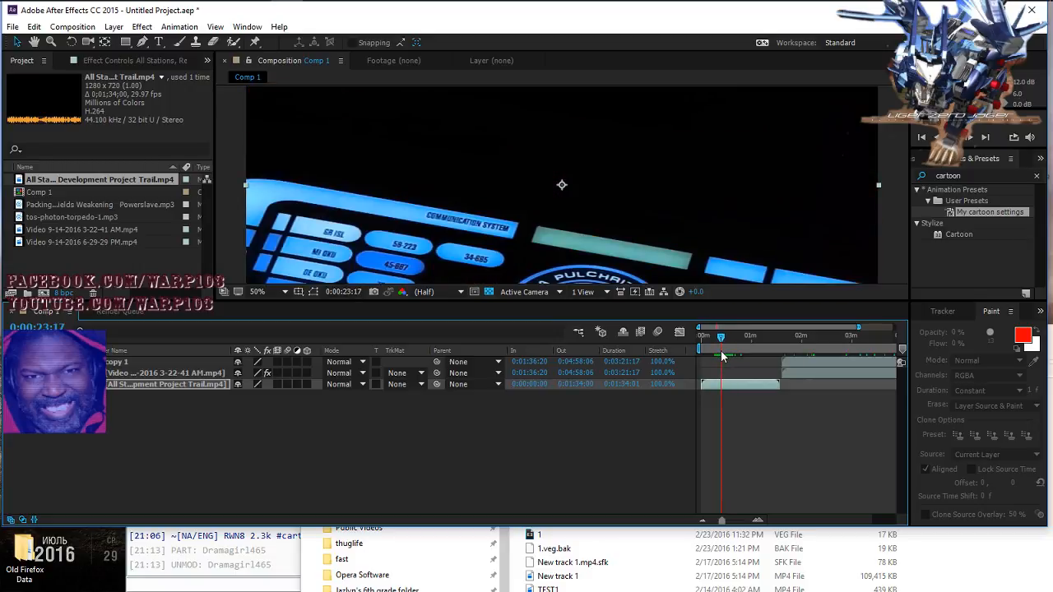
left_click_drag(721, 352, 719, 356)
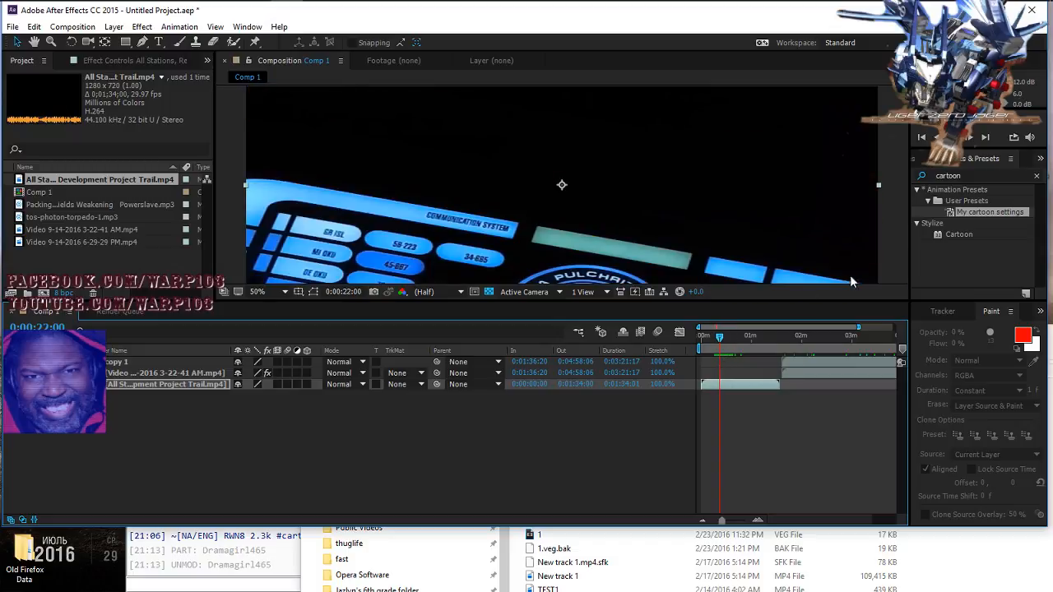
left_click(957, 138)
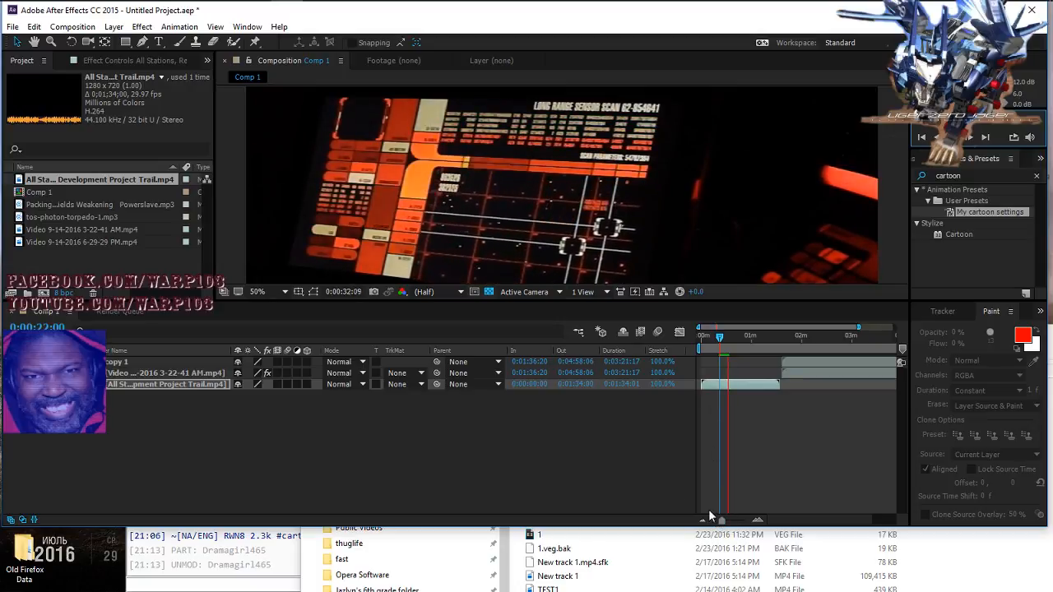
key("space")
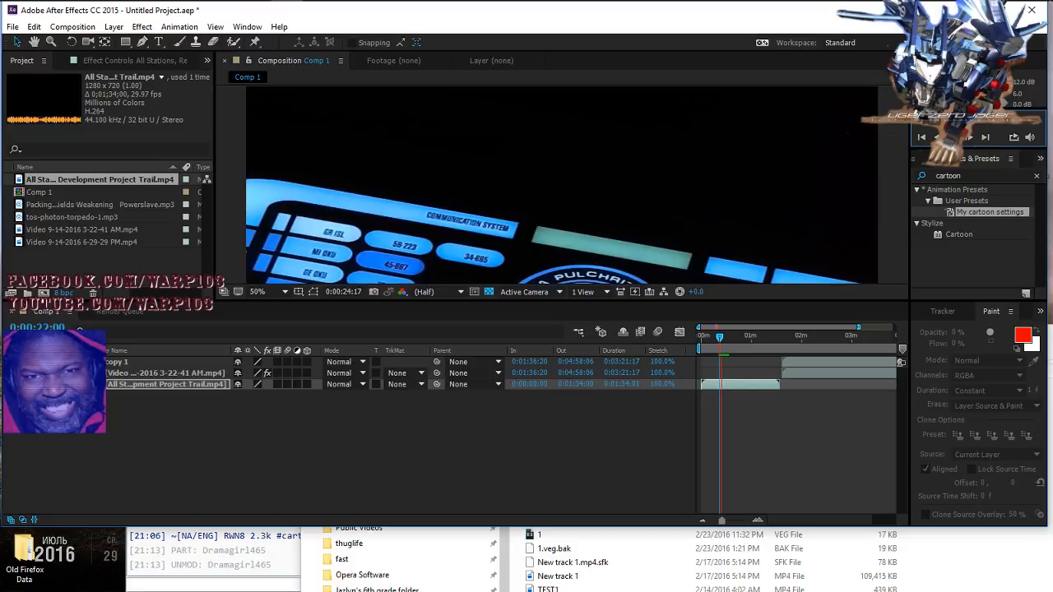
key("space")
Step: Split the All Stations layer at 0:00:23:17
left_click(720, 339)
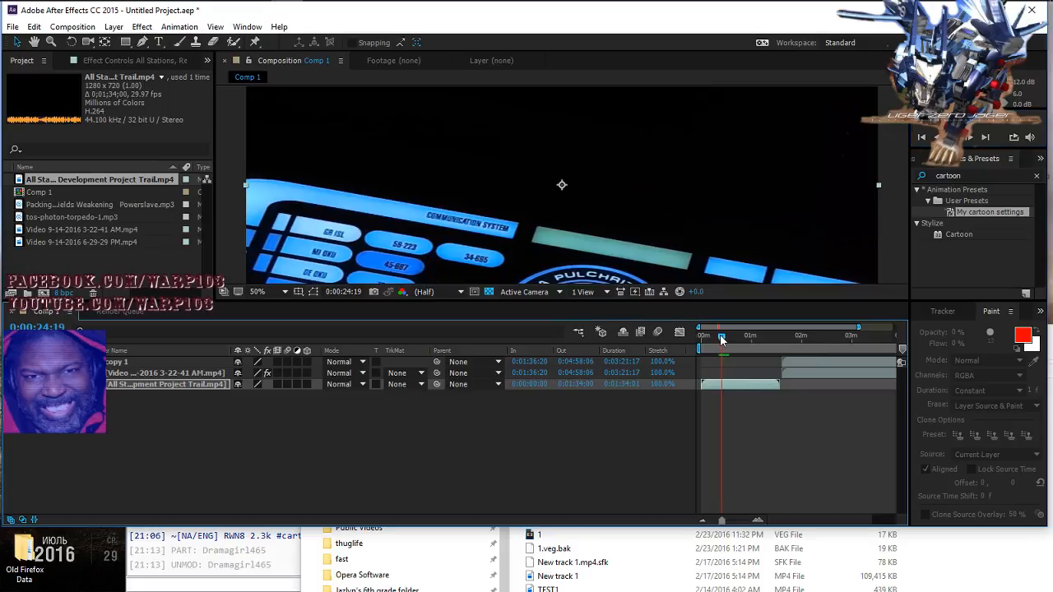
left_click_drag(721, 339, 720, 340)
right_click(721, 384)
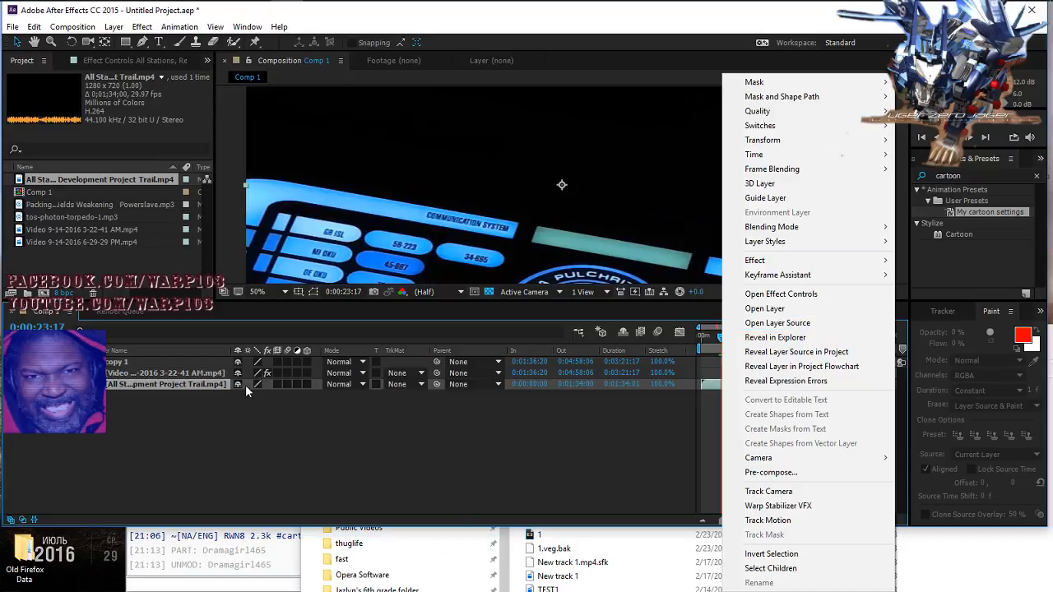
left_click(584, 498)
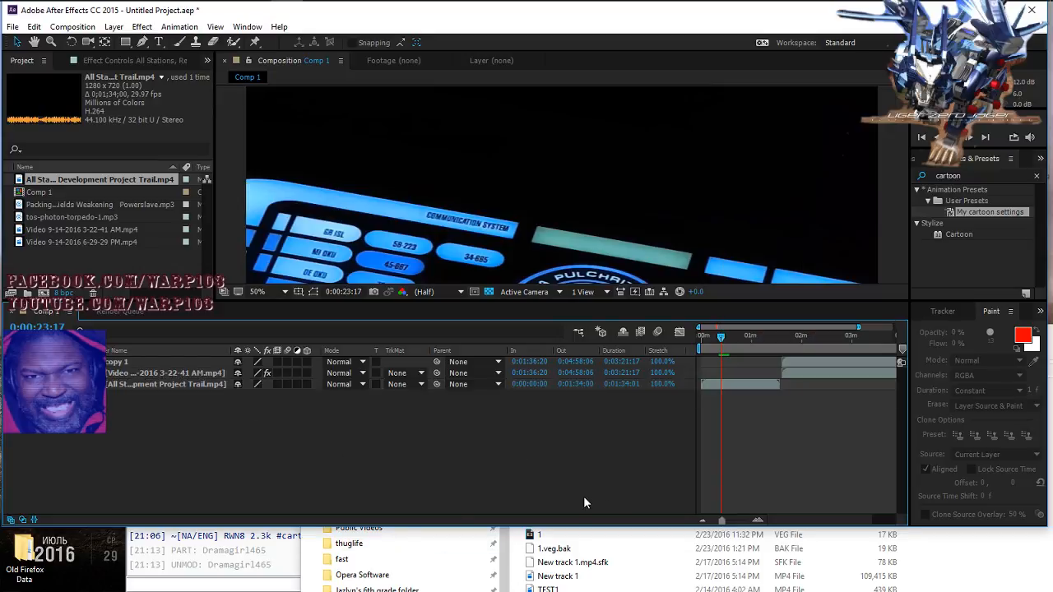
left_click(720, 384)
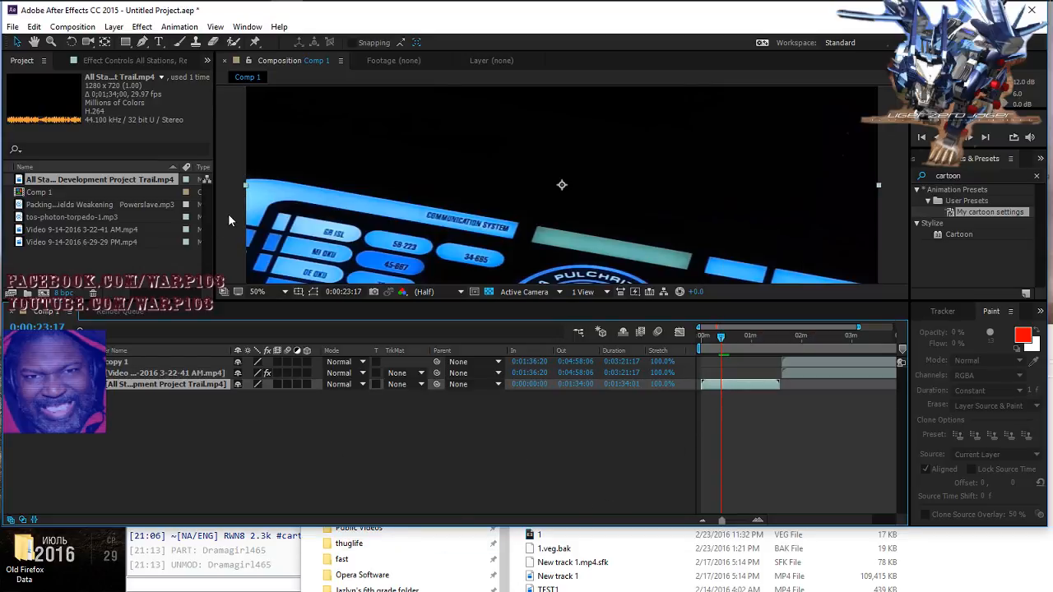
left_click(74, 27)
mouse_move(113, 29)
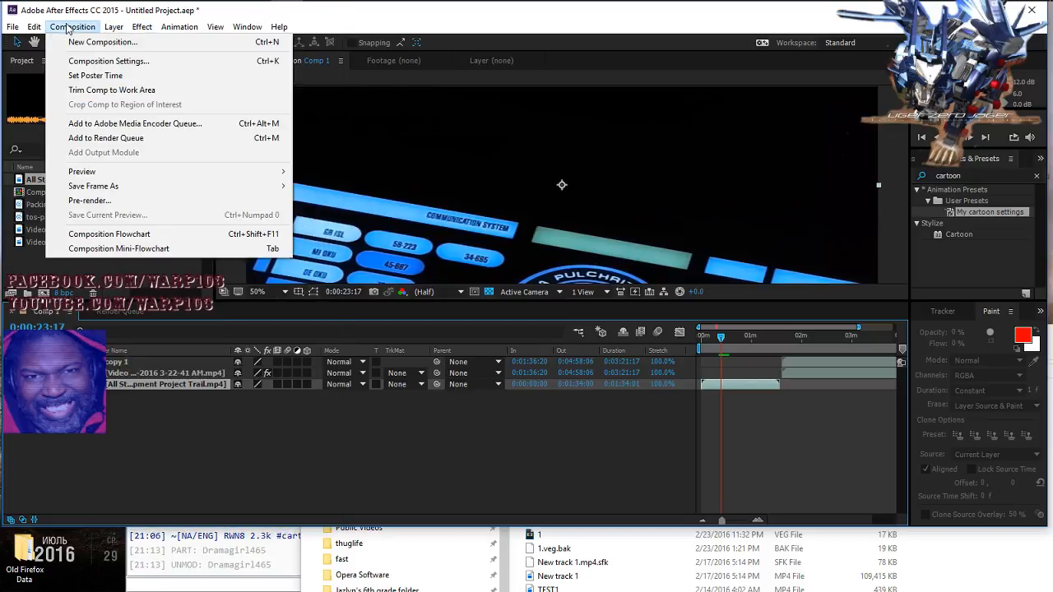
mouse_move(35, 31)
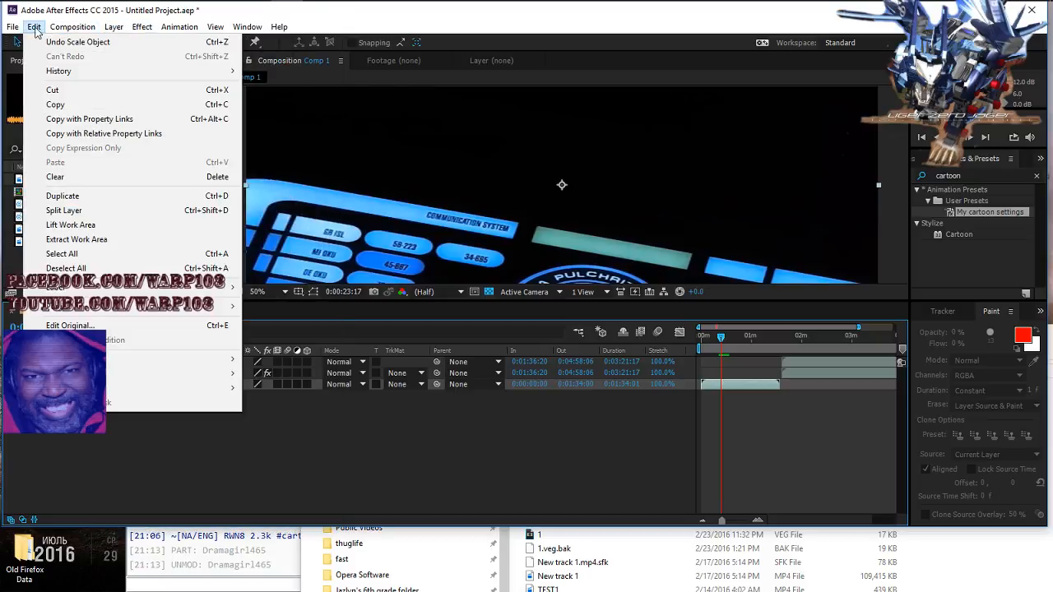
left_click(74, 214)
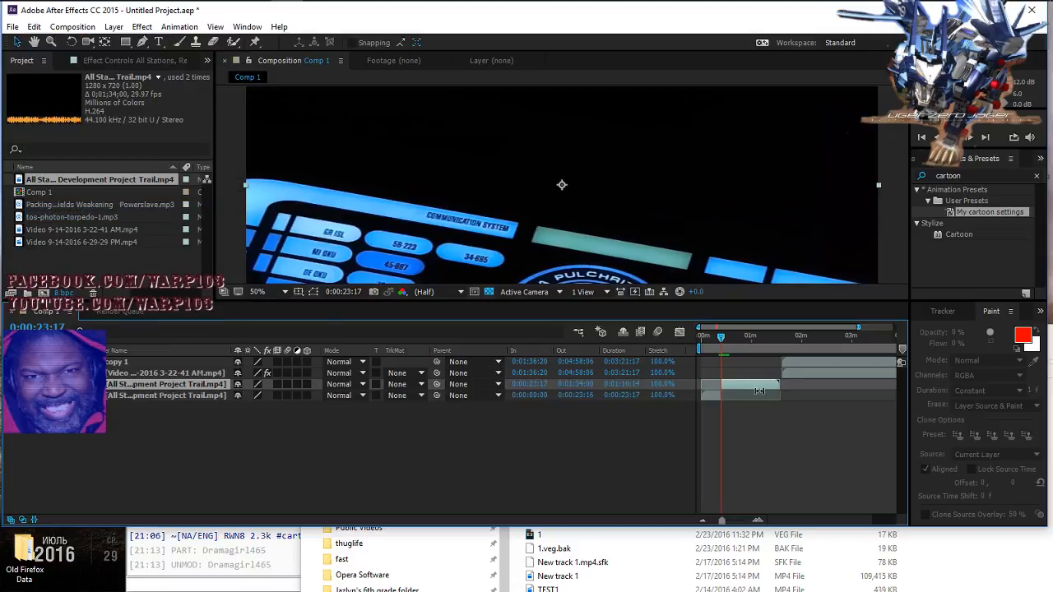
Step: Rename the All Stations layer that starts at 0:00:23:17 as Red alert lcars
left_click_drag(721, 340, 728, 361)
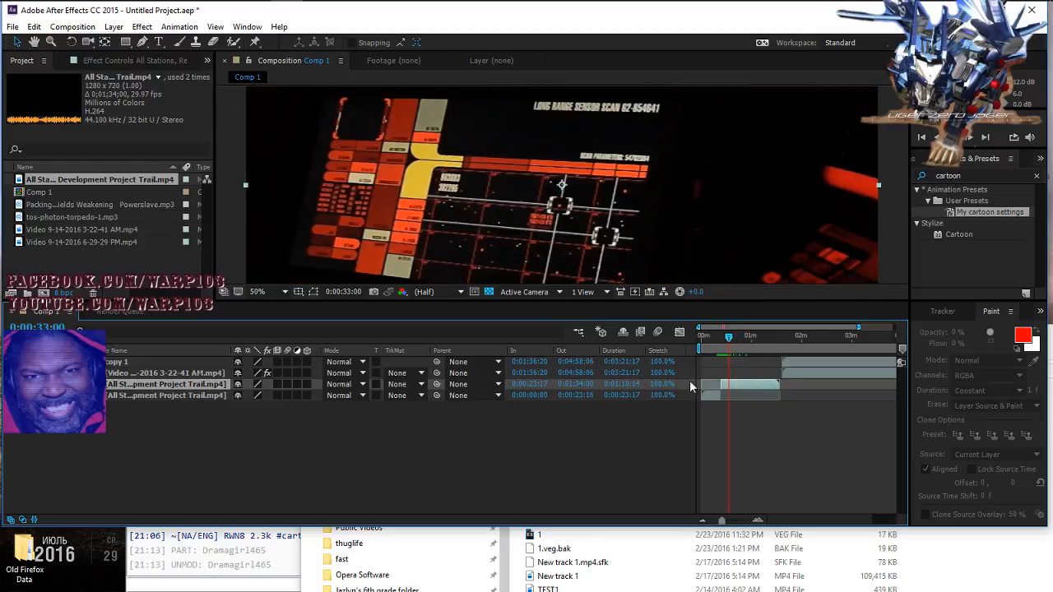
right_click(169, 388)
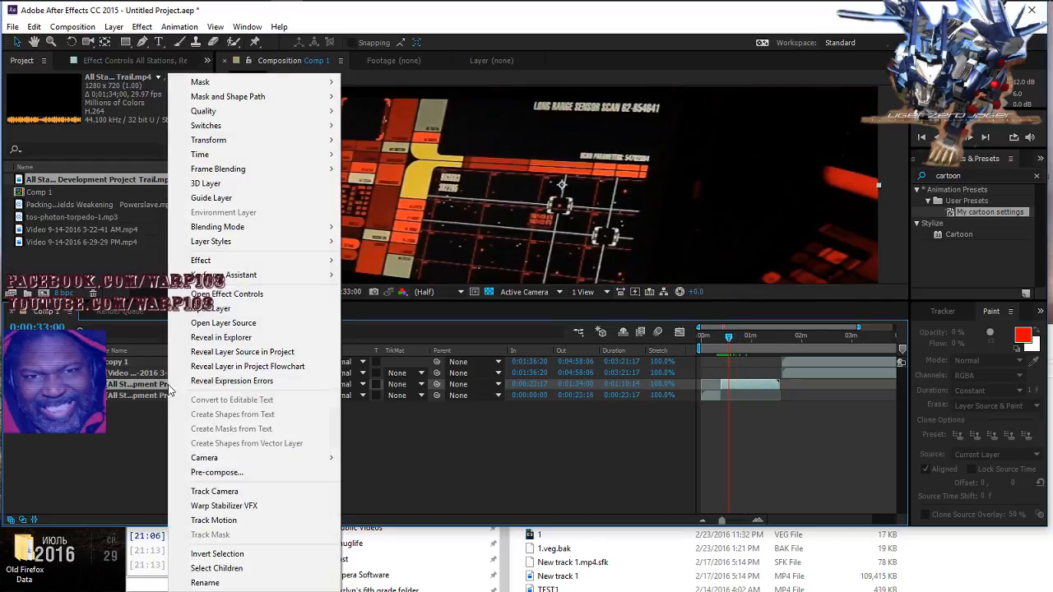
left_click(205, 582)
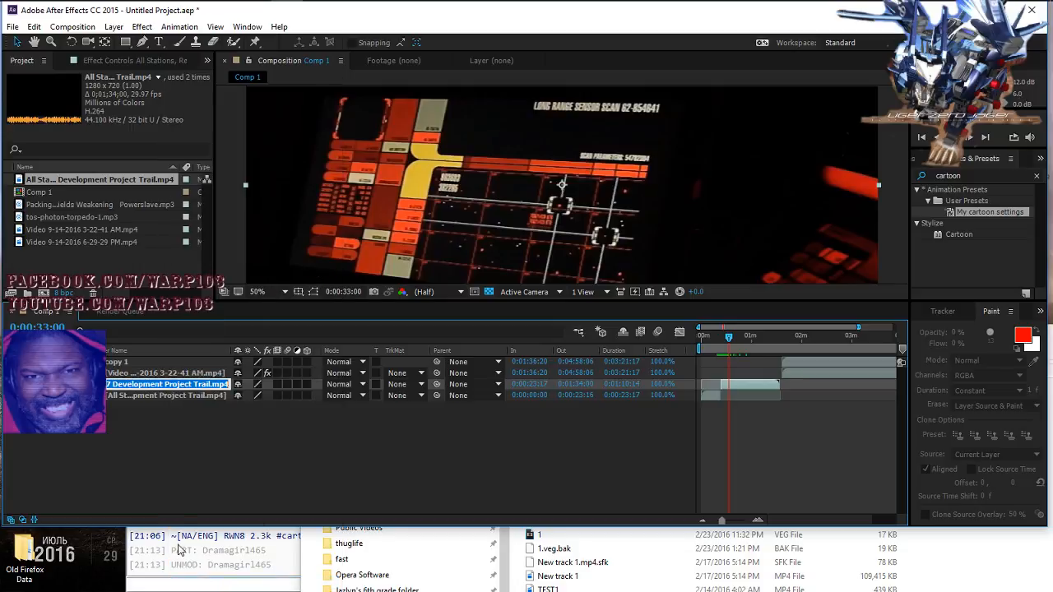
type("Re")
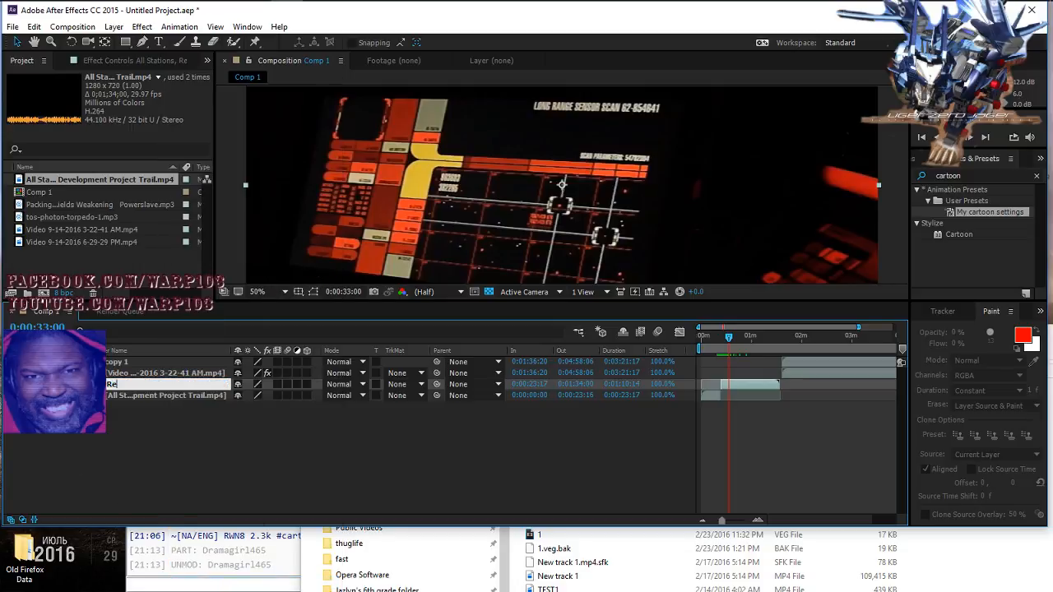
type("d alert")
key("Return")
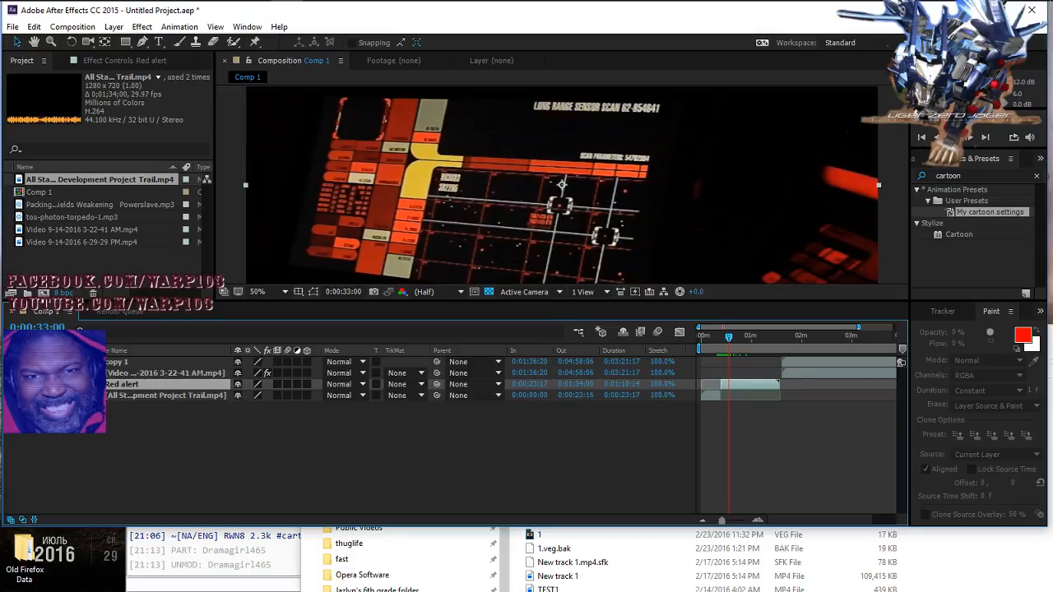
right_click(163, 390)
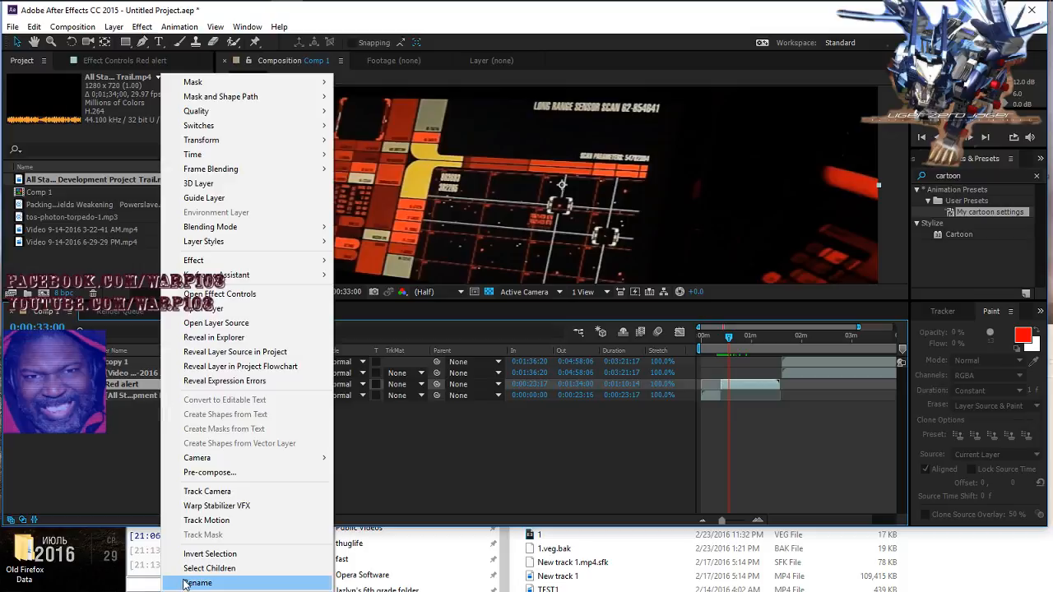
left_click(197, 583)
left_click(154, 383)
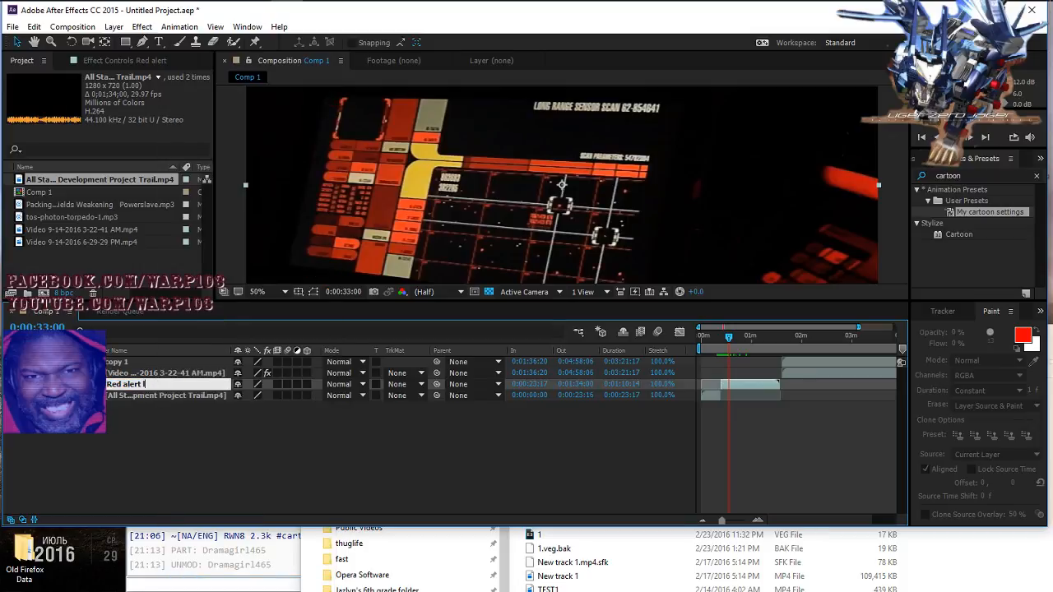
type("lcars")
key("Return")
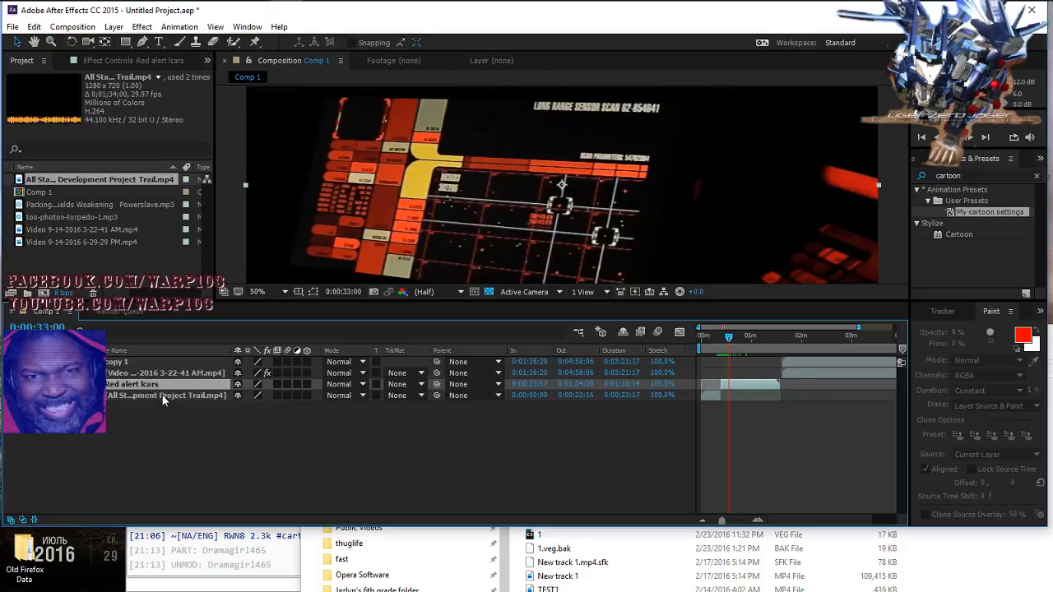
Step: Rename the All Stations layer that starts at 0:00:00:00 as normal lcars
right_click(162, 395)
left_click(199, 582)
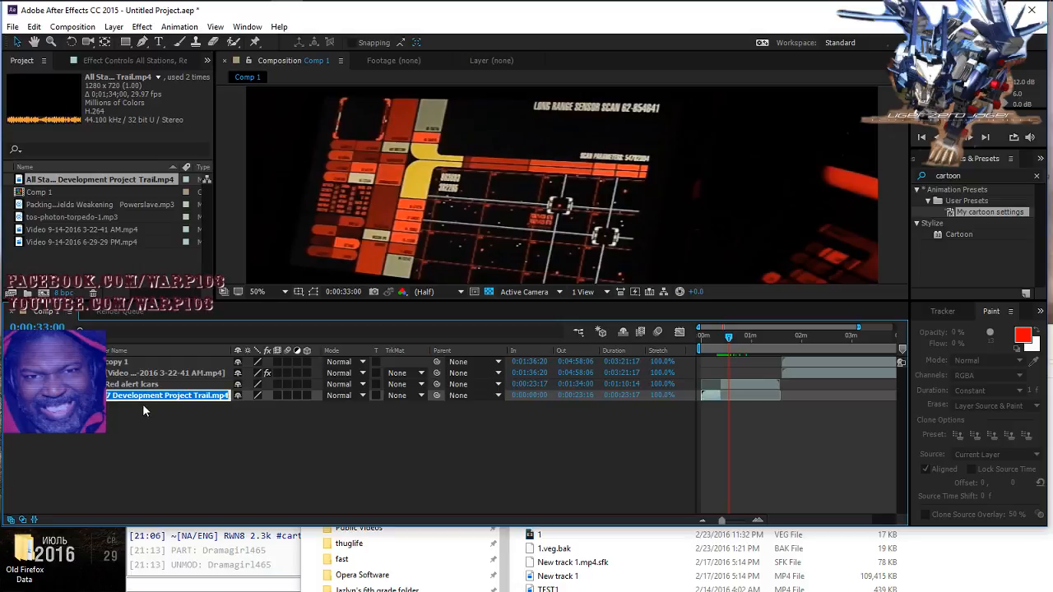
type("no")
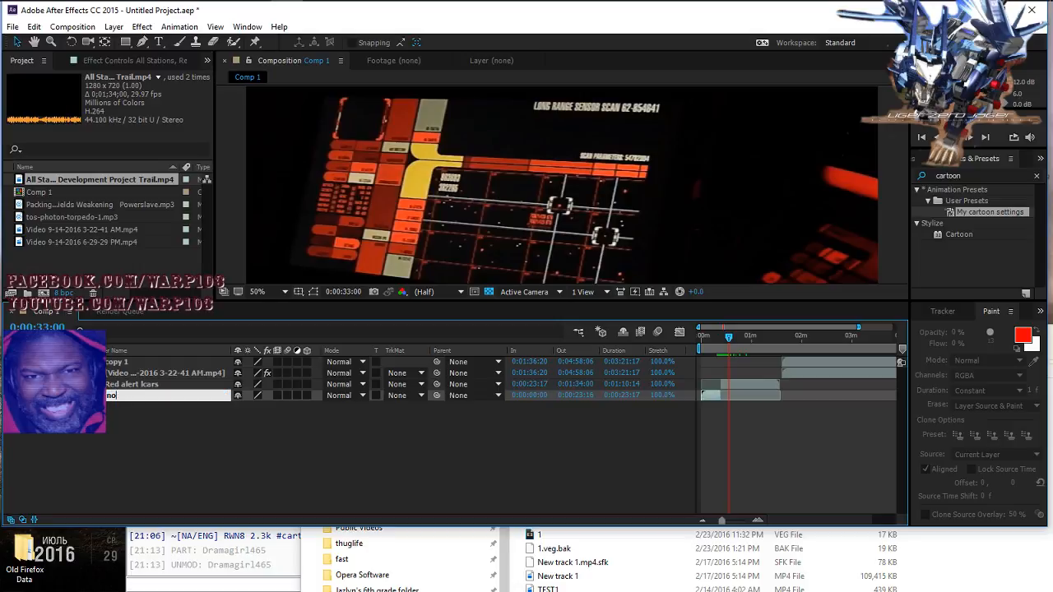
type("trmal lcars")
key("Return")
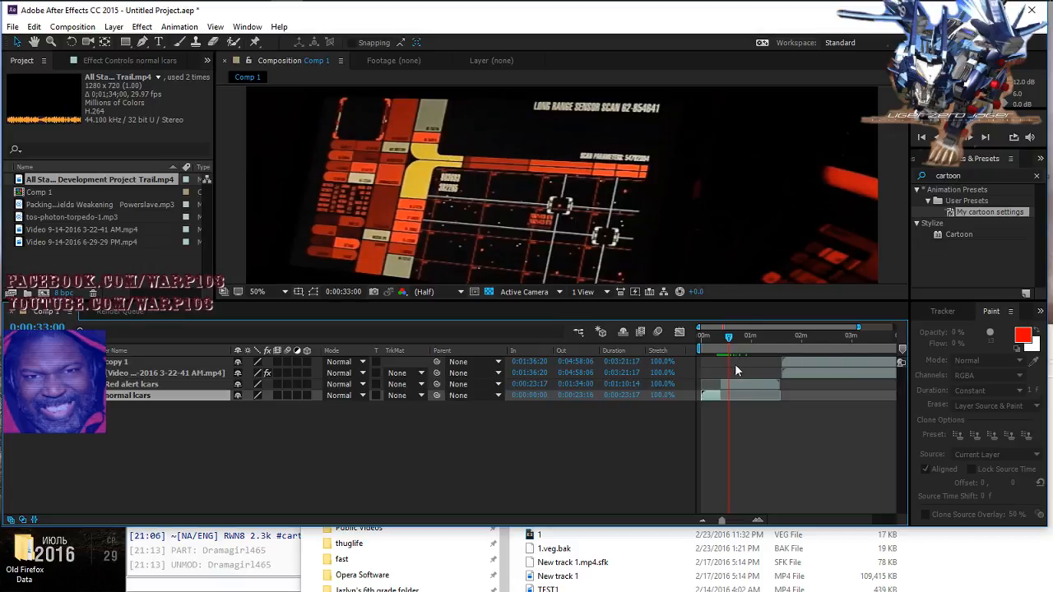
Step: Preview the tank gameplay from its start at 0:01:36:20 to look for a cut point
left_click_drag(731, 339, 786, 336)
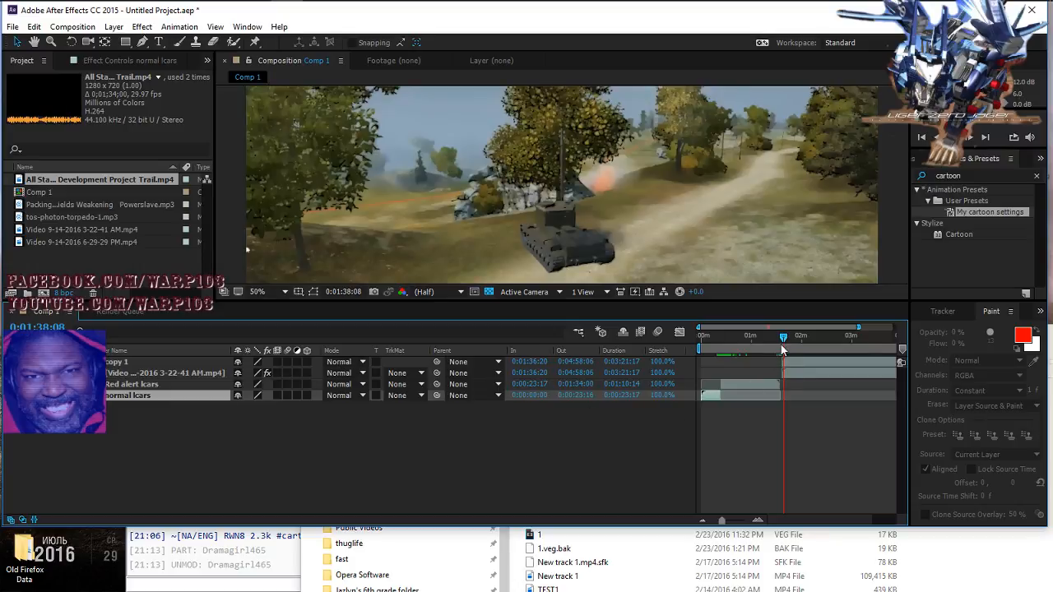
left_click_drag(783, 337, 783, 339)
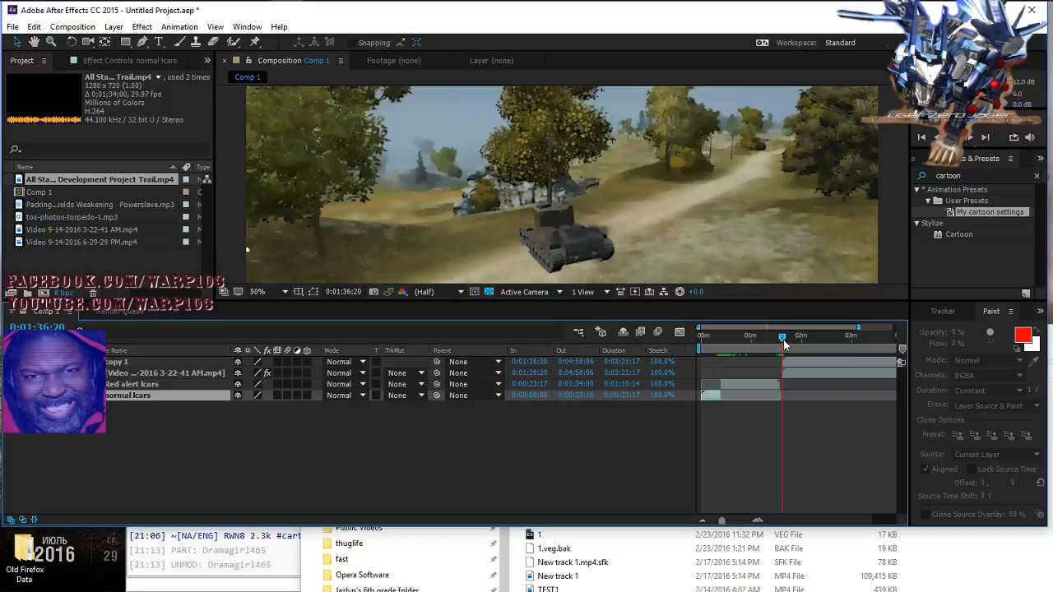
key("space")
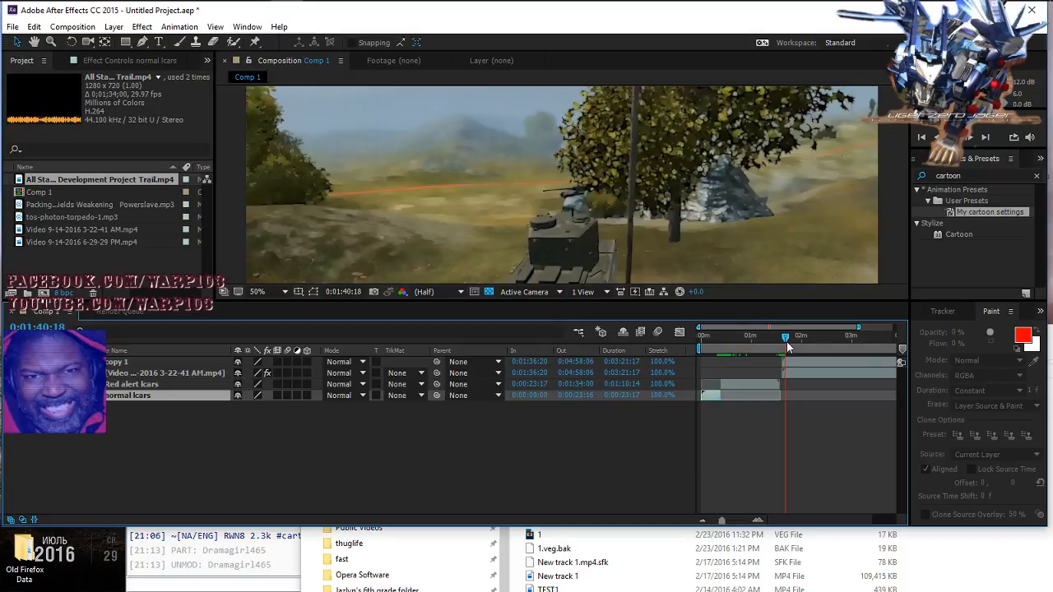
left_click(785, 342)
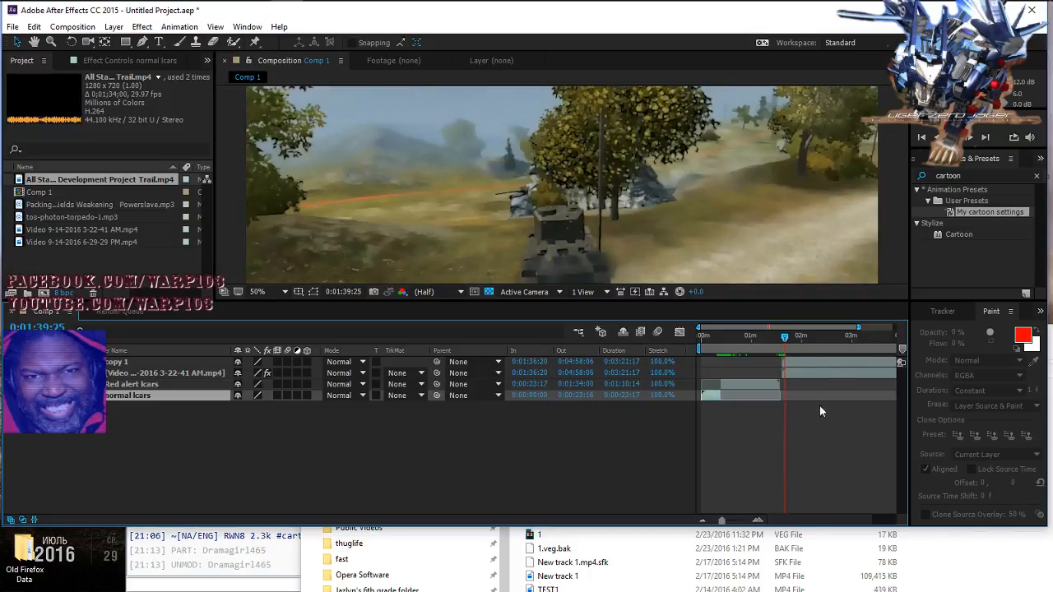
Step: Go through the tank gameplay frame by frame and set the current time to 0:01:39:07
left_click(967, 143)
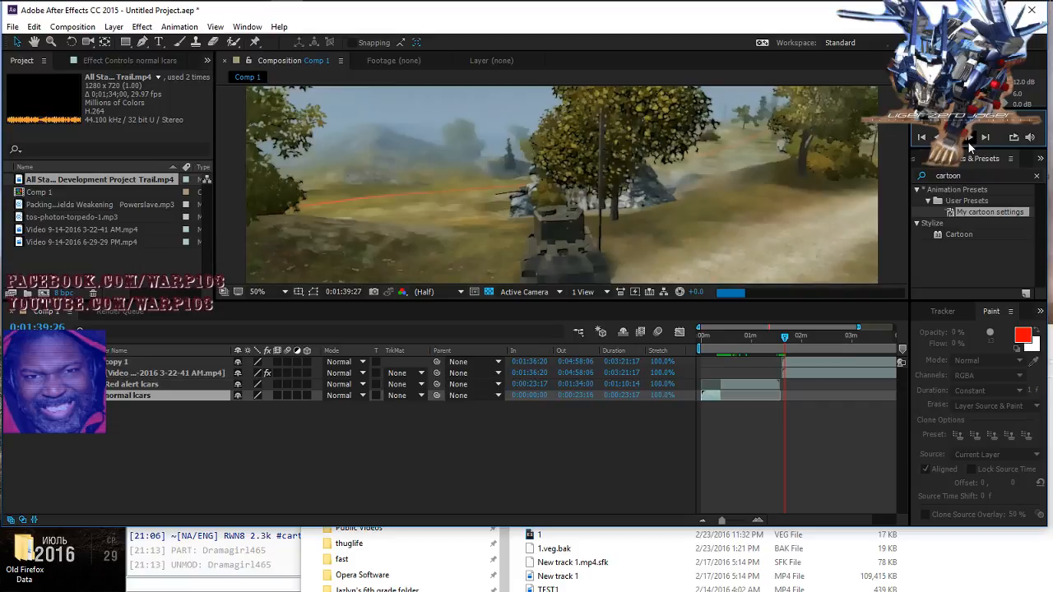
left_click(968, 142)
left_click(968, 142)
left_click(968, 143)
left_click(967, 142)
left_click(968, 142)
left_click(968, 142)
left_click(968, 143)
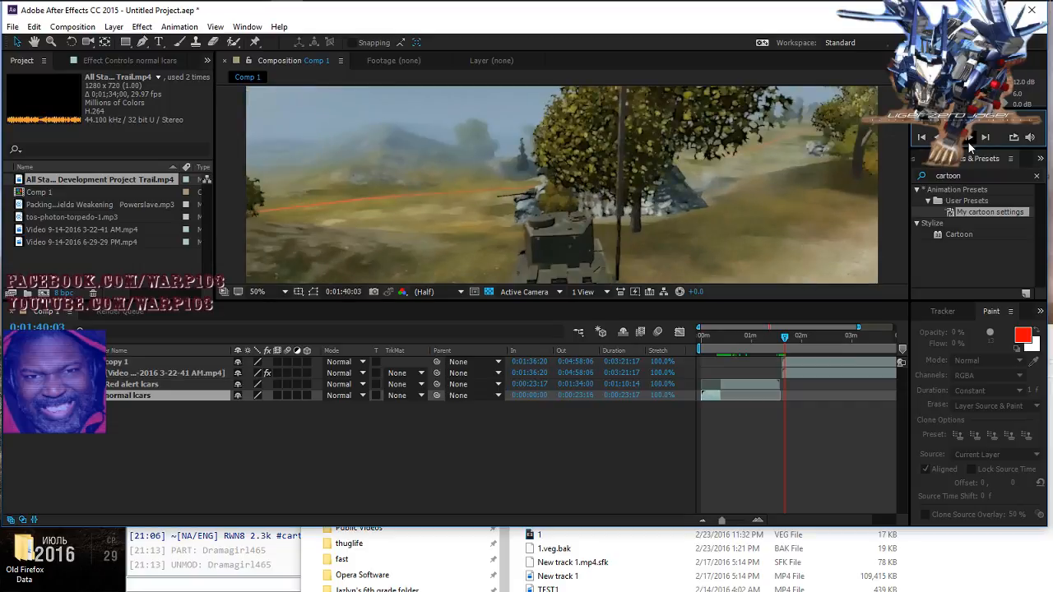
left_click(936, 137)
left_click(936, 138)
left_click(936, 138)
left_click(936, 137)
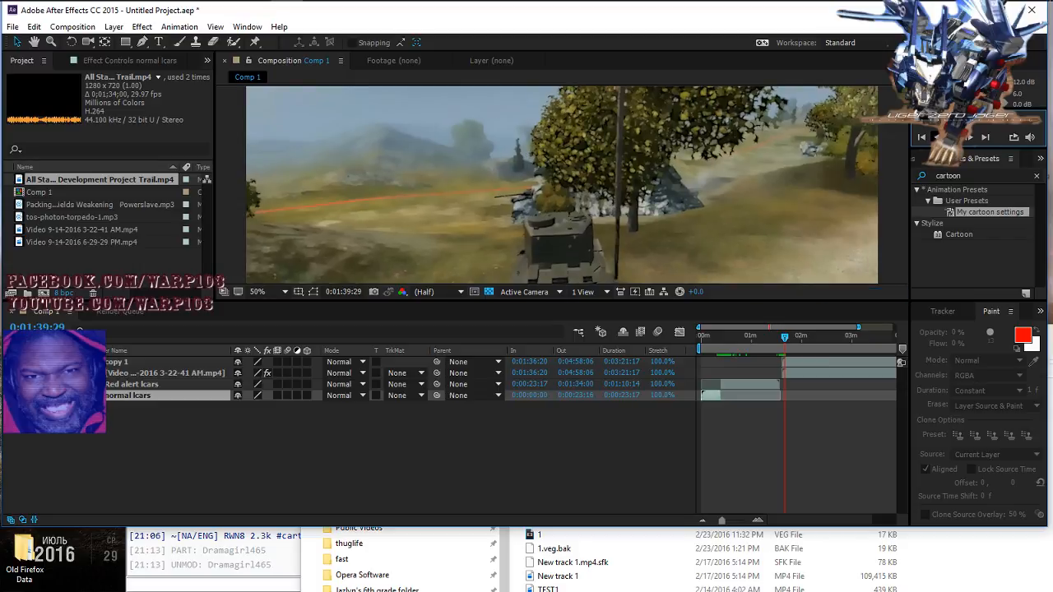
left_click(936, 138)
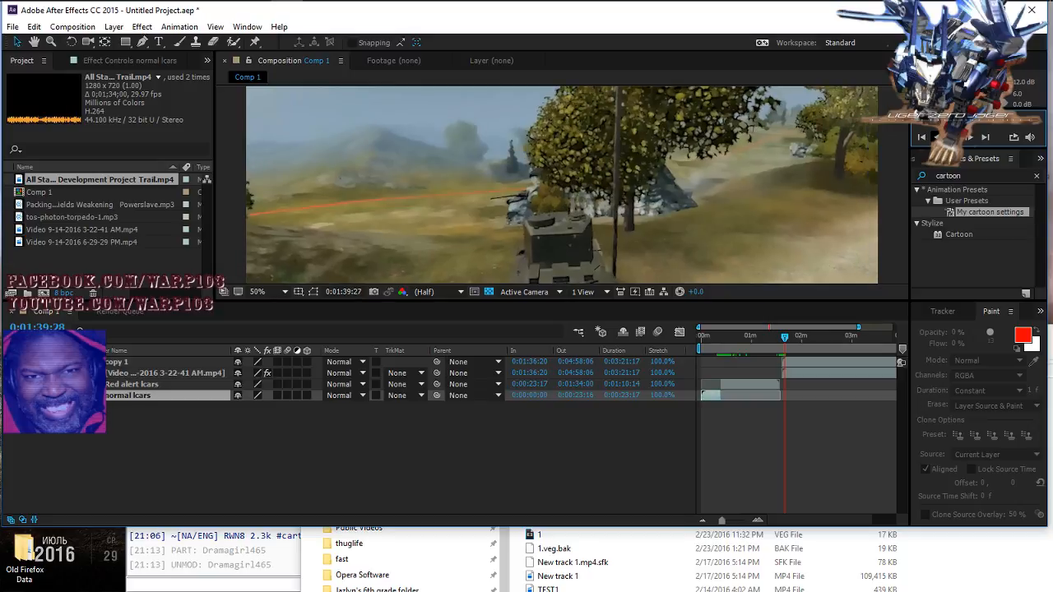
left_click(935, 137)
left_click(936, 137)
left_click(935, 138)
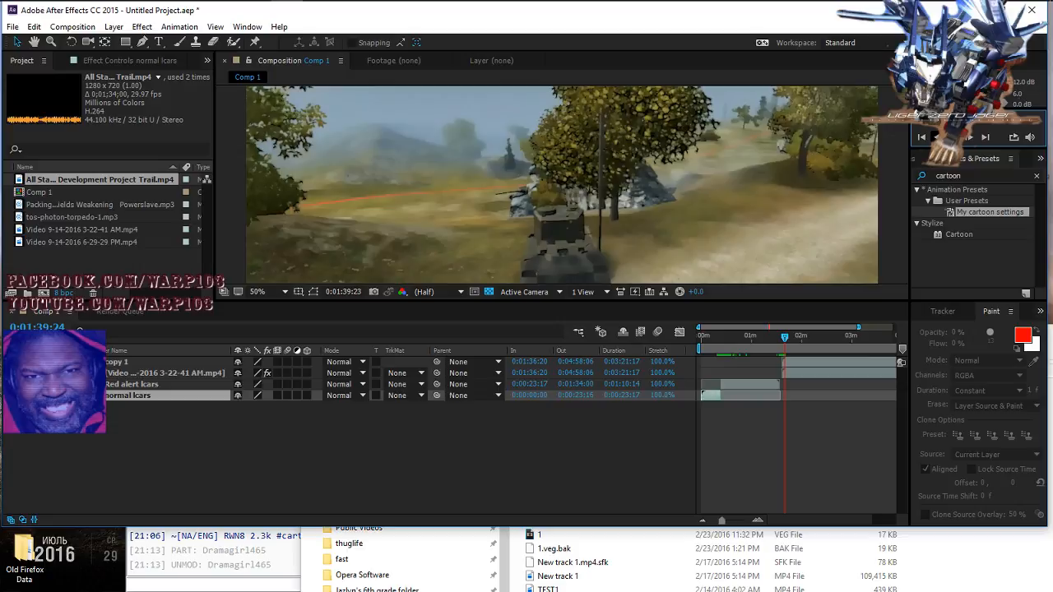
left_click(936, 137)
left_click(935, 138)
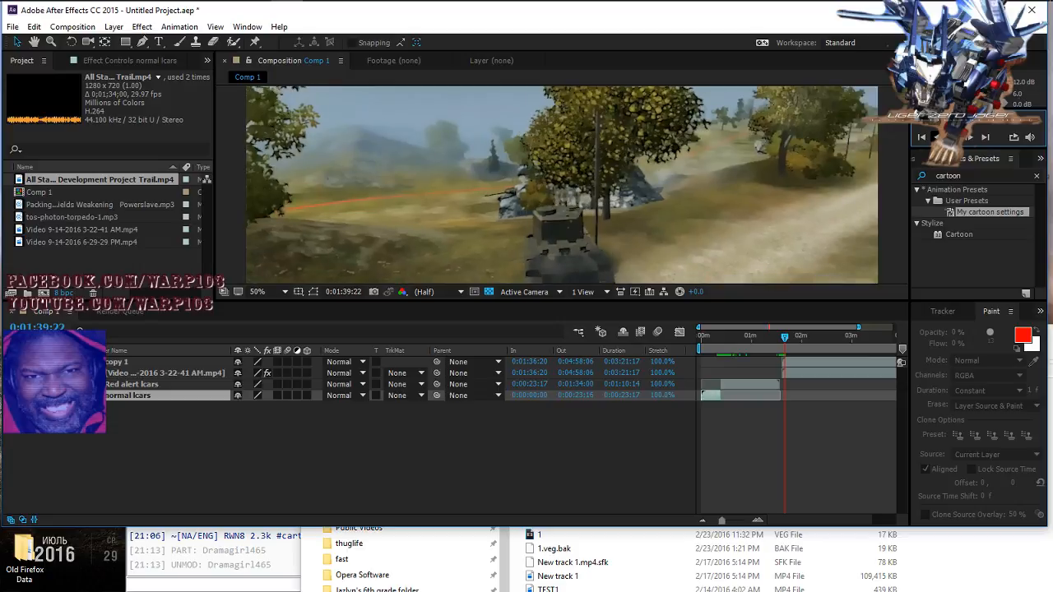
left_click(936, 138)
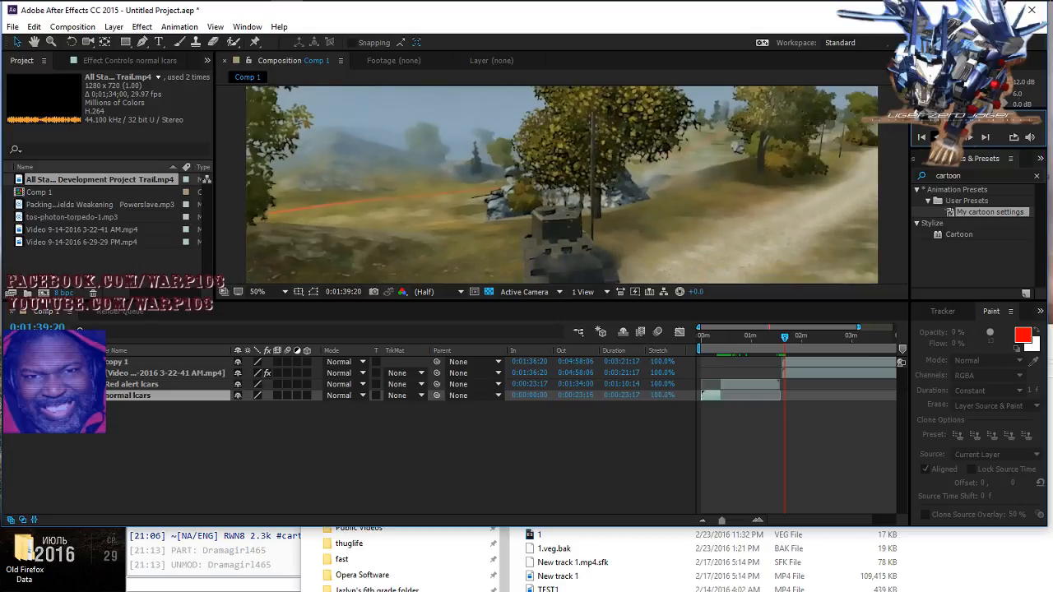
left_click(936, 137)
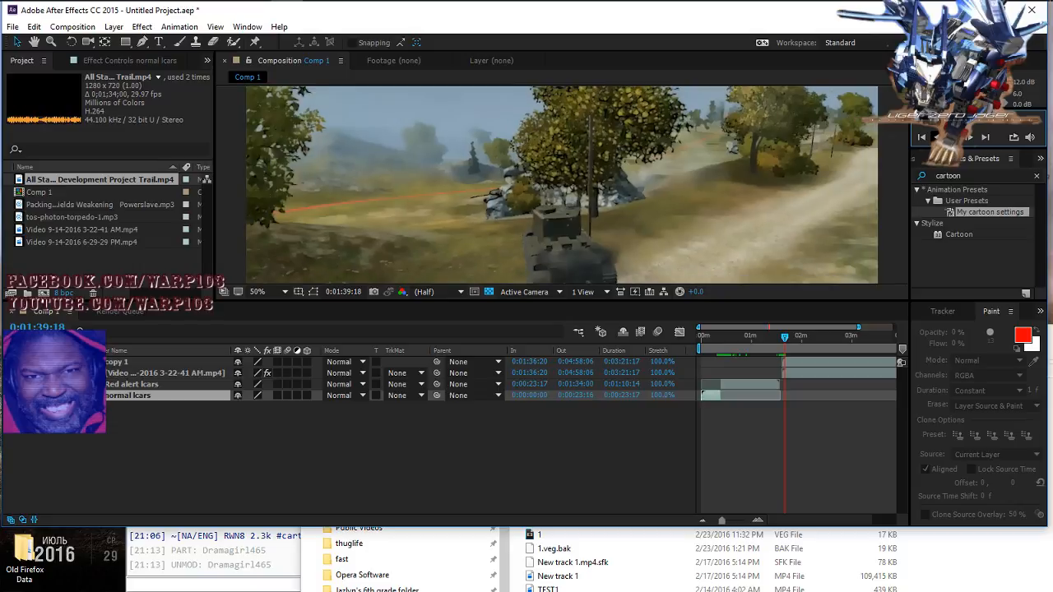
left_click(935, 137)
left_click(935, 137)
left_click(936, 137)
left_click(936, 137)
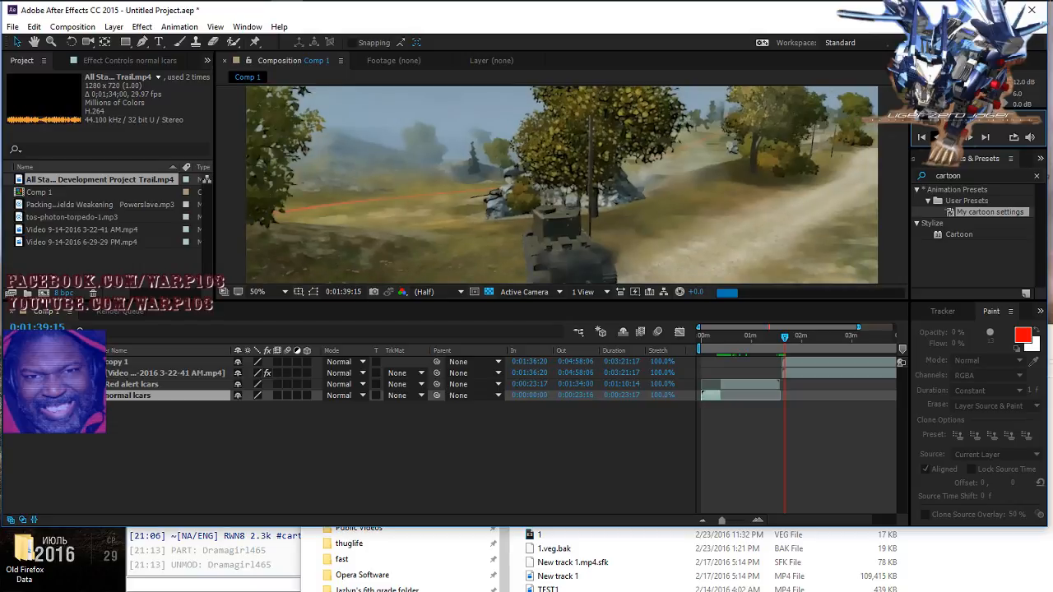
left_click(936, 137)
left_click(936, 137)
left_click(936, 137)
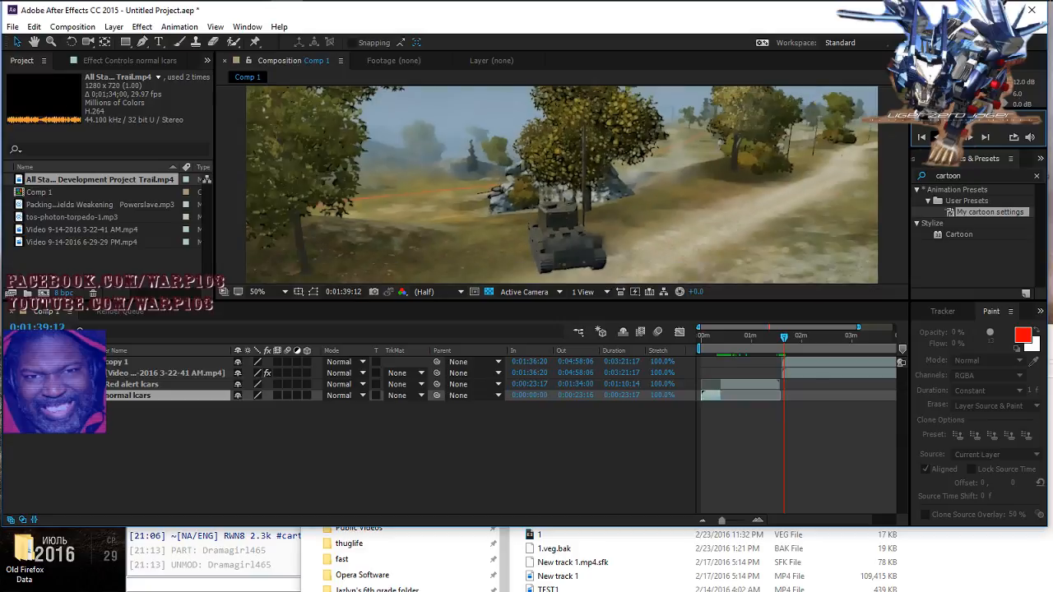
left_click(936, 137)
left_click(935, 137)
left_click(935, 137)
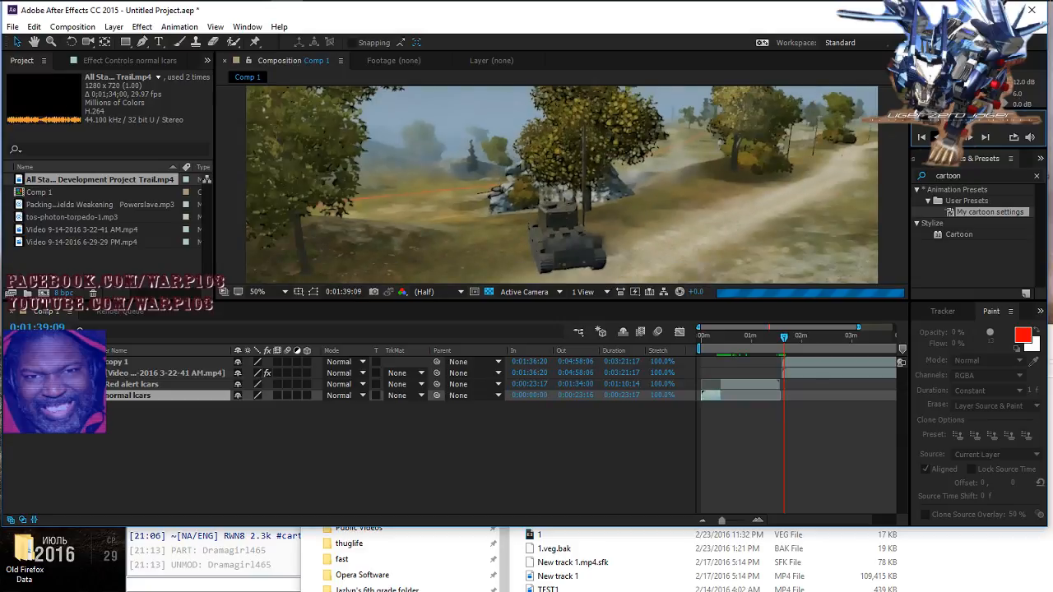
left_click(936, 137)
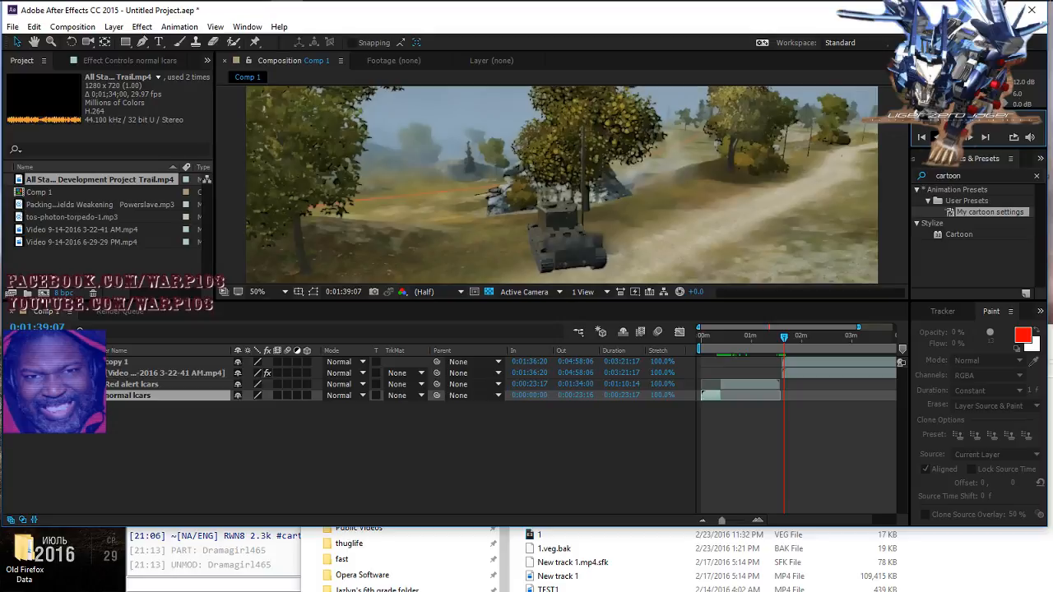
left_click(935, 137)
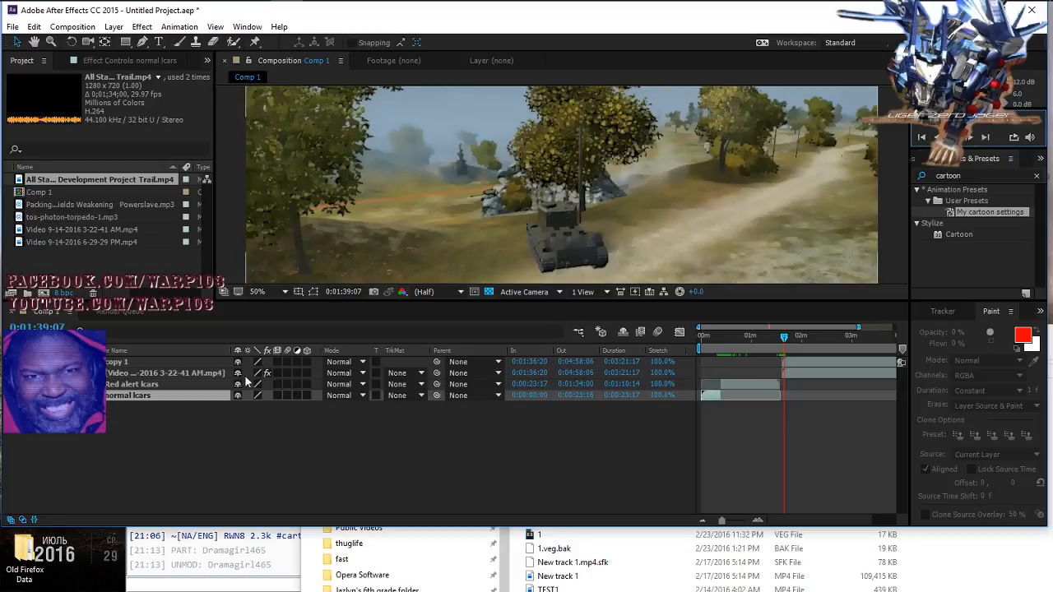
left_click_drag(688, 361, 668, 379)
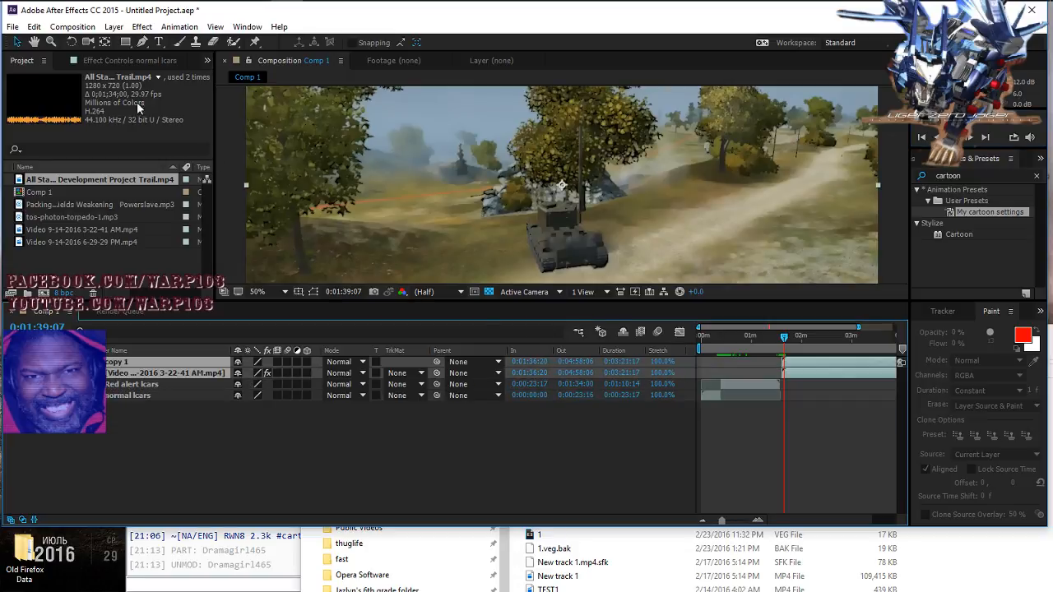
left_click(33, 26)
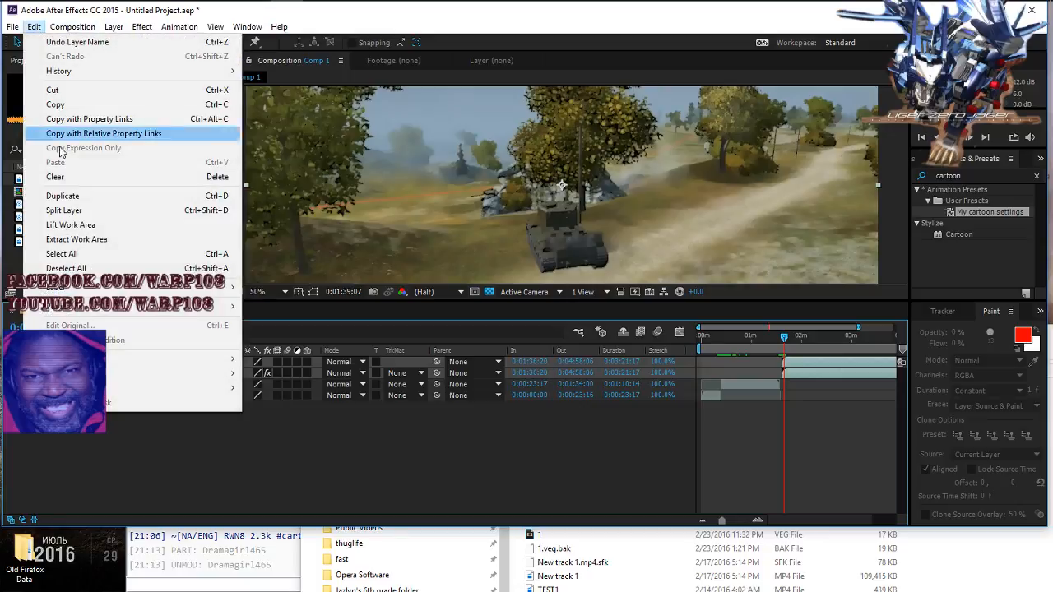
left_click(74, 211)
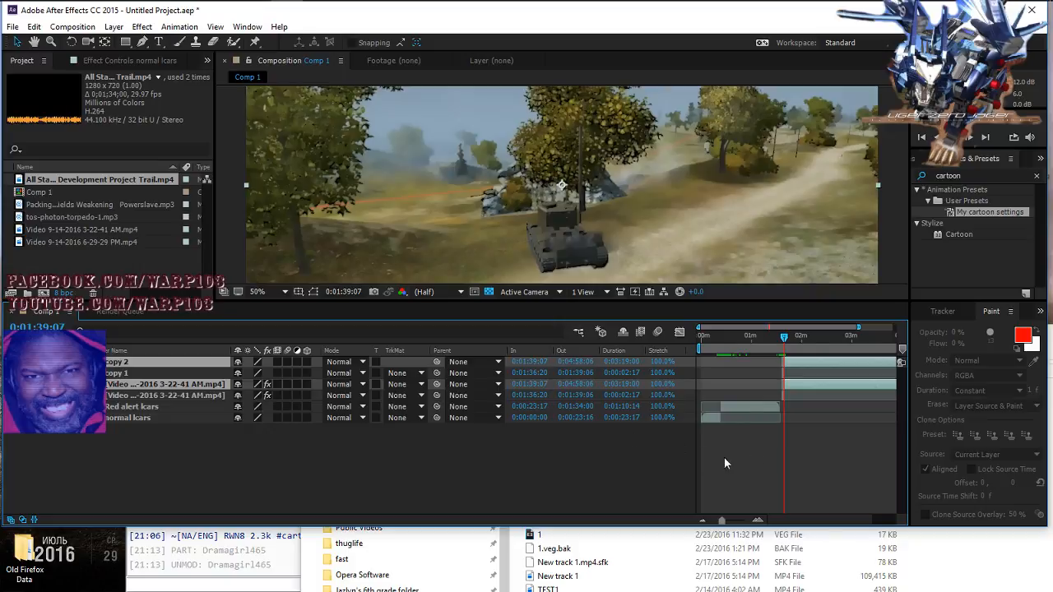
Step: Move the Red alert lcars clip along the timeline so it starts at about 0:02:09:20
left_click_drag(742, 405, 829, 410)
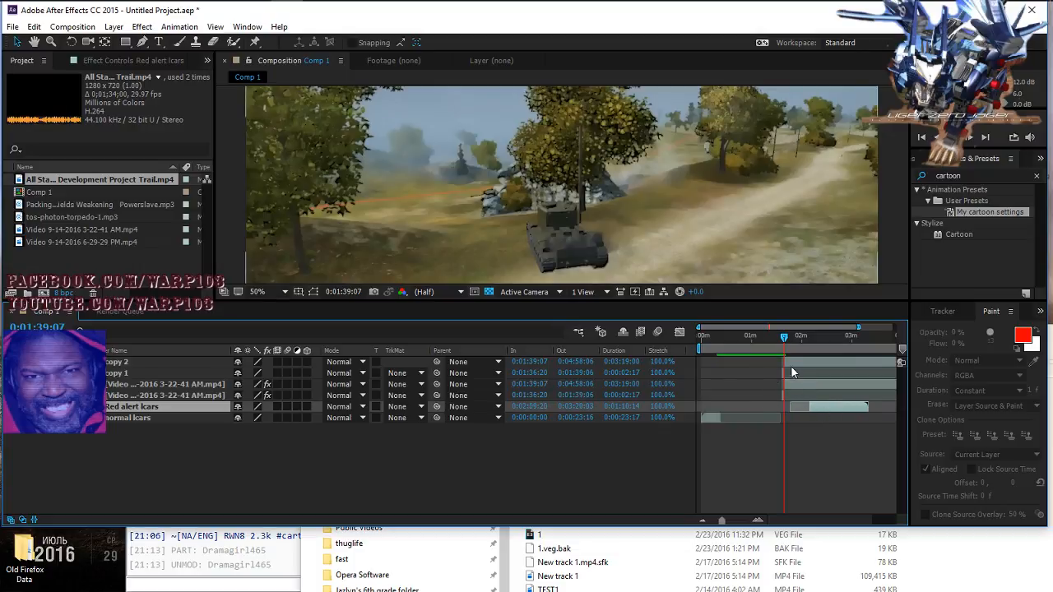
left_click(601, 458)
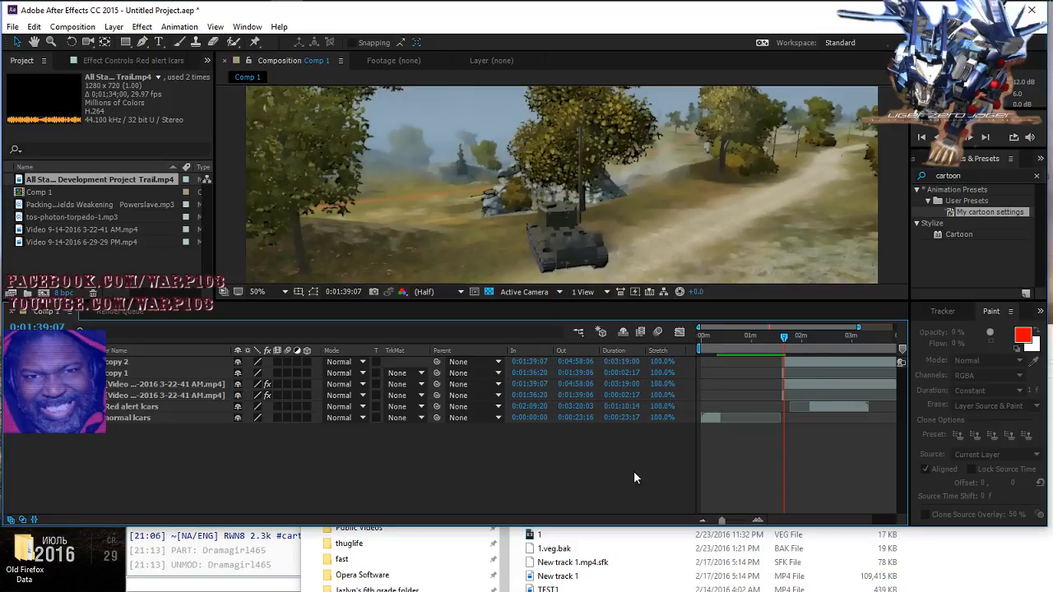
left_click(148, 373)
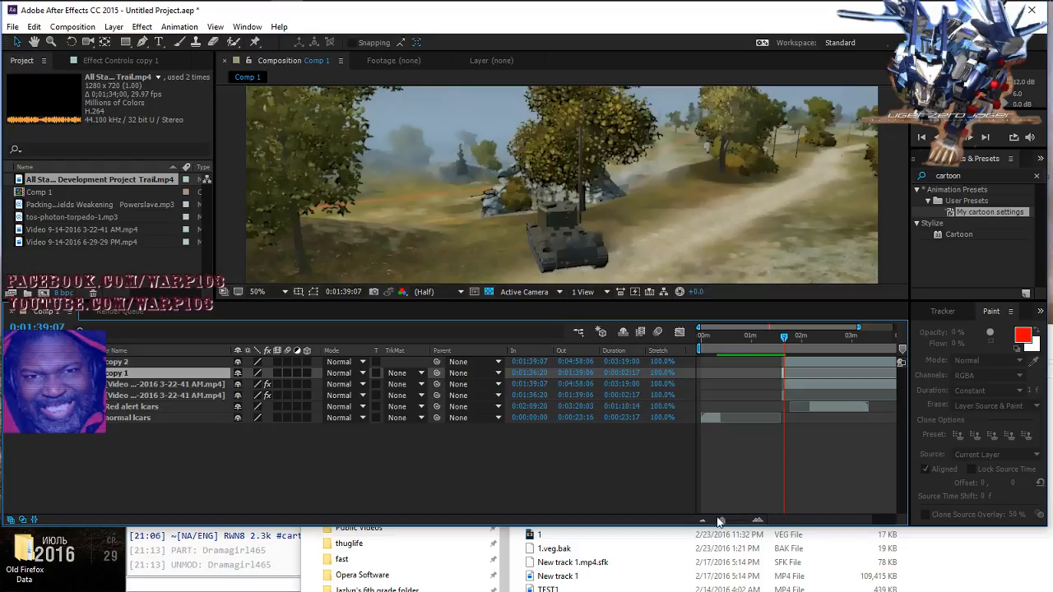
left_click_drag(722, 520, 743, 519)
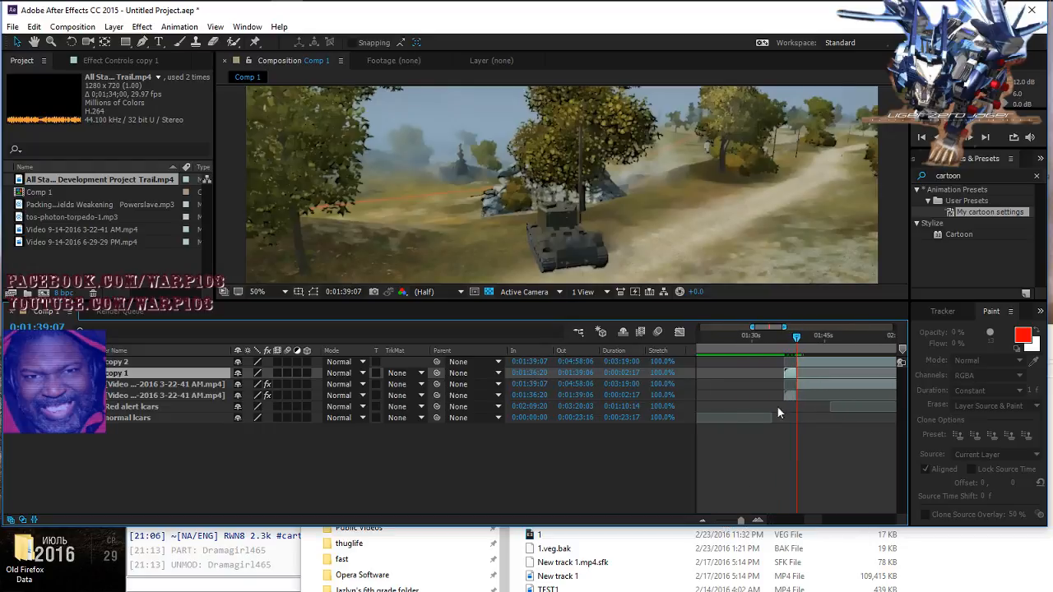
left_click_drag(788, 396, 772, 396)
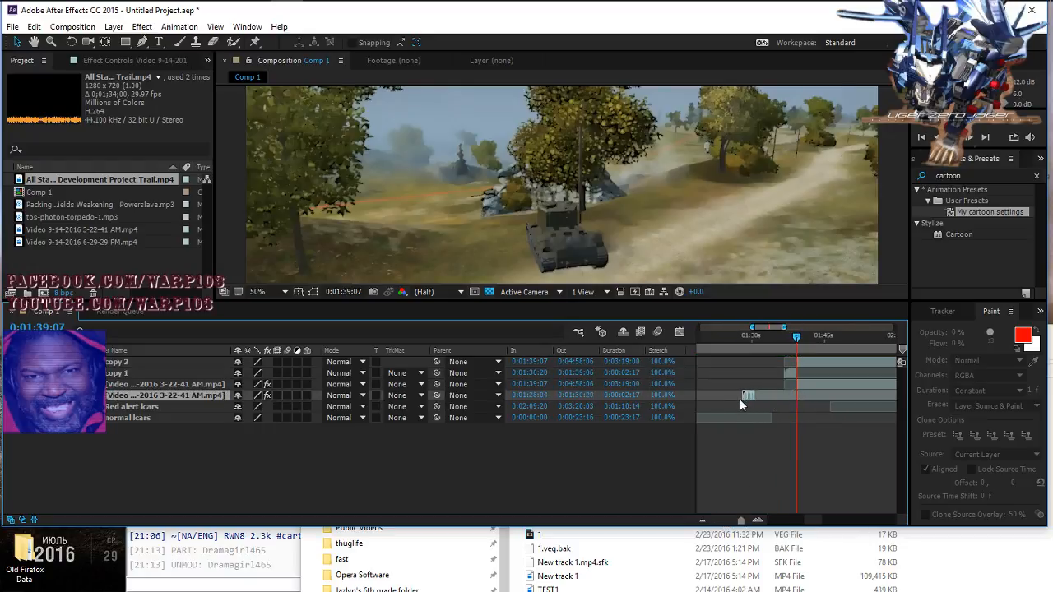
left_click_drag(707, 401, 703, 402)
left_click_drag(789, 375, 705, 379)
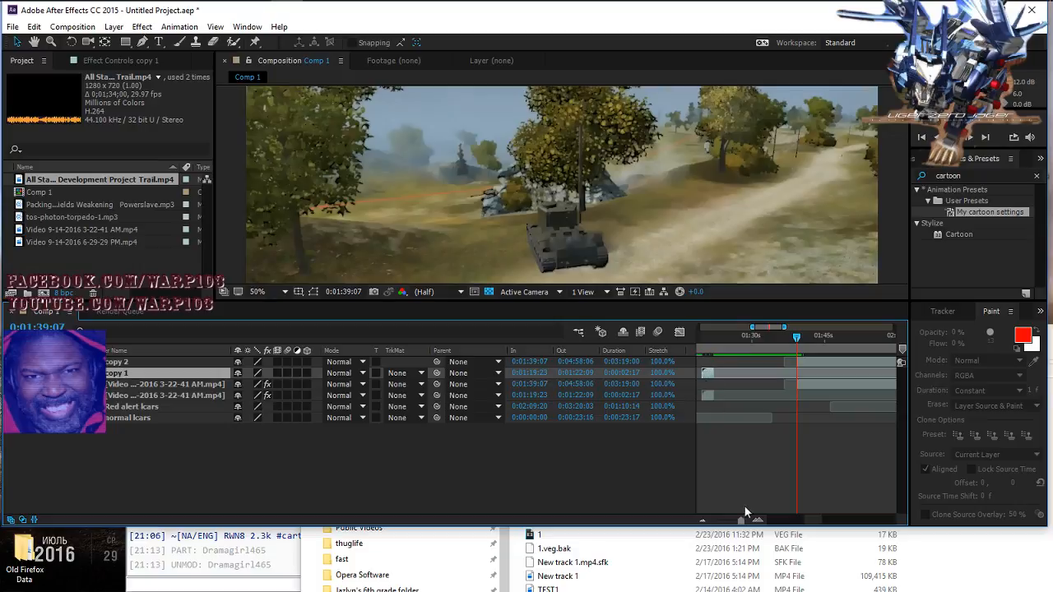
left_click_drag(742, 520, 738, 521)
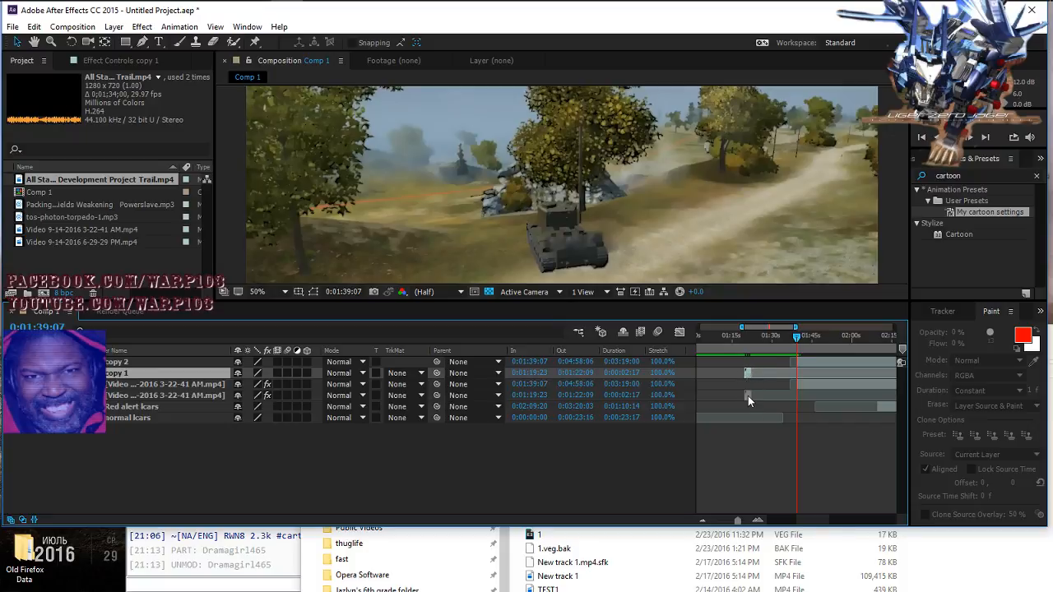
mouse_move(748, 396)
left_mouse_down()
mouse_move(698, 400)
mouse_move(735, 405)
left_mouse_up()
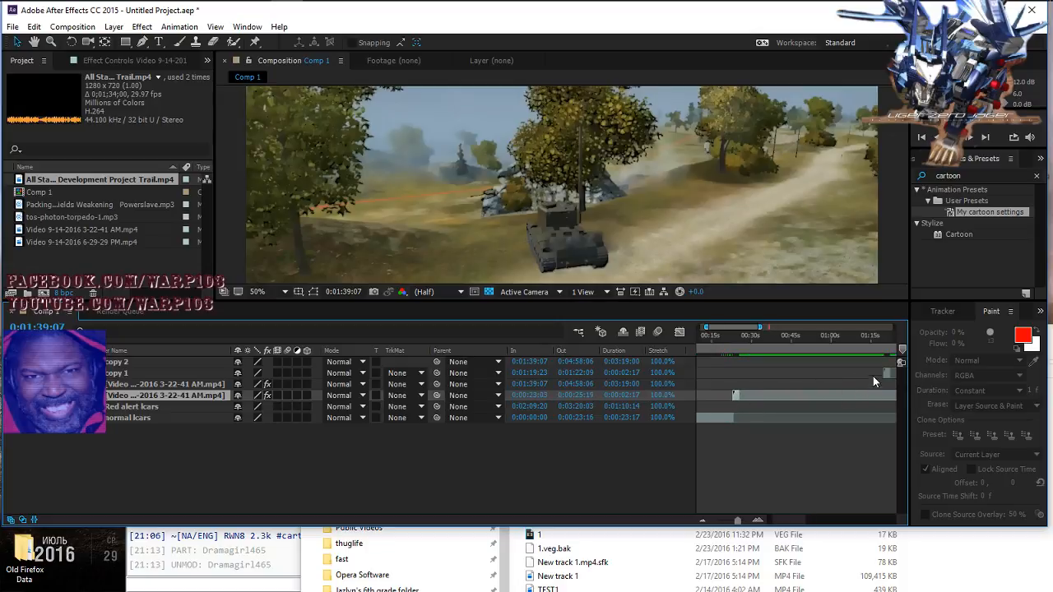
left_click_drag(886, 376, 733, 391)
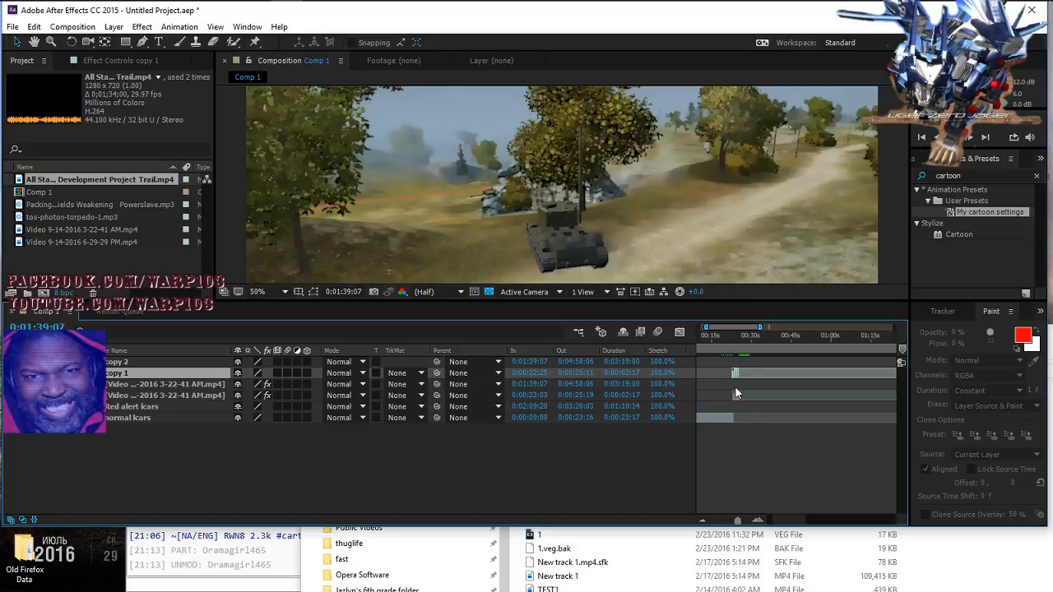
Step: Shift the short video piece to start at 0:00:23:16 and copy 1 to start at 0:00:23:15
left_click(756, 523)
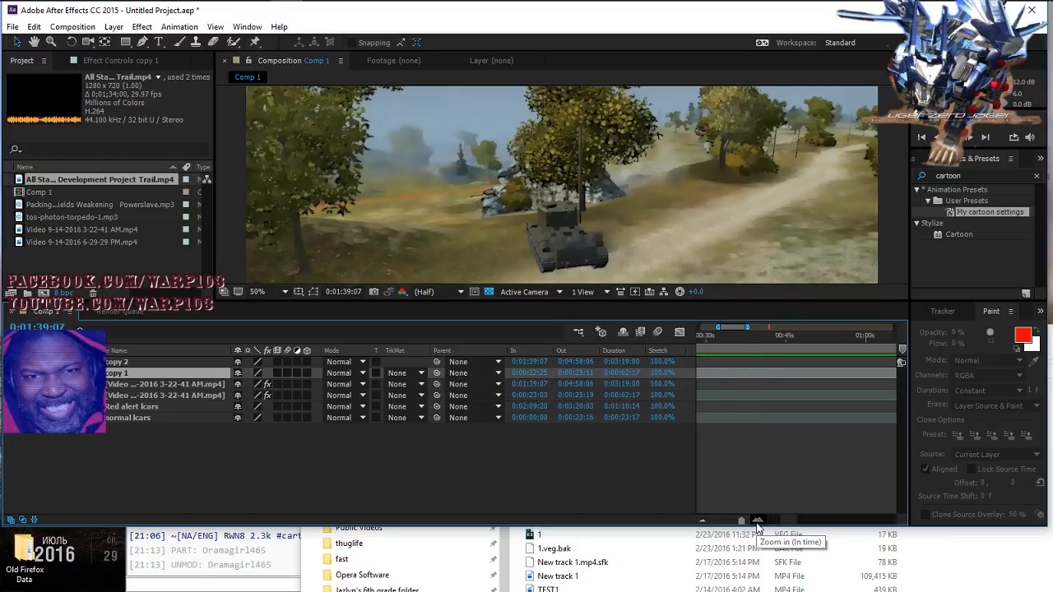
left_click_drag(743, 524, 739, 525)
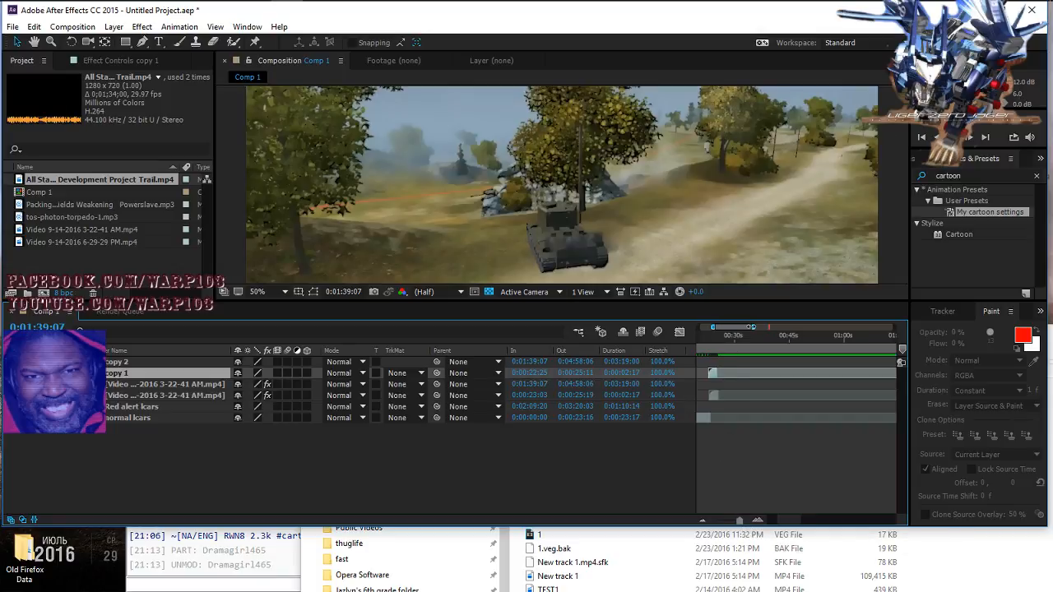
left_click_drag(751, 327, 724, 338)
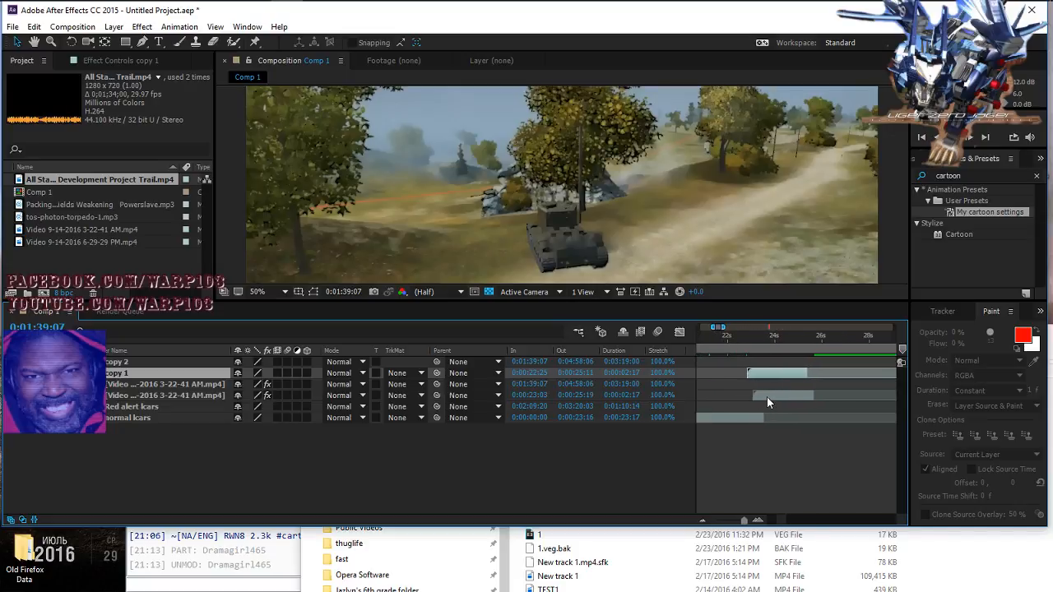
left_click_drag(766, 397, 785, 375)
left_click_drag(743, 521, 745, 523)
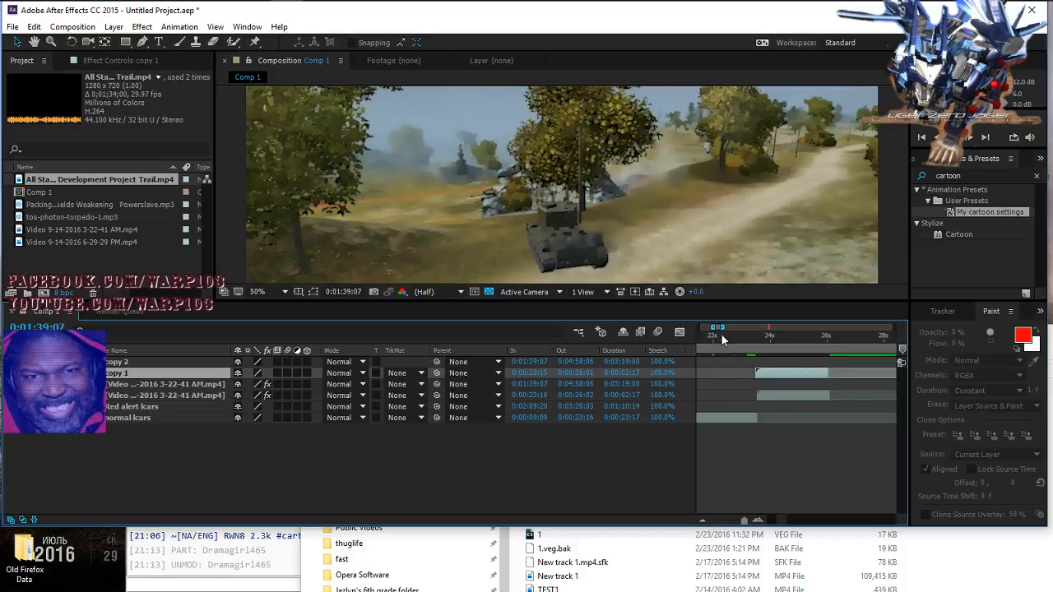
Step: Set the current time to 0:00:23:17, right where the normal lcars clip ends
left_click_drag(718, 328, 716, 327)
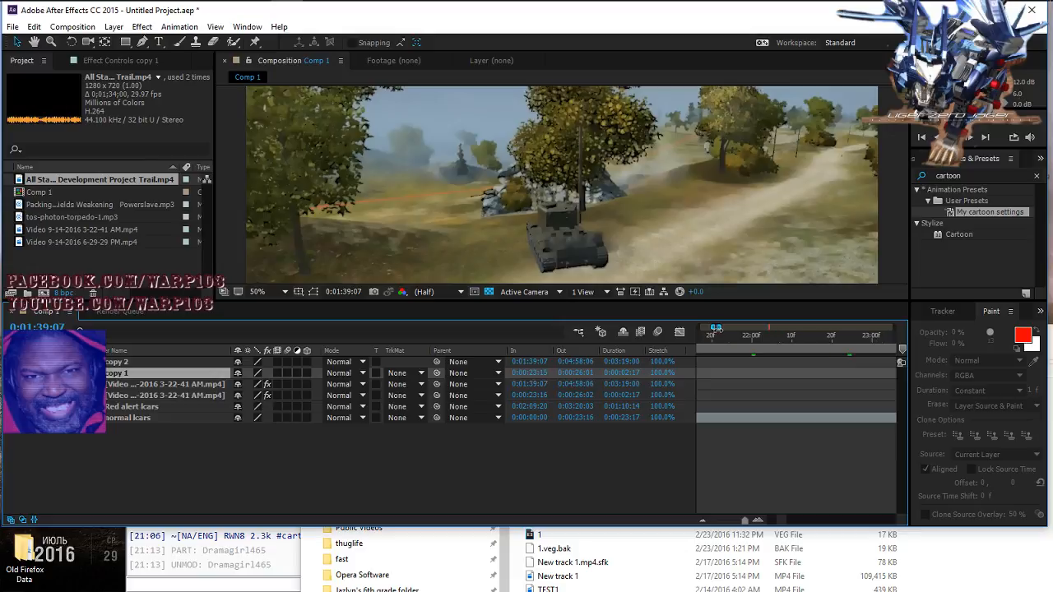
left_click(756, 522)
left_click(757, 521)
left_click(824, 465)
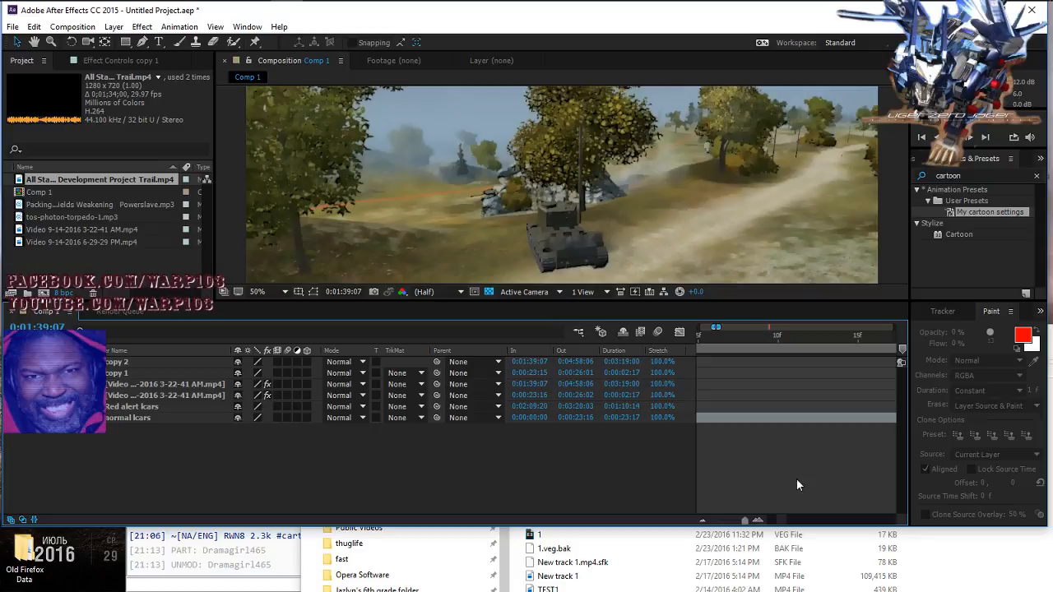
left_click_drag(738, 521, 736, 522)
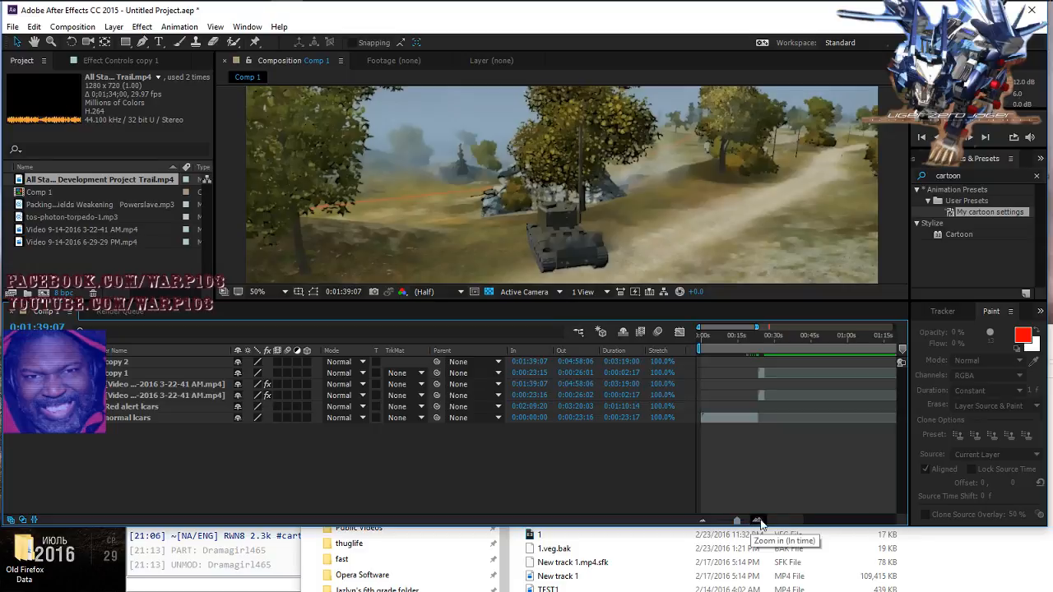
left_click(758, 346)
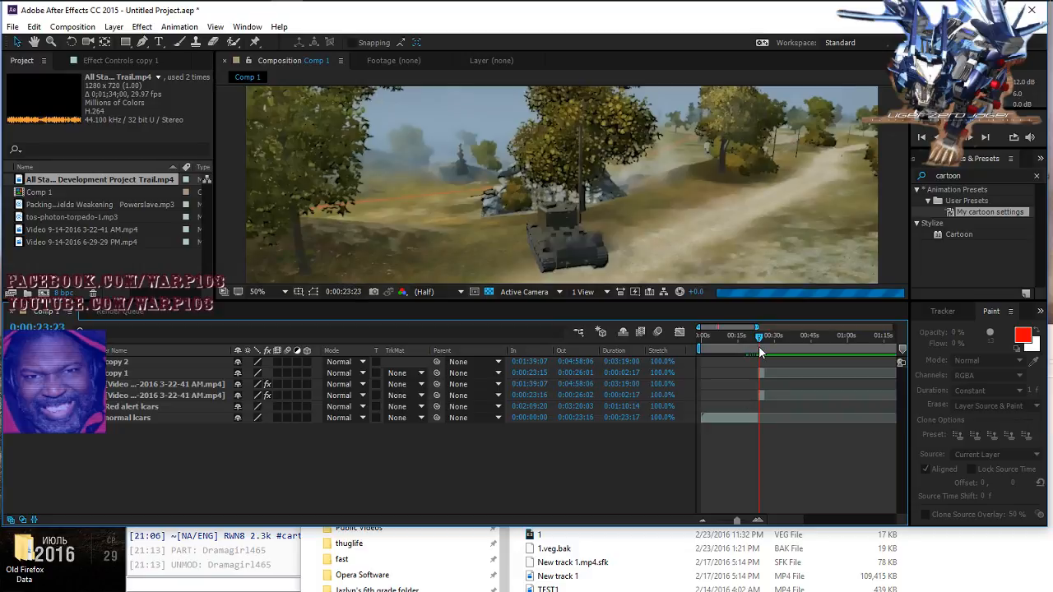
left_click(759, 522)
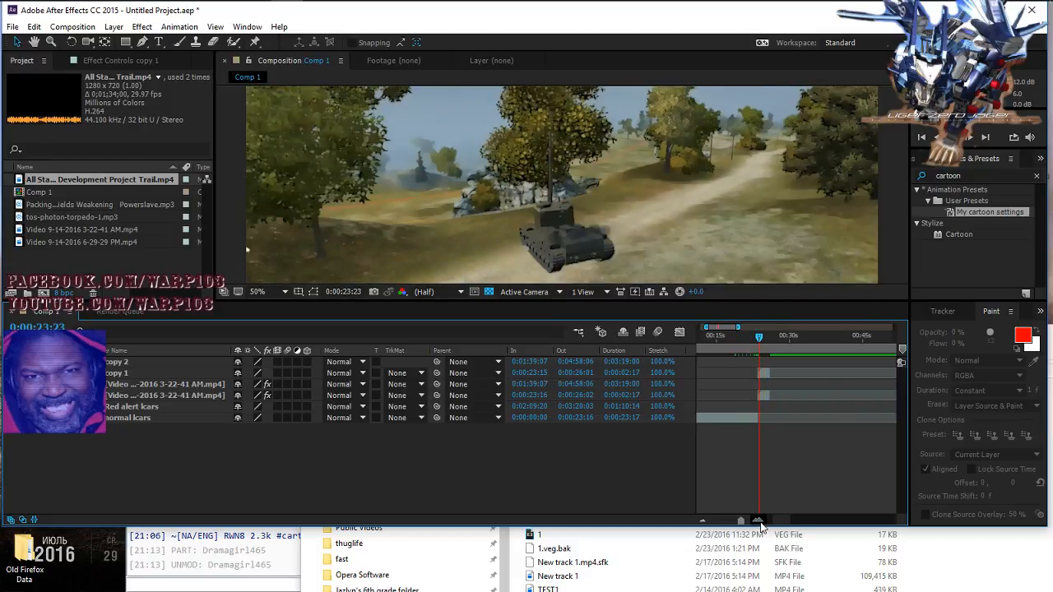
left_click(760, 522)
left_click(759, 522)
left_click(759, 522)
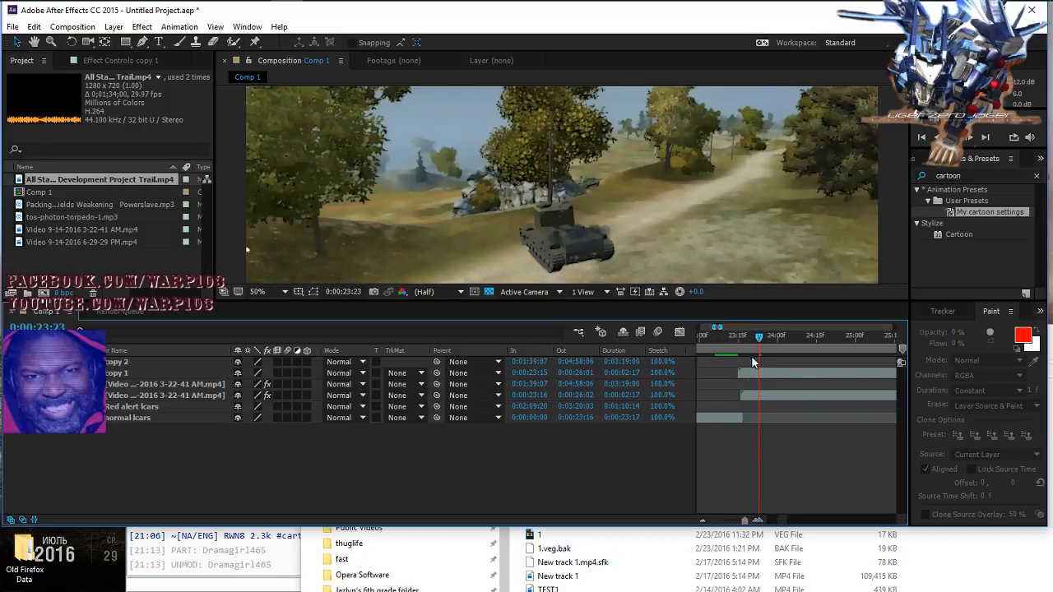
left_click_drag(759, 341, 743, 343)
left_click(758, 521)
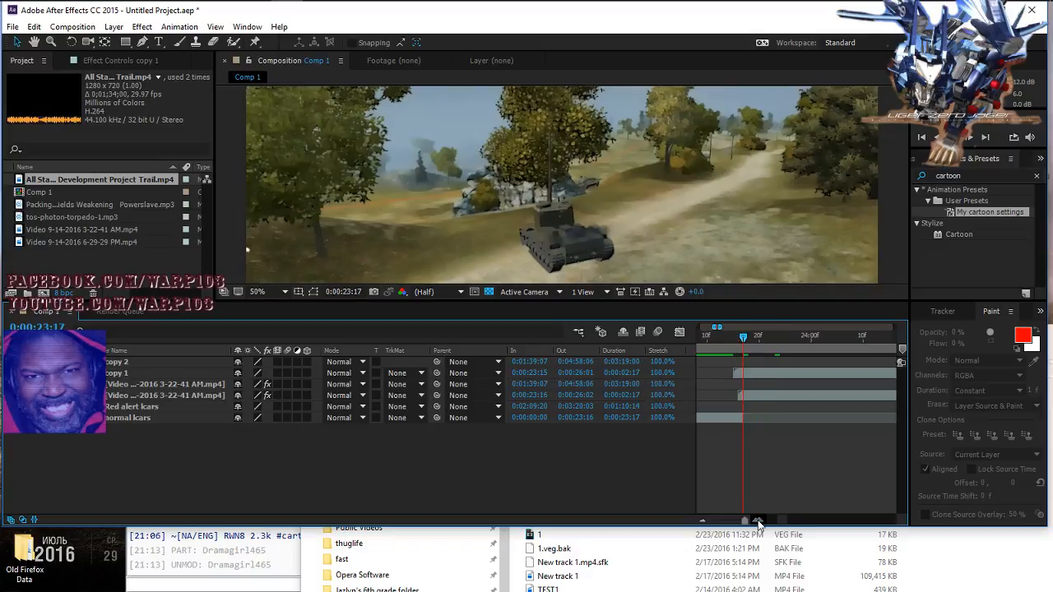
left_click(759, 521)
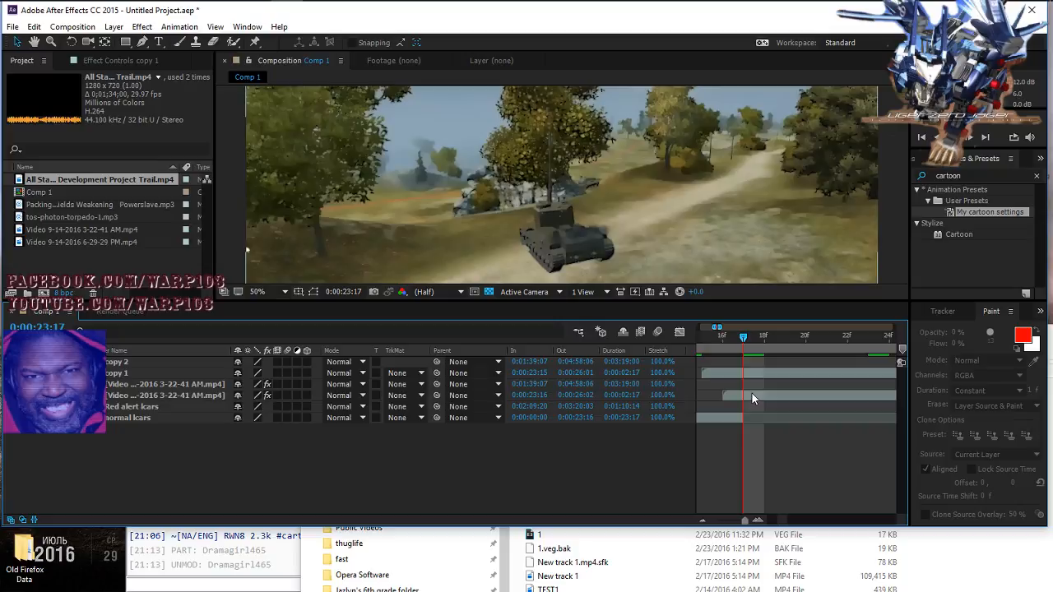
left_click_drag(751, 394, 816, 376)
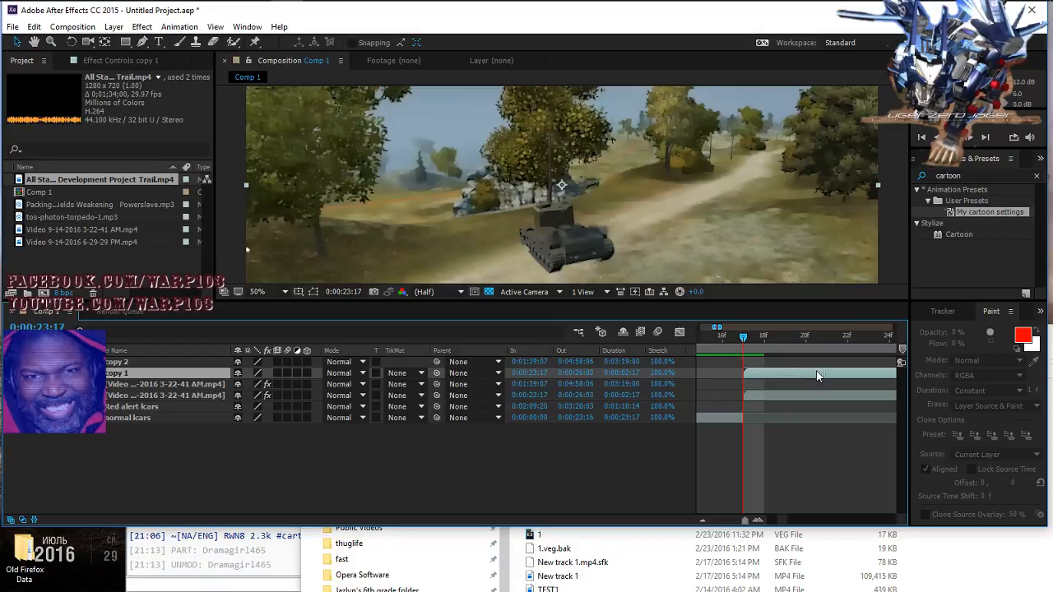
Step: Set the current time to 0:00:26:03, at the end of the short tank gameplay pieces
mouse_move(745, 521)
left_mouse_down()
mouse_move(726, 525)
mouse_move(740, 524)
left_mouse_up()
left_click_drag(798, 334, 806, 338)
left_click(755, 521)
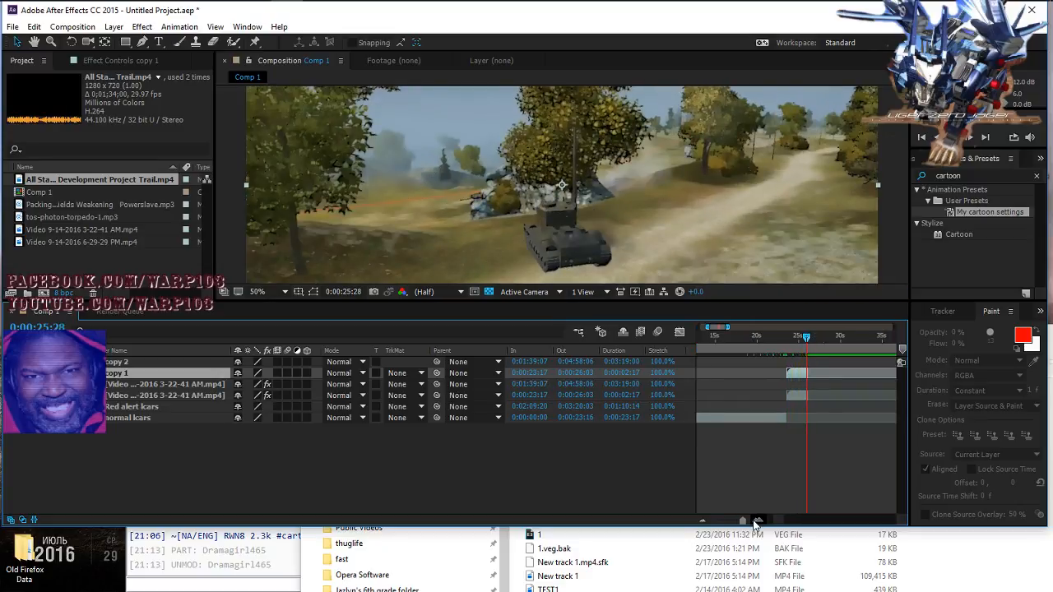
left_click_drag(807, 342, 807, 343)
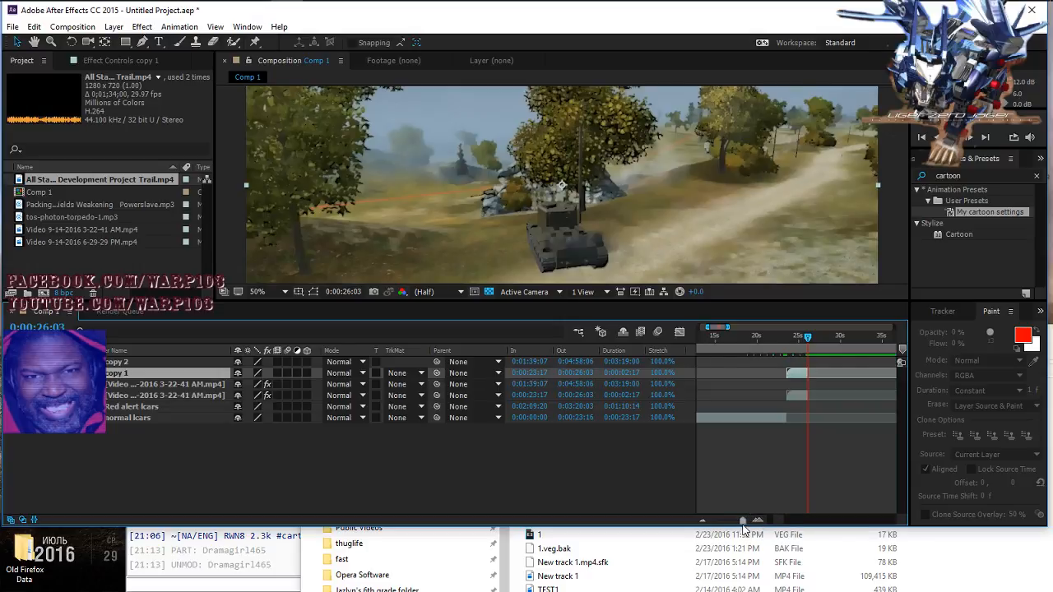
Step: Move the Red alert lcars clip to start at about 0:00:25:26 and check the transition from the tank gameplay
left_click_drag(744, 523, 732, 526)
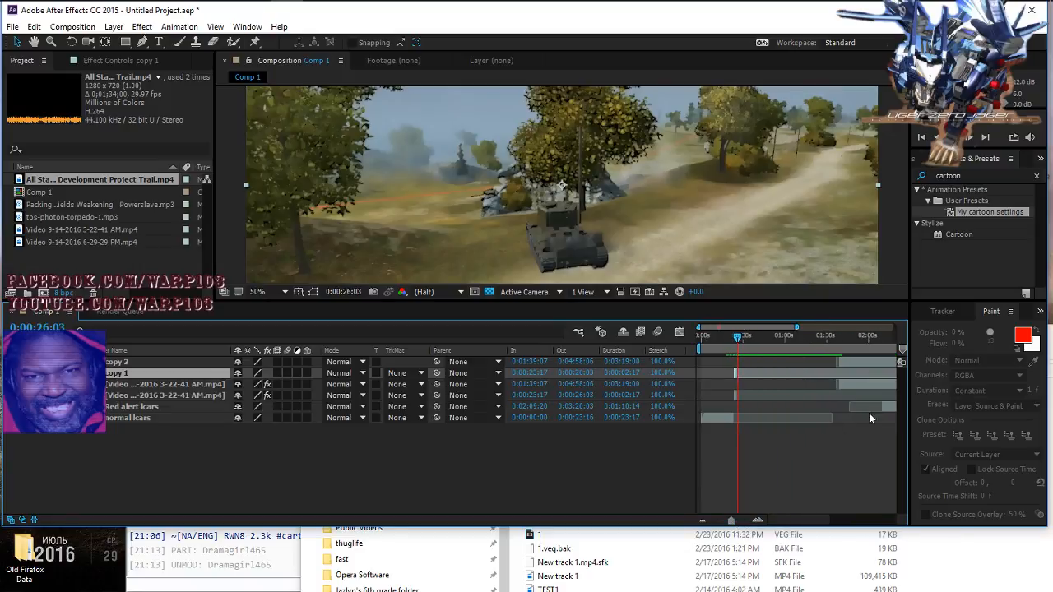
left_click_drag(891, 411, 744, 413)
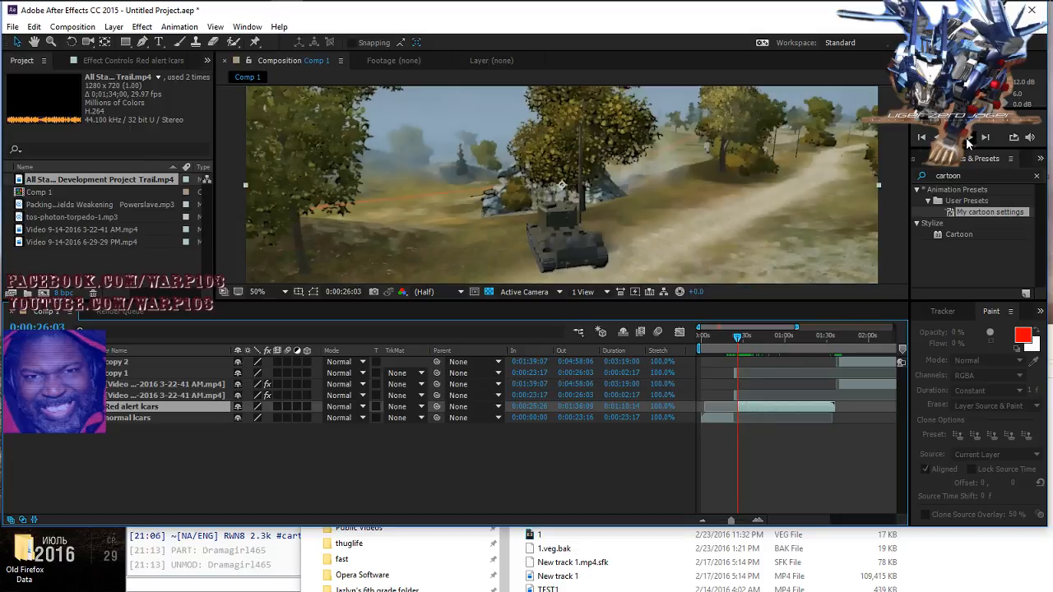
key("Page_Down")
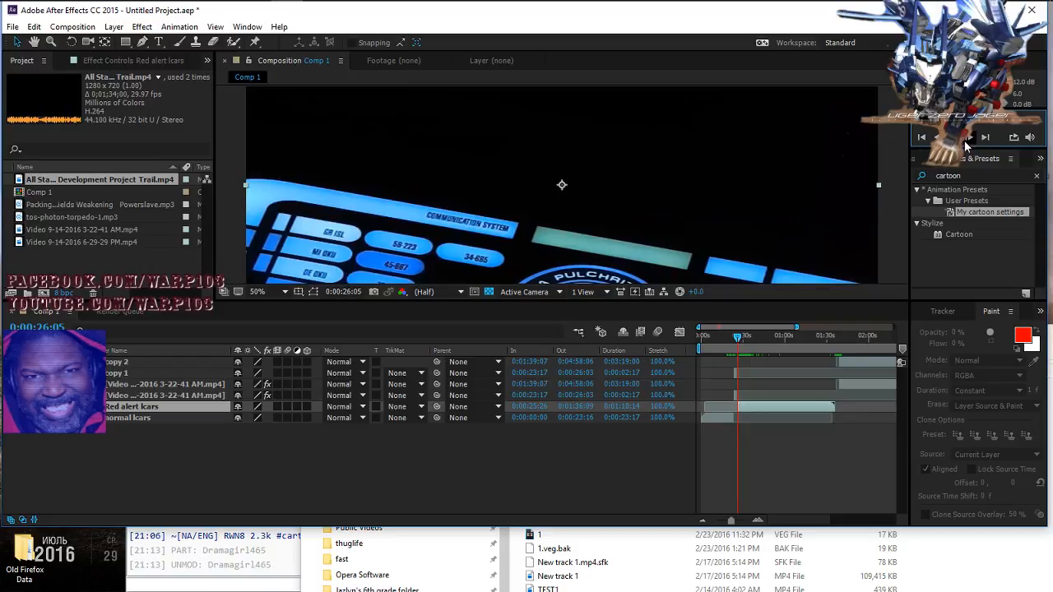
Step: Scrub through the Red alert lcars clip for a cut point and split the layer at 0:00:36:04
left_click(737, 344)
left_click_drag(737, 344, 771, 343)
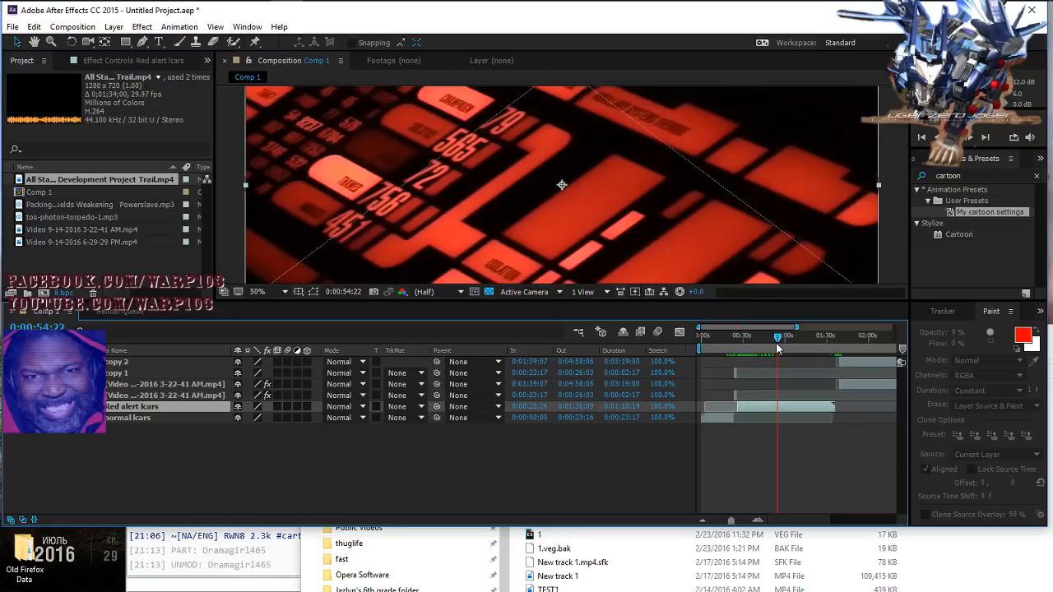
left_click_drag(774, 343, 749, 352)
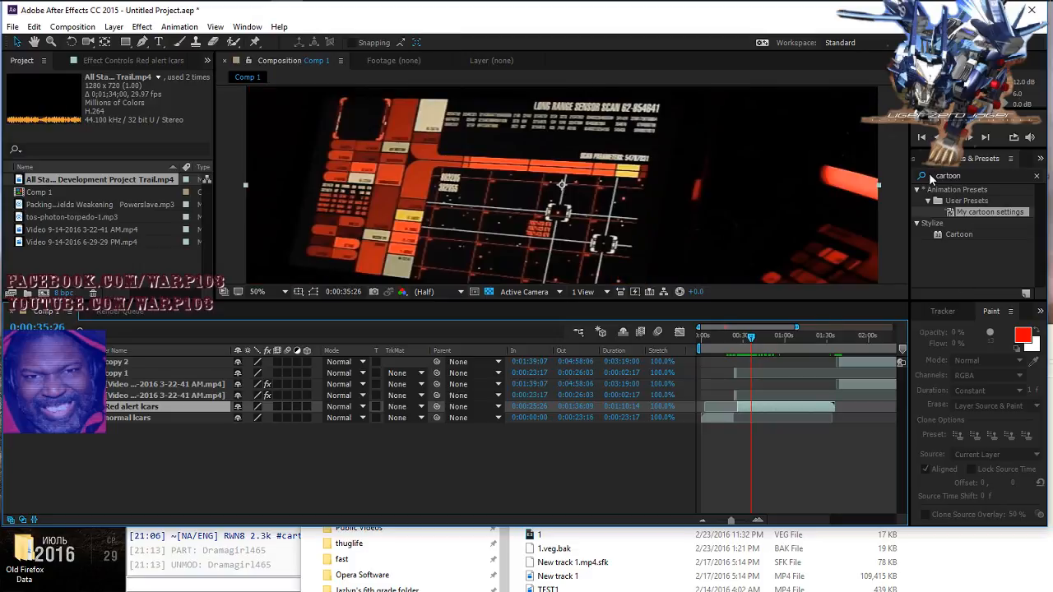
left_click(967, 140)
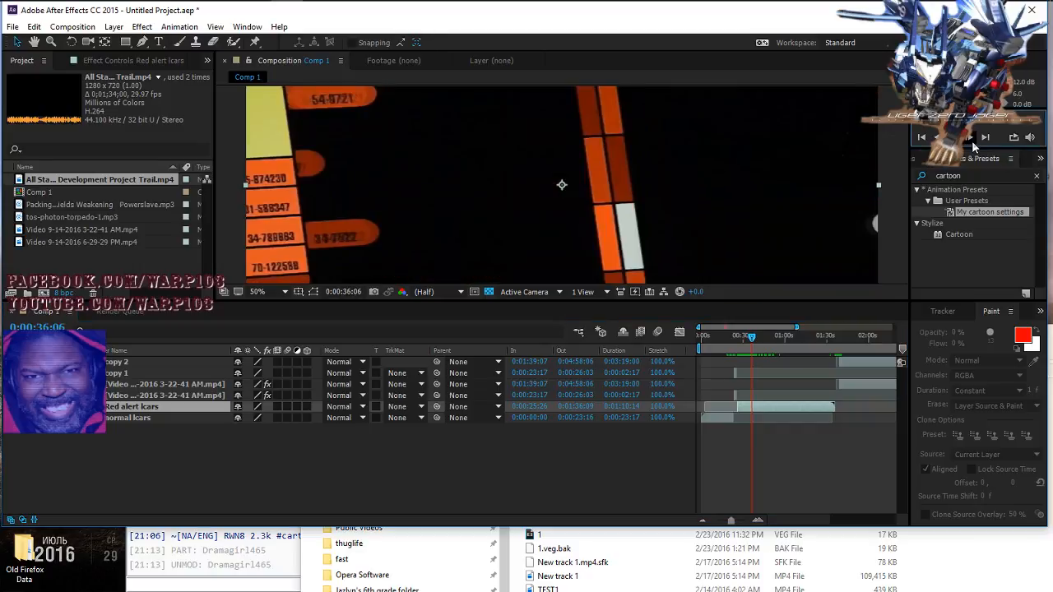
left_click(939, 139)
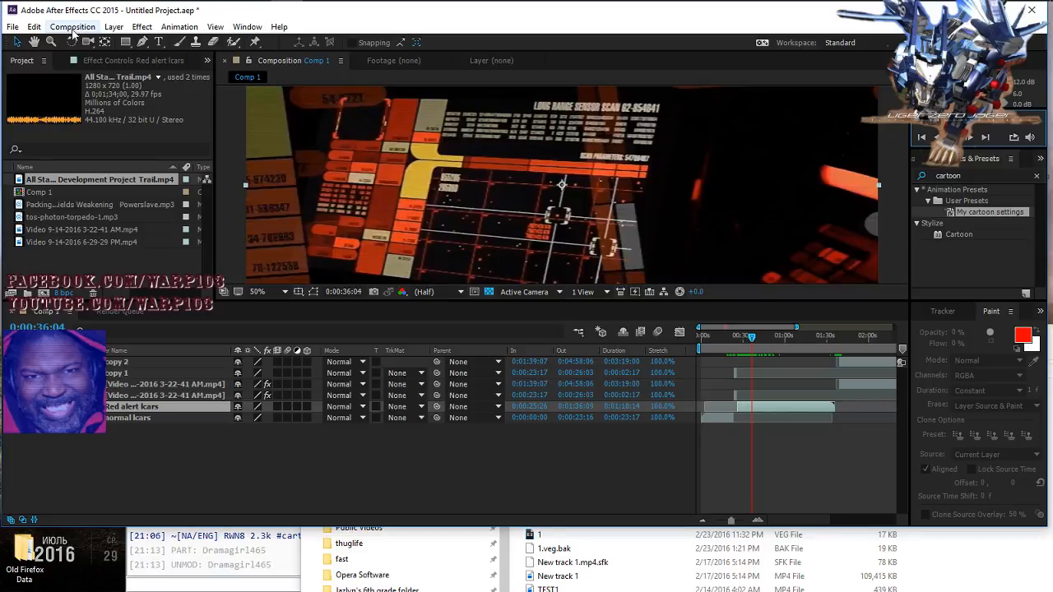
left_click(34, 26)
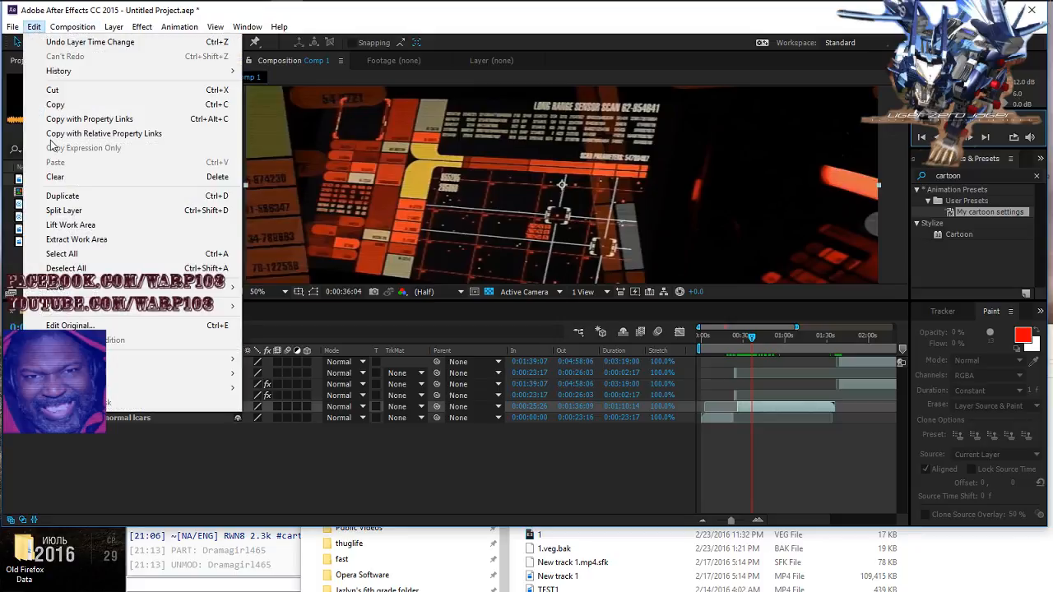
left_click(85, 213)
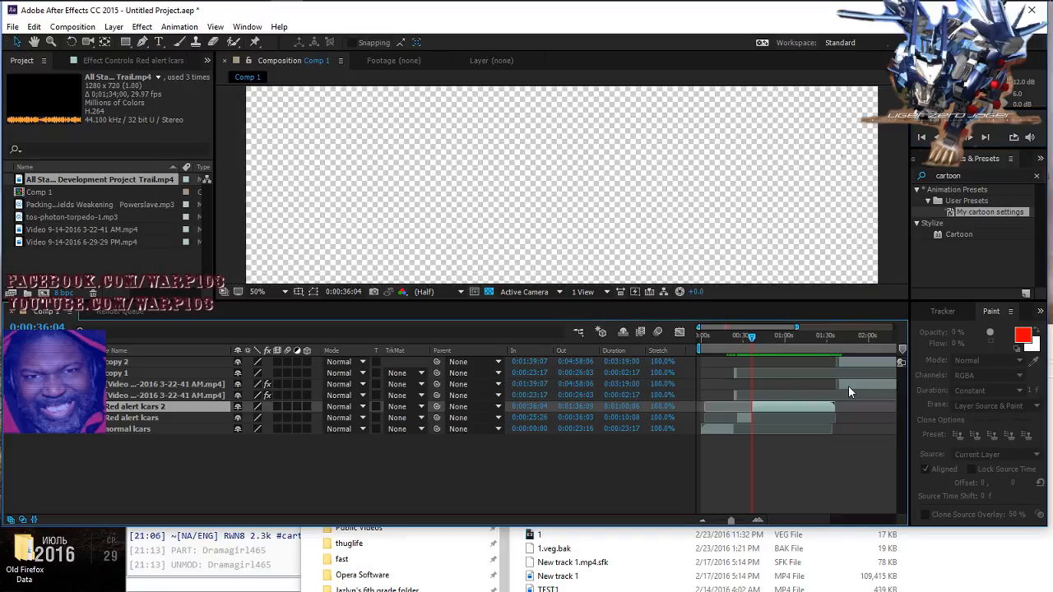
left_click_drag(851, 383, 767, 384)
left_click_drag(856, 362, 789, 367)
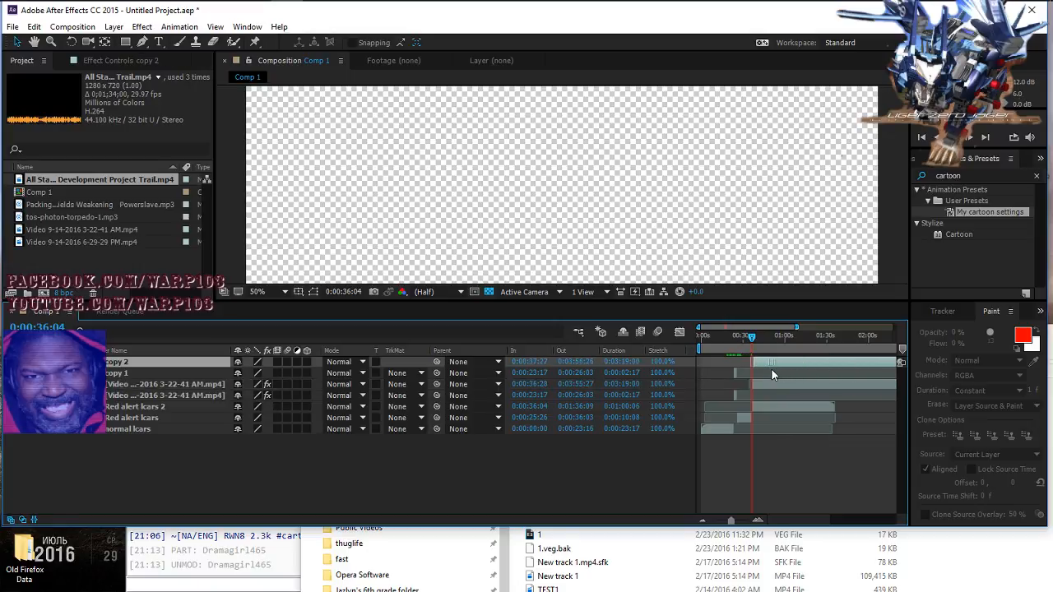
left_click_drag(771, 375, 770, 375)
left_click(757, 521)
left_click(757, 522)
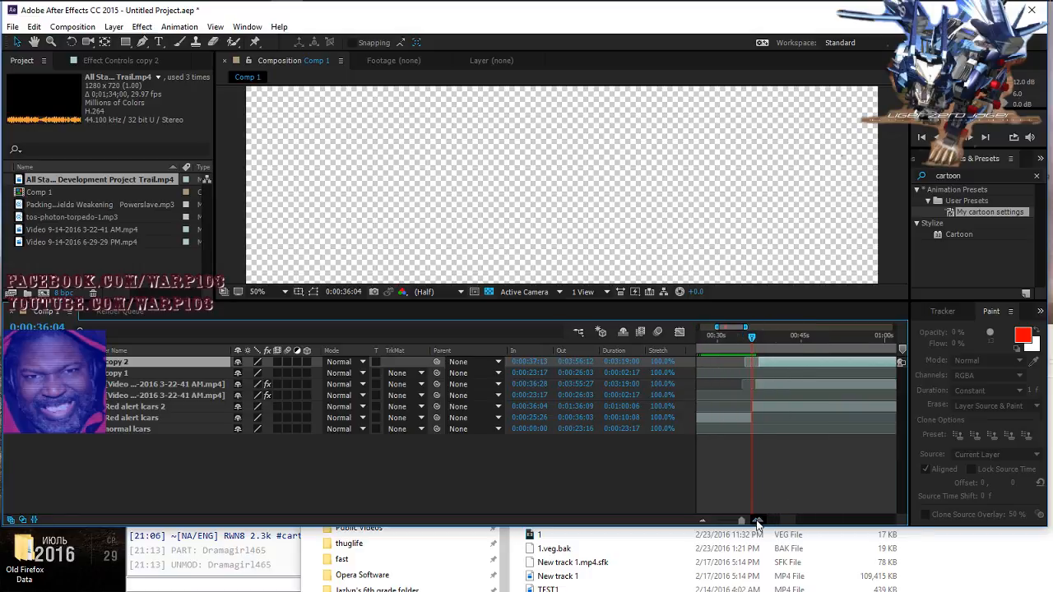
left_click(758, 521)
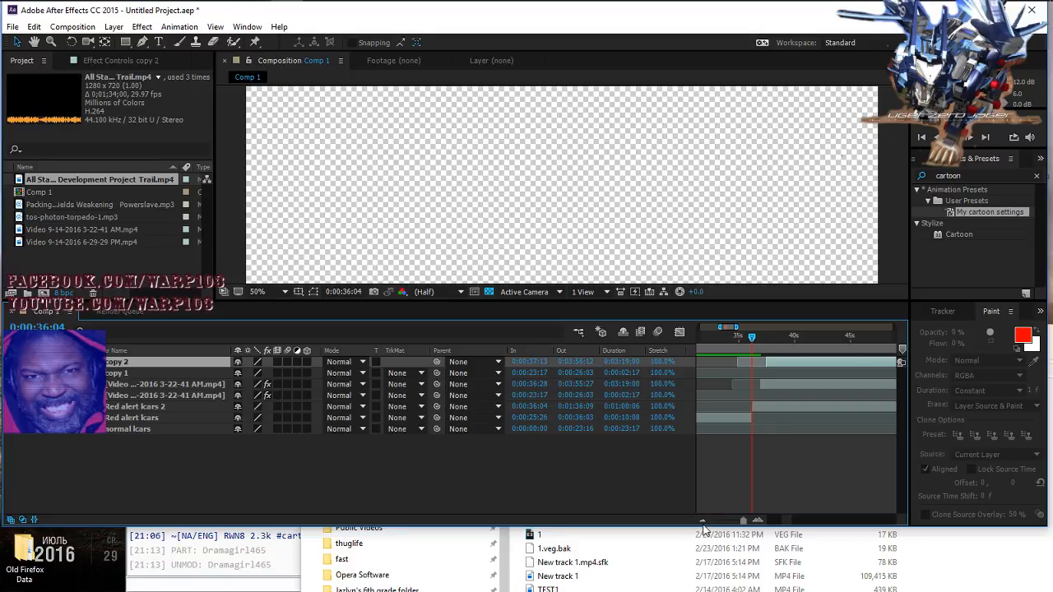
left_click(728, 522)
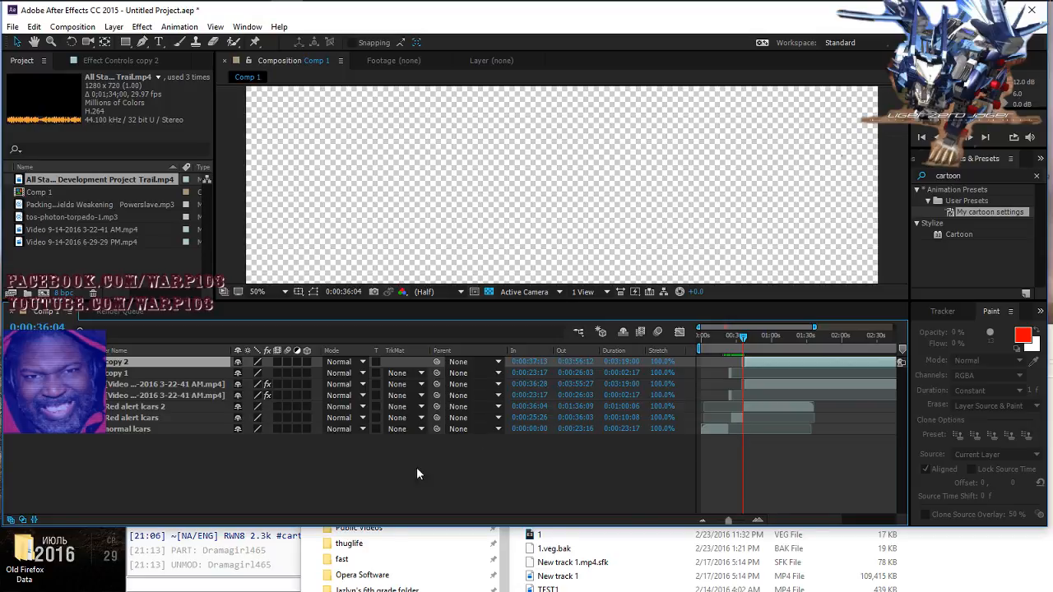
Step: Delete the Red alert lcars 2 layer left over from the split
right_click(136, 407)
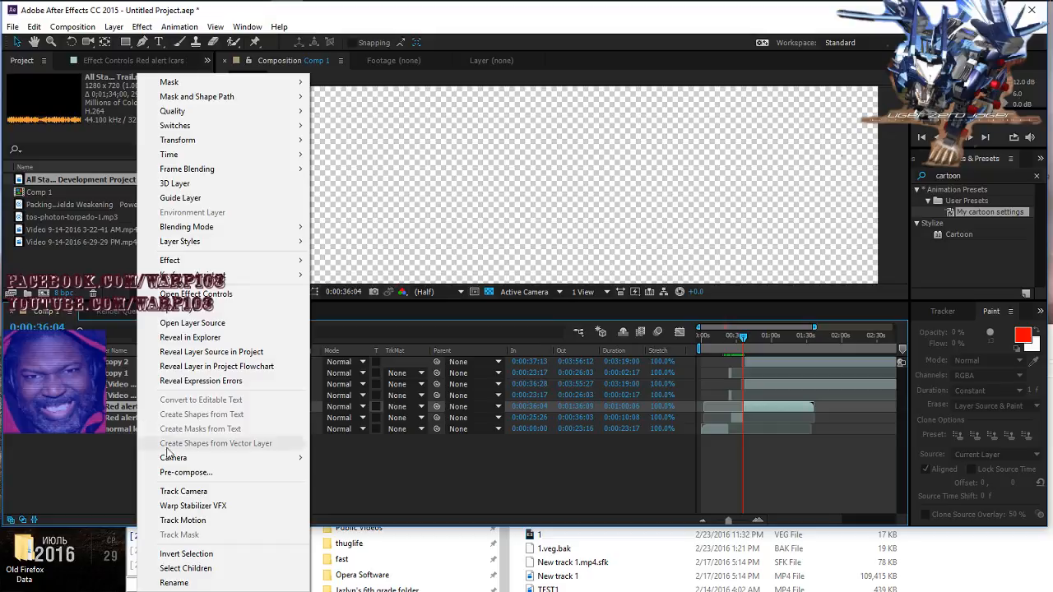
left_click(97, 507)
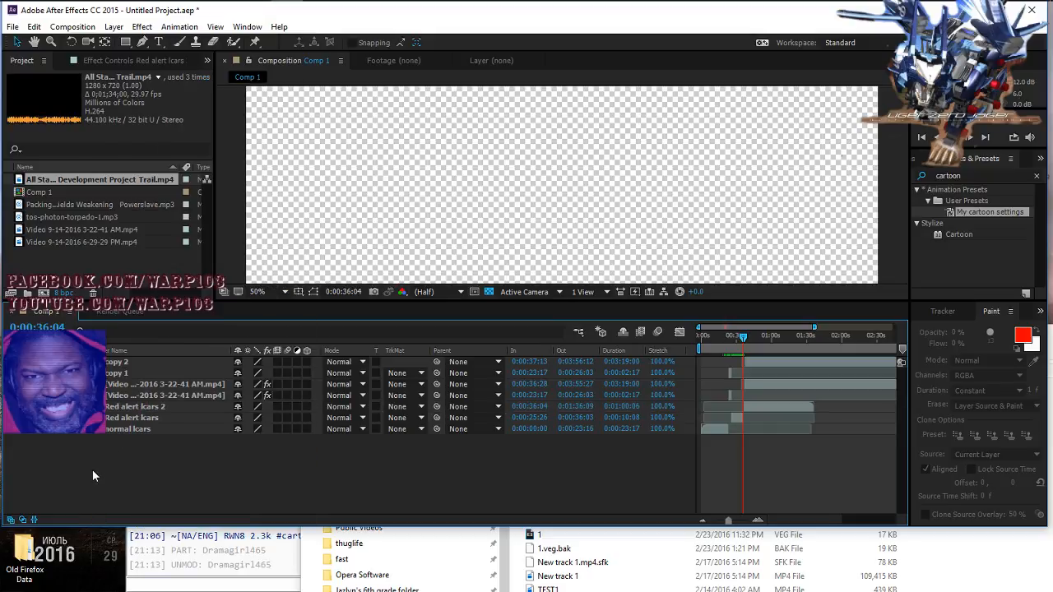
left_click(117, 407)
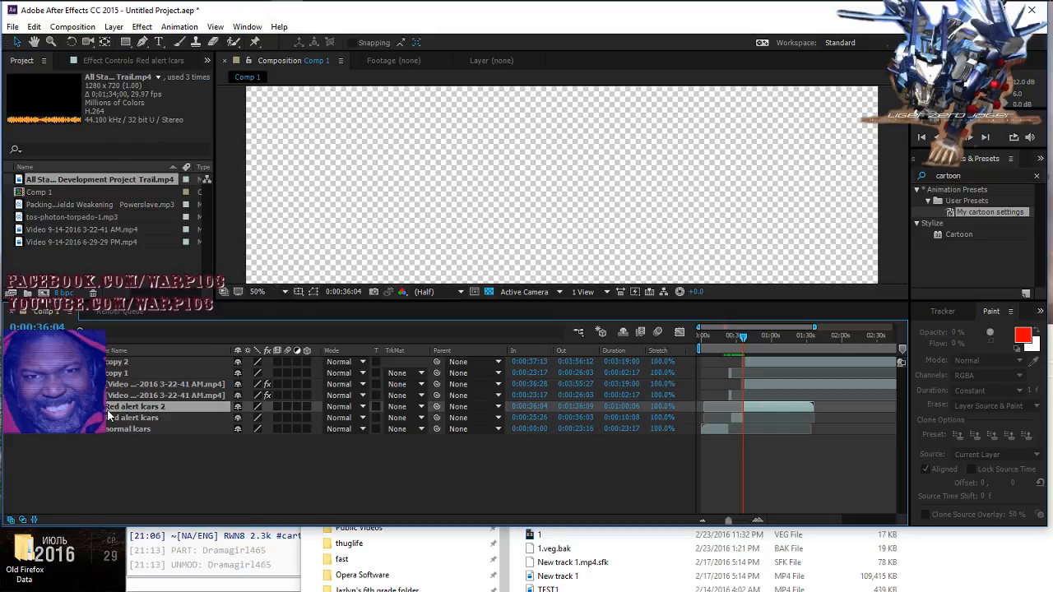
key("Delete")
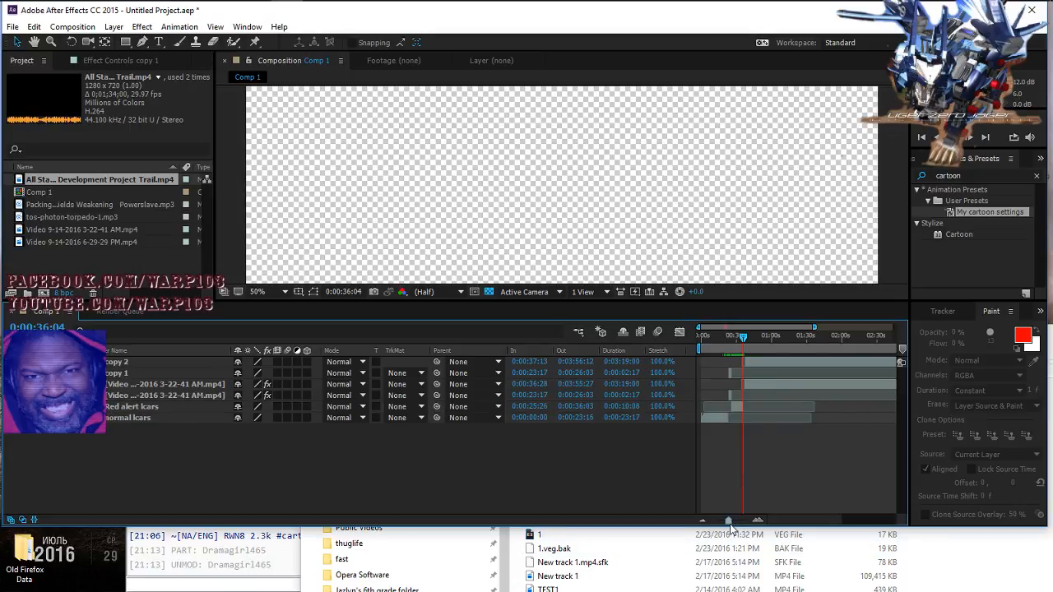
left_click_drag(730, 527, 739, 527)
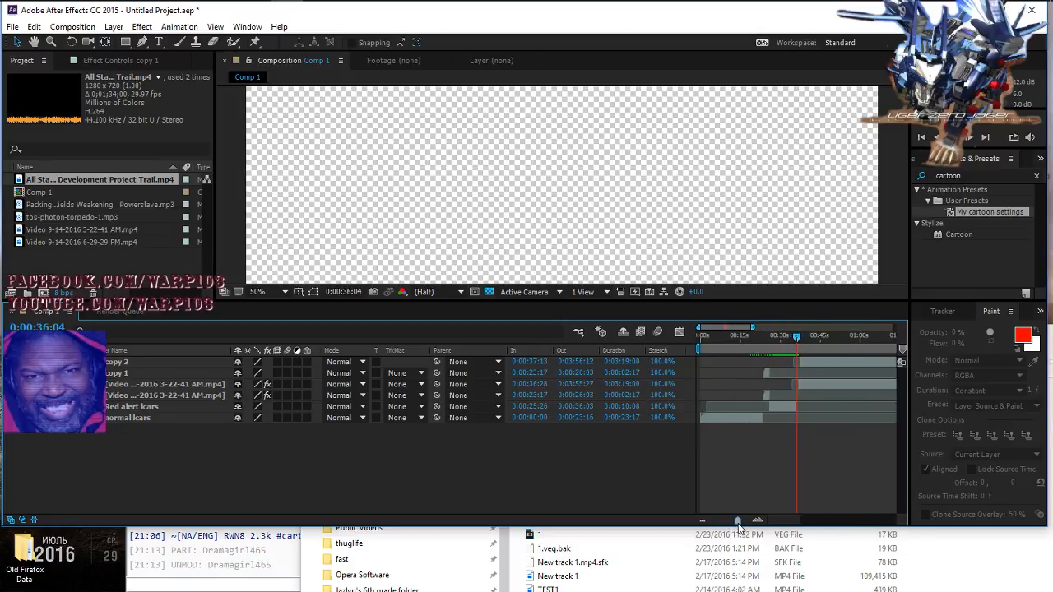
left_click(820, 384)
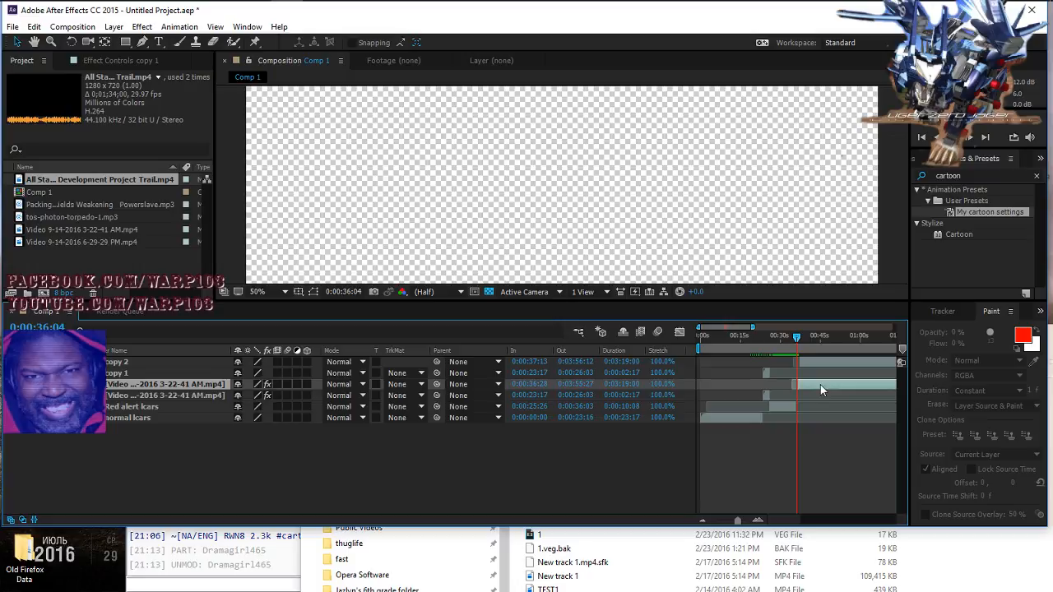
left_click_drag(819, 384, 819, 363)
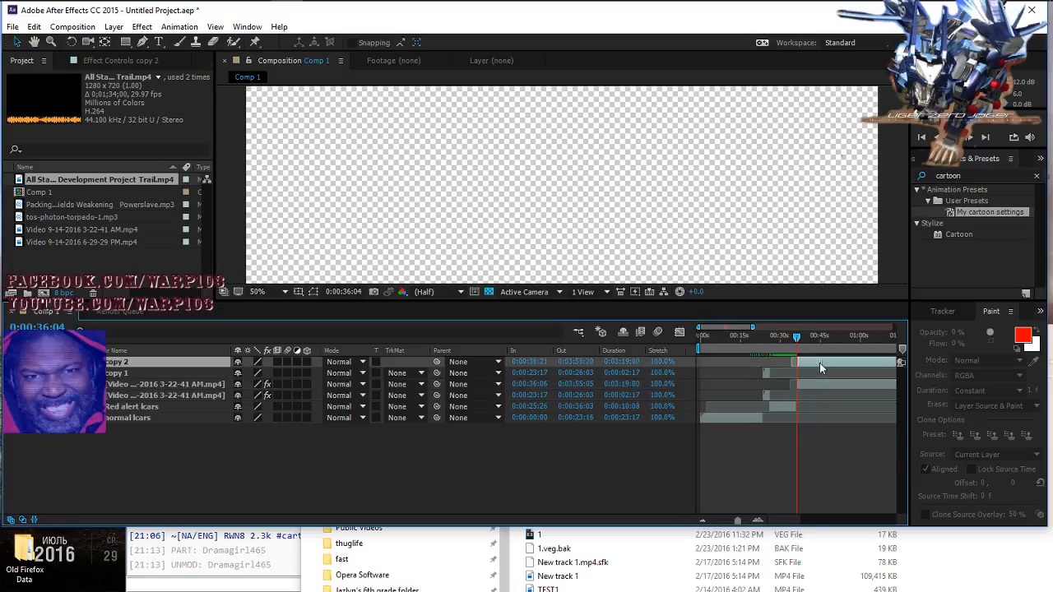
left_click(757, 520)
left_click(757, 519)
left_click(758, 521)
left_click(758, 522)
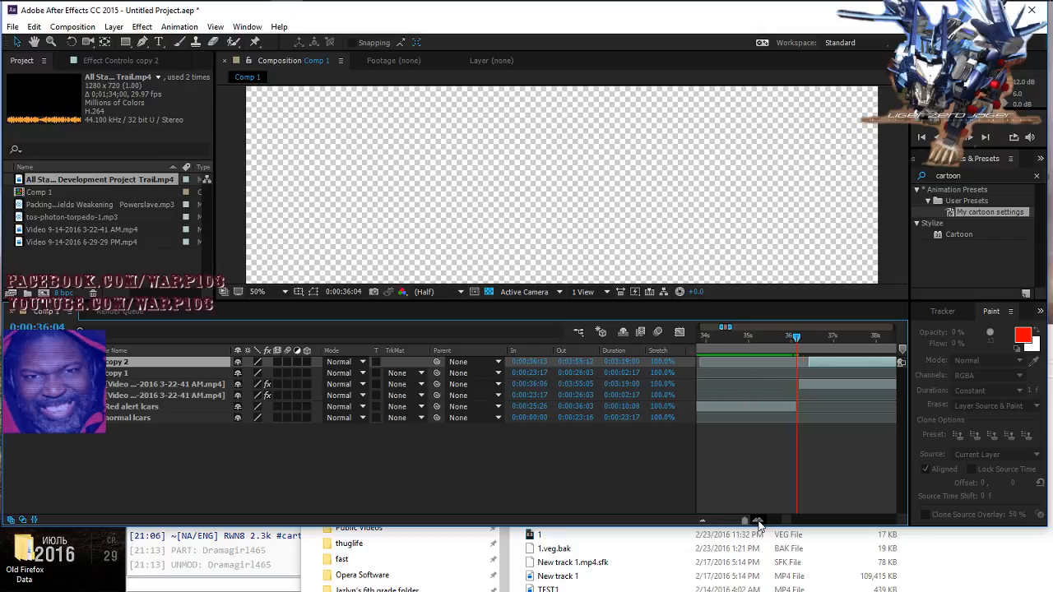
left_click(757, 521)
left_click(757, 522)
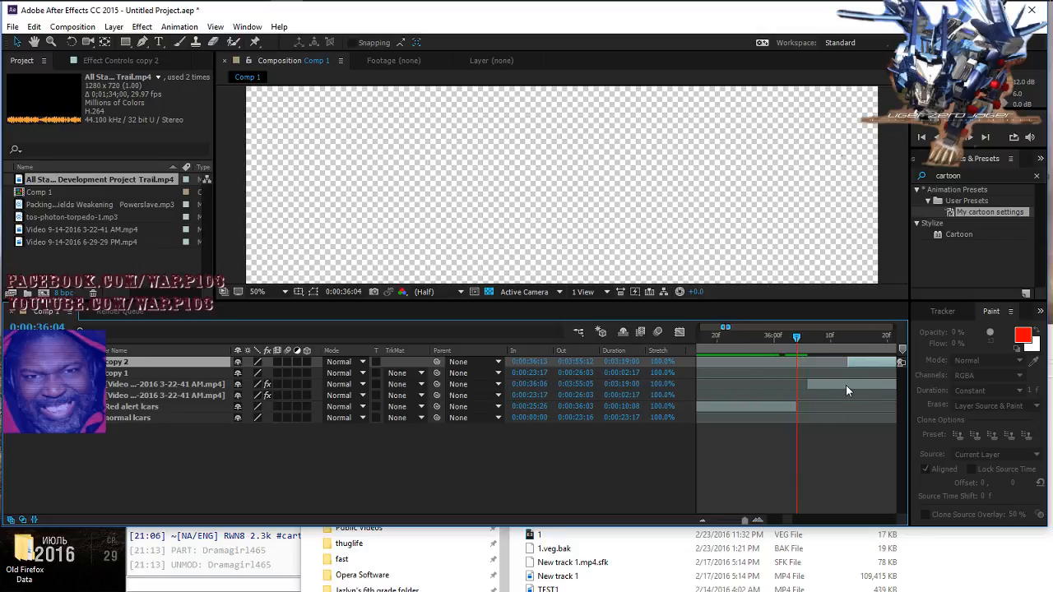
left_click_drag(845, 384, 809, 367)
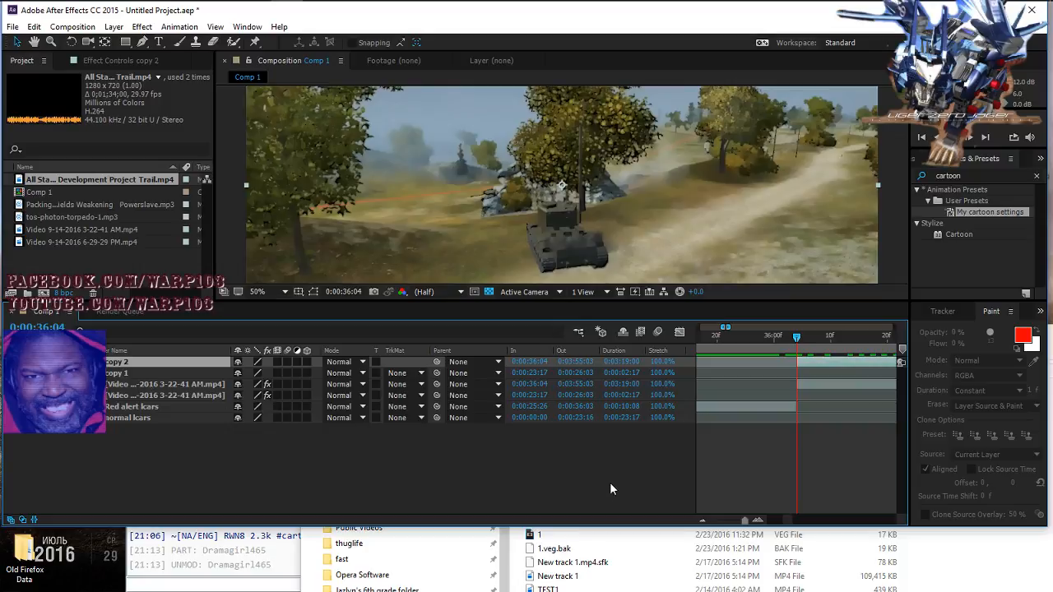
left_click_drag(744, 521, 727, 521)
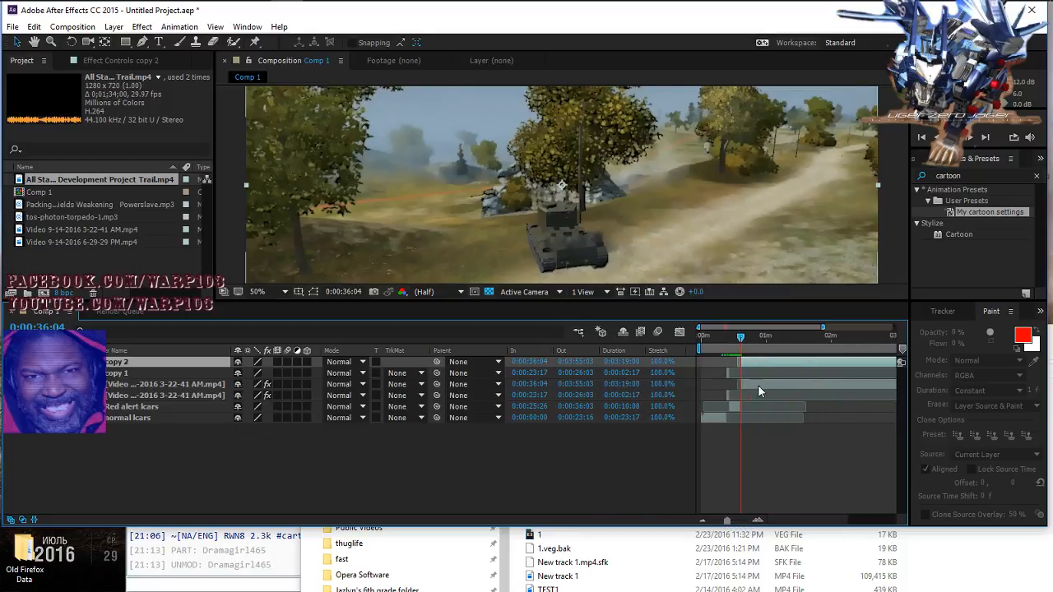
left_click(134, 372)
mouse_move(133, 371)
left_mouse_down()
mouse_move(136, 402)
mouse_move(134, 392)
left_mouse_up()
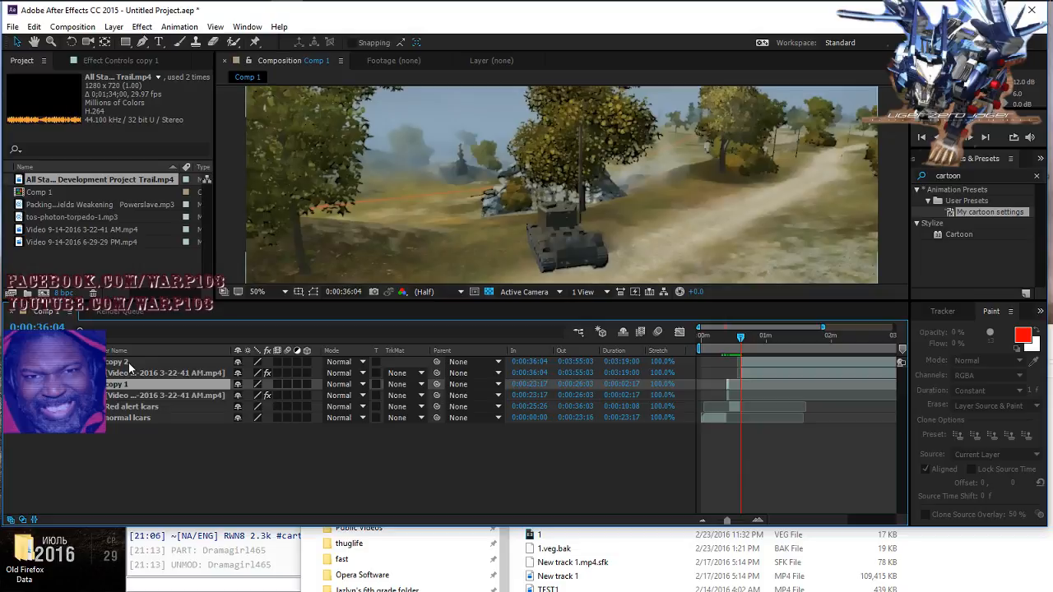
Step: Check the transform values of the copy 2 layer, including its opacity
right_click(128, 365)
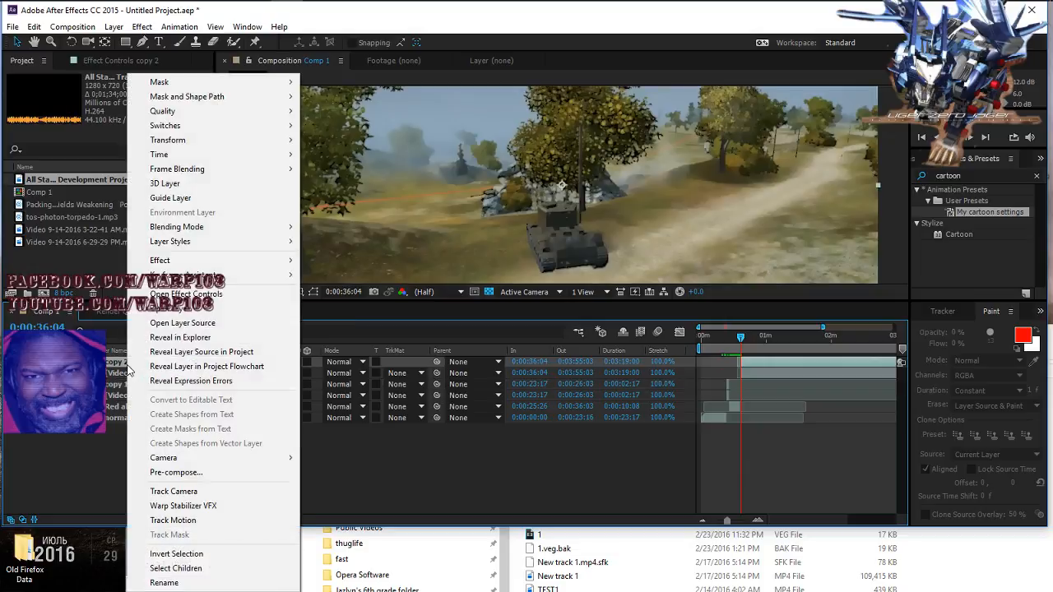
left_click(161, 582)
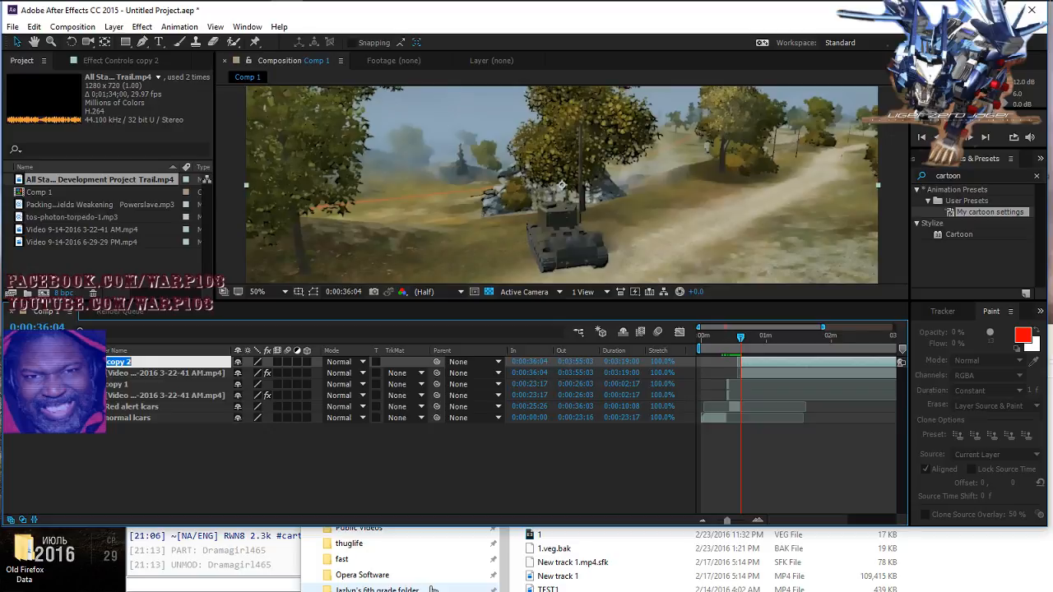
left_click(55, 362)
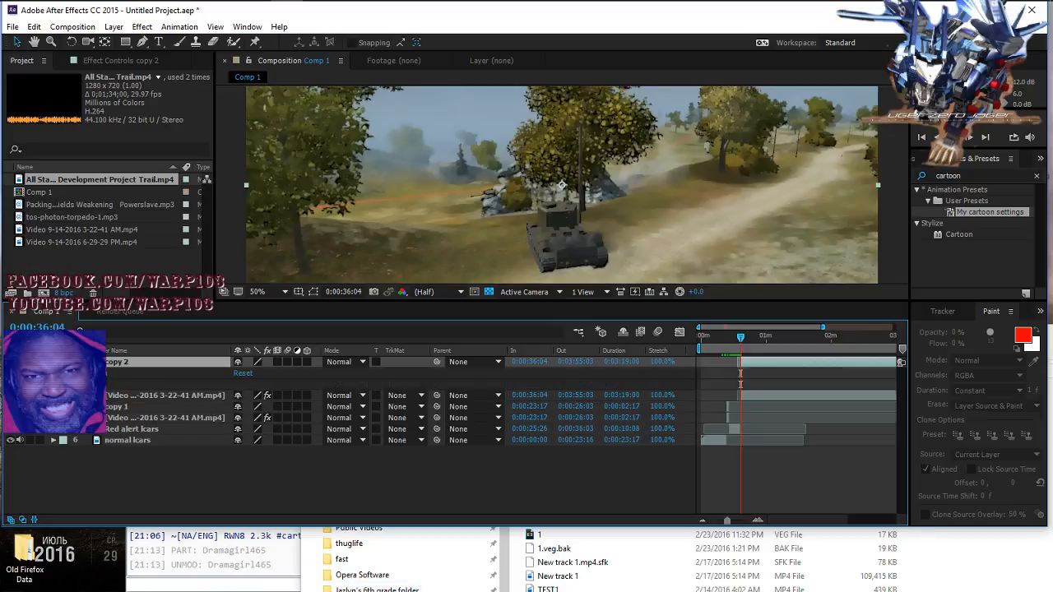
left_click(65, 373)
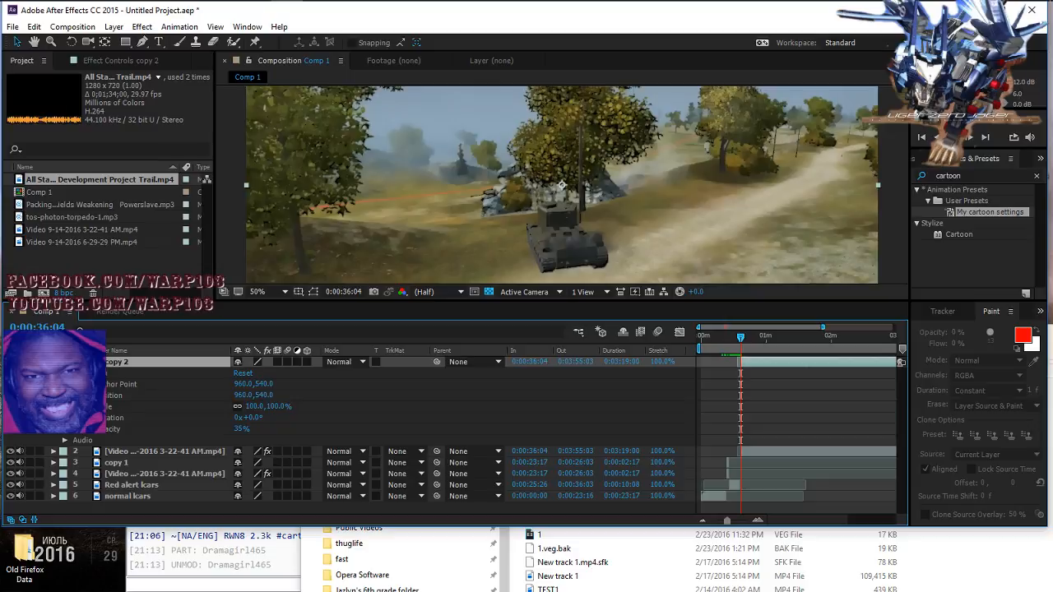
left_click(65, 373)
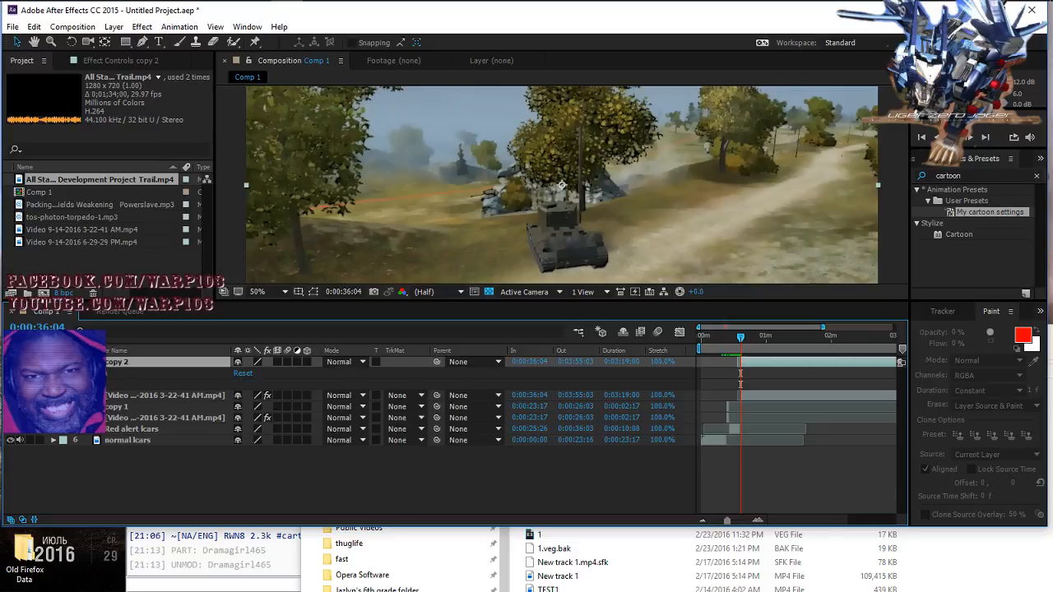
Step: Rename the copy 2 layer as Oba layer and set the current time to 0:00:17:18, within the normal lcars clip
right_click(133, 362)
left_click(239, 585)
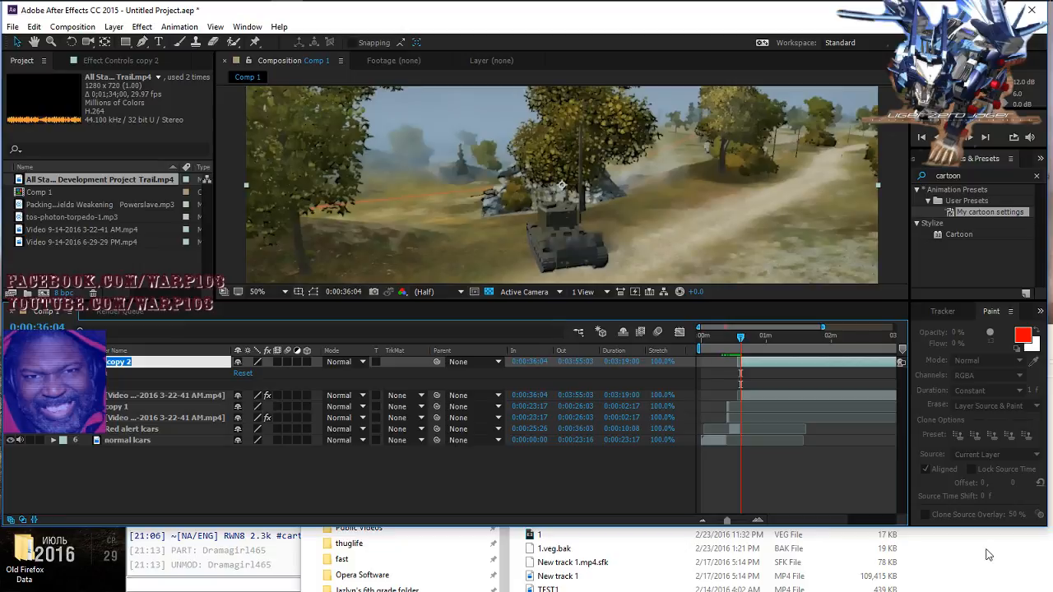
type("0")
type("ba")
type("I")
type("ayer")
key("Return")
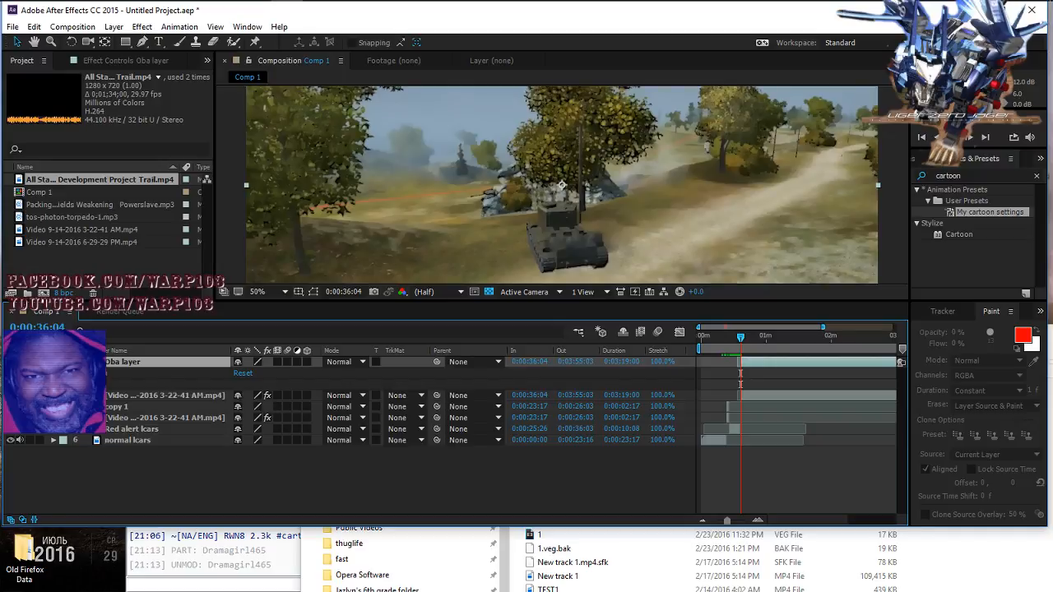
left_click(54, 362)
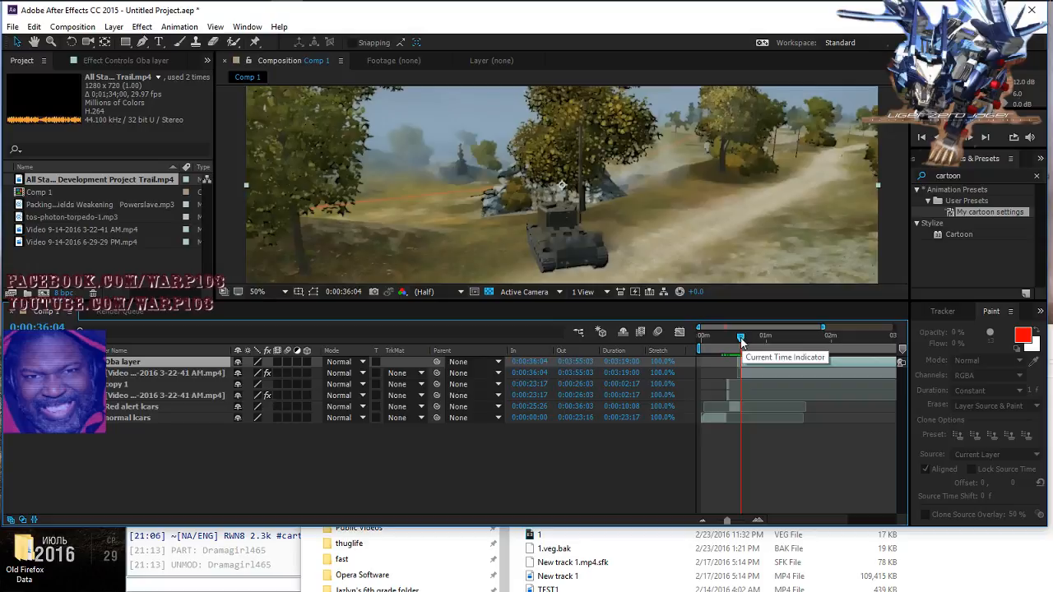
left_click_drag(739, 337, 719, 351)
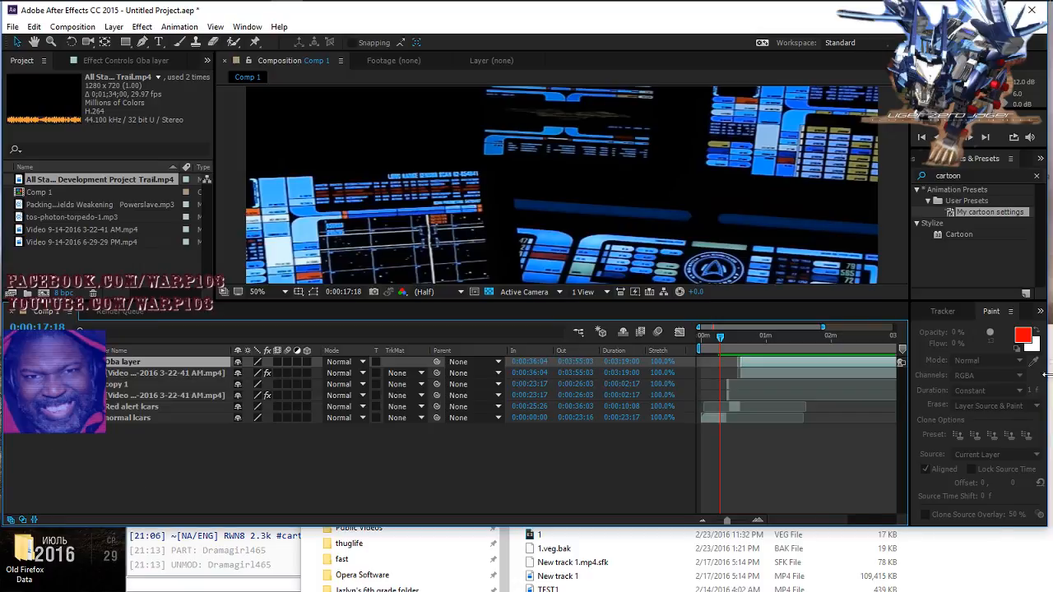
Step: Try the My cartoon settings preset on the normal lcars layer and undo it
left_click_drag(990, 211, 639, 212)
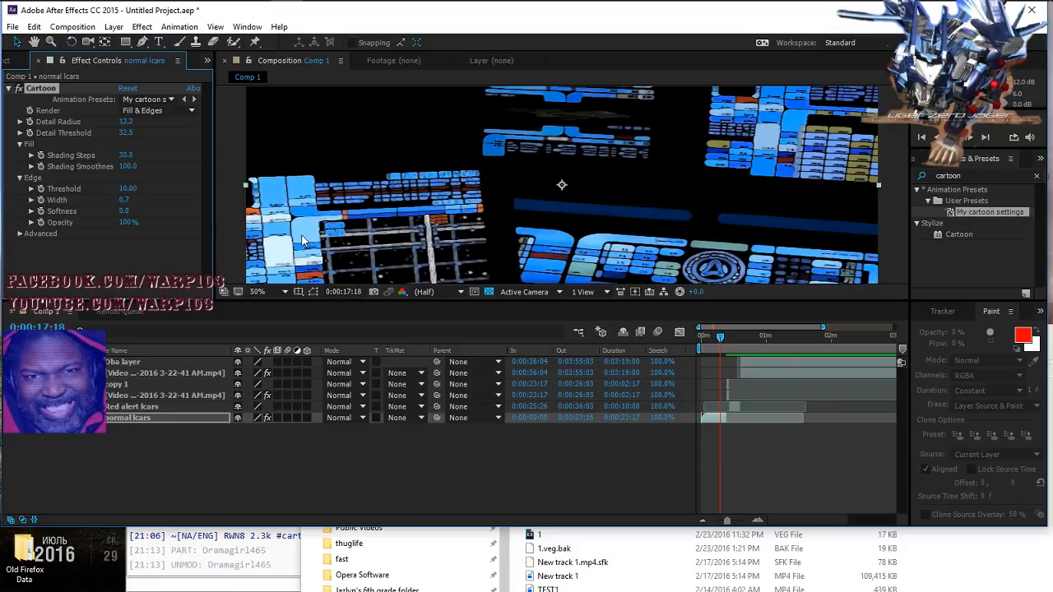
left_click(33, 27)
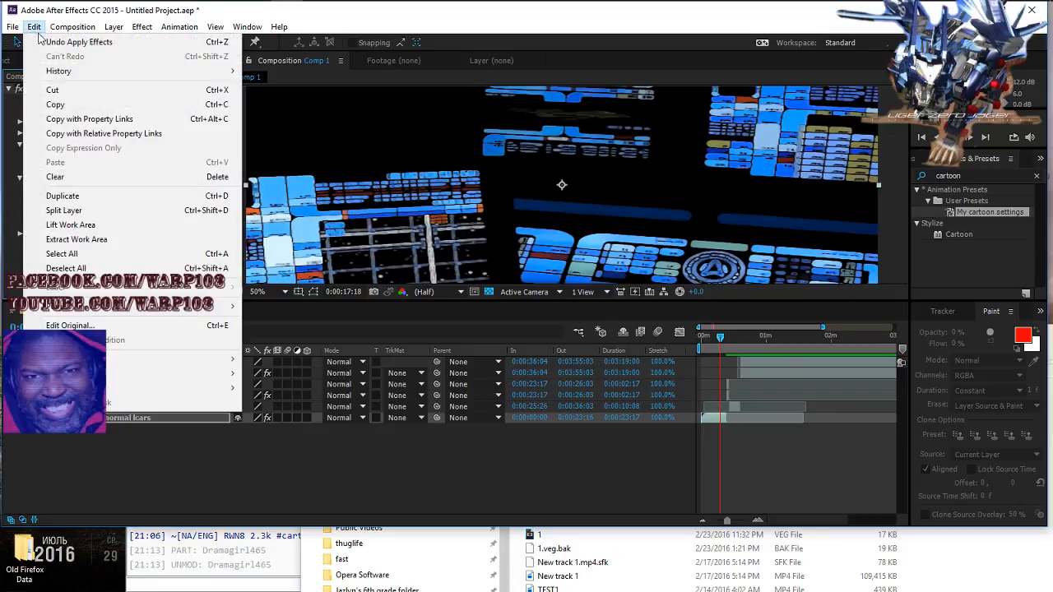
left_click(42, 38)
Step: Duplicate the normal lcars layer and rename the duplicate as oba lcars 2
right_click(128, 420)
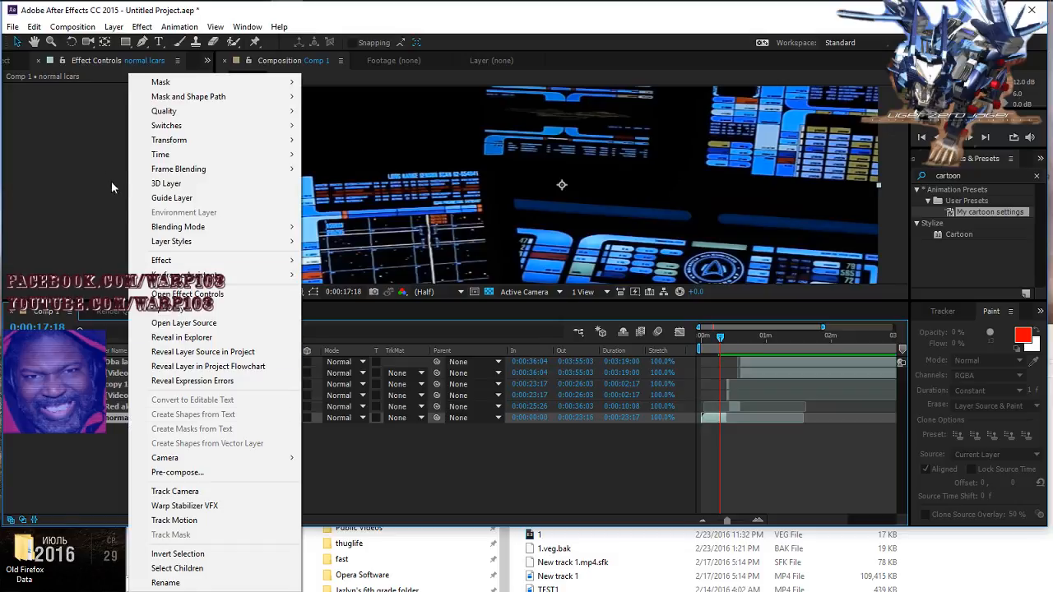
left_click(42, 32)
left_click(54, 195)
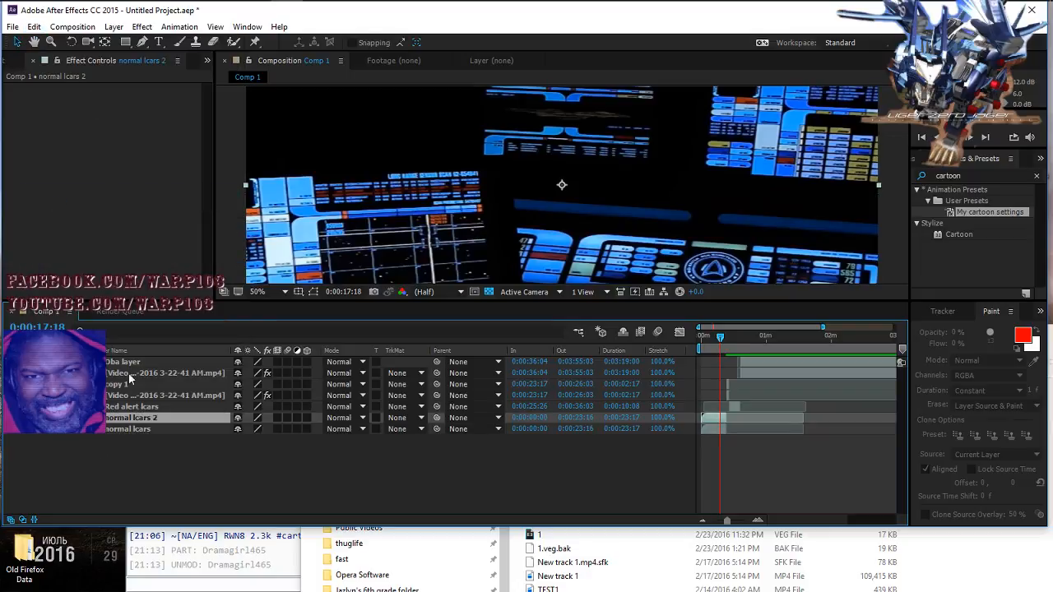
right_click(132, 422)
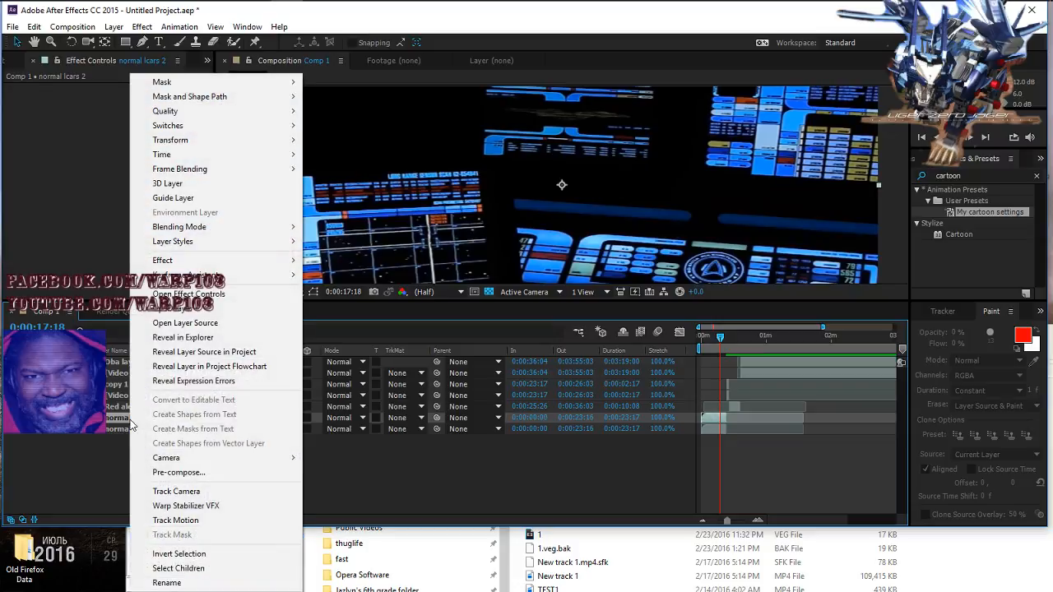
left_click(166, 583)
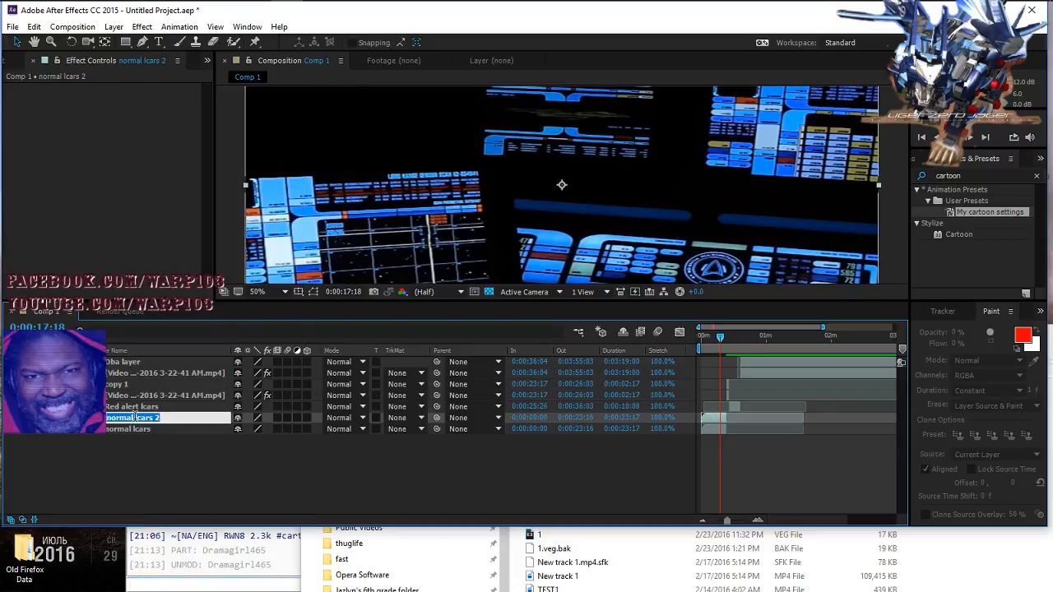
left_click_drag(134, 417, 105, 418)
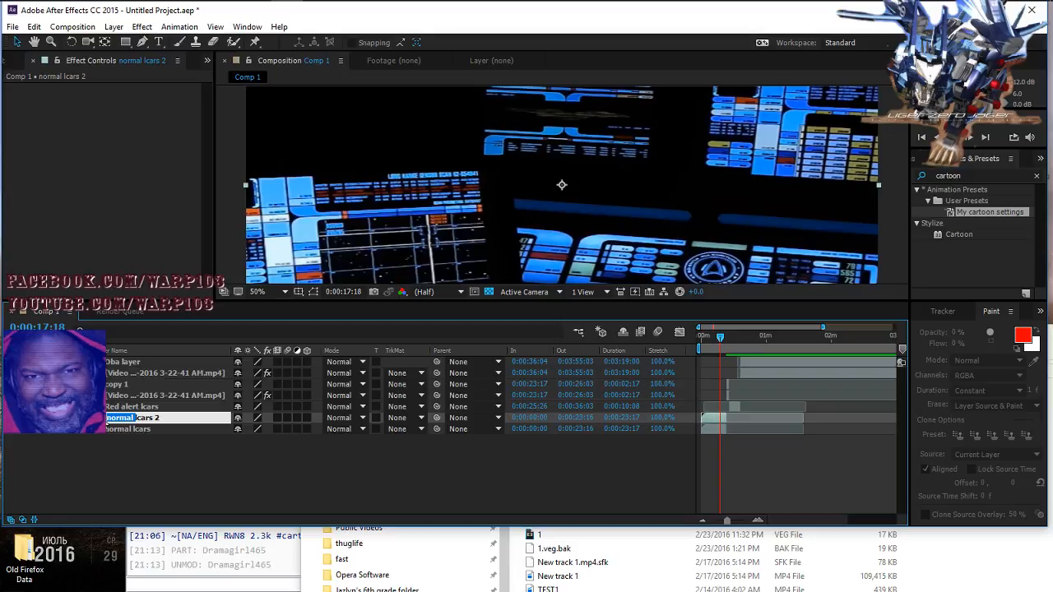
type("oba")
key("Return")
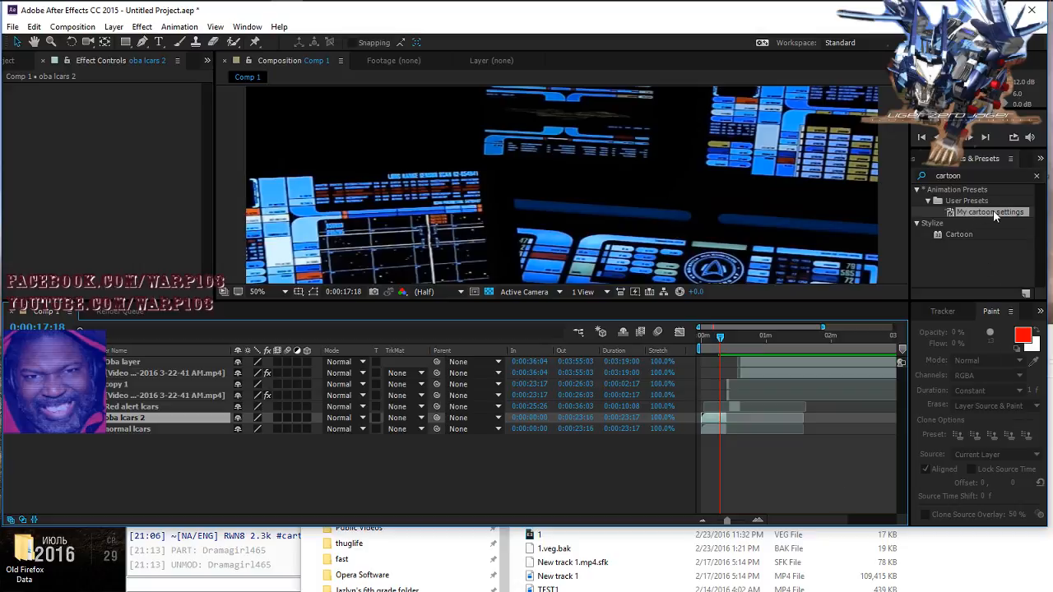
Step: Apply the My cartoon settings preset to the normal lcars layer and set the opacity of oba lcars 2 to 35%
left_click_drag(993, 210, 573, 210)
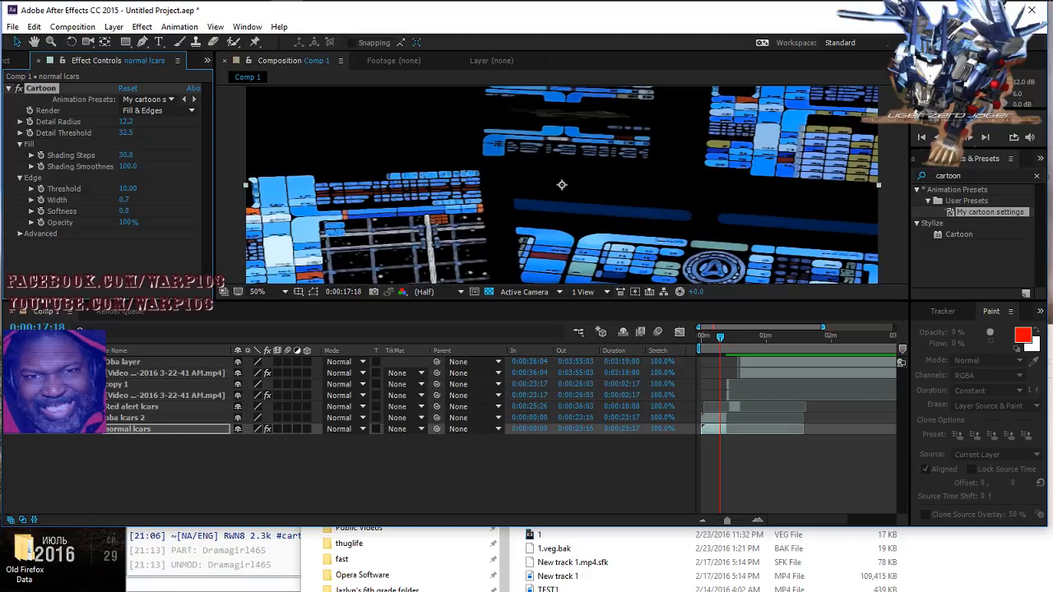
left_click(122, 417)
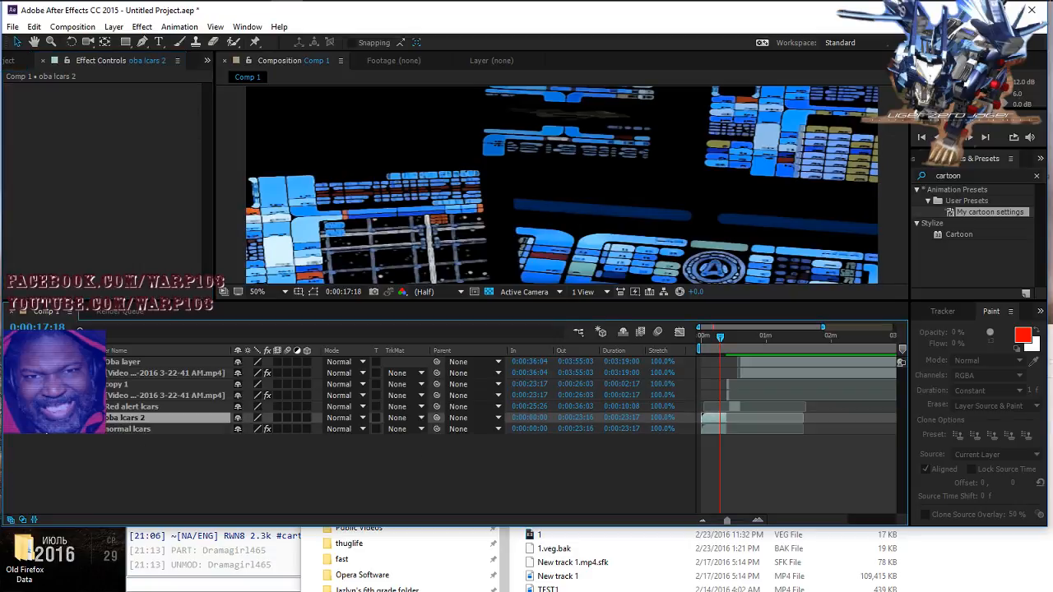
left_click(53, 418)
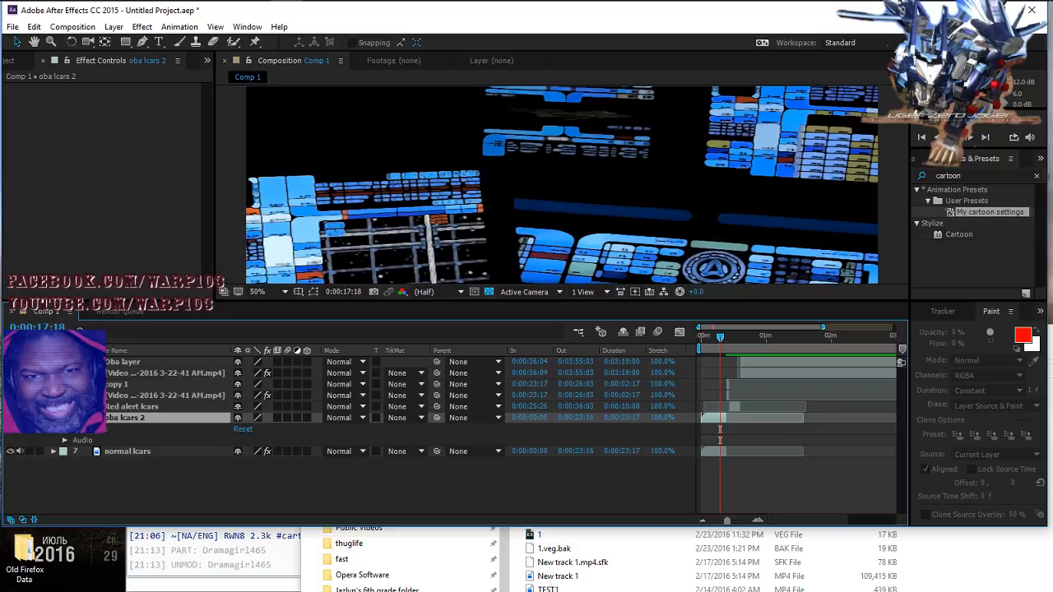
left_click(64, 429)
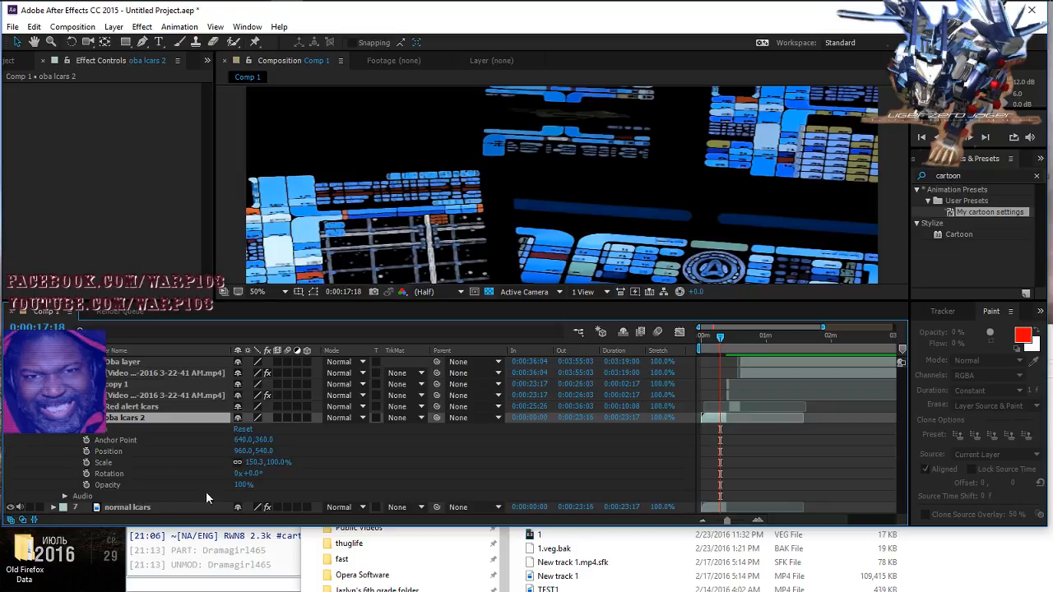
left_click(244, 486)
type("35")
key("Return")
left_click(53, 418)
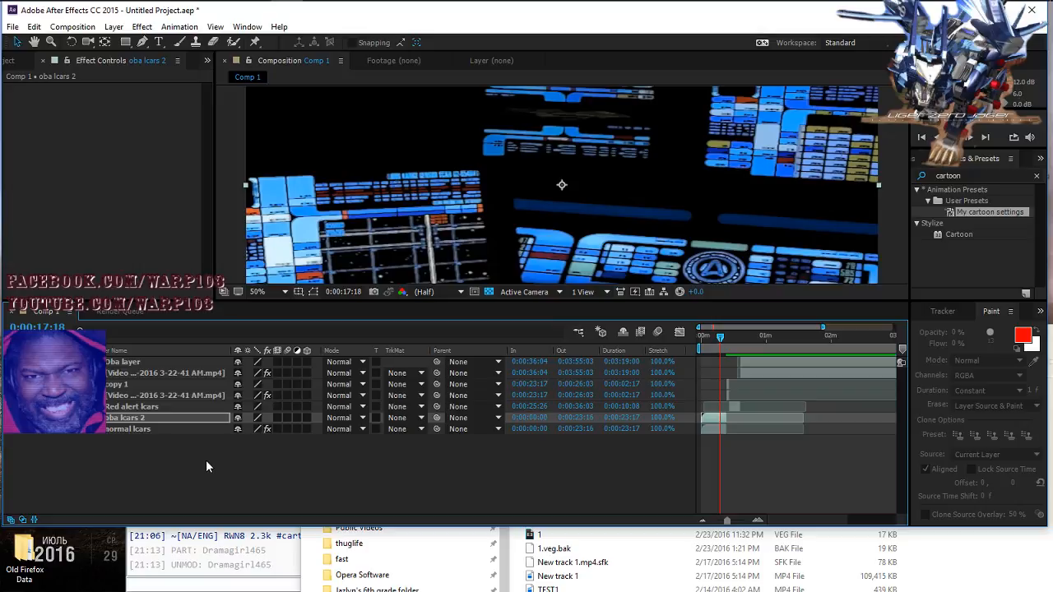
left_click(54, 418)
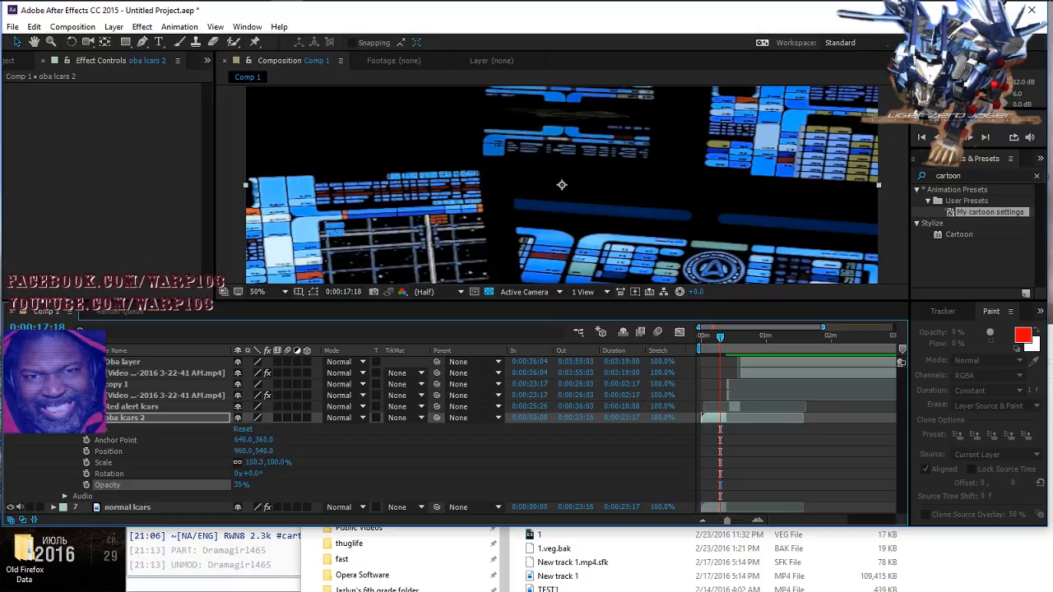
Step: Set the opacity of the oba lcars 2 layer to 50% and collapse its properties
left_click(53, 418)
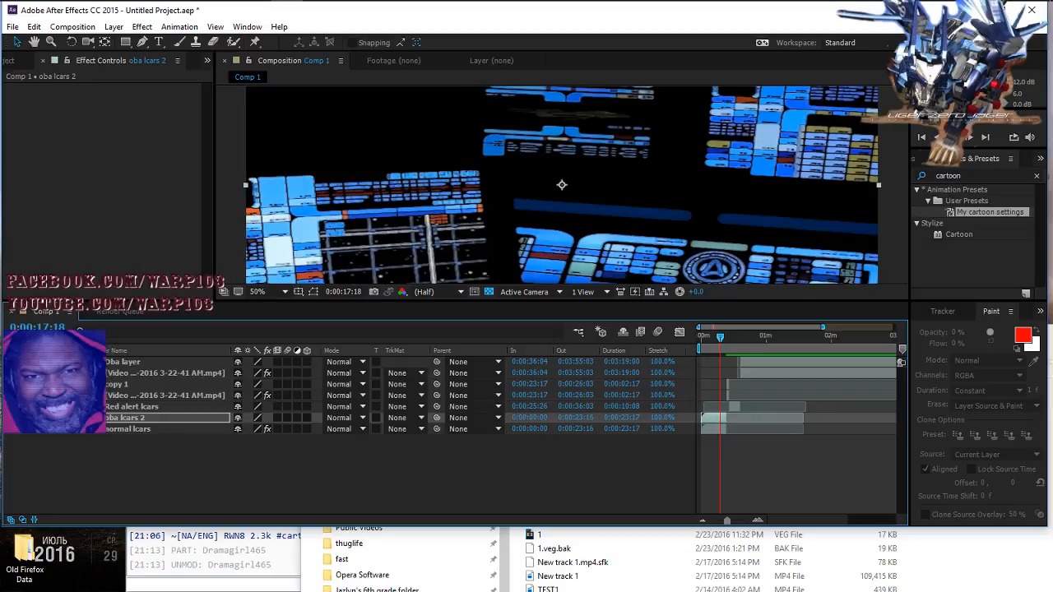
left_click(54, 417)
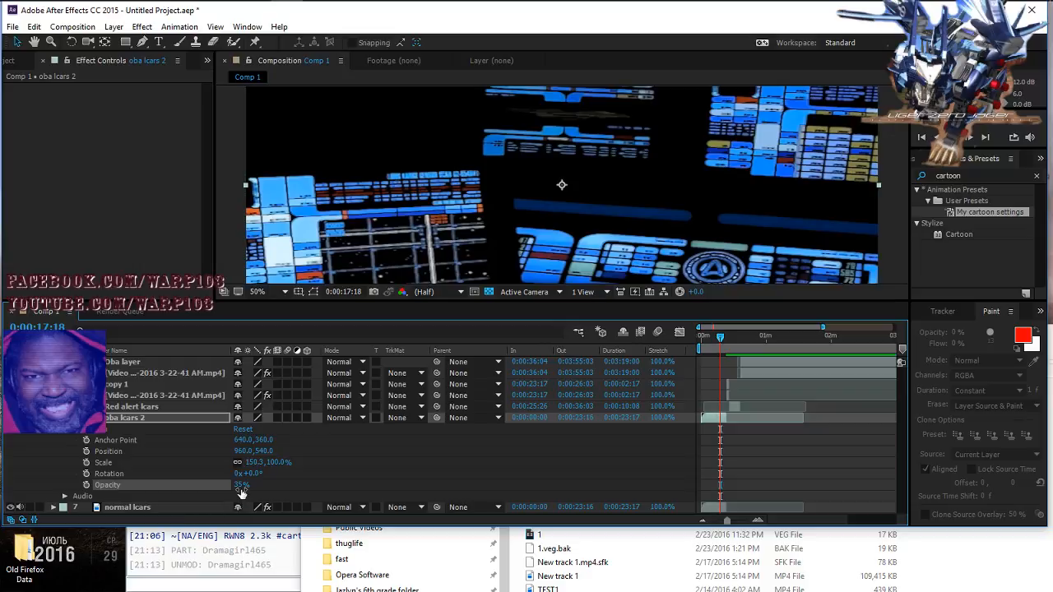
left_click_drag(241, 485, 250, 490)
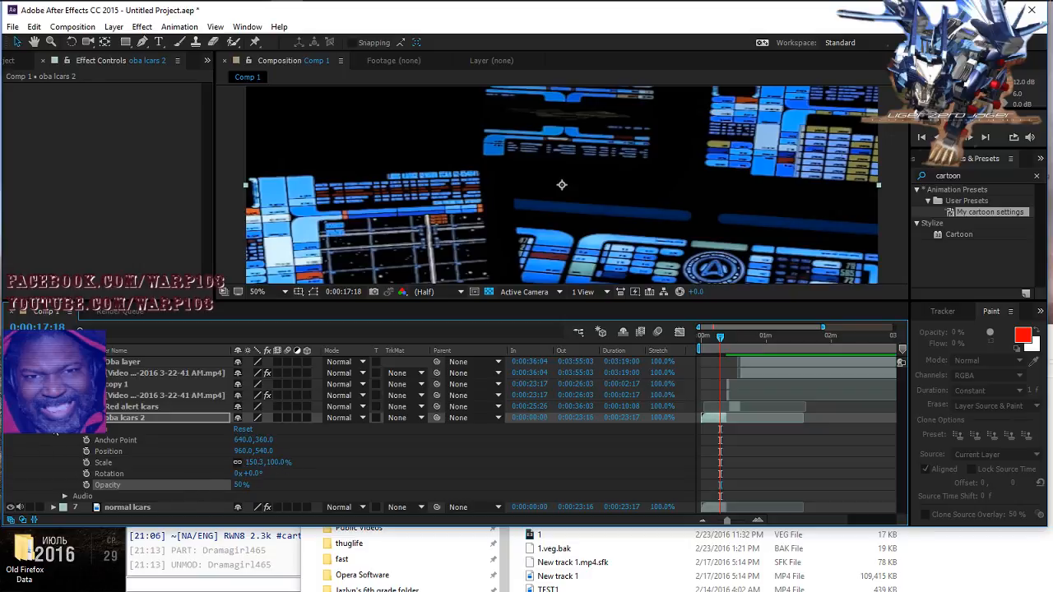
left_click(54, 417)
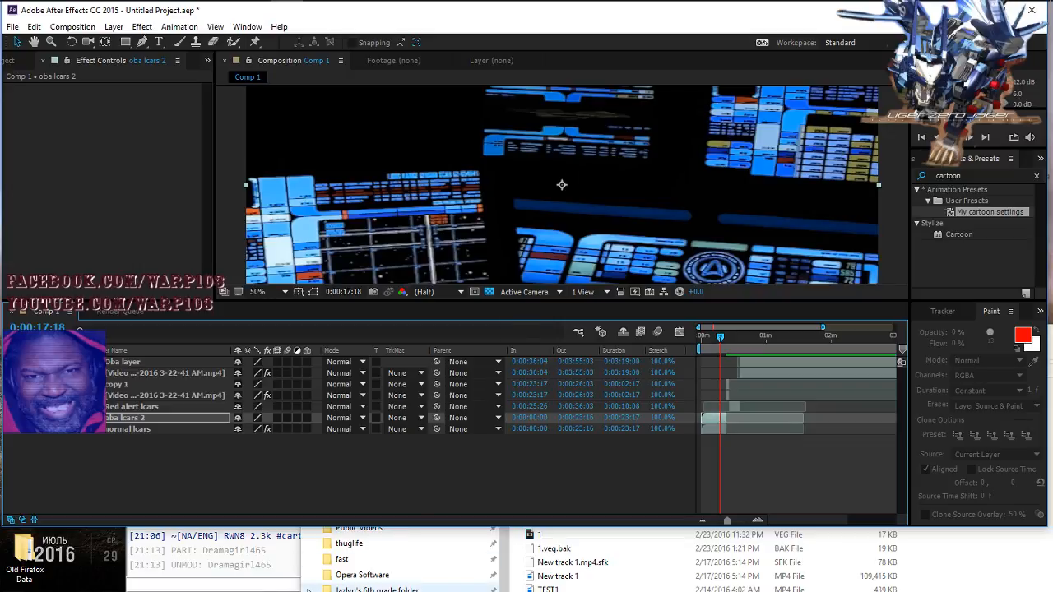
Step: Bring the Documents folder window forward, move it fully into view and close it
left_click(304, 582)
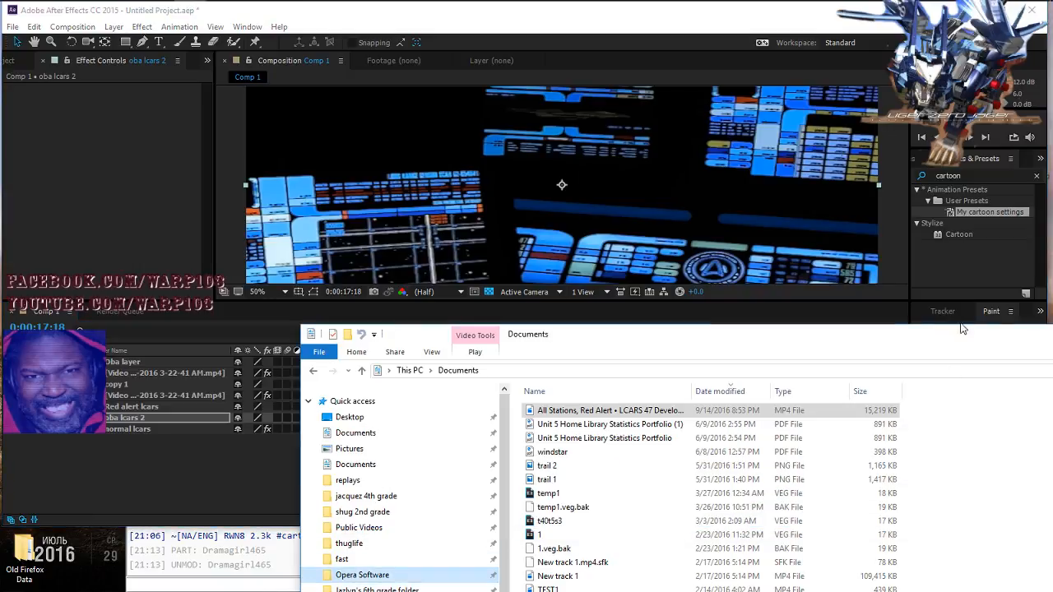
left_click_drag(948, 339, 834, 334)
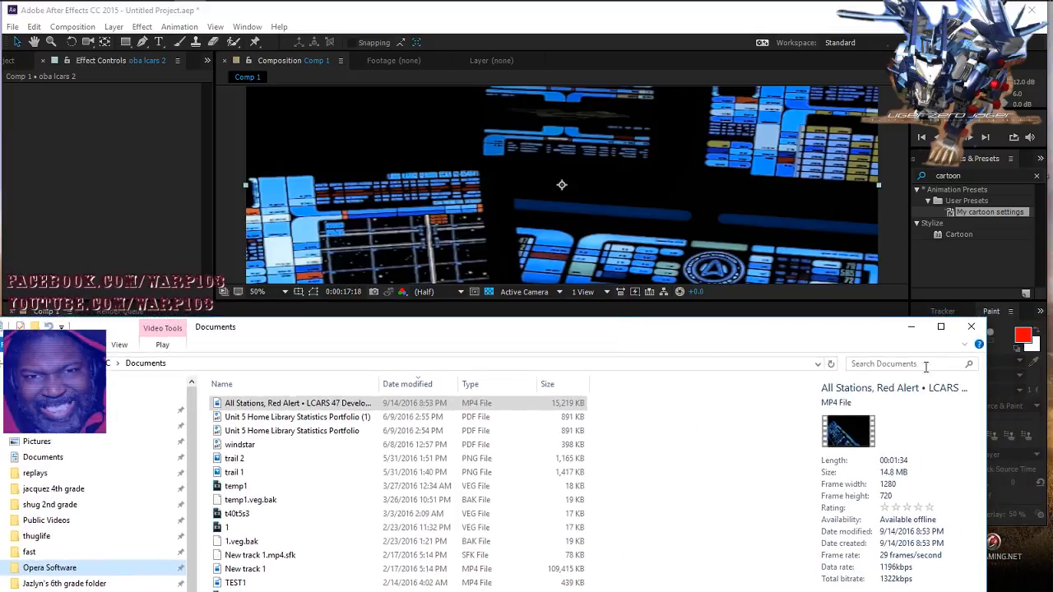
left_click(971, 333)
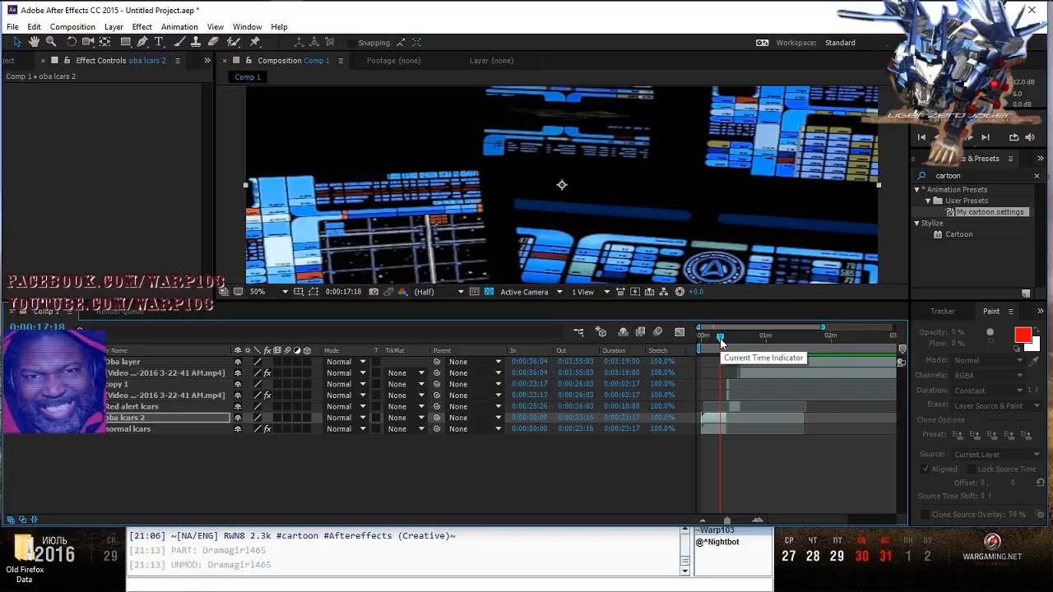
Step: At 0:00:22:13, set the opacity of oba lcars 2 to 35% and start keyframing it there
left_click(721, 338)
left_click_drag(722, 337, 727, 342)
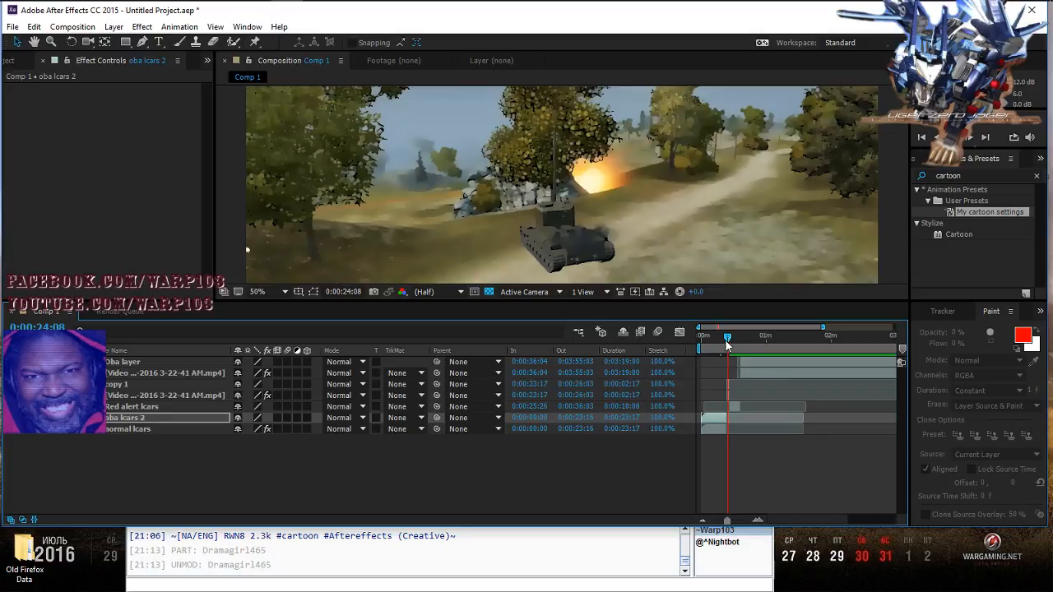
left_click_drag(727, 341, 725, 346)
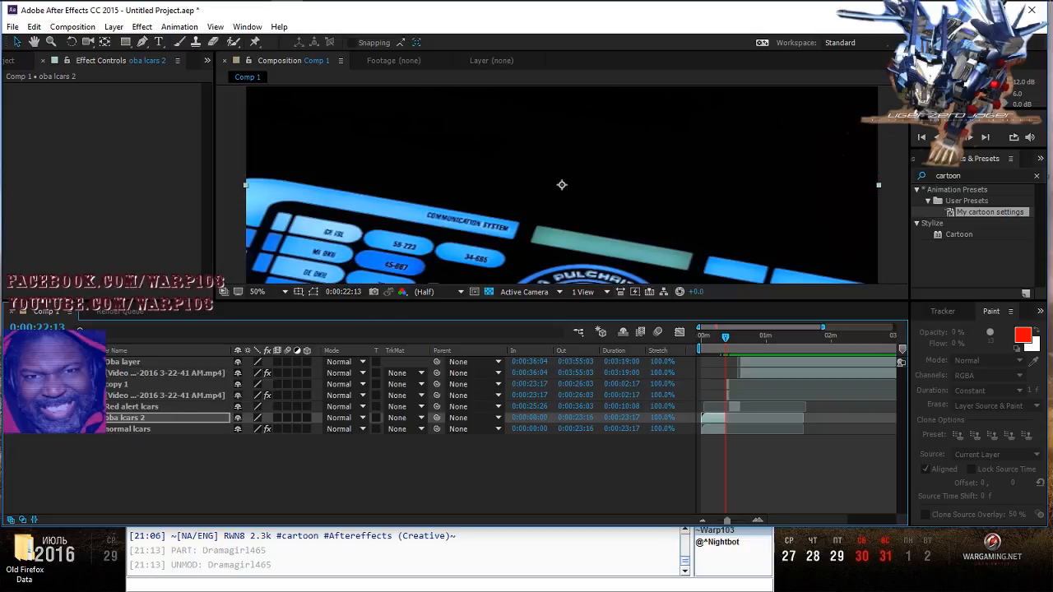
left_click(53, 418)
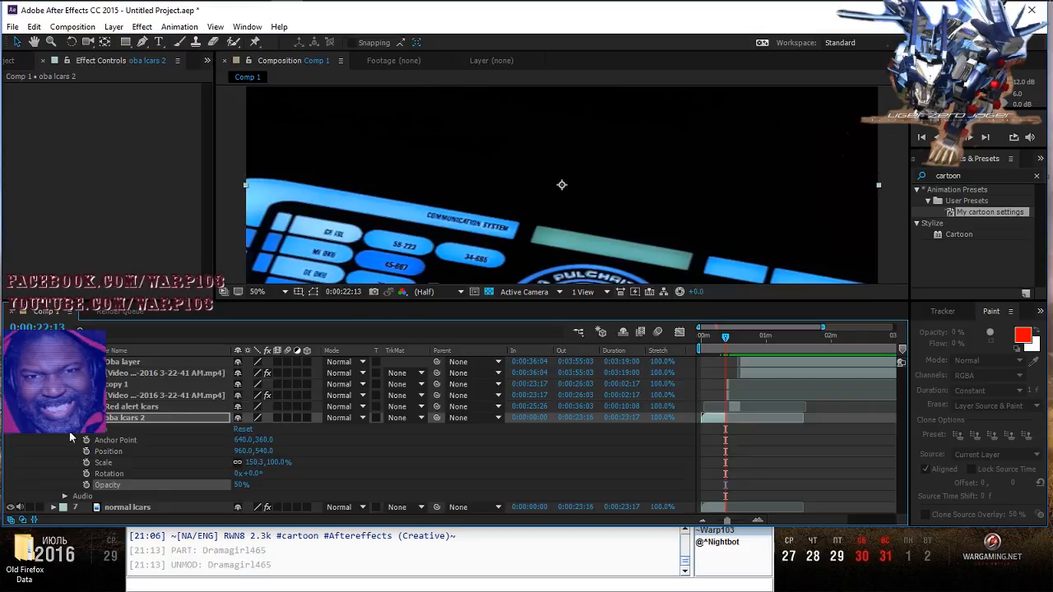
left_click(238, 484)
key("Return")
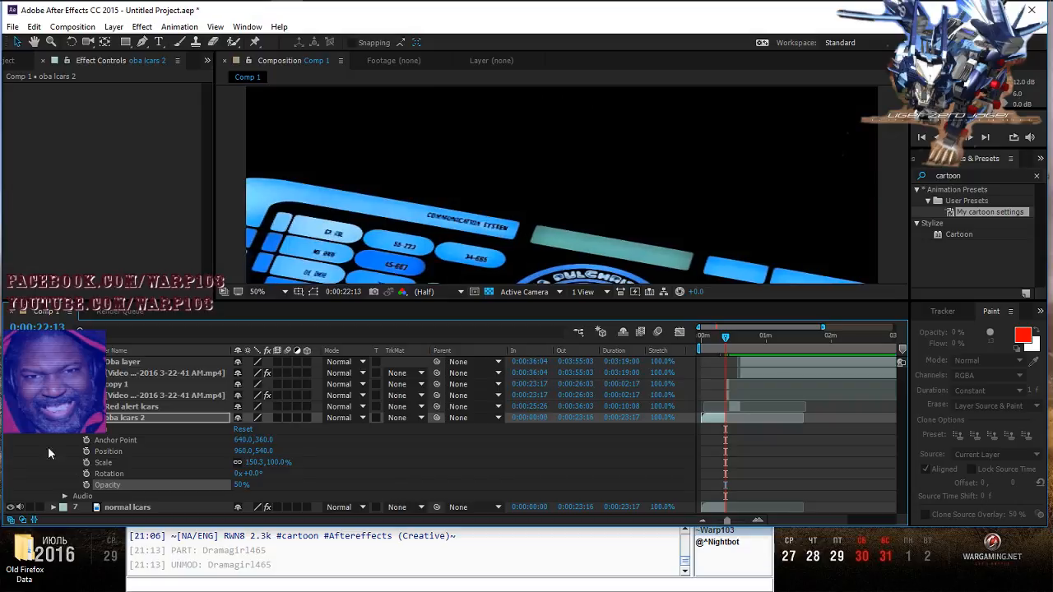
left_click_drag(236, 487, 236, 490)
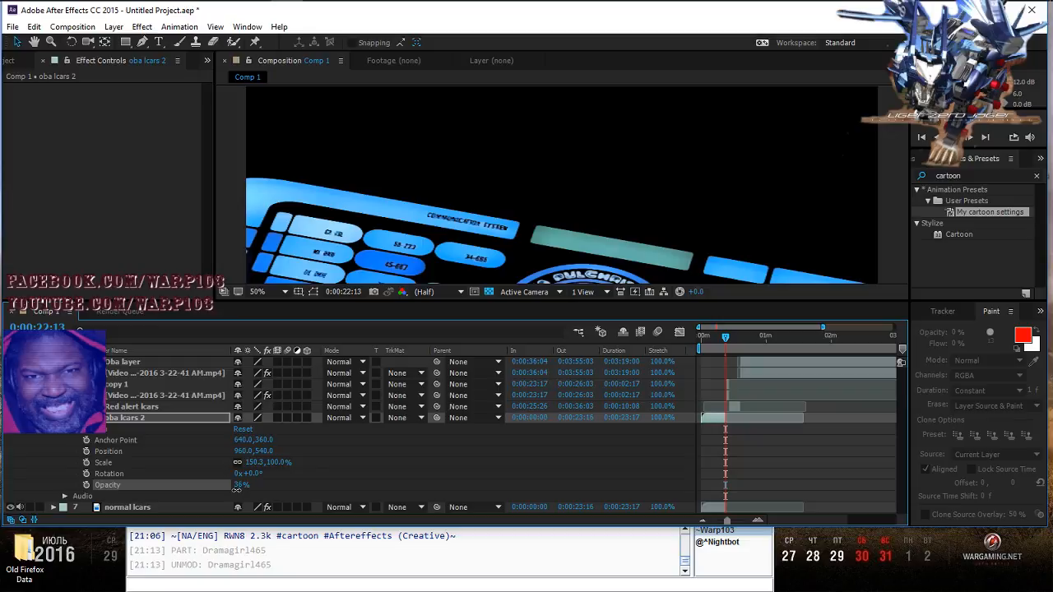
left_click_drag(237, 490, 237, 491)
left_click_drag(237, 490, 236, 490)
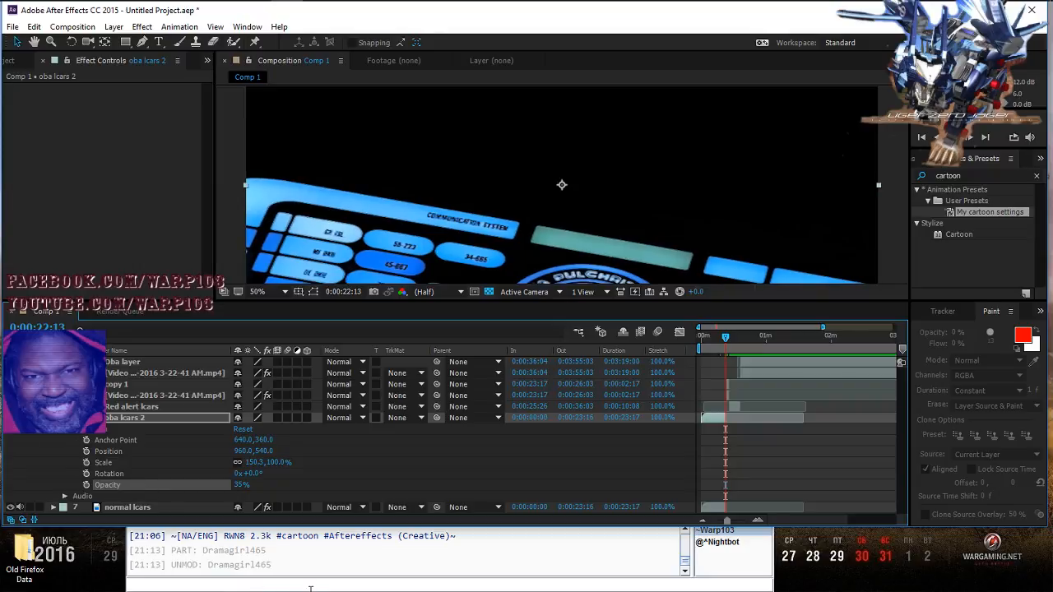
left_click(85, 485)
Step: Step back to 0:00:21:17 and add a 50% opacity keyframe on oba lcars 2
left_click_drag(726, 339, 725, 340)
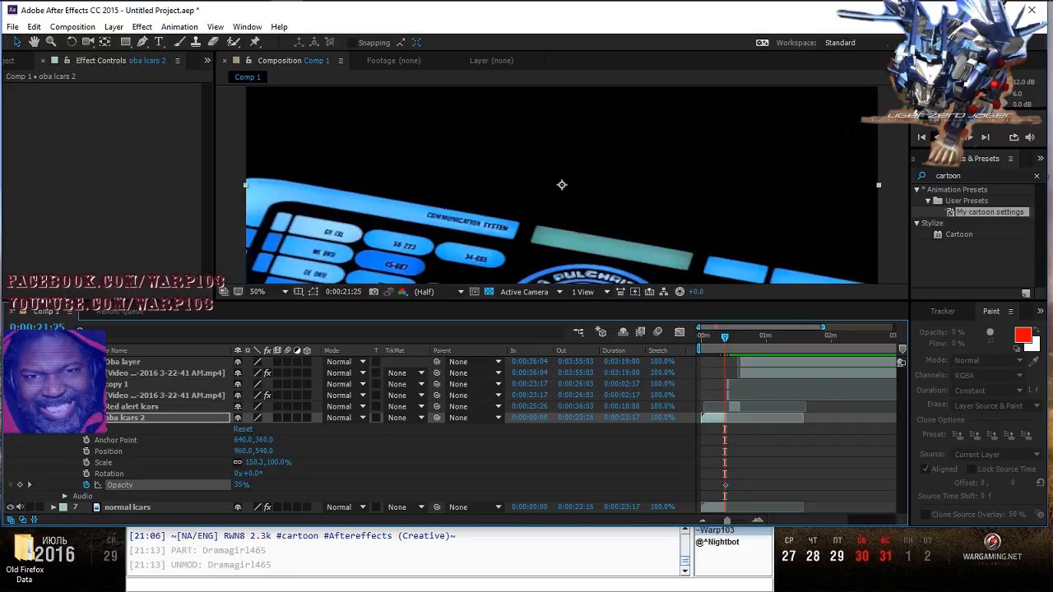
left_click(937, 137)
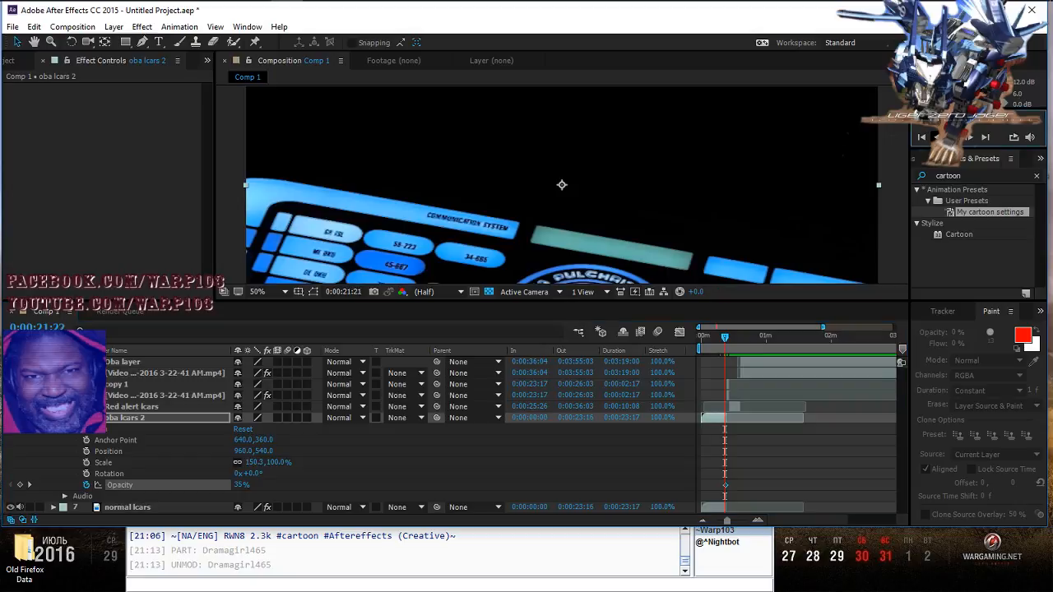
left_click(936, 137)
left_click(936, 137)
left_click(937, 137)
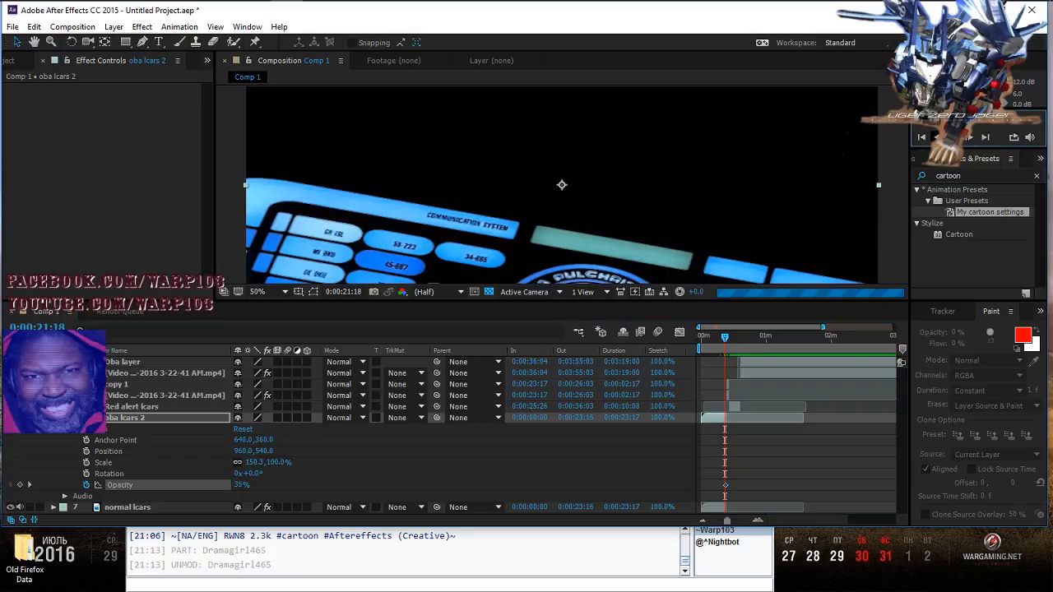
left_click(936, 138)
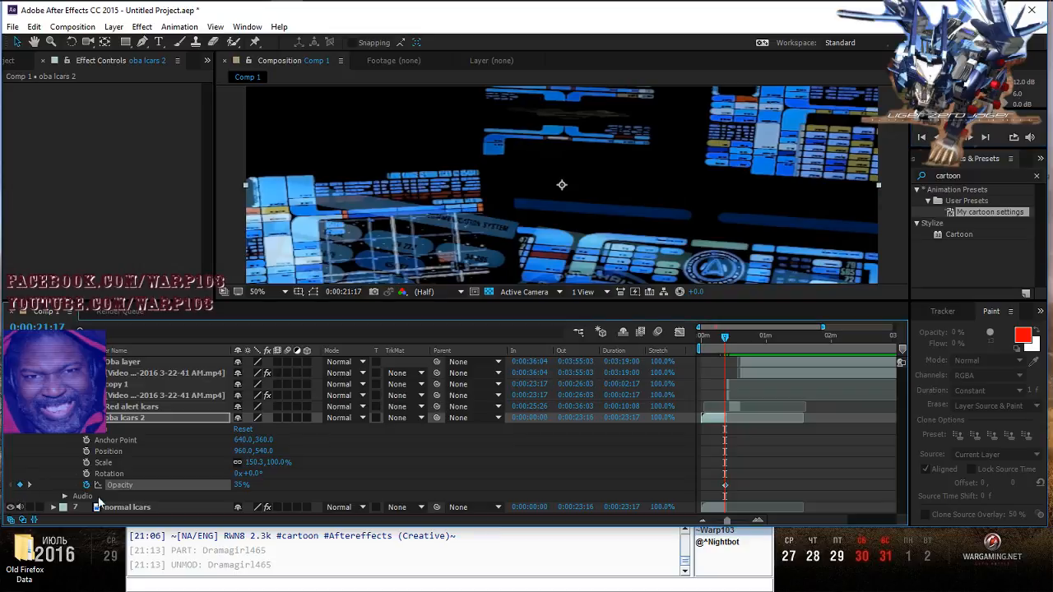
left_click_drag(243, 490, 250, 484)
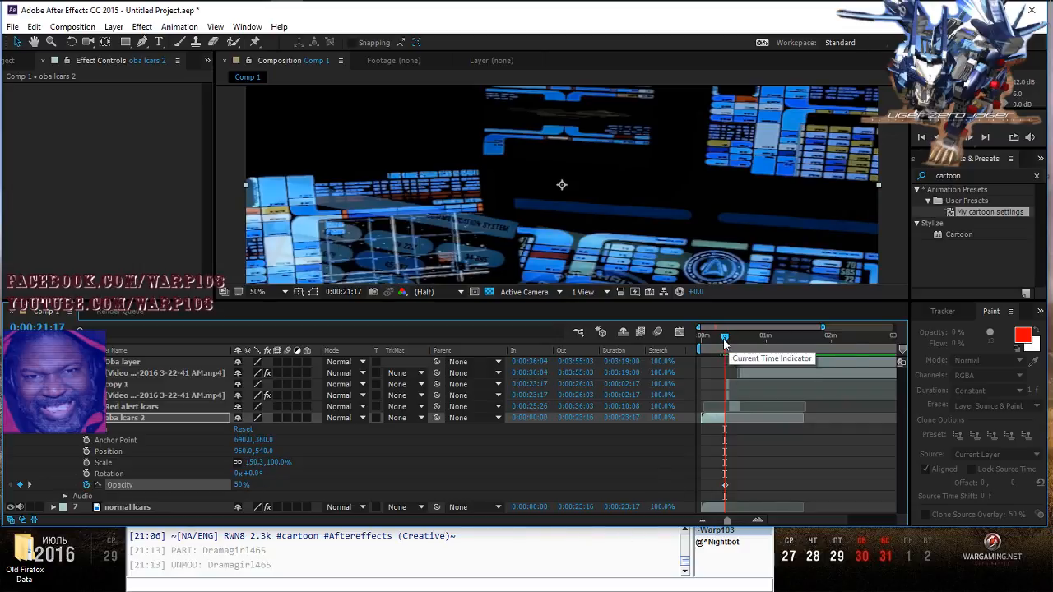
Step: Scrub between about 0:00:12:22 and 0:00:23:01 to check the opacity change on oba lcars 2
left_click_drag(724, 343, 713, 346)
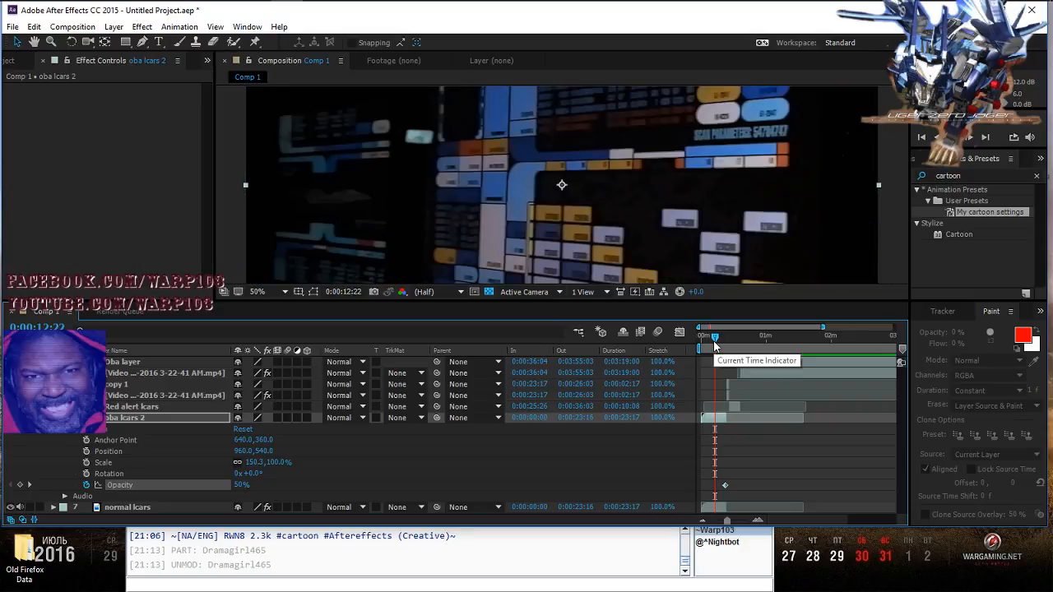
key("space")
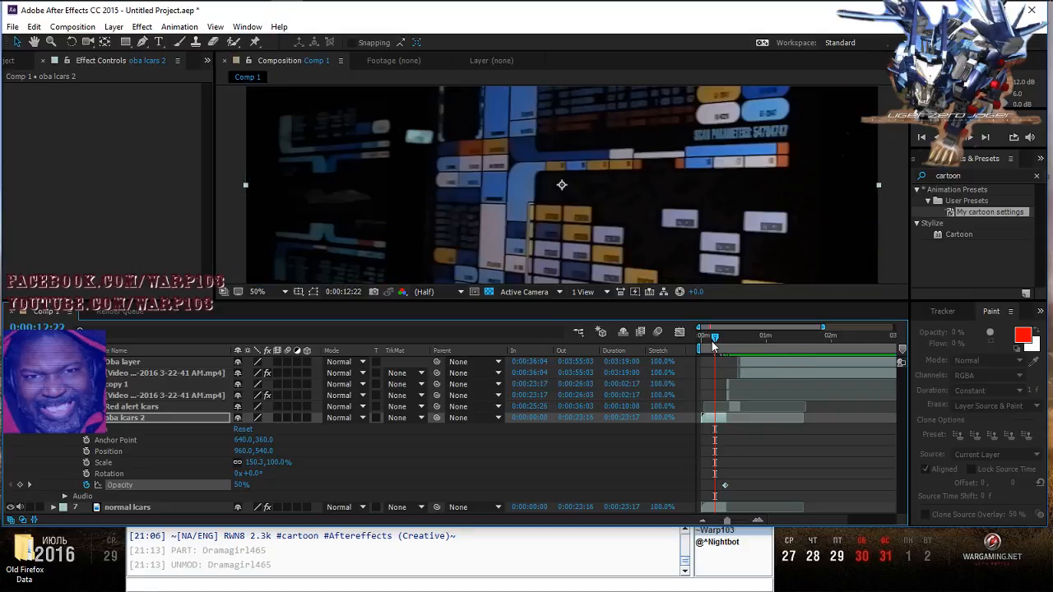
left_click_drag(713, 343, 718, 344)
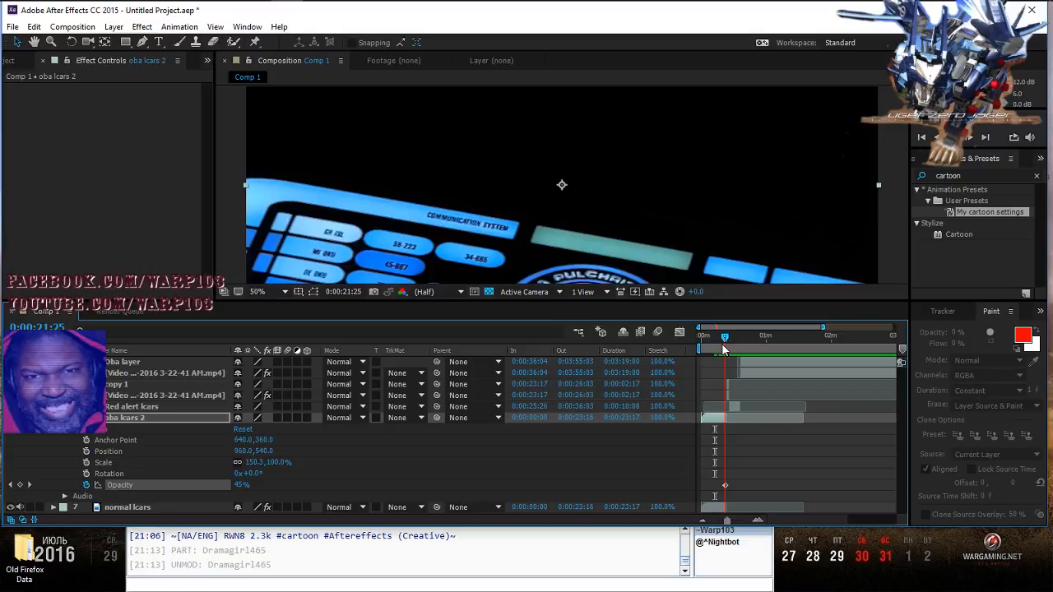
left_click(724, 344)
left_click(723, 344)
left_click(724, 349)
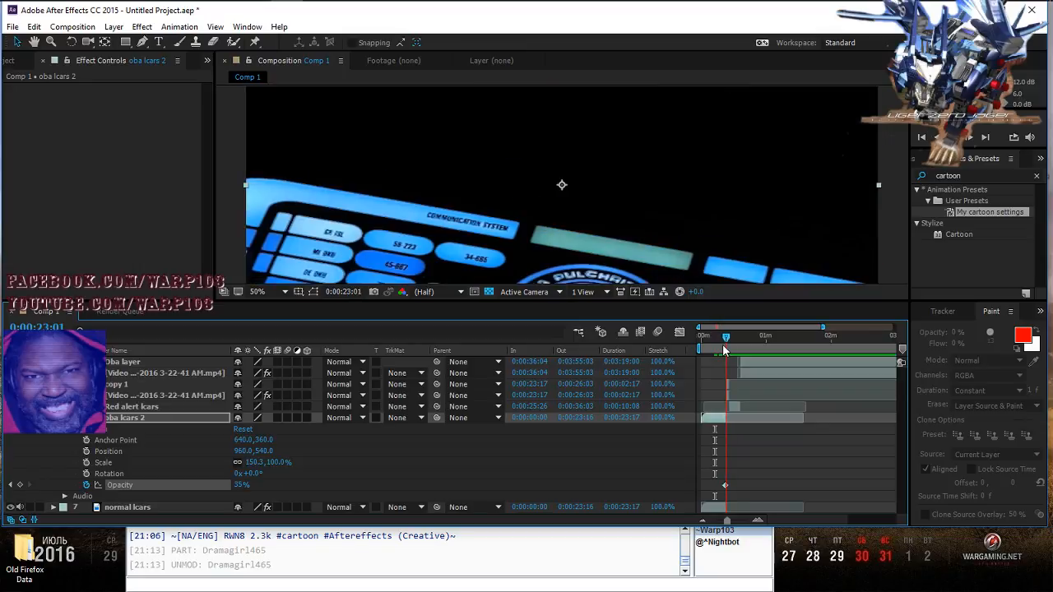
left_click(722, 348)
left_click(722, 348)
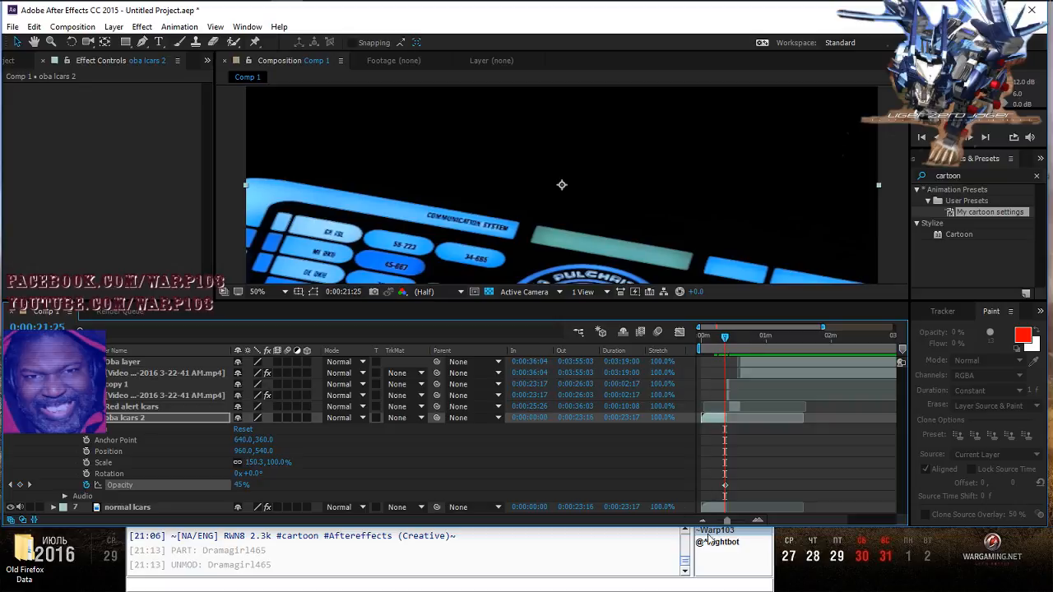
Step: Add a 35% opacity keyframe on oba lcars 2 at 0:00:21:20, just after the 50% keyframe
left_click_drag(728, 522, 746, 521)
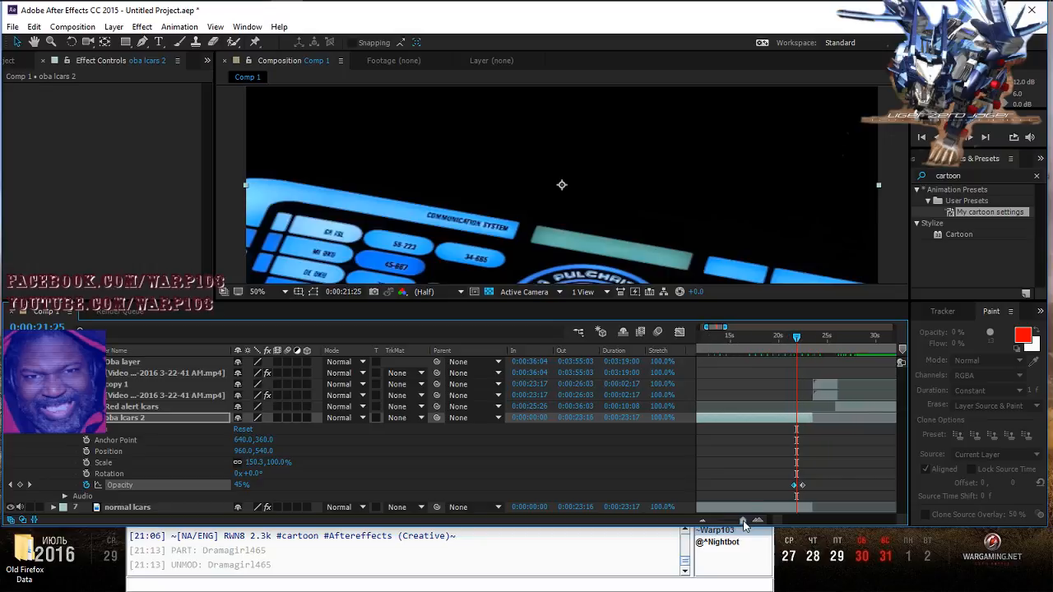
left_click(793, 336)
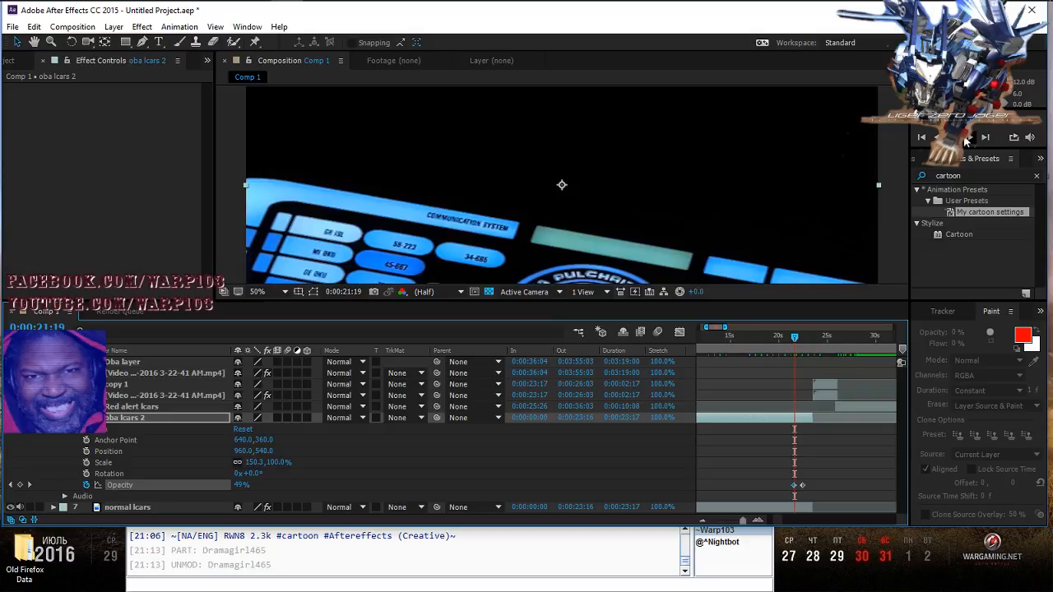
left_click(966, 139)
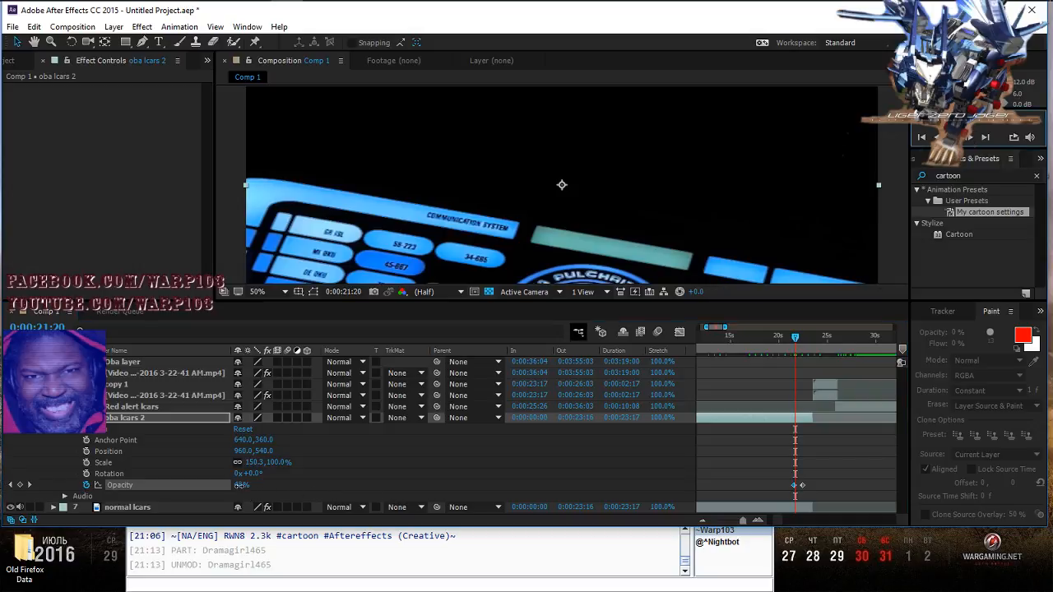
left_click_drag(237, 486, 236, 490)
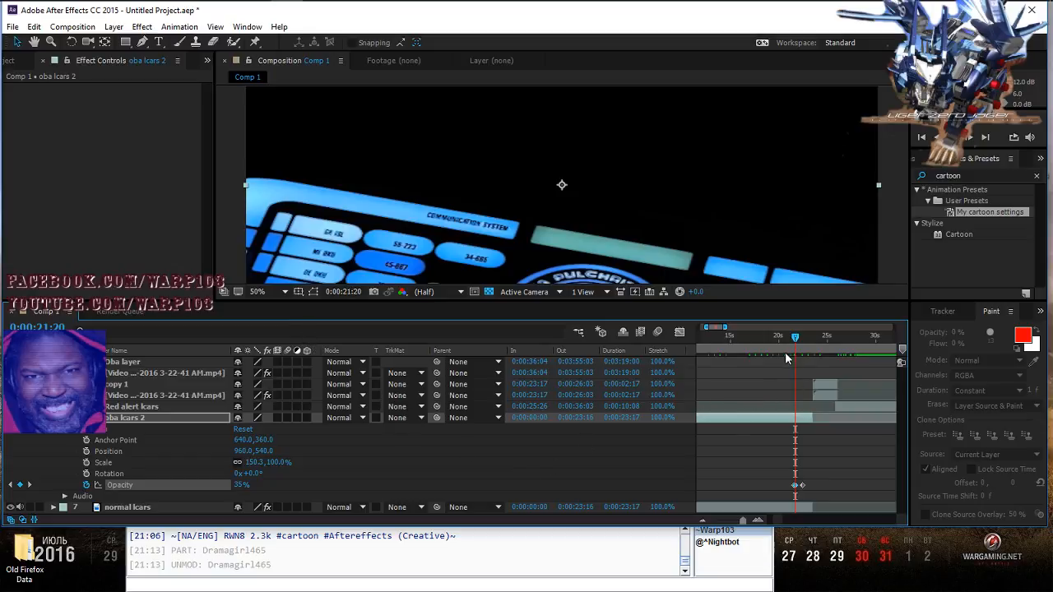
Step: Scrub back through the LCARS clip to 0:00:07:00 to check the overlay, and collapse and deselect the oba lcars 2 layer
left_click_drag(794, 343, 723, 348)
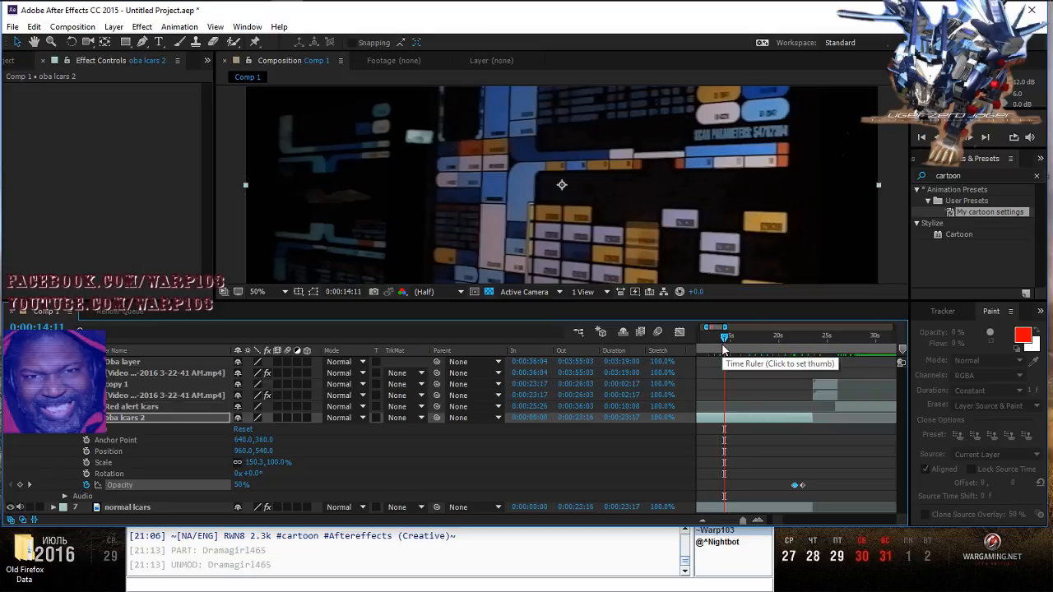
left_click_drag(722, 339, 712, 342)
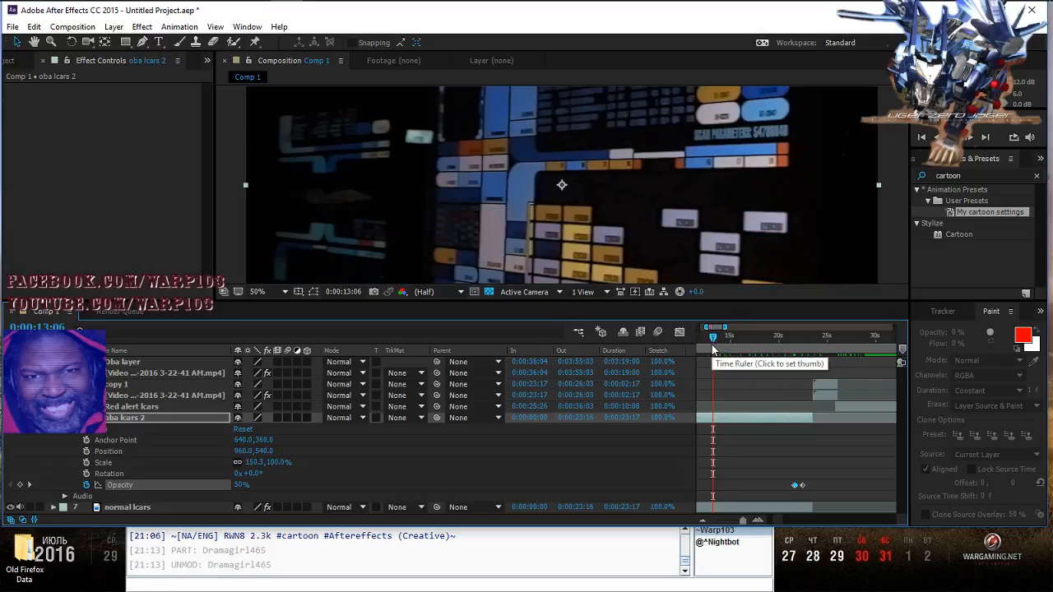
left_click(712, 345)
left_click(710, 344)
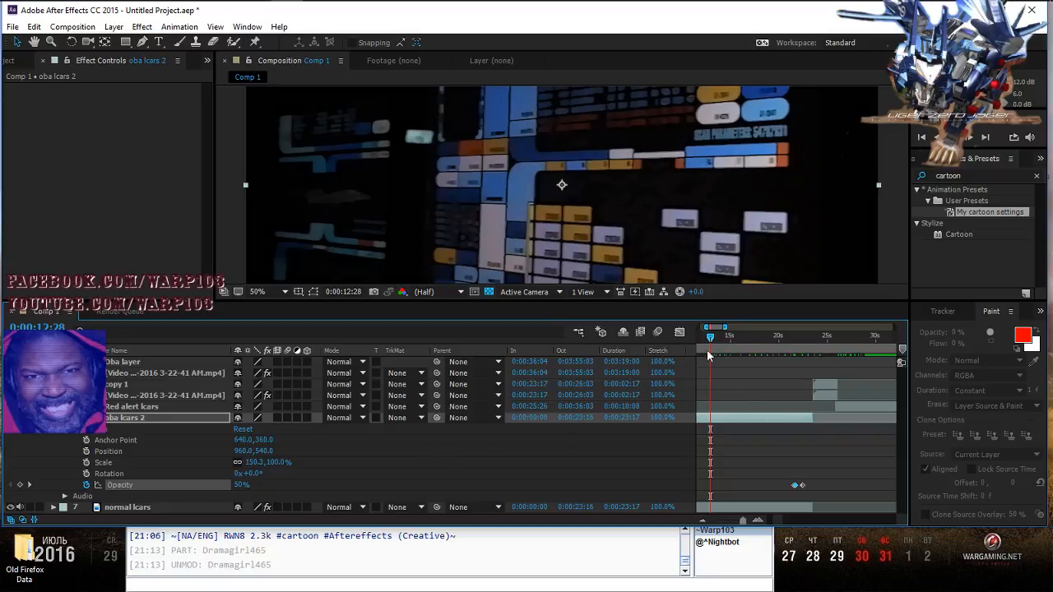
left_click_drag(710, 337, 729, 341)
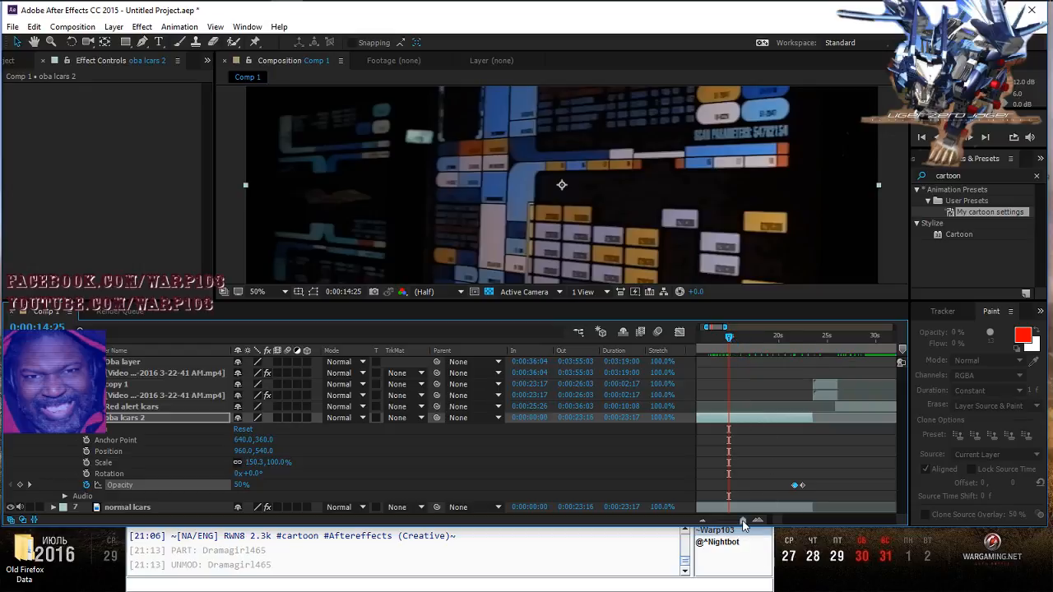
mouse_move(742, 520)
left_mouse_down()
mouse_move(704, 525)
mouse_move(727, 527)
left_mouse_up()
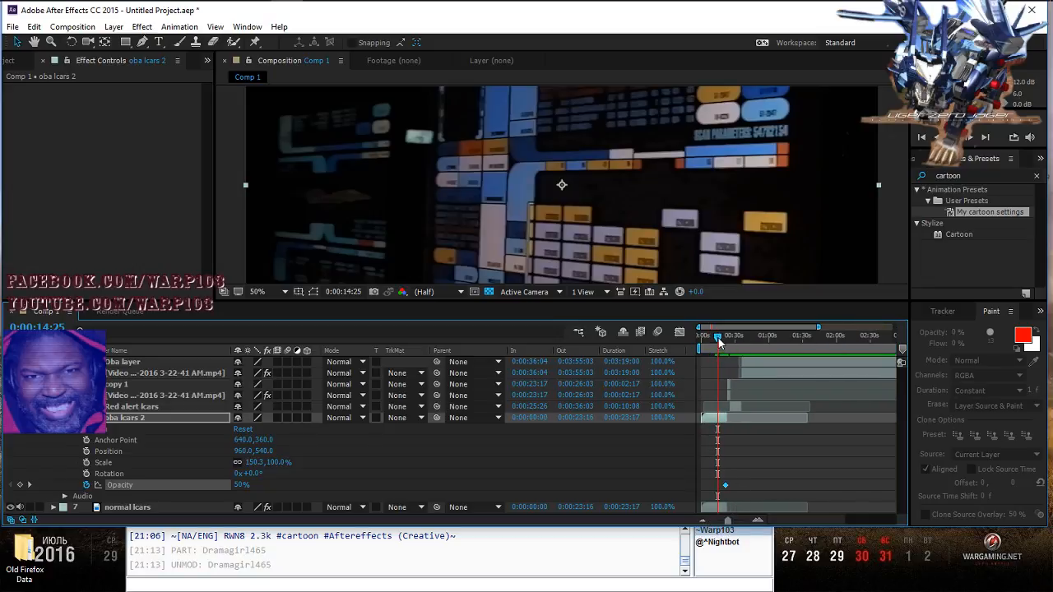
mouse_move(717, 338)
left_mouse_down()
mouse_move(727, 344)
mouse_move(704, 342)
mouse_move(714, 344)
left_mouse_up()
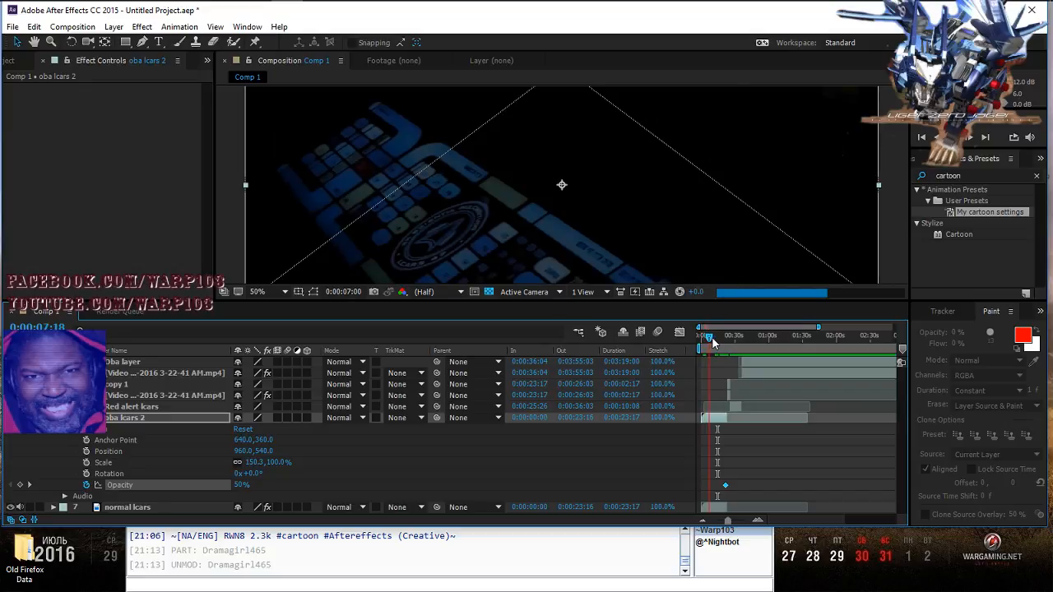
mouse_move(714, 343)
left_mouse_down()
mouse_move(726, 347)
mouse_move(712, 352)
left_mouse_up()
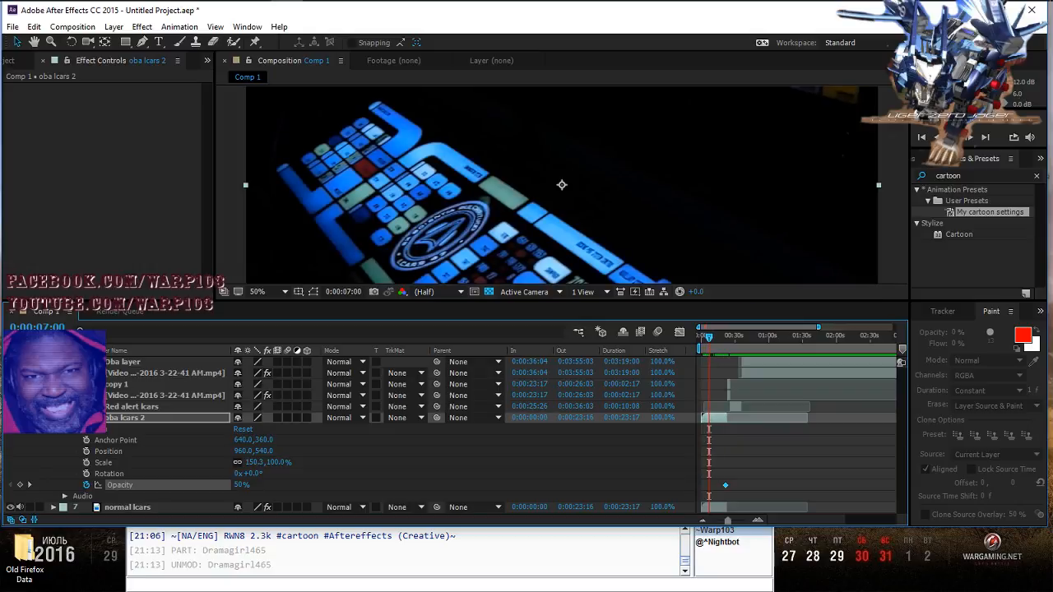
key("ctrl+shift+a")
left_click(53, 418)
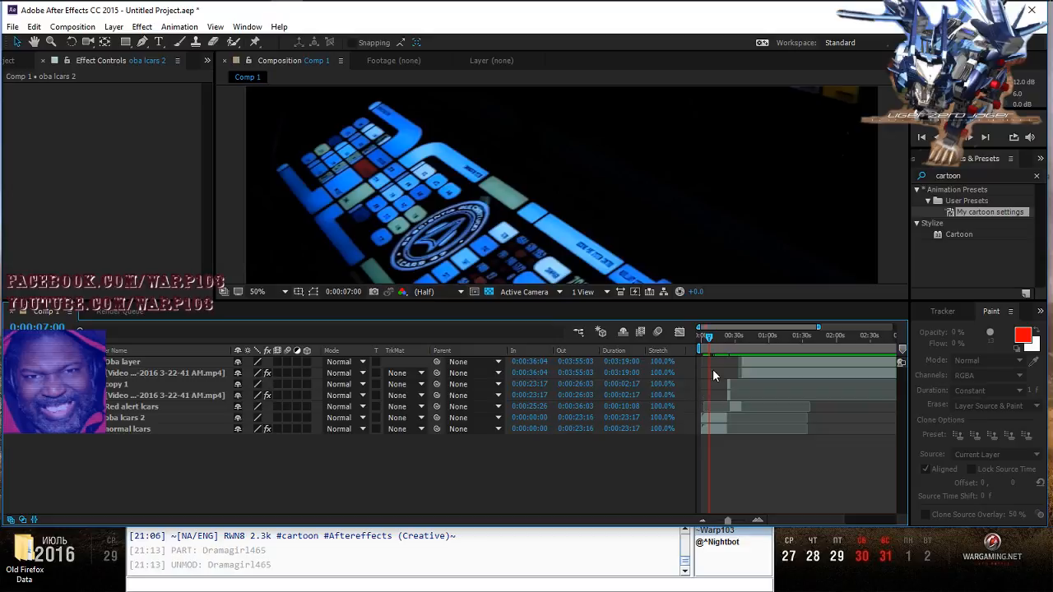
Step: Split both the oba lcars 2 and normal lcars layers at 0:00:09:28
left_click_drag(710, 339, 727, 343)
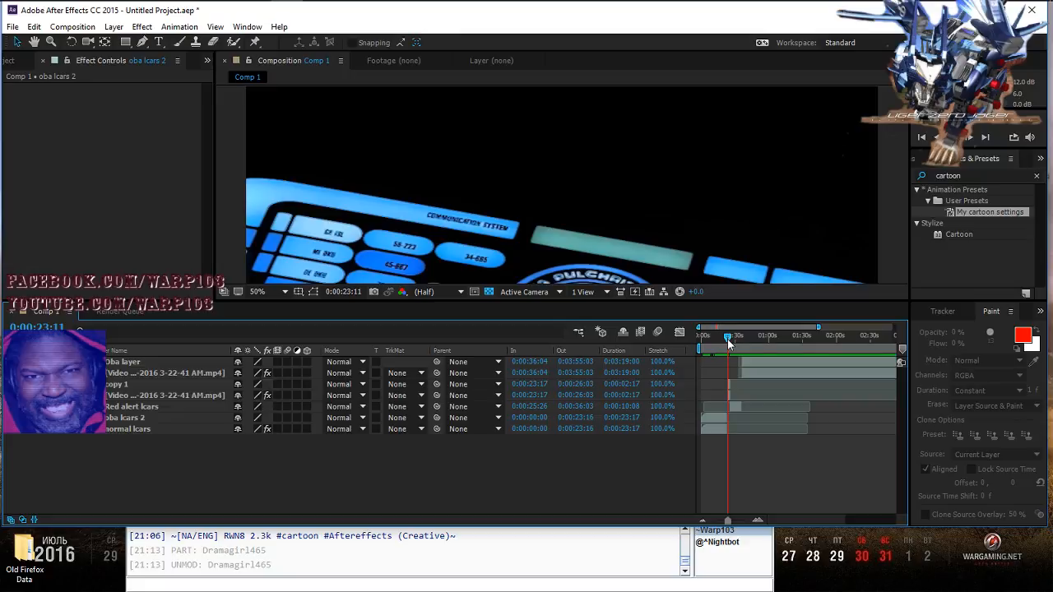
left_click_drag(727, 337, 712, 356)
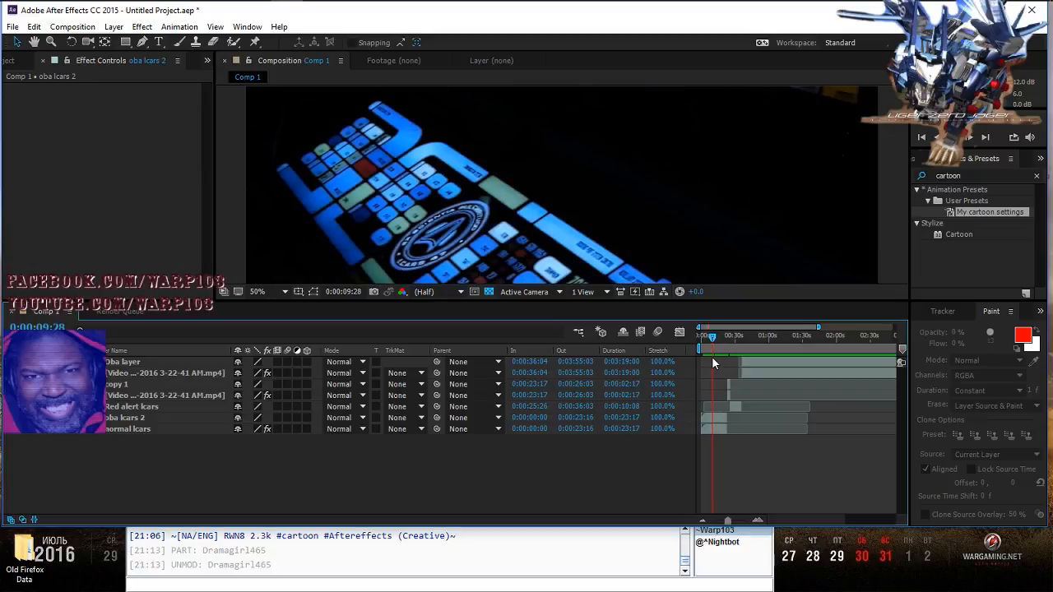
left_click_drag(512, 436, 508, 416)
left_click(519, 417)
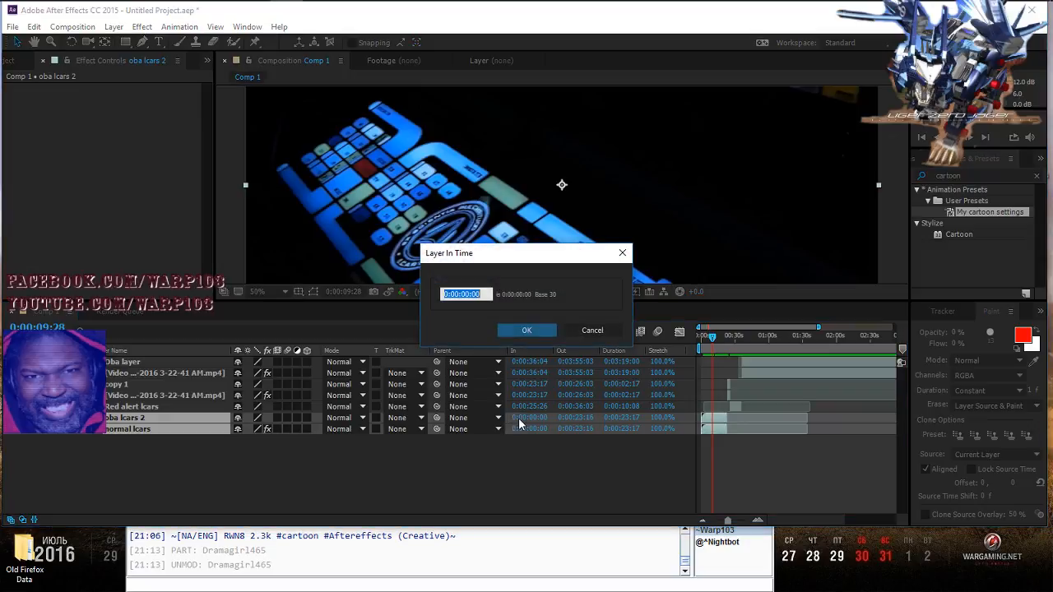
left_click(591, 333)
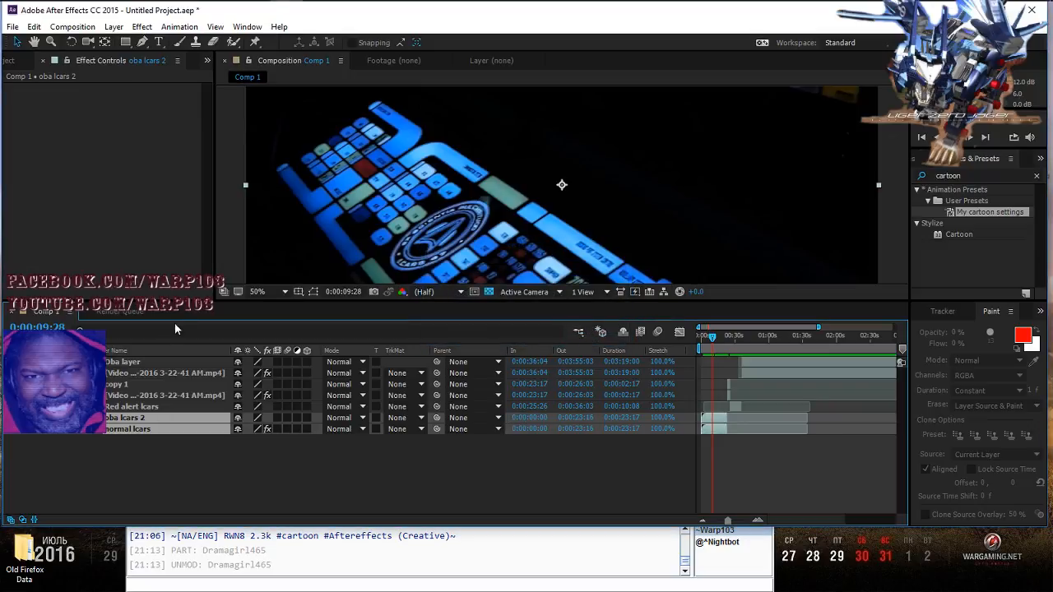
left_click(34, 26)
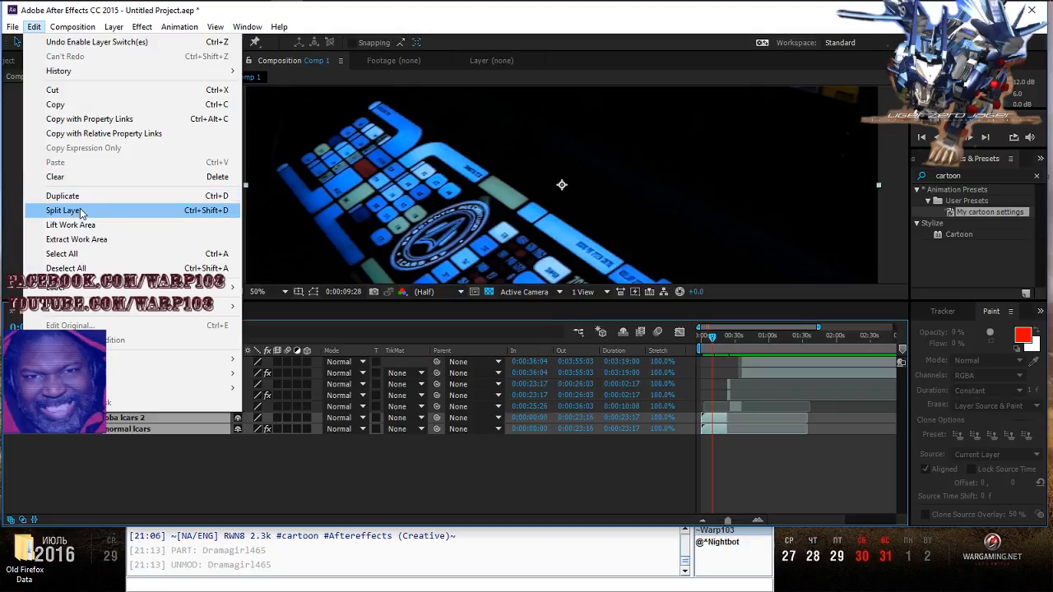
left_click(80, 208)
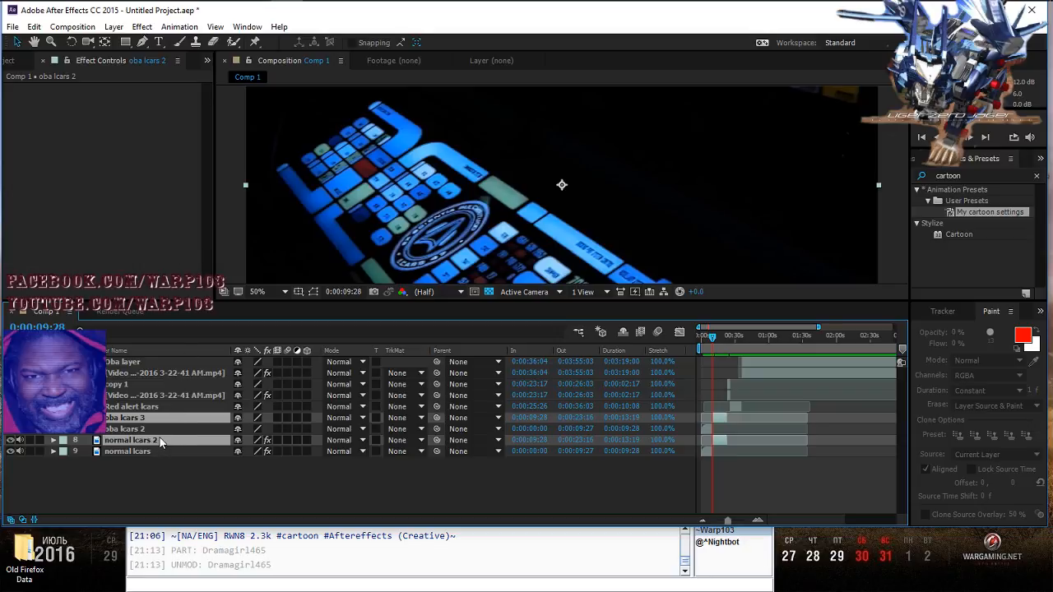
Step: Reorder the split layers so oba lcars 3 sits above normal lcars 2, followed by oba lcars 2 above normal lcars
left_click_drag(159, 438, 161, 435)
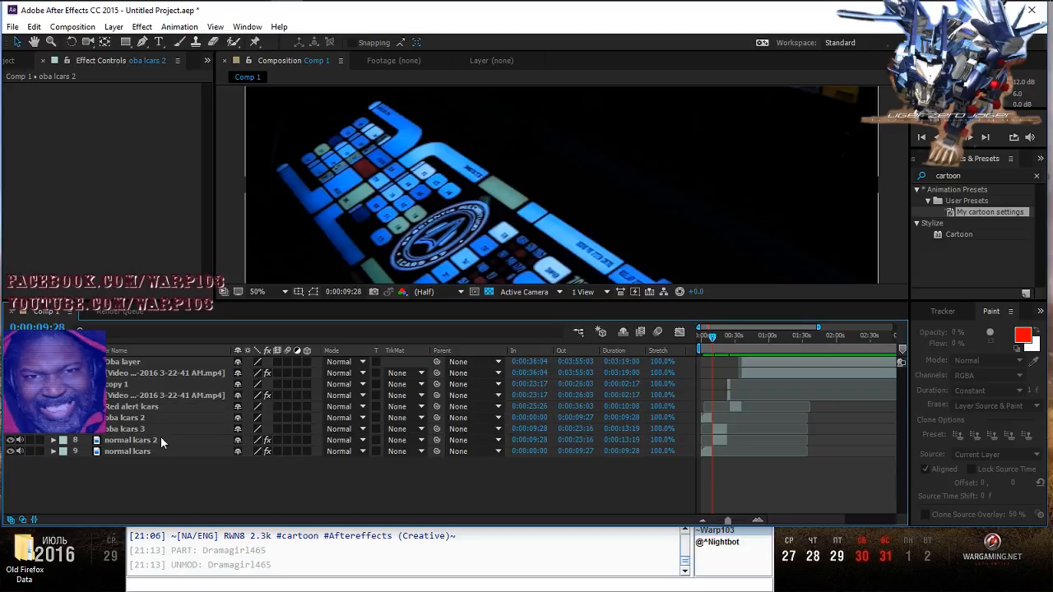
left_click_drag(160, 436, 163, 429)
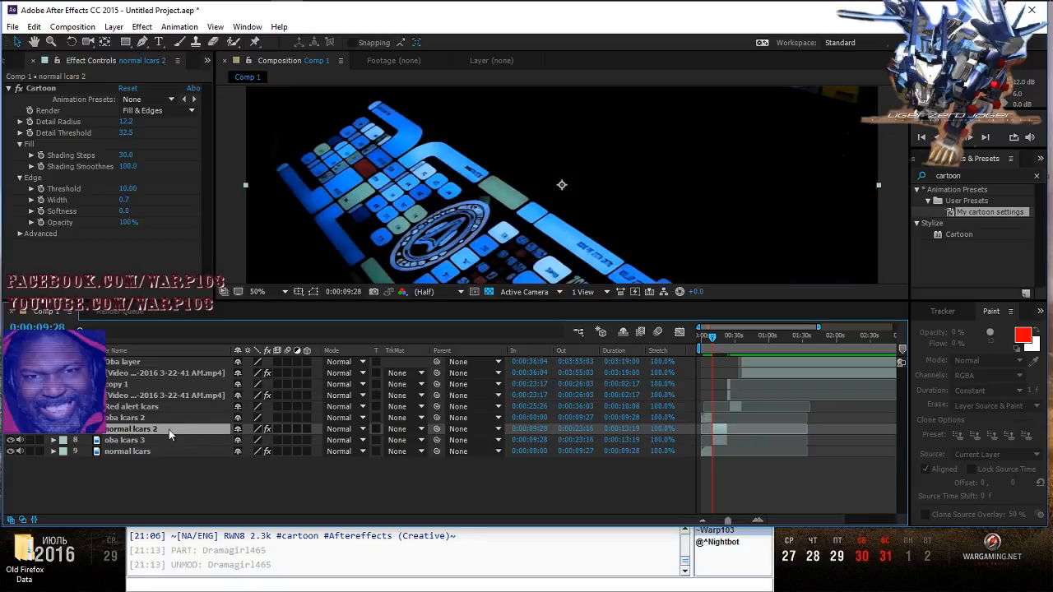
left_click_drag(151, 422, 150, 445)
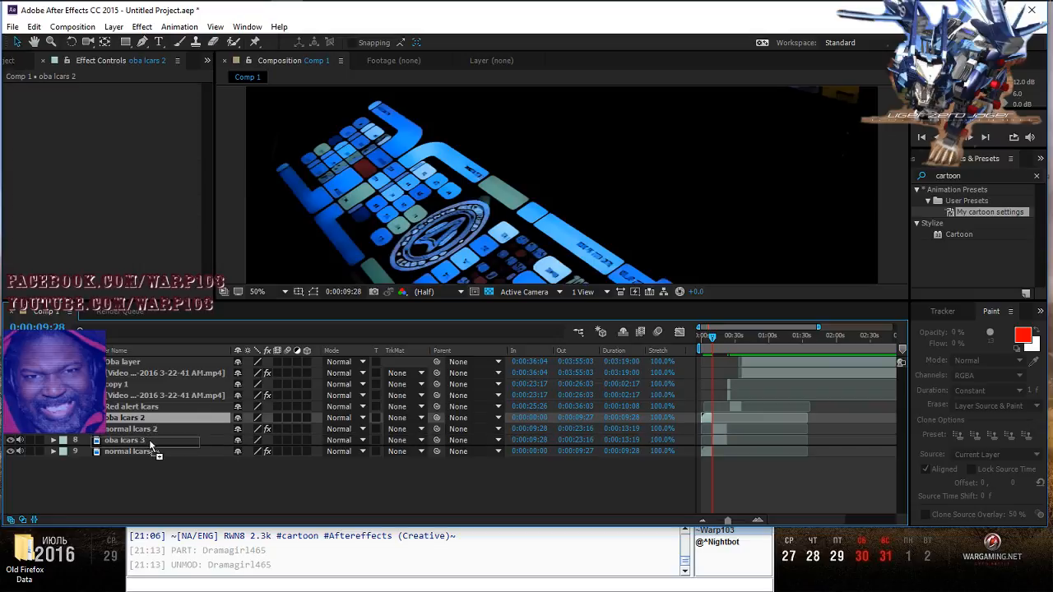
left_click(152, 428)
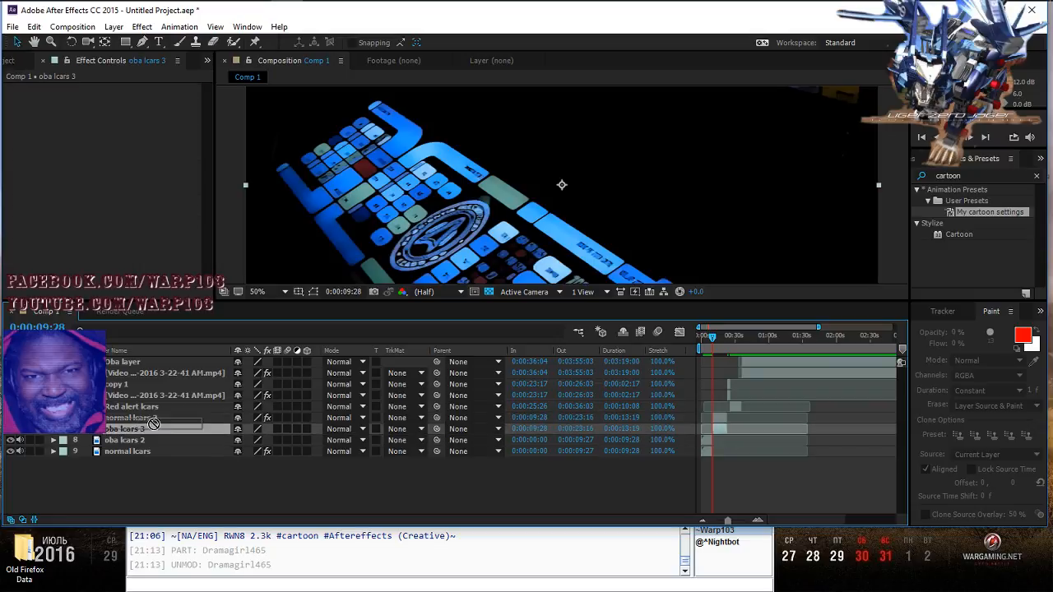
left_click_drag(151, 430, 148, 421)
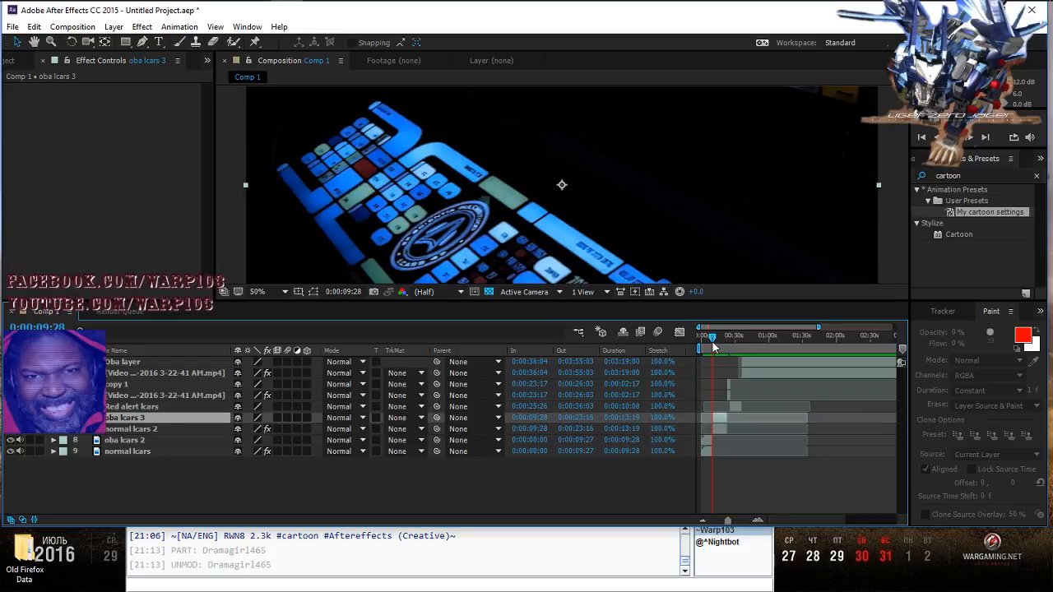
Step: Examine the LCARS clip frame by frame from 0:00:19:26 to 0:00:21:18 to locate the exact shot change
left_click_drag(713, 346, 723, 338)
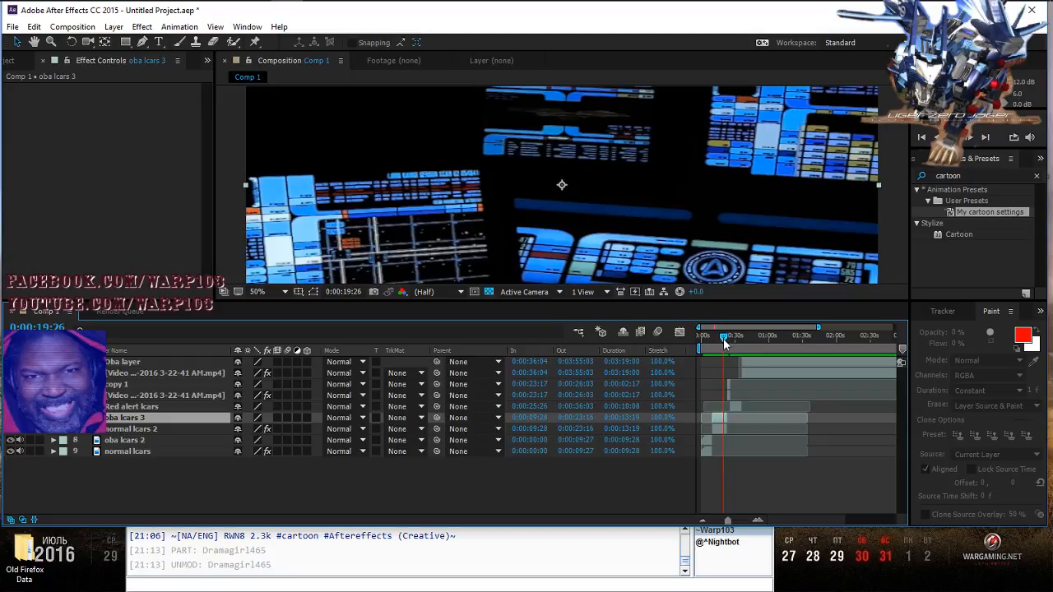
left_click(971, 140)
left_click(971, 140)
left_click(972, 140)
left_click(971, 140)
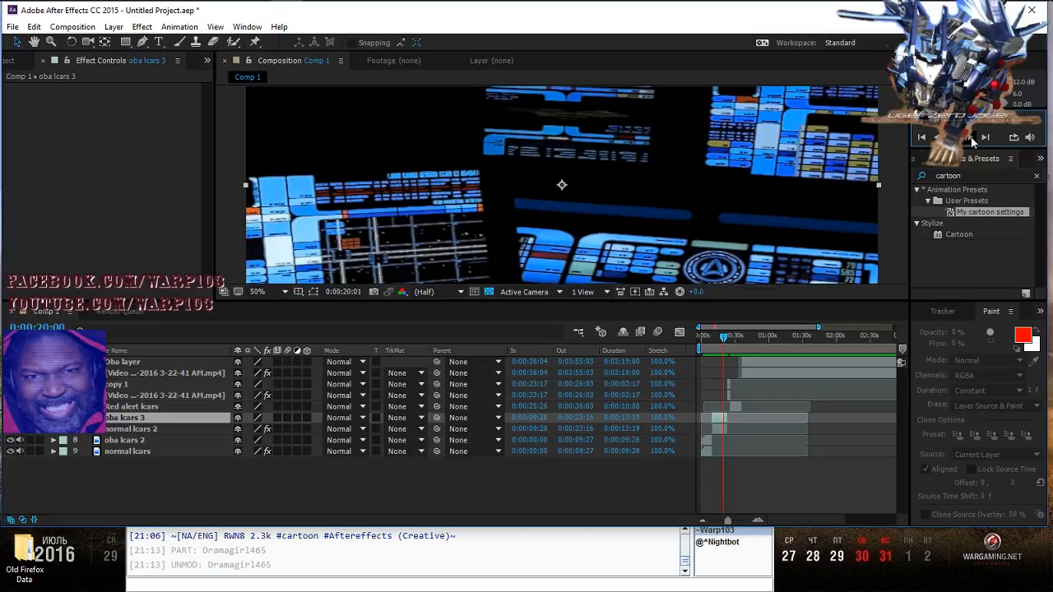
left_click(972, 140)
left_click(971, 140)
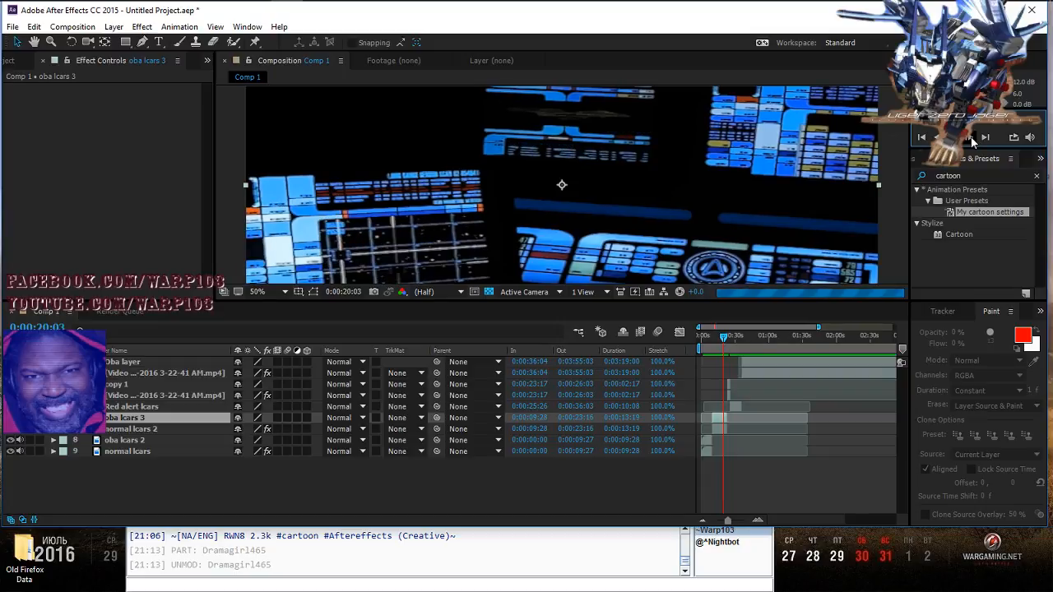
left_click(971, 140)
left_click(971, 140)
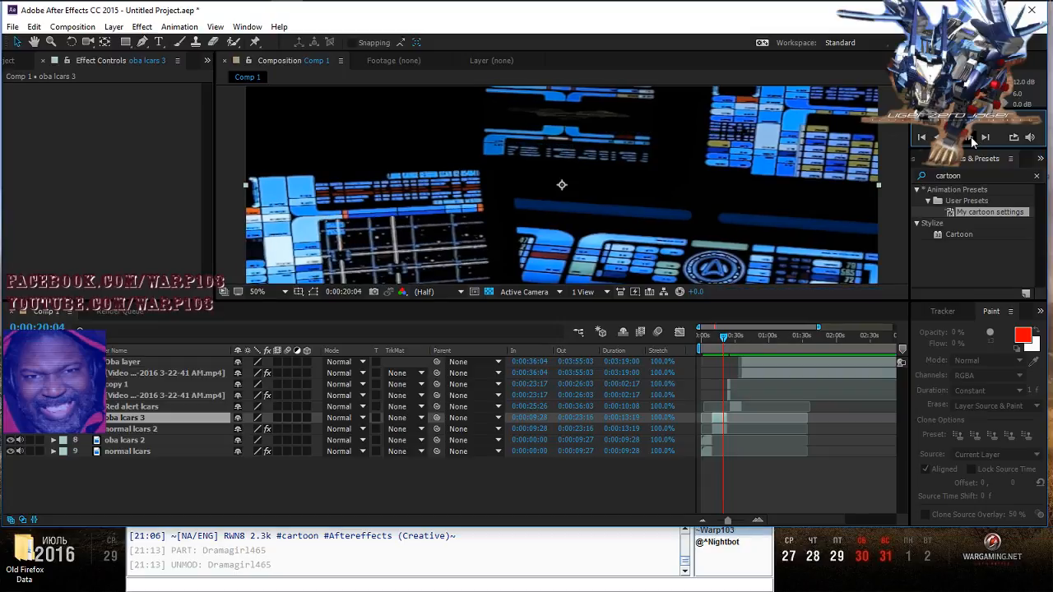
left_click(971, 140)
left_click(972, 140)
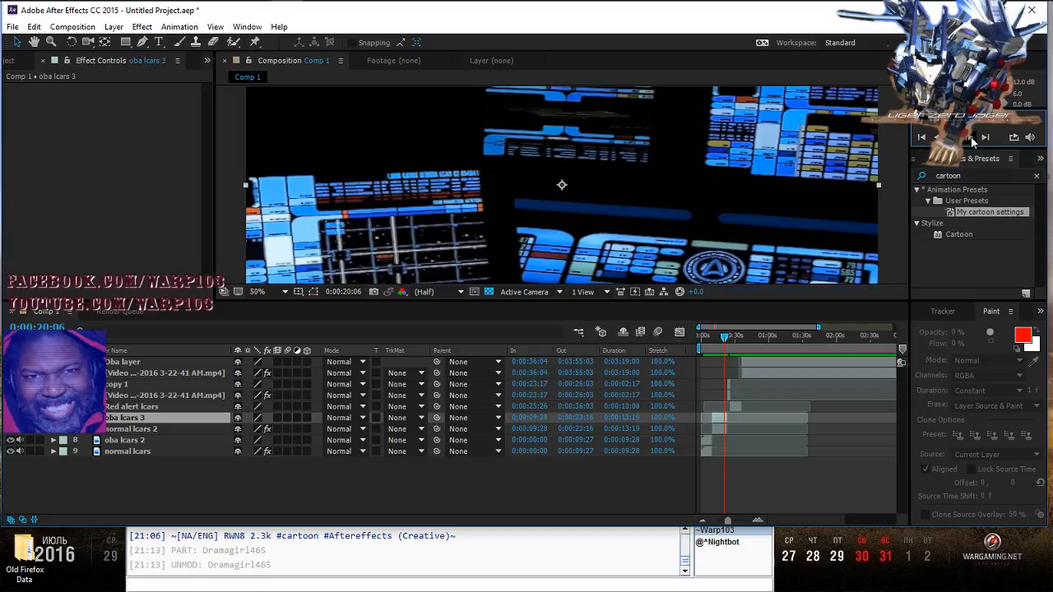
left_click(971, 140)
left_click(971, 140)
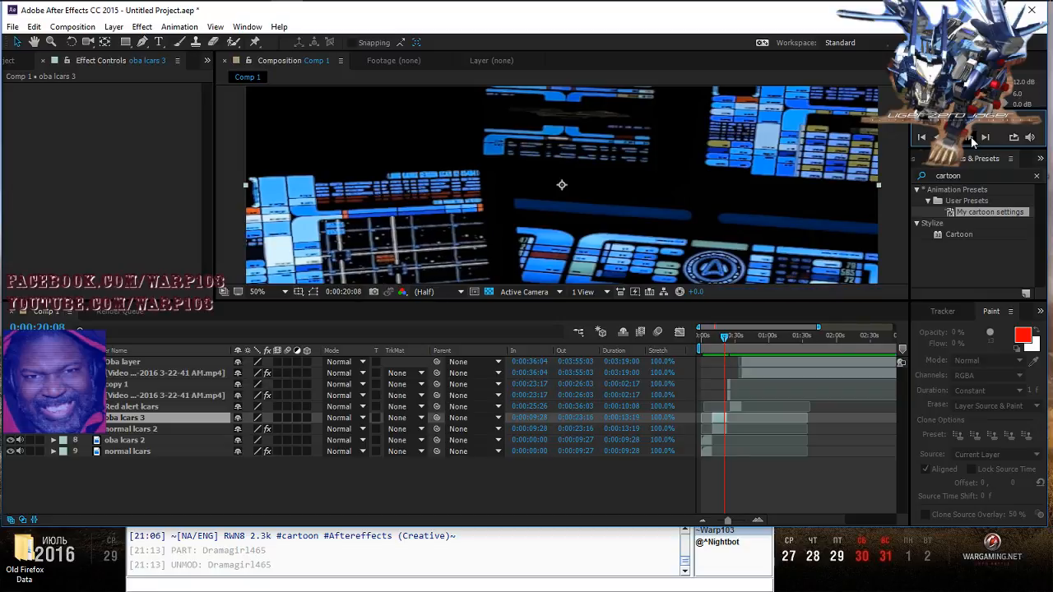
left_click(971, 140)
left_click(971, 140)
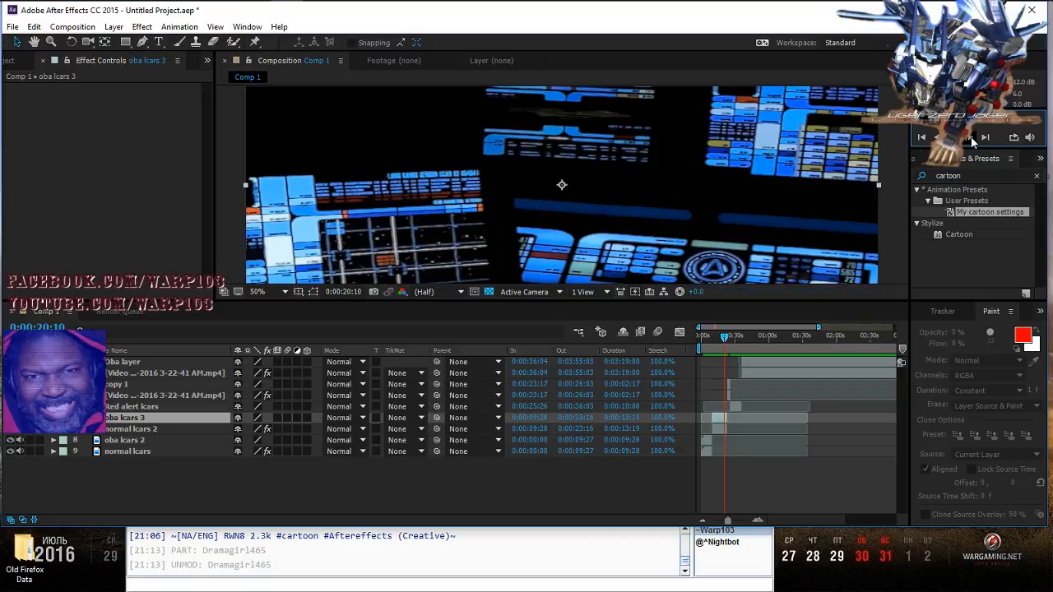
left_click(972, 140)
left_click(971, 140)
left_click(971, 139)
left_click(971, 140)
left_click(971, 140)
left_click(971, 140)
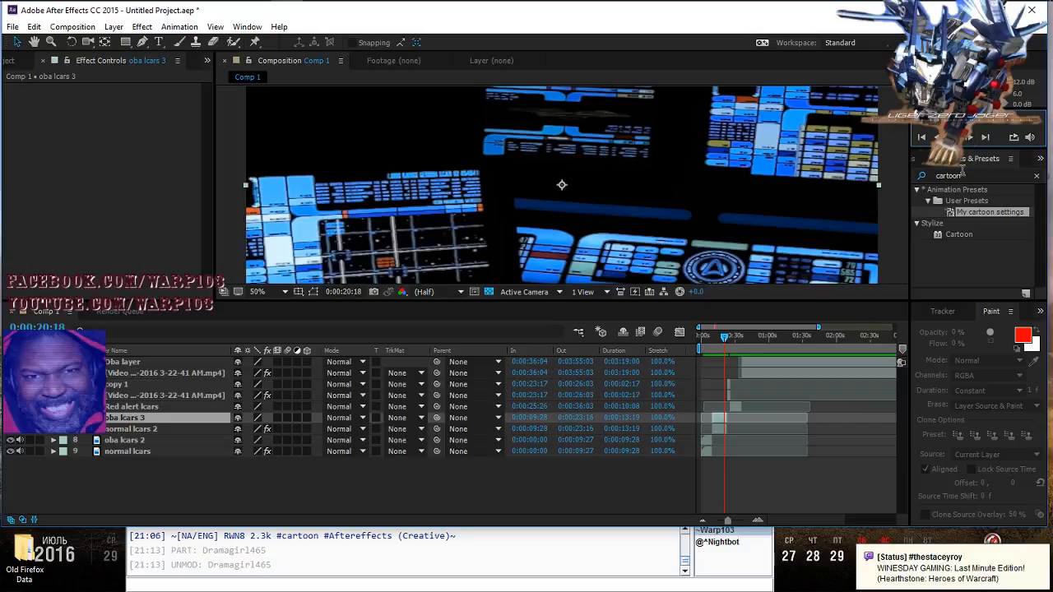
left_click(971, 140)
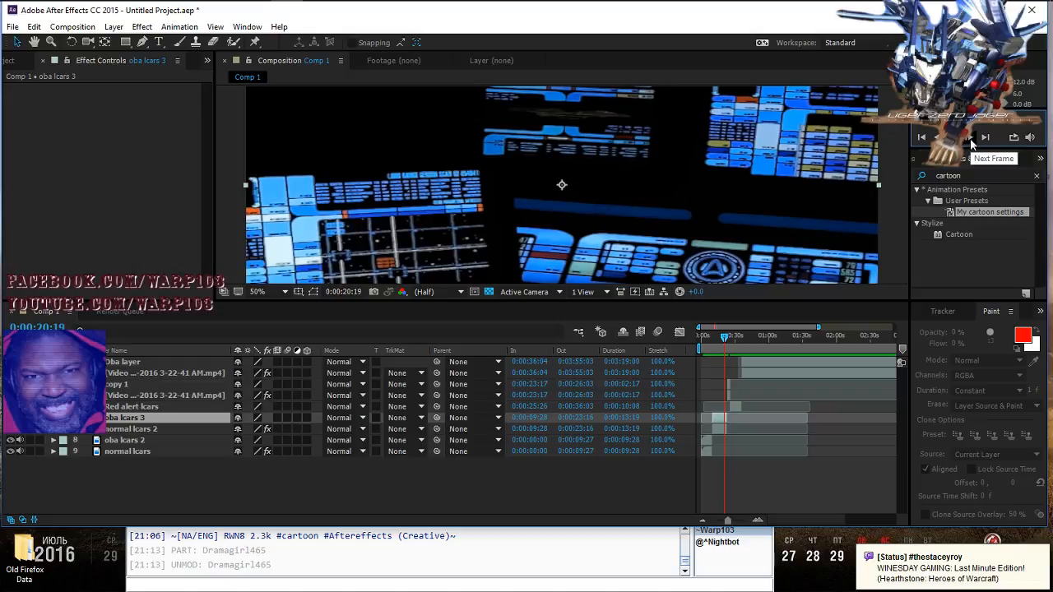
left_click(971, 140)
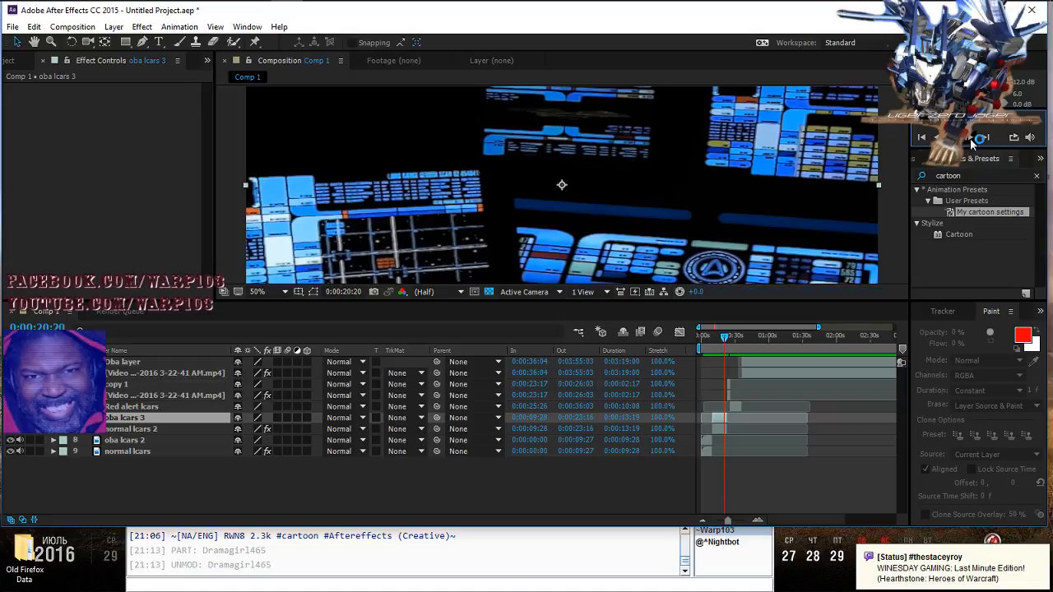
left_click(971, 140)
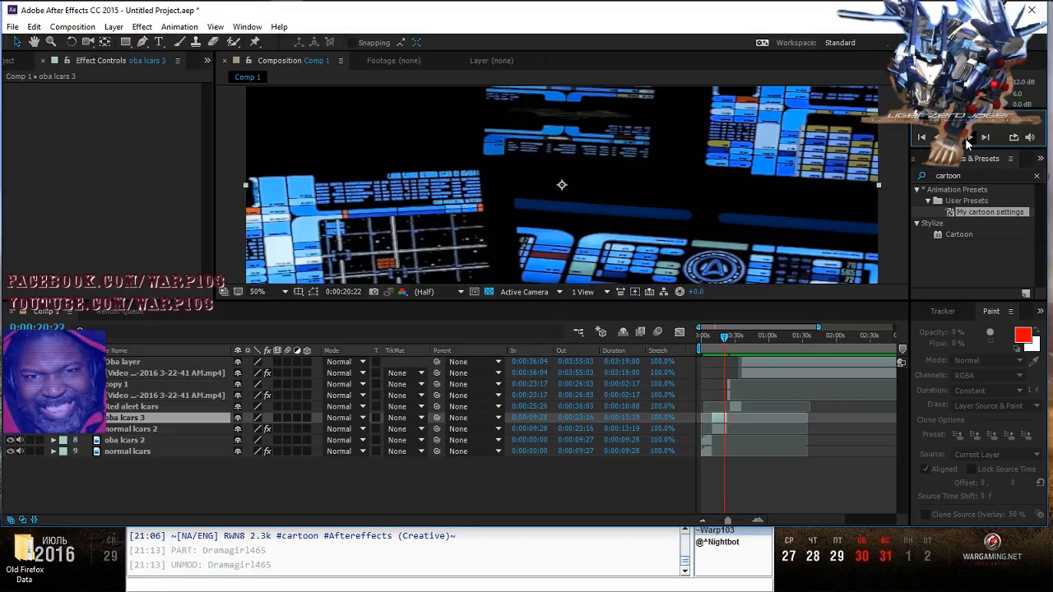
left_click(970, 142)
left_click(968, 143)
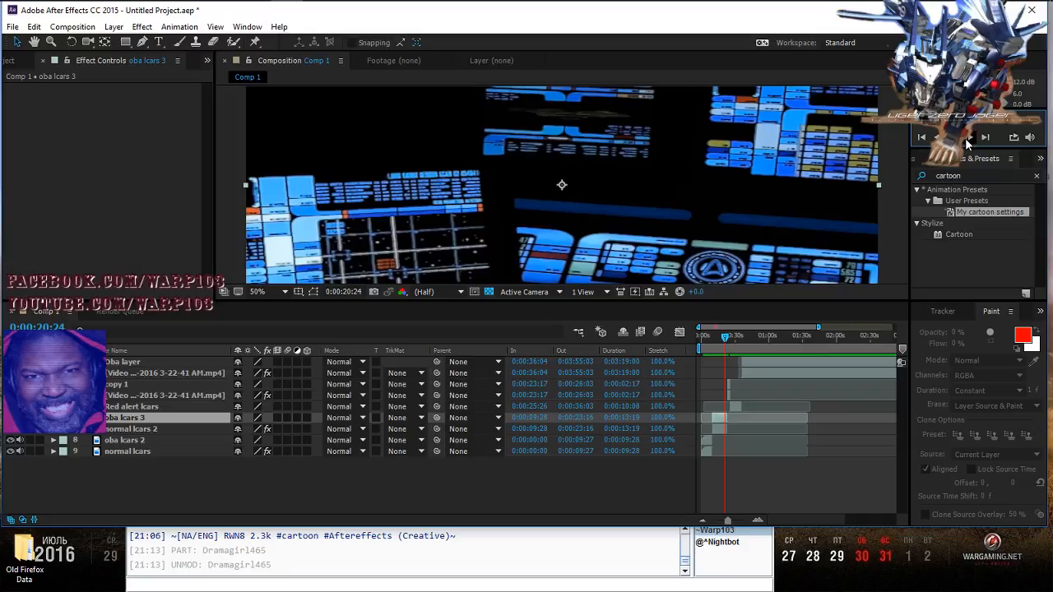
left_click(967, 142)
left_click(969, 142)
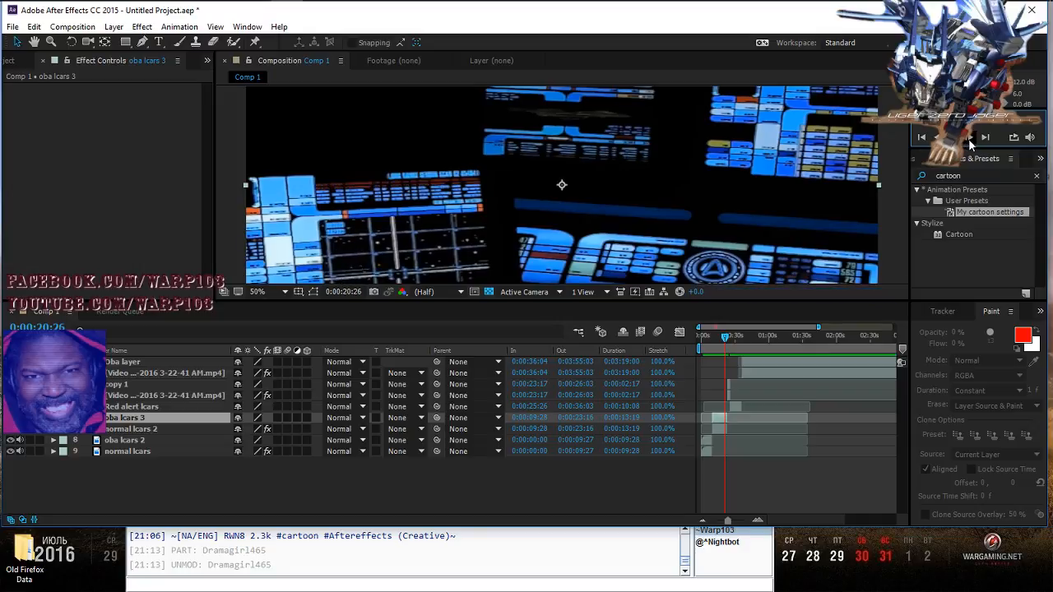
left_click(970, 142)
left_click(969, 142)
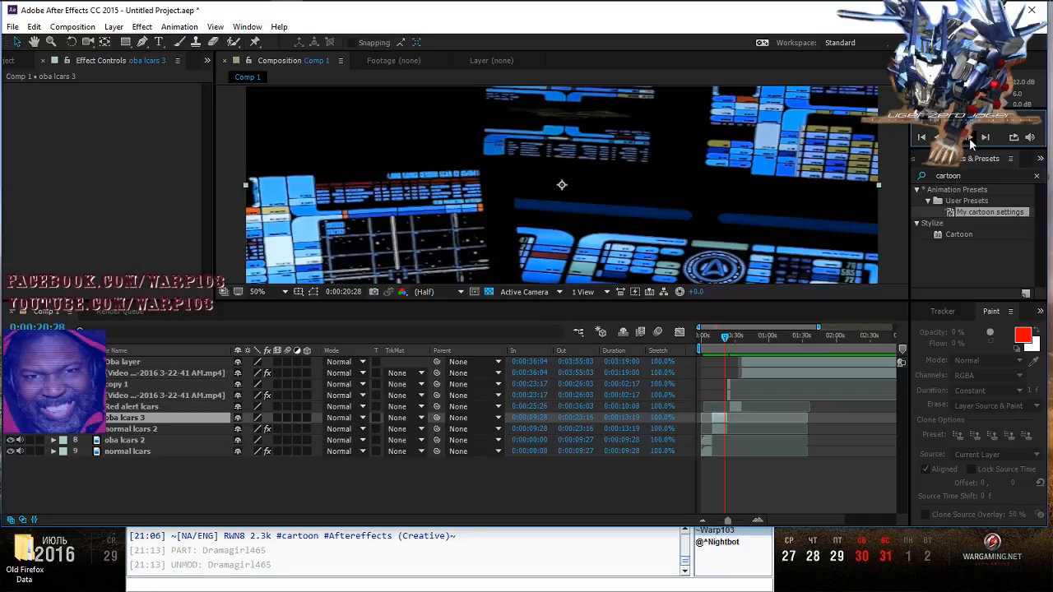
left_click(971, 142)
left_click(971, 143)
left_click(971, 143)
left_click(972, 143)
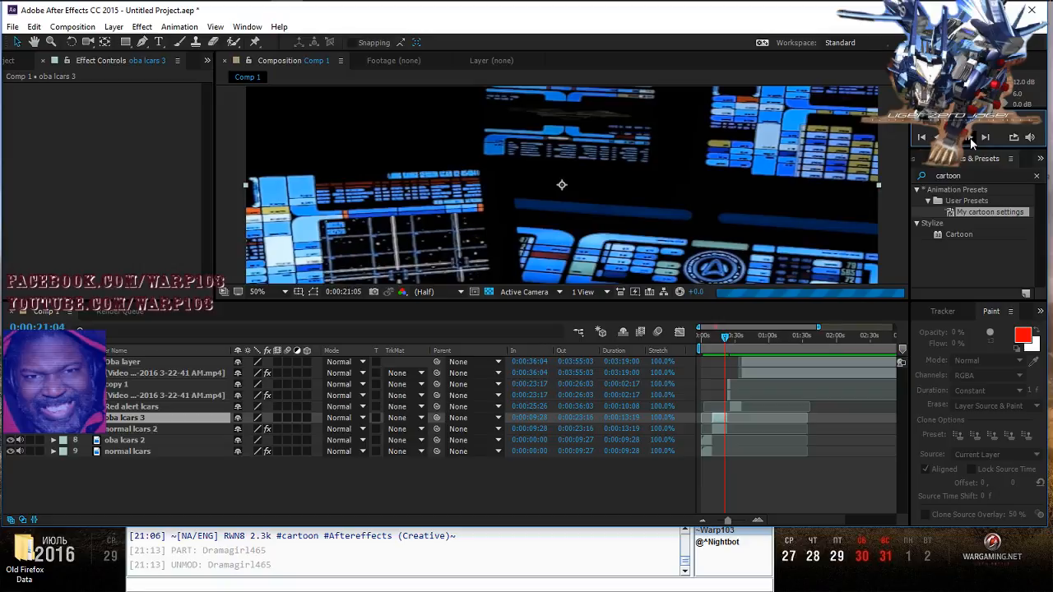
left_click(971, 143)
left_click(971, 143)
left_click(972, 143)
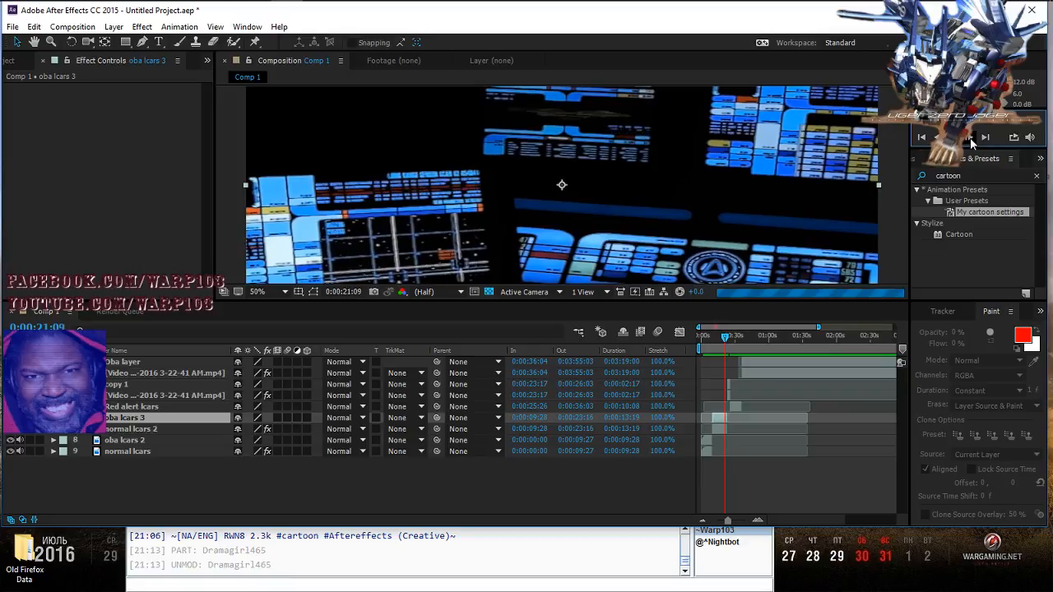
left_click(971, 143)
left_click(971, 143)
left_click(971, 143)
left_click(971, 144)
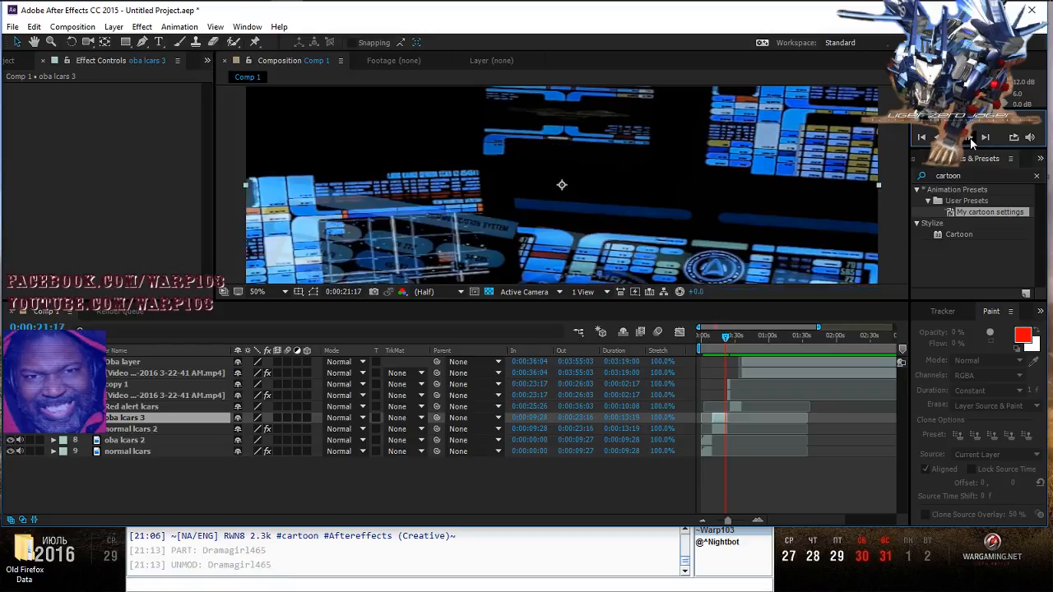
left_click(972, 143)
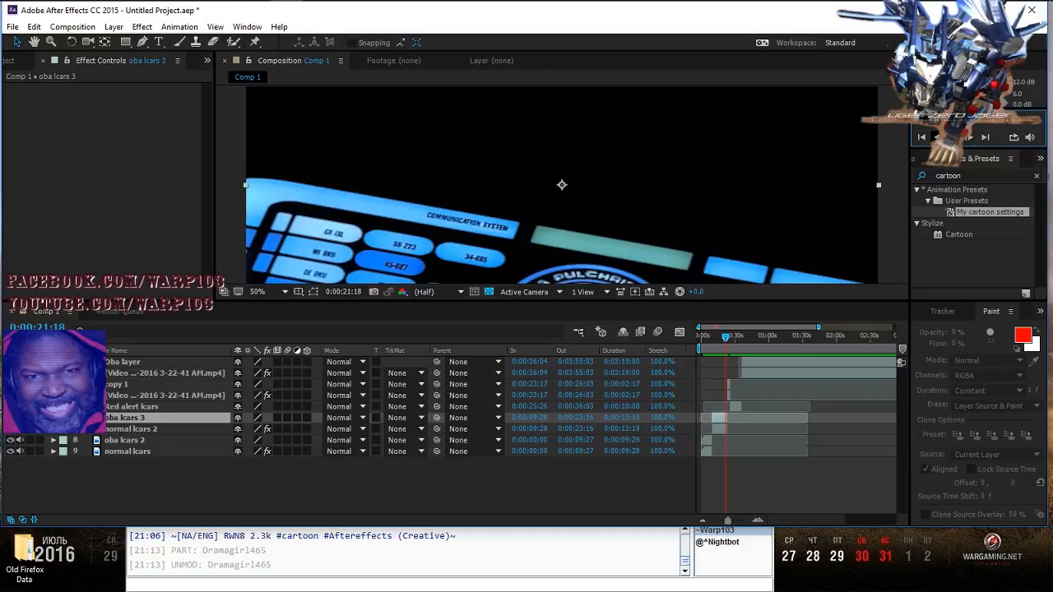
Step: Compare the frames at 0:00:21:17 and 0:00:21:18 around the shot change, ending with the playhead at 0:00:21:17
left_click(936, 139)
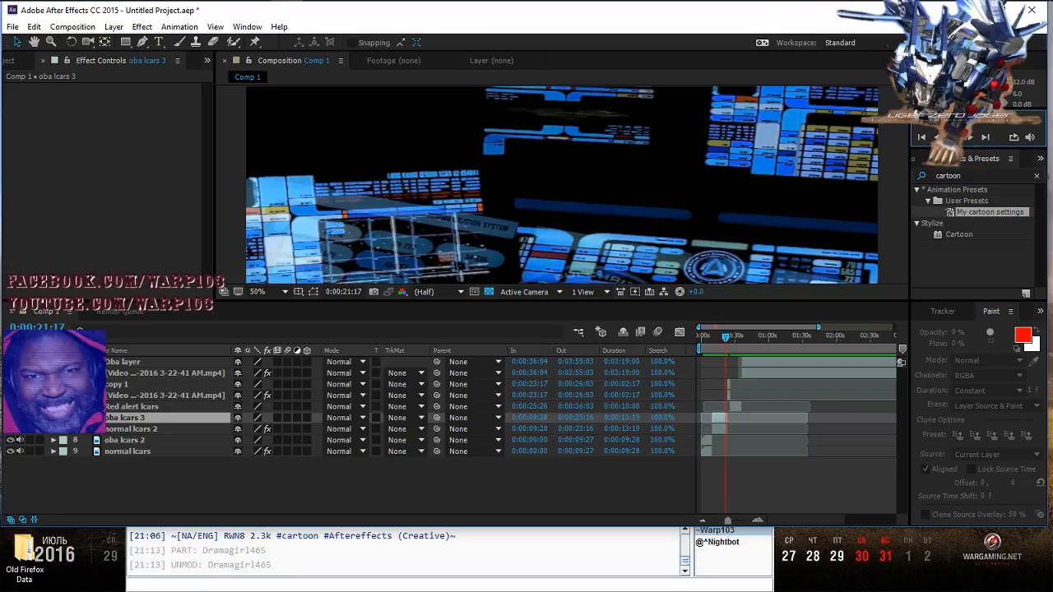
key("space")
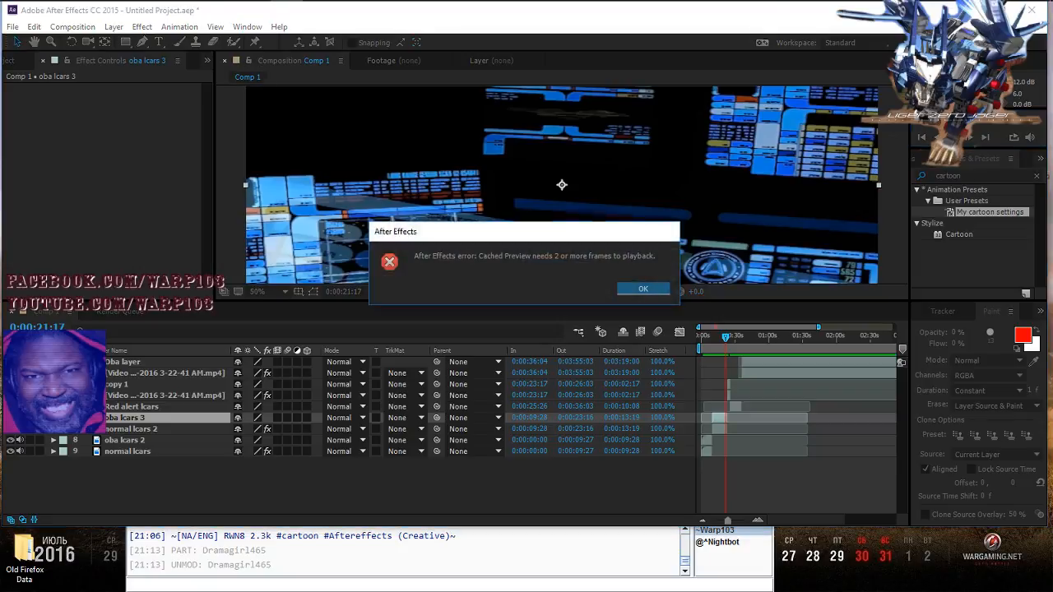
left_click(643, 290)
left_click(968, 138)
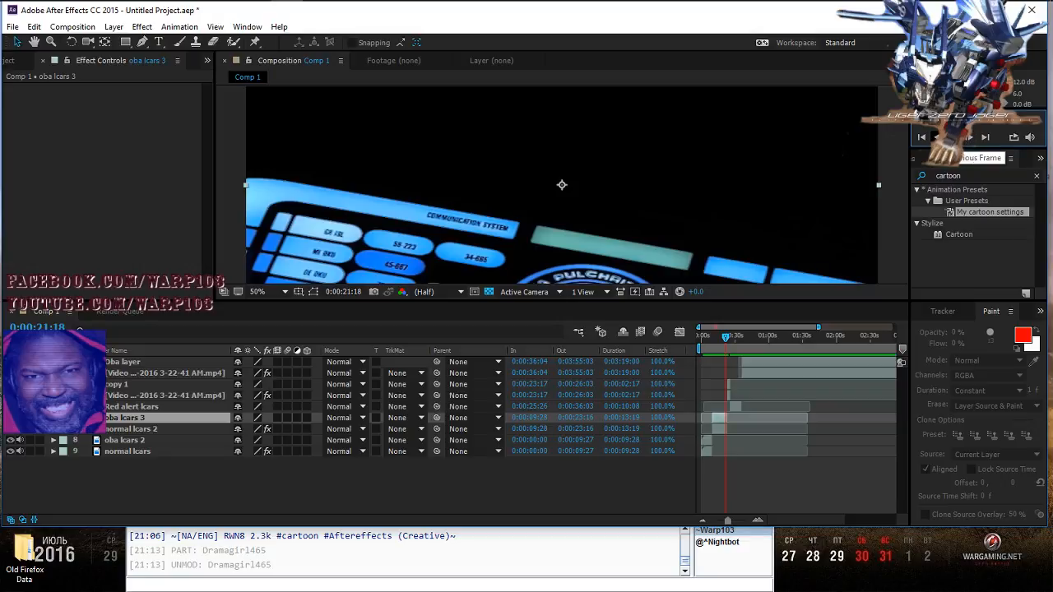
left_click(935, 137)
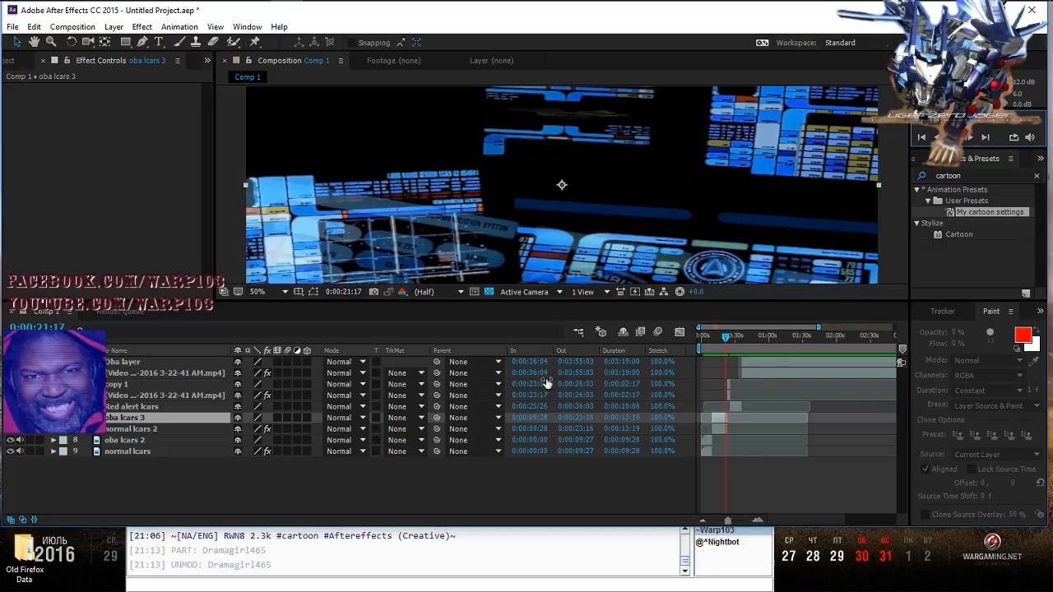
left_click(61, 28)
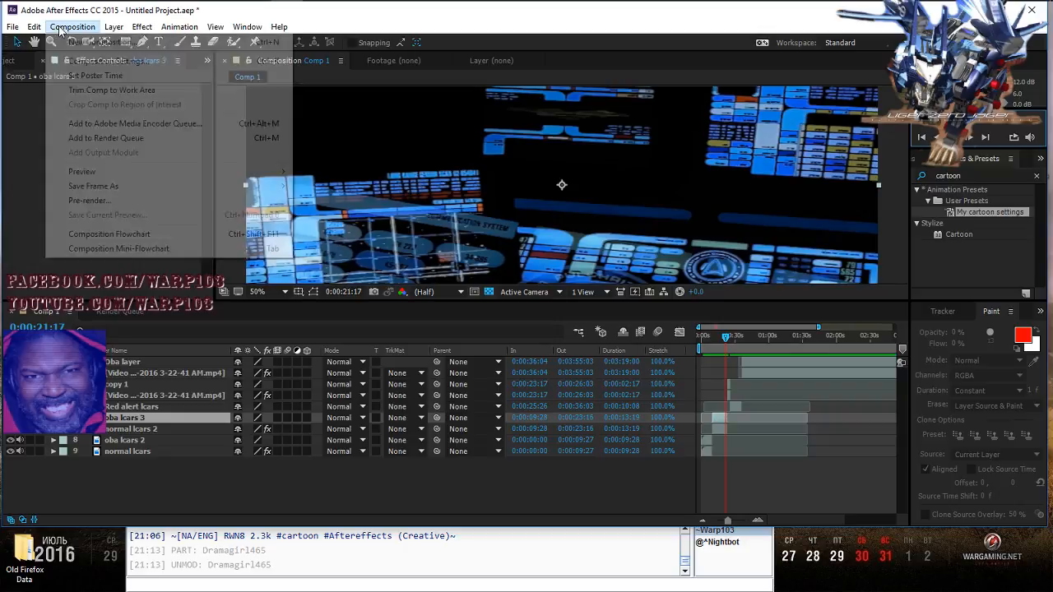
mouse_move(33, 27)
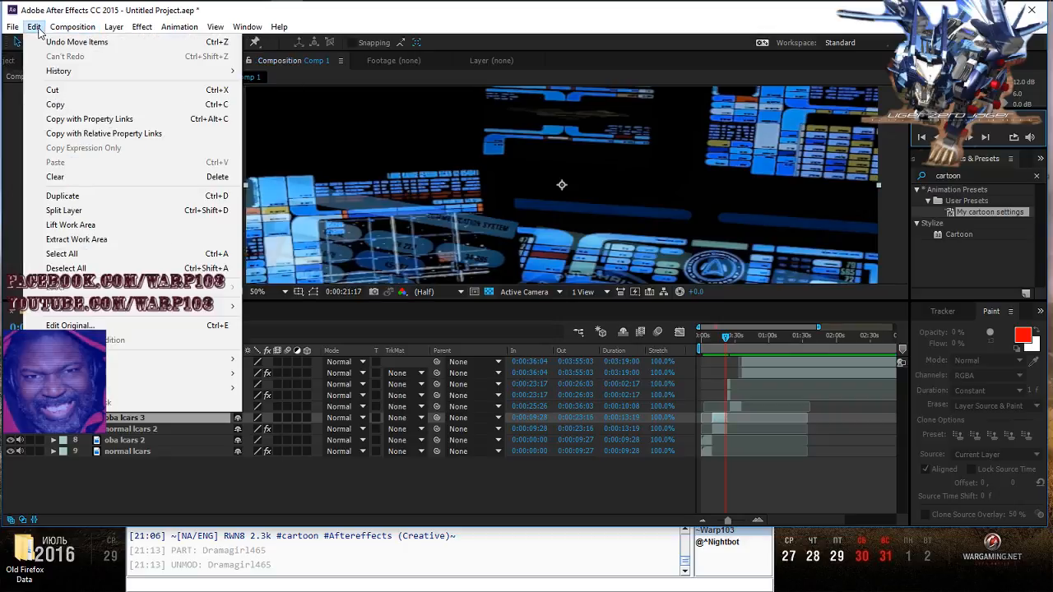
left_click(83, 210)
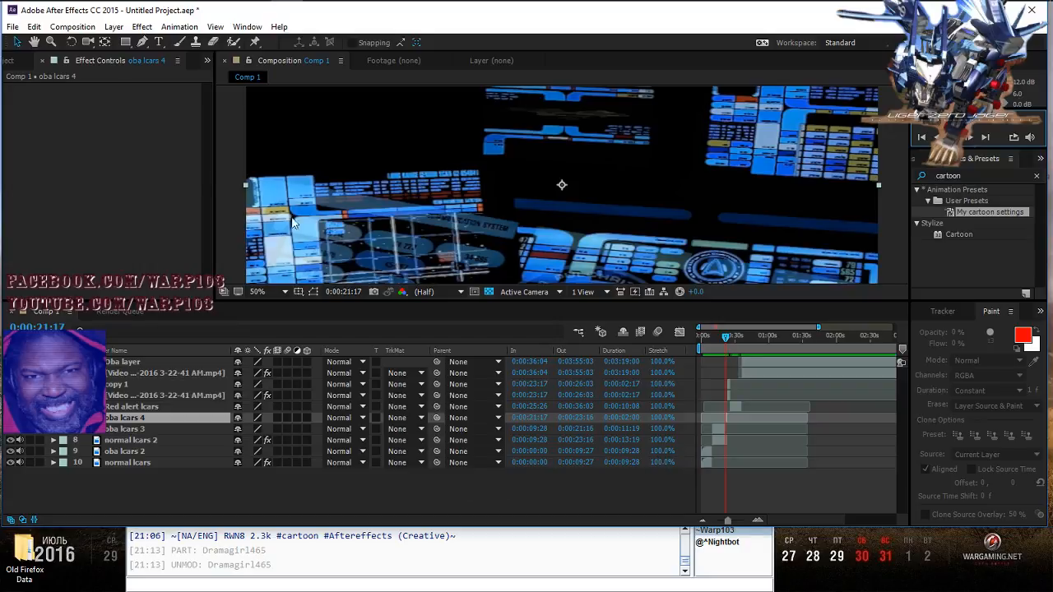
left_click(34, 26)
left_click(74, 41)
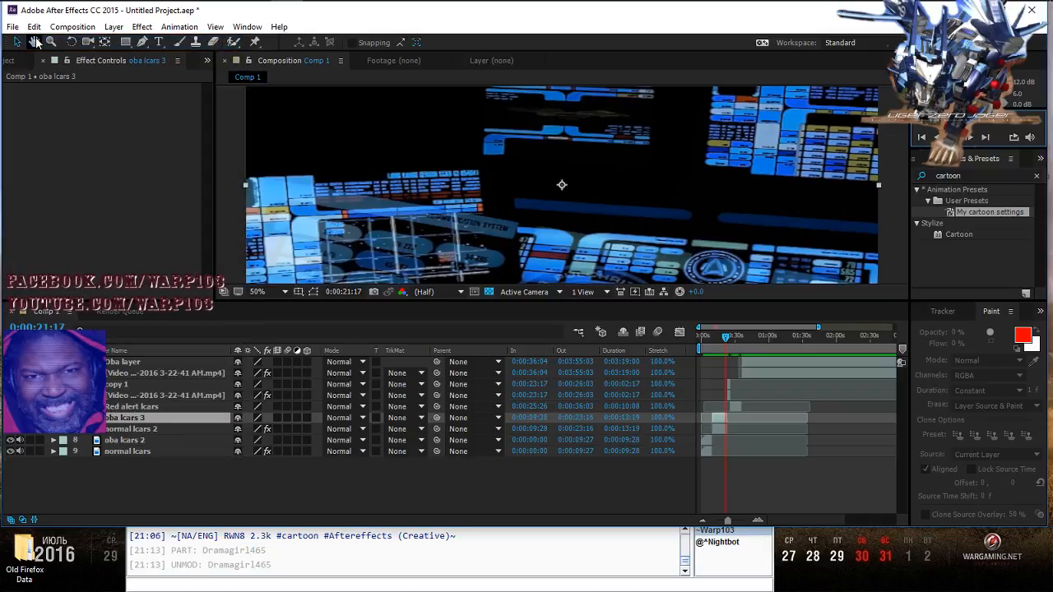
left_click(395, 418)
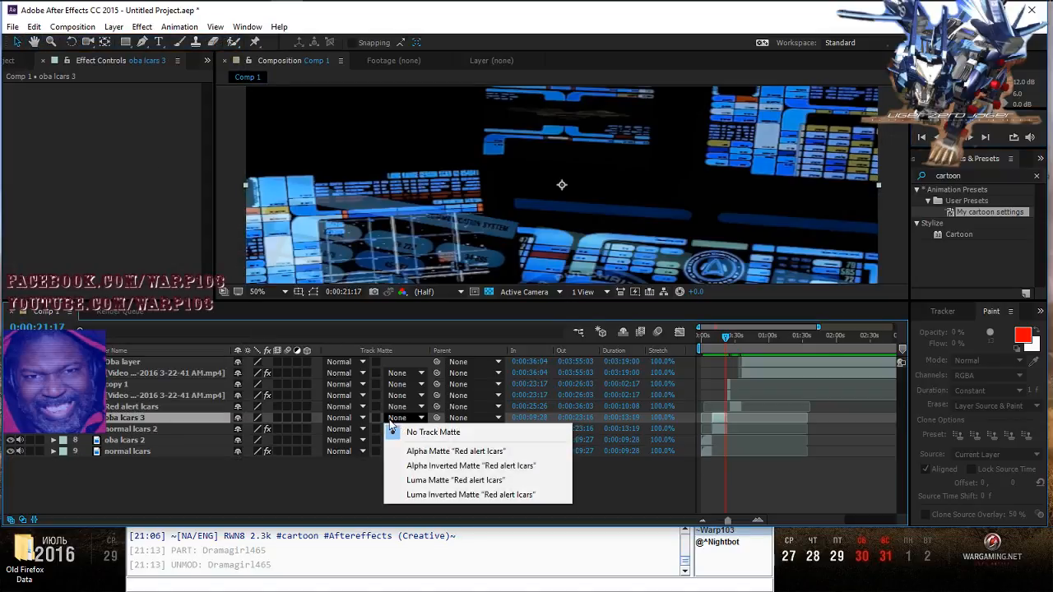
left_click(353, 497)
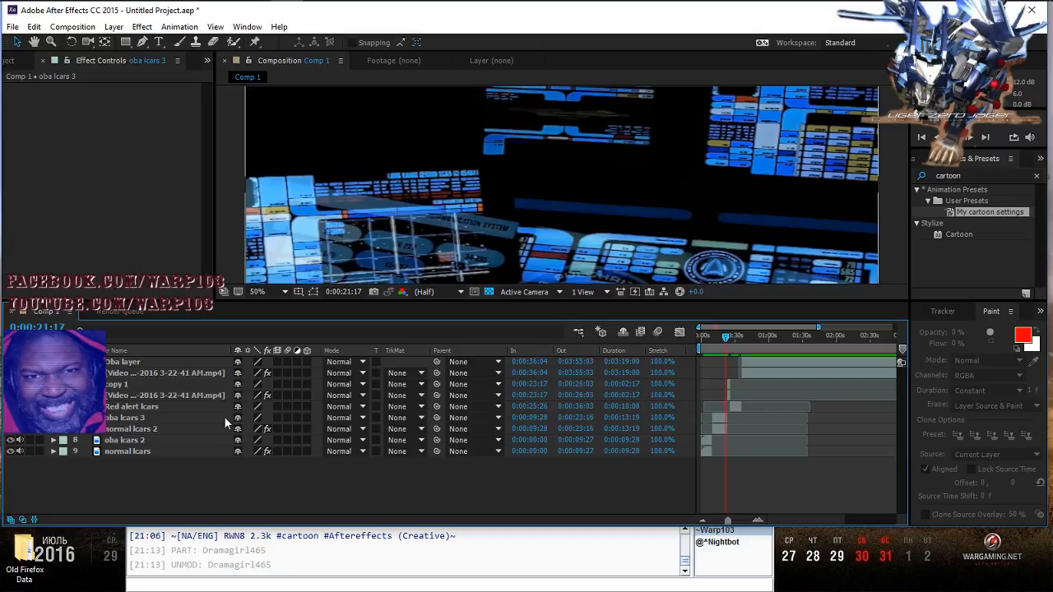
Step: Split the oba lcars 3 and normal lcars 2 layers at 0:00:21:17 and place normal lcars 3 directly above oba lcars 4
mouse_move(217, 415)
left_mouse_down()
mouse_move(206, 436)
mouse_move(226, 421)
left_mouse_up()
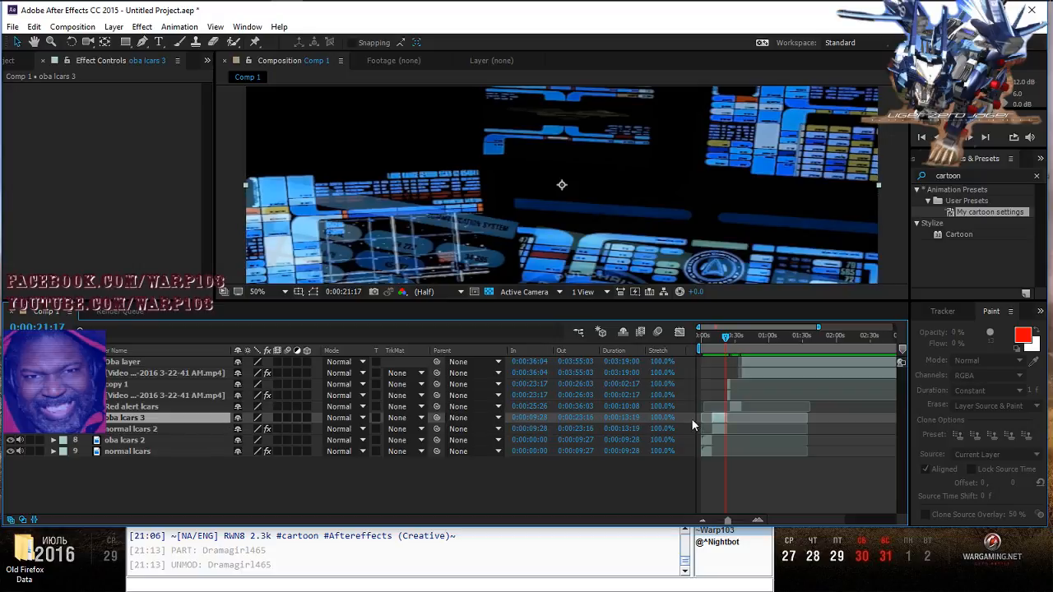
left_click(667, 428, "shift")
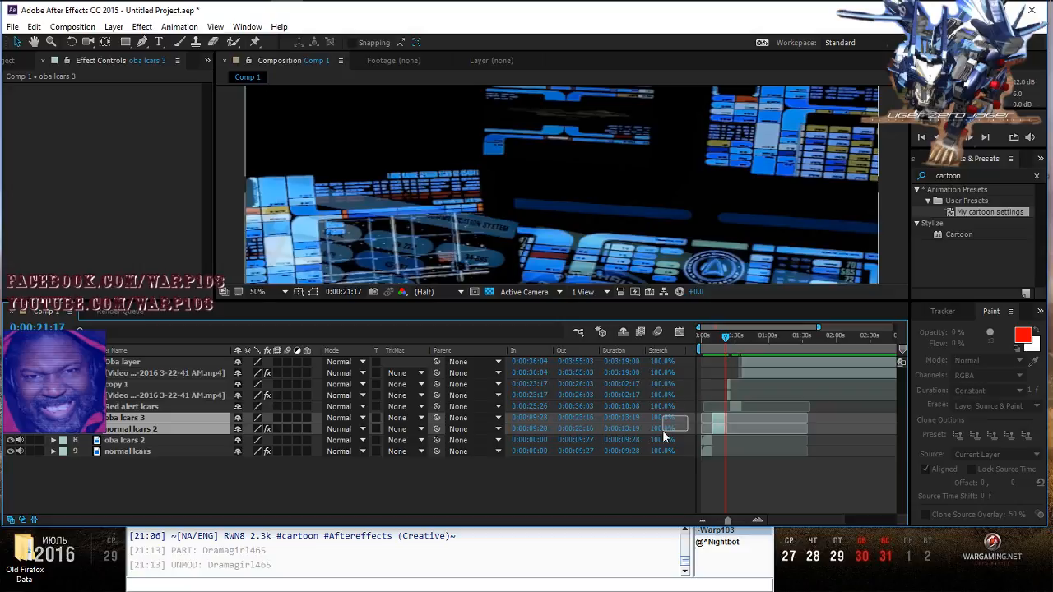
left_click(33, 26)
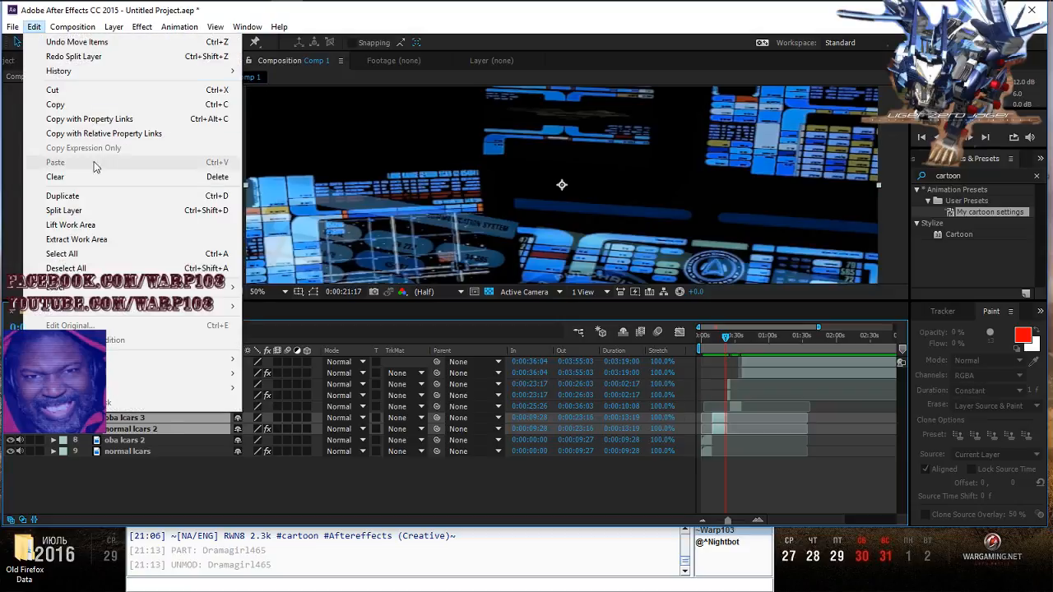
left_click(94, 210)
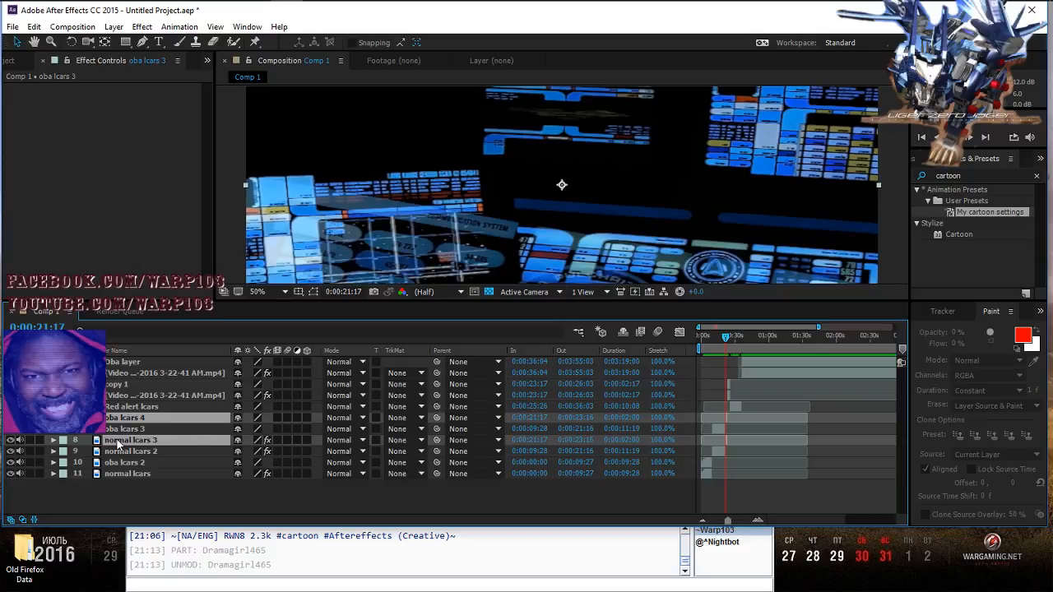
left_click_drag(117, 443, 140, 427)
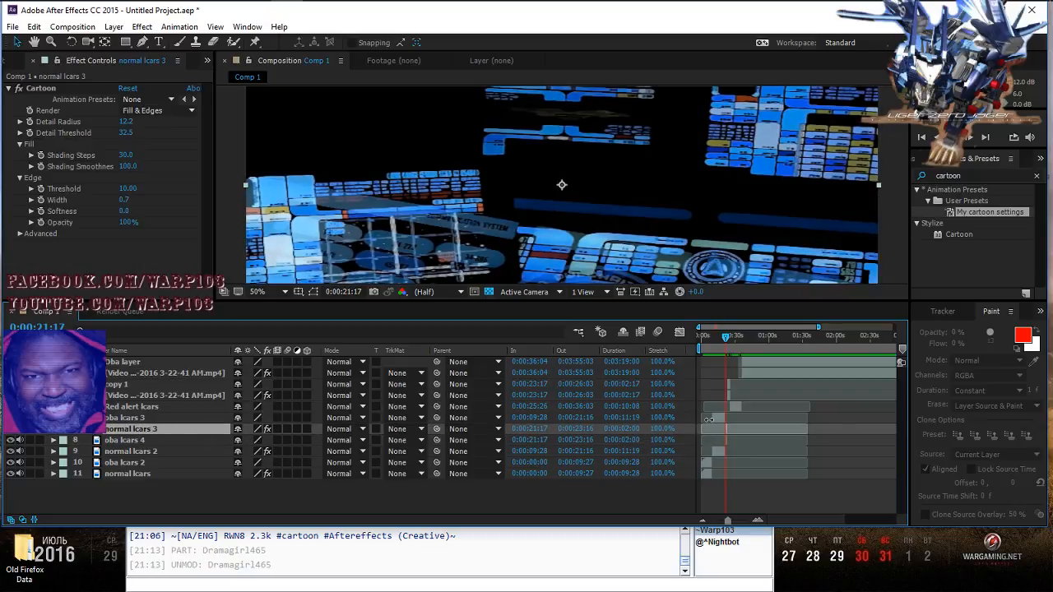
left_click_drag(717, 419, 714, 420)
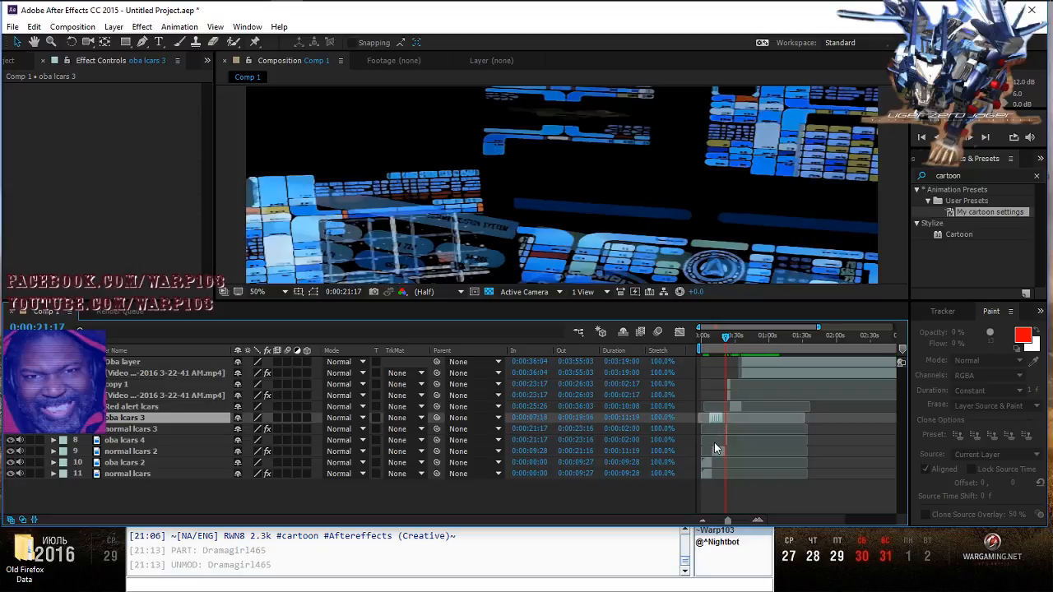
left_click(34, 27)
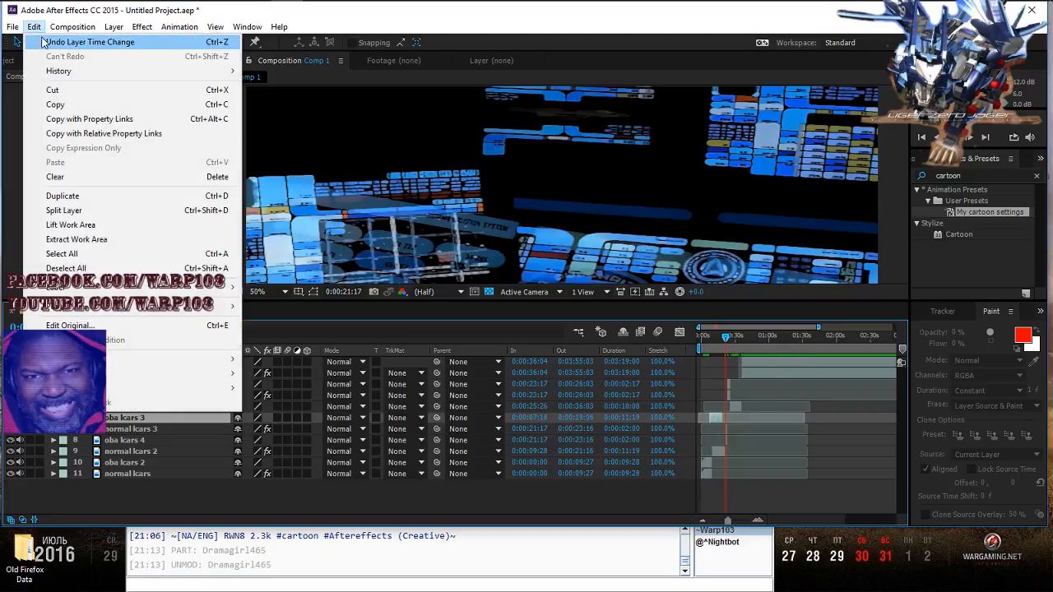
left_click(43, 41)
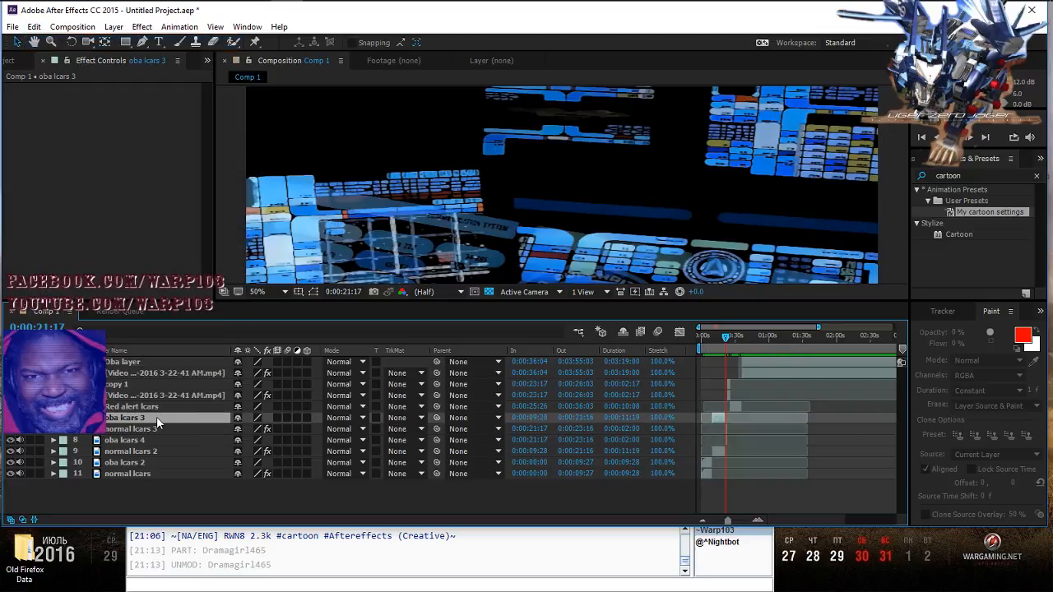
Step: Move oba lcars 3 directly above normal lcars 2 and delete both of these layers
left_click_drag(156, 416, 161, 451)
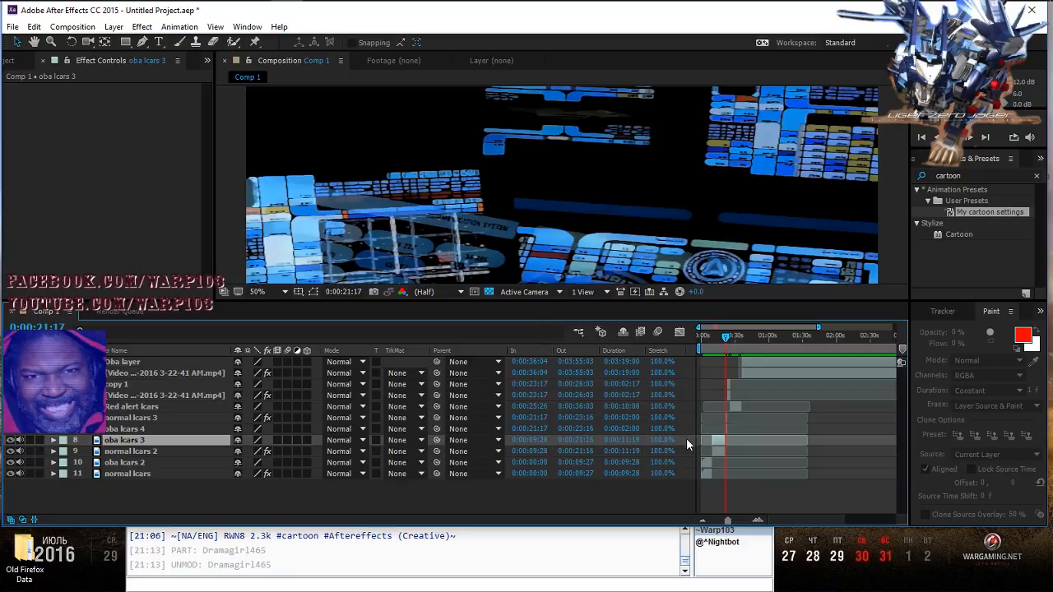
left_click(663, 451, "shift")
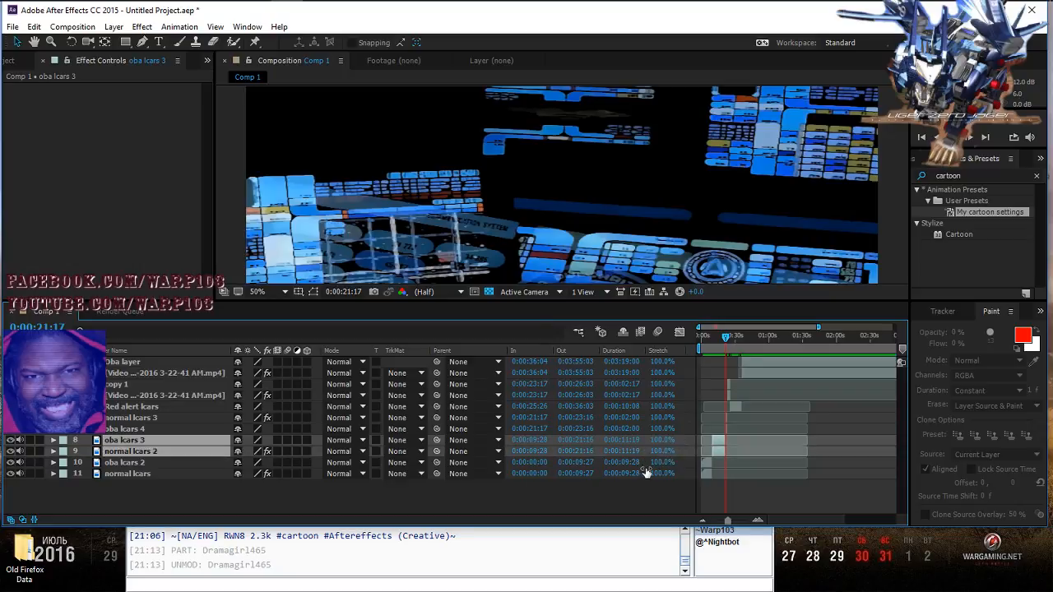
key("Delete")
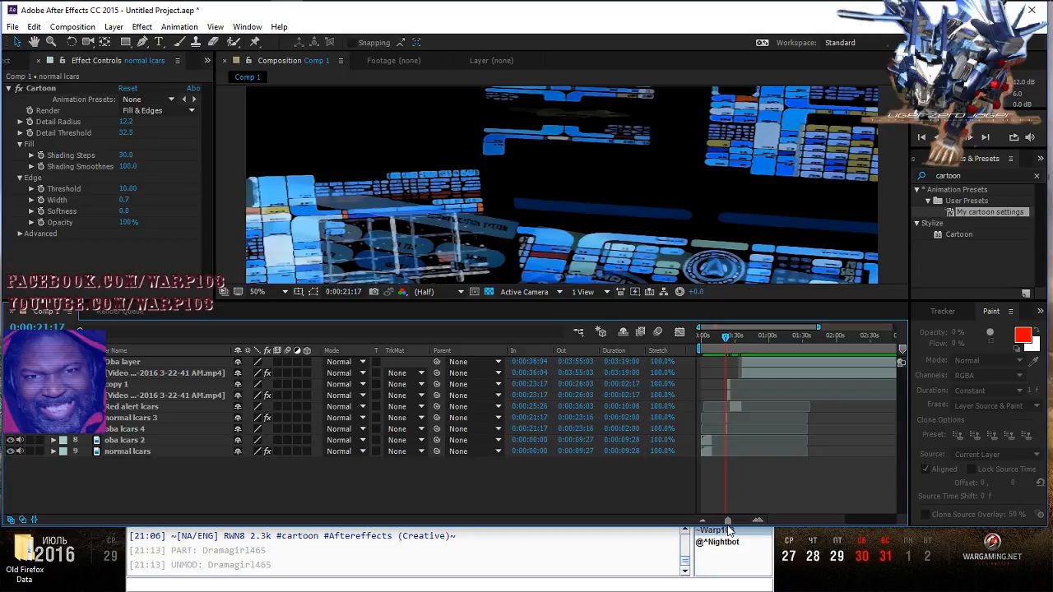
Step: Shift all layers from Oba layer down to oba lcars 4 earlier together, so that oba lcars 4 starts at 0:00:09:29
left_click_drag(729, 523, 736, 523)
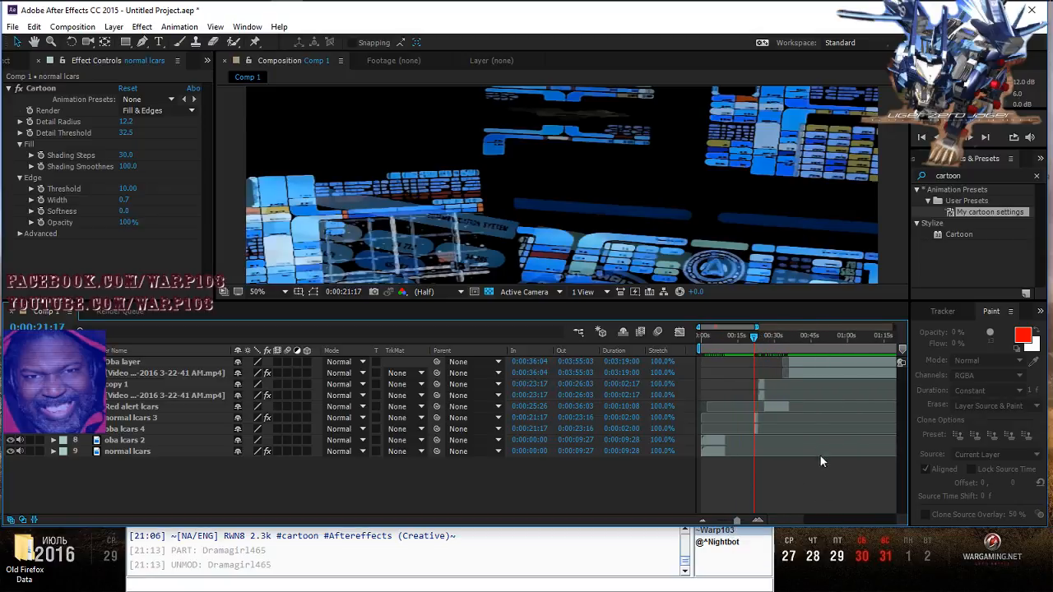
left_click_drag(826, 493, 761, 354)
left_click_drag(685, 357, 628, 429)
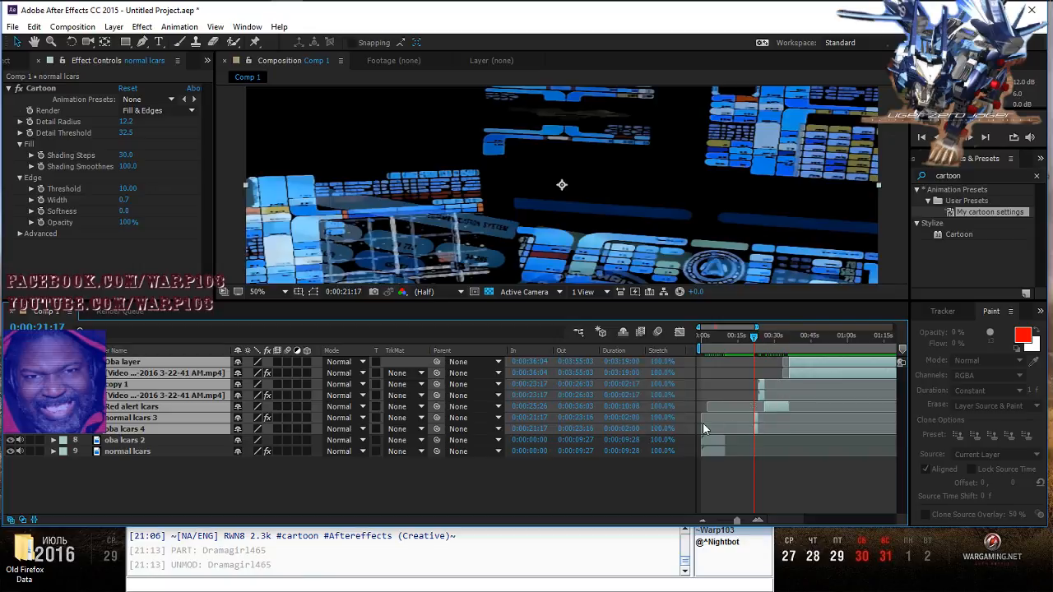
left_click_drag(734, 521, 741, 521)
left_click_drag(802, 429, 742, 473)
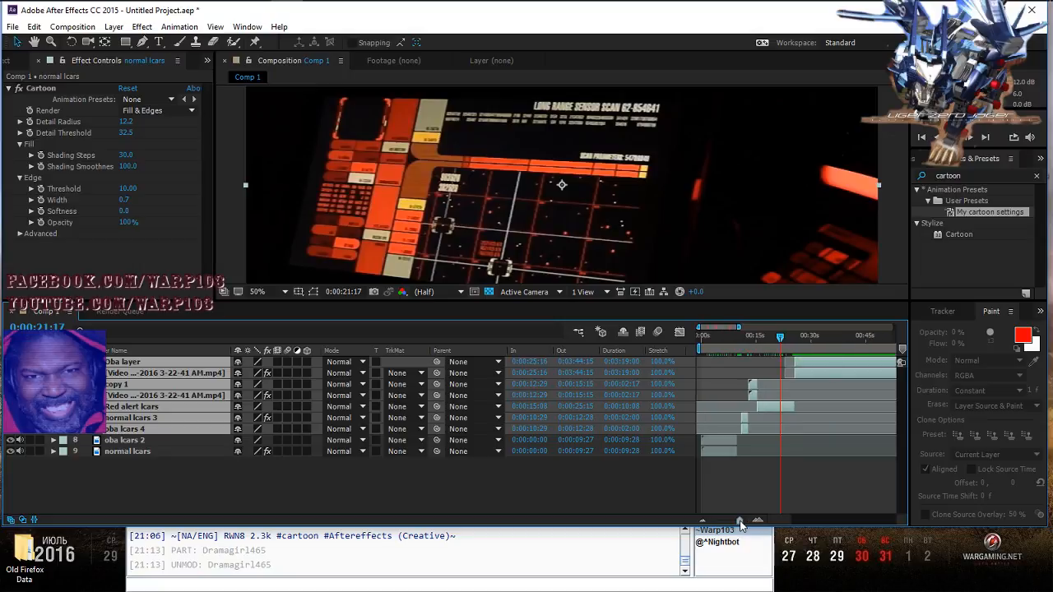
left_click_drag(742, 522, 741, 521)
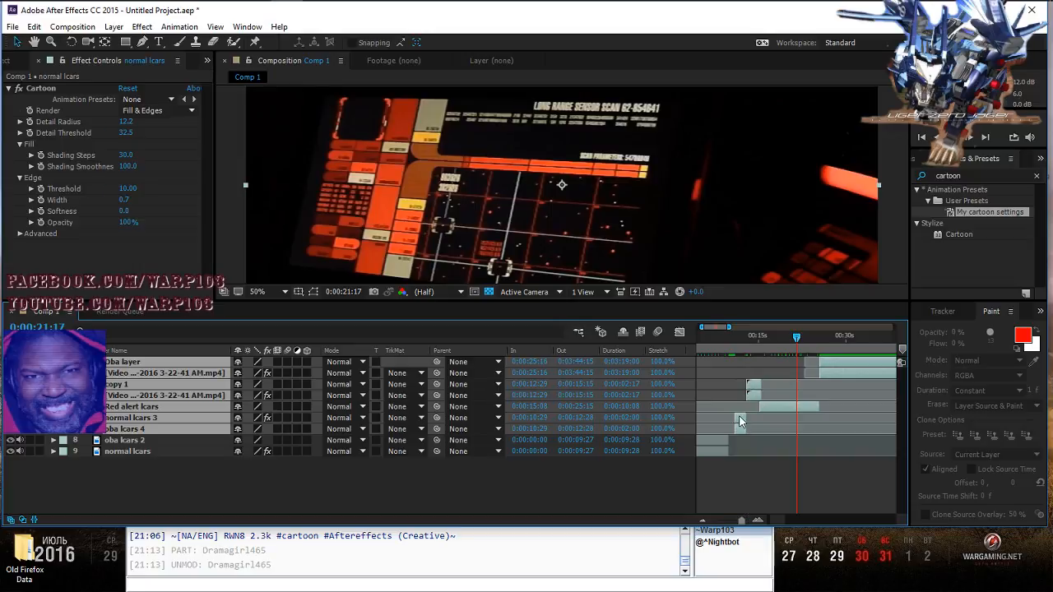
left_click_drag(738, 421, 733, 424)
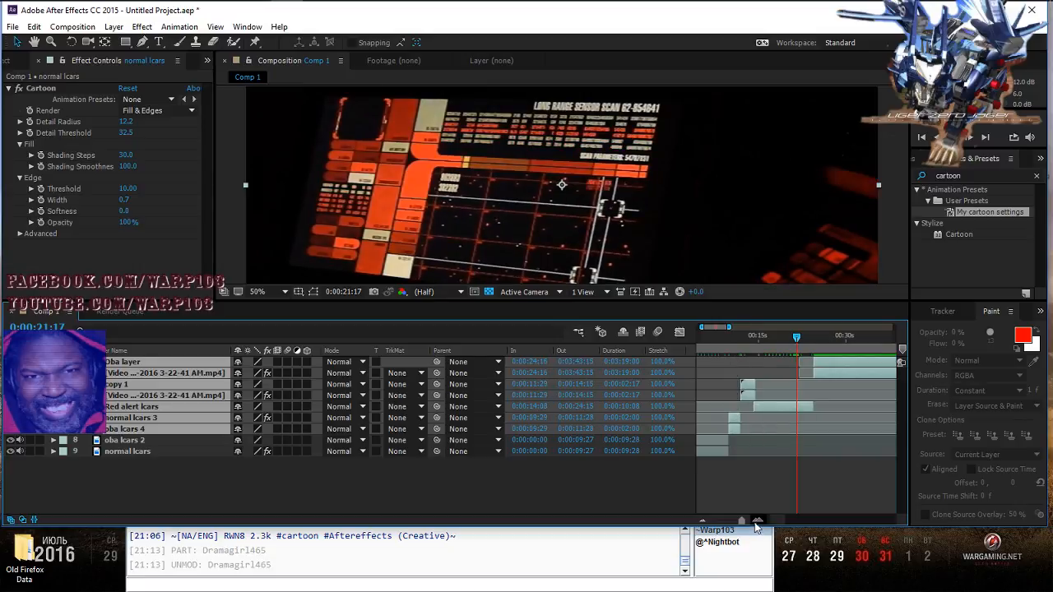
Step: Shift the selected layers one frame earlier so oba lcars 4 and normal lcars 3 start at 0:00:09:28, closing the gap
left_click(729, 335)
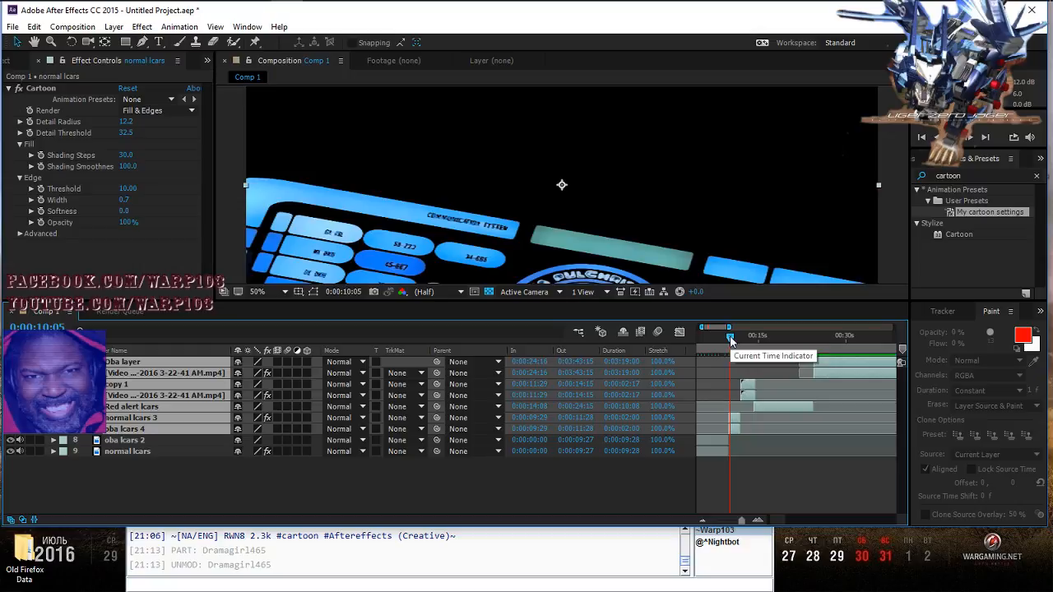
left_click(727, 337)
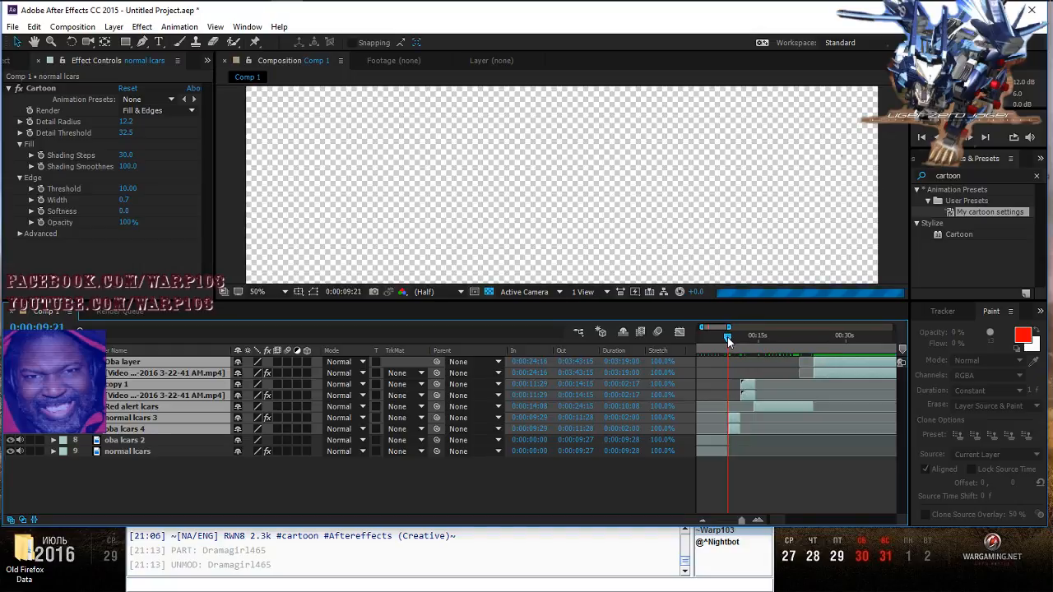
left_click(758, 522)
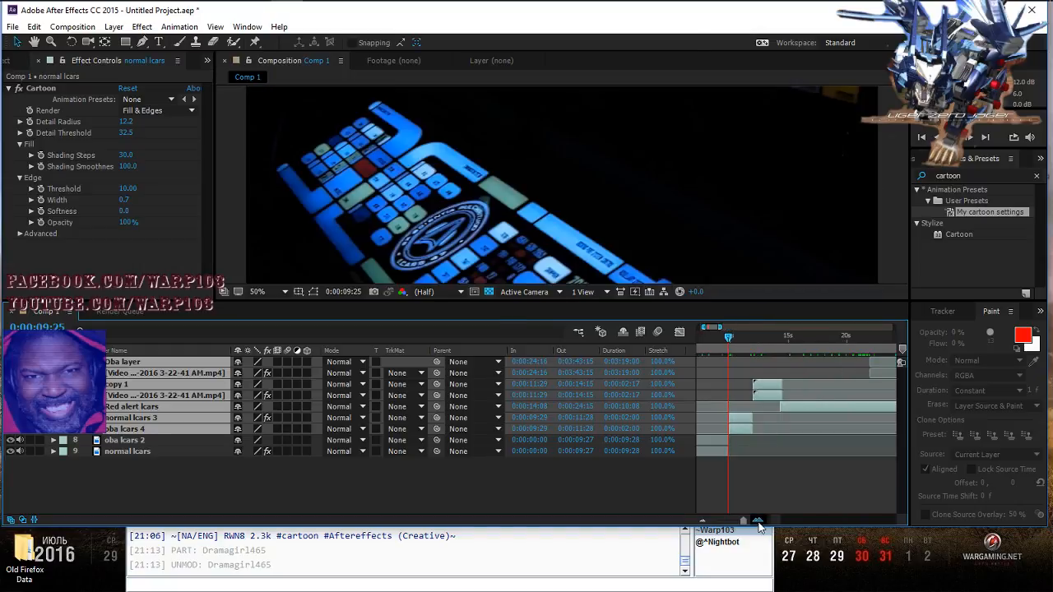
left_click(757, 521)
left_click(758, 522)
left_click(757, 521)
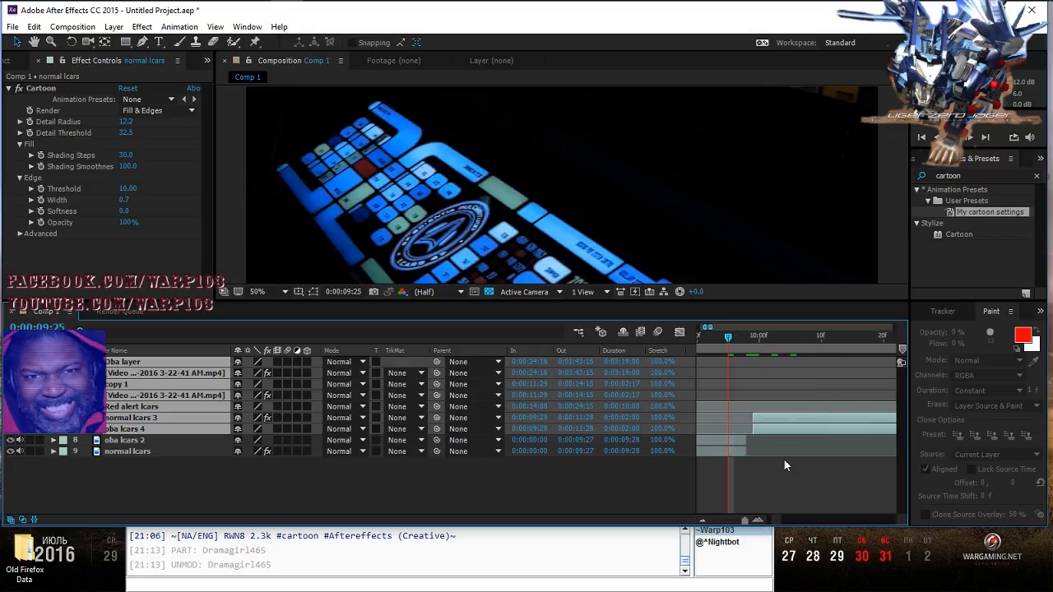
left_click_drag(777, 424, 773, 423)
Step: Check the join between the LCARS clips frame by frame from 0:00:09:26 to 0:00:10:00, and deselect all layers
left_click(970, 138)
left_click(971, 138)
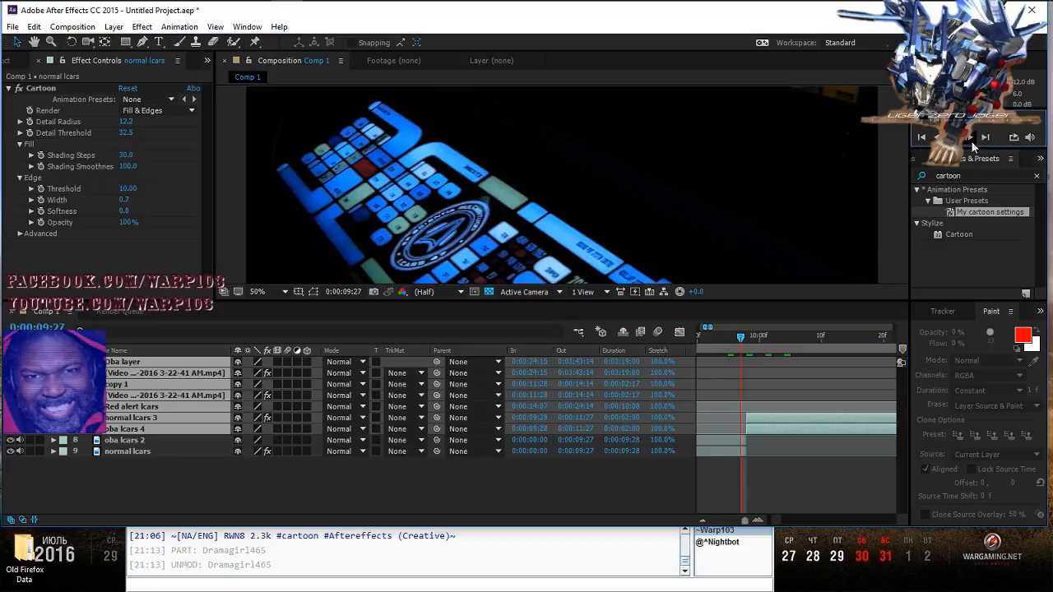
left_click(970, 138)
left_click(970, 138)
left_click(970, 138)
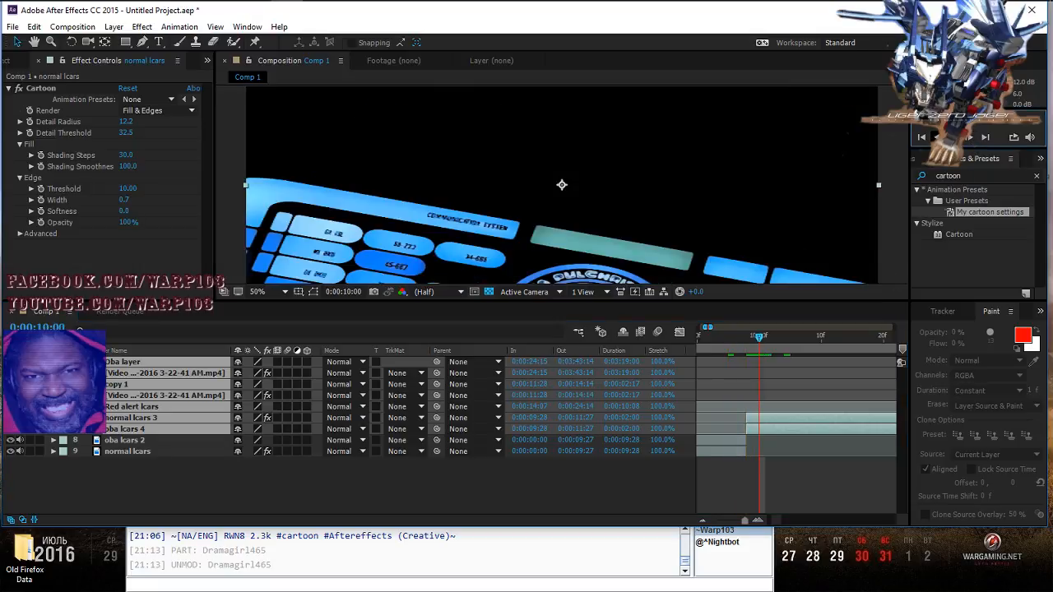
left_click(936, 138)
left_click(936, 137)
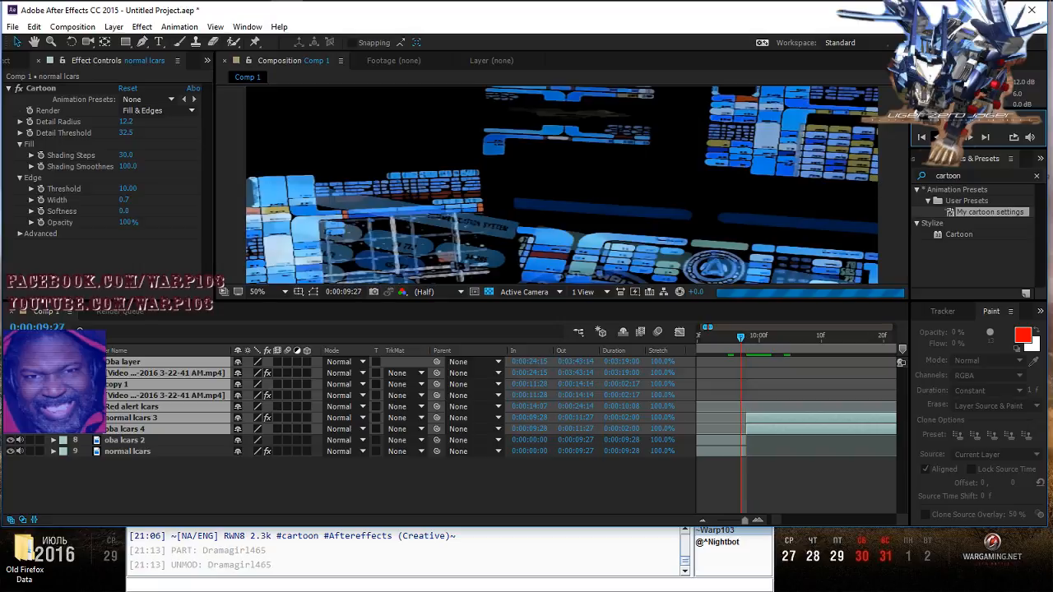
left_click(936, 137)
left_click(936, 138)
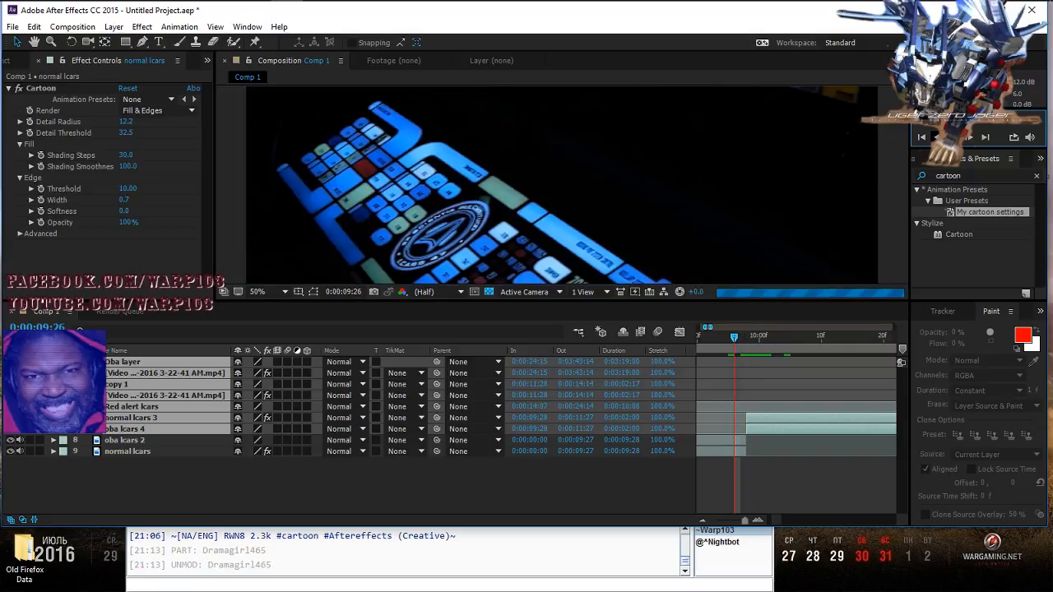
left_click(952, 137)
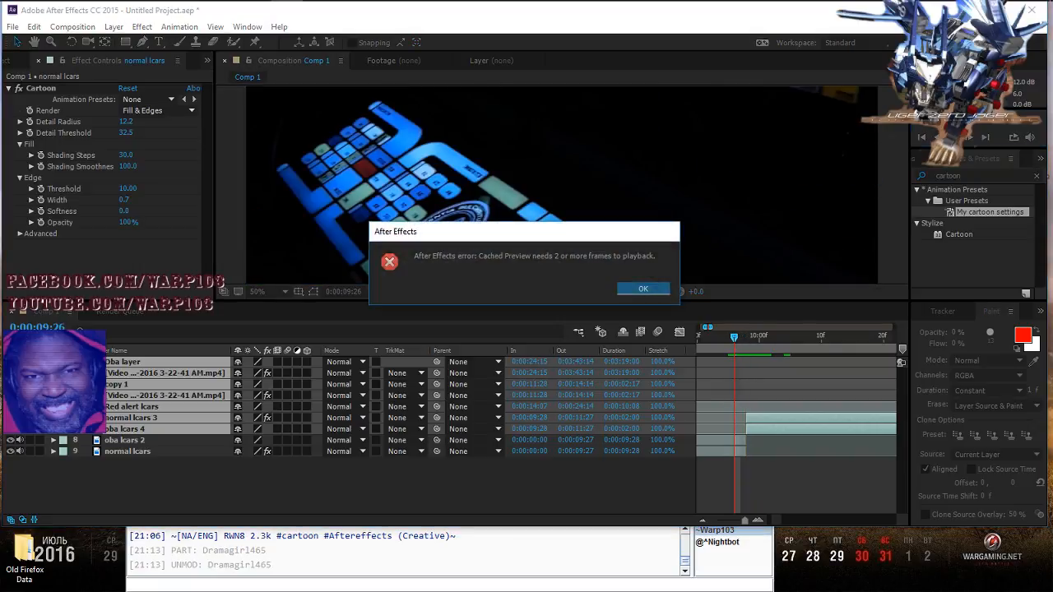
left_click(659, 287)
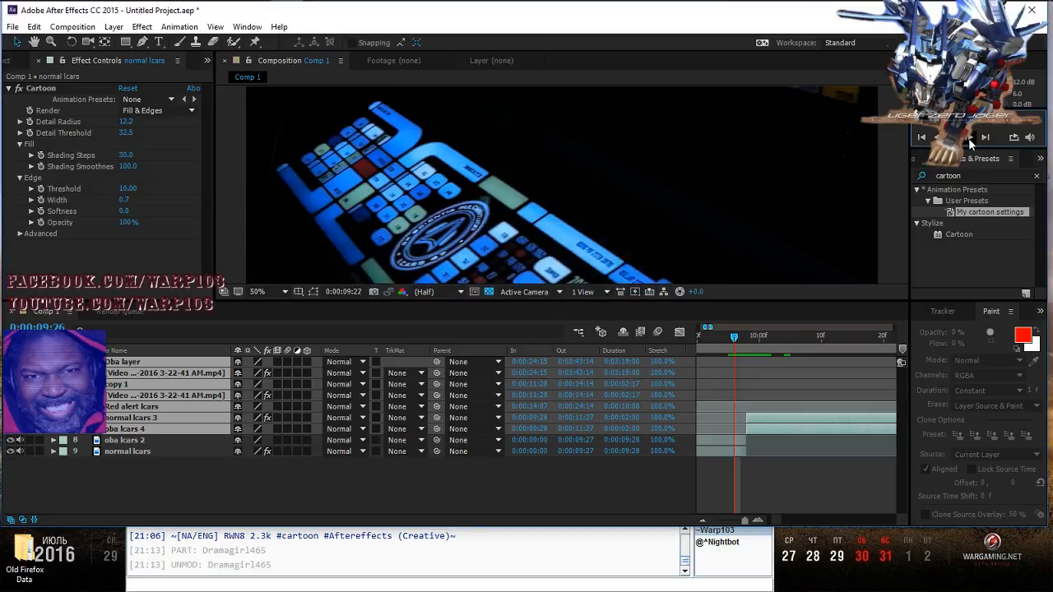
left_click(970, 140)
left_click(969, 140)
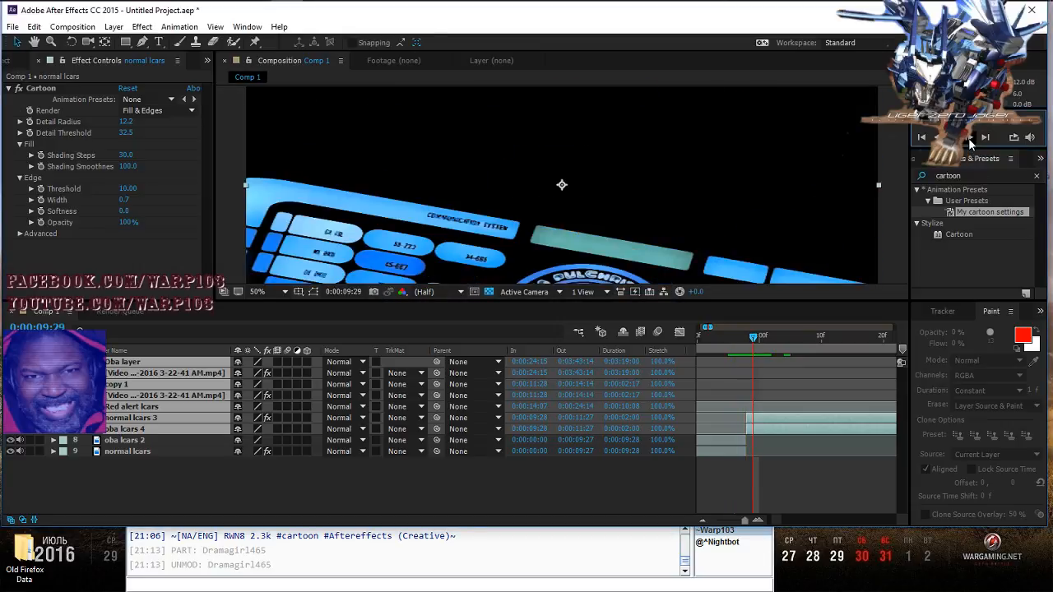
left_click(969, 140)
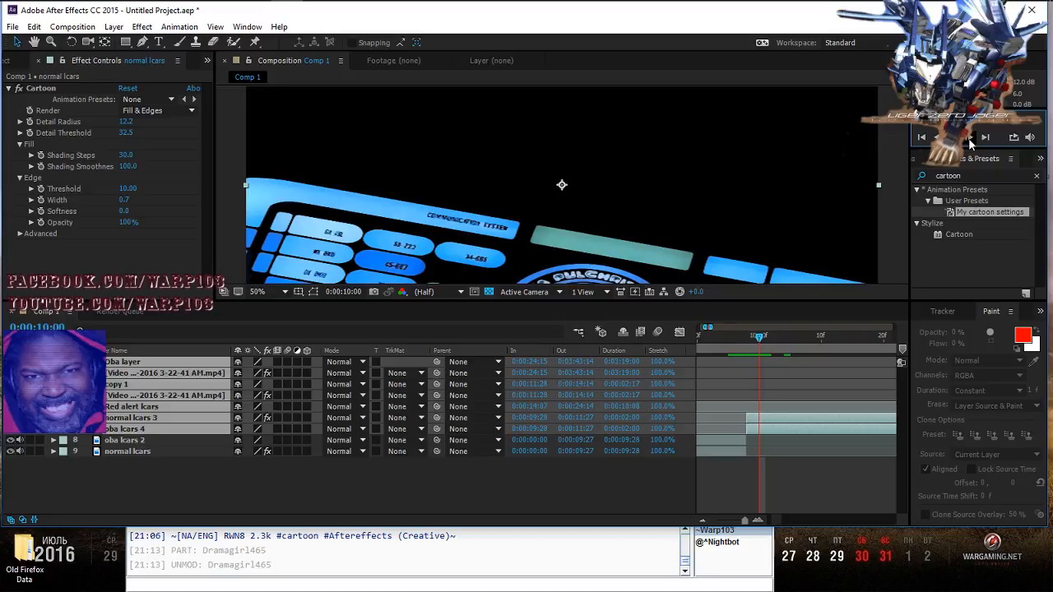
left_click(322, 498)
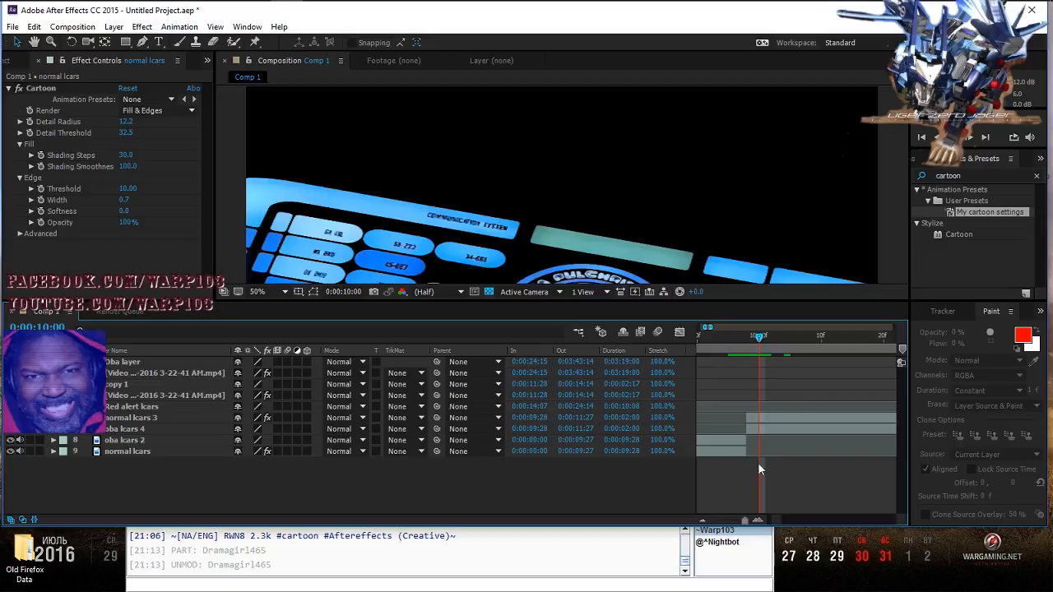
Step: Scrub between 0:00:09:27 and 0:00:10:00 to recheck the cut from normal lcars to normal lcars 3
left_click_drag(758, 340, 741, 349)
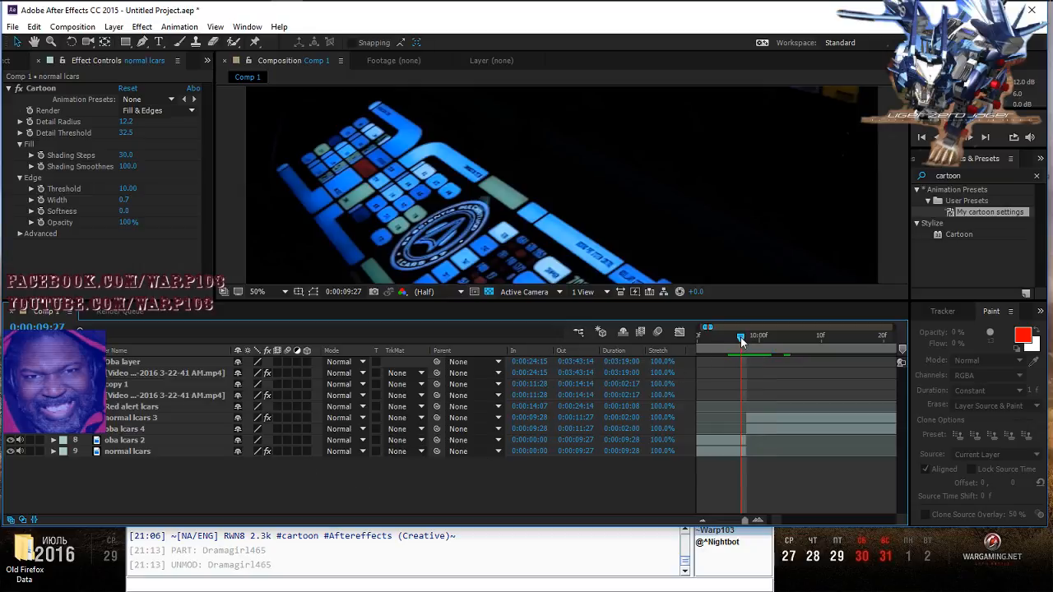
left_click_drag(741, 337, 758, 337)
Step: Preview the Red alert lcars section from 0:00:15:09 into the tank gameplay, and replay its end from 0:00:20:05
left_click_drag(745, 521, 741, 523)
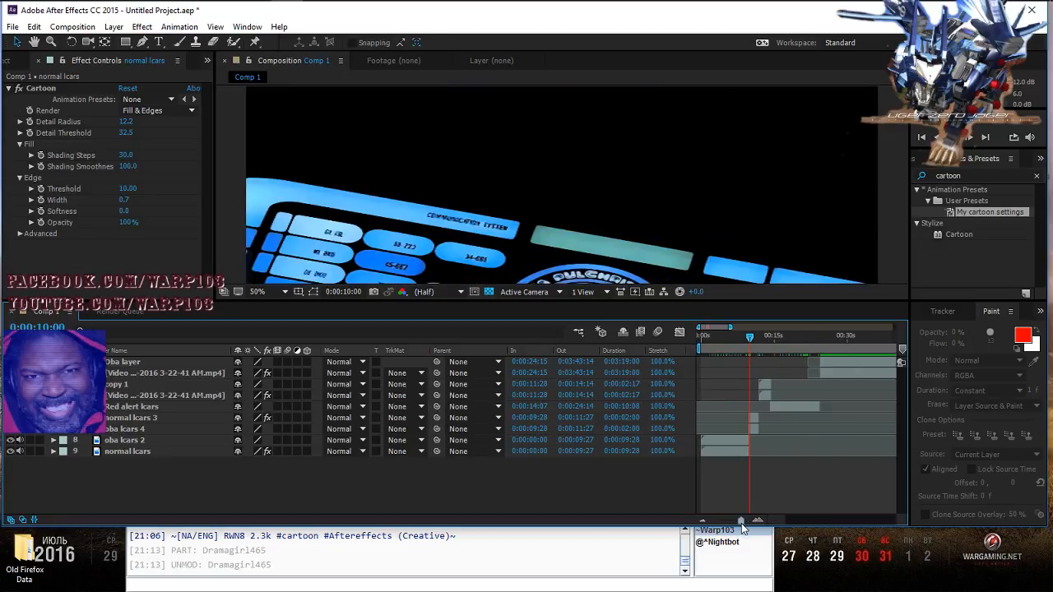
left_click_drag(749, 335, 779, 346)
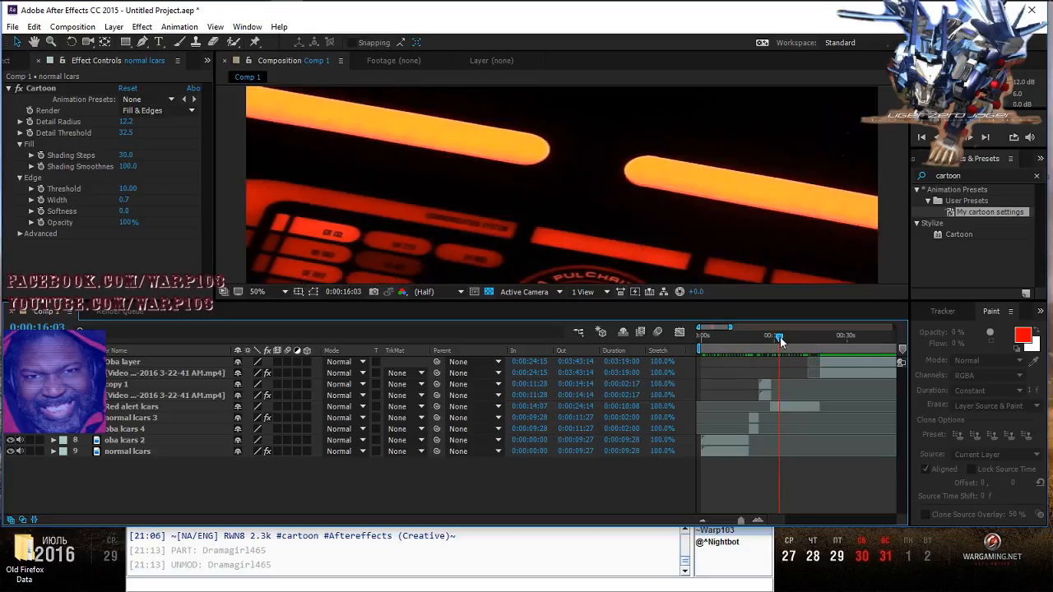
mouse_move(779, 337)
left_mouse_down()
mouse_move(791, 338)
mouse_move(775, 339)
left_mouse_up()
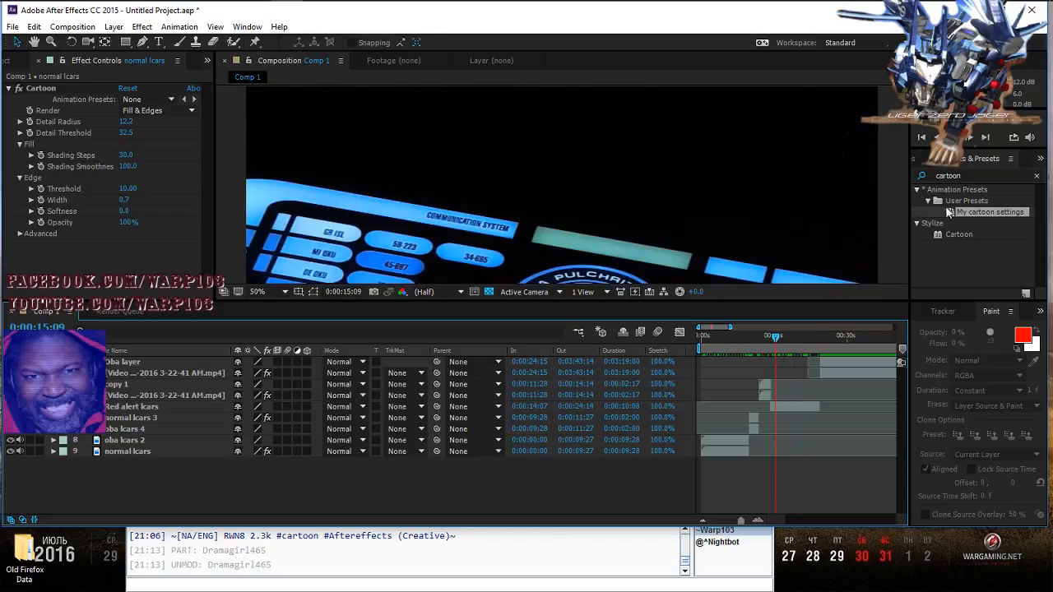
left_click(954, 138)
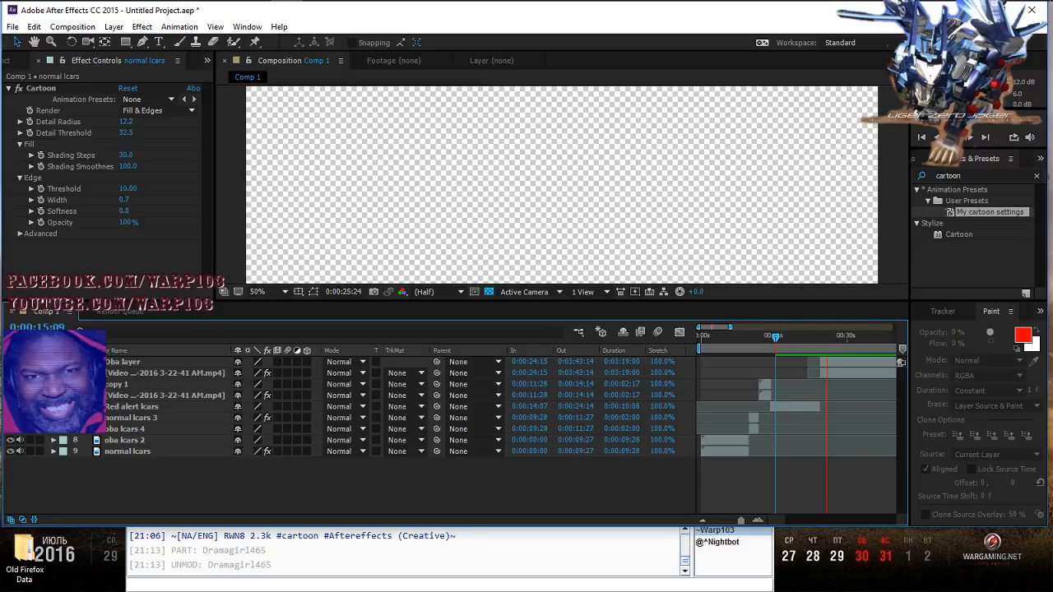
left_click(971, 137)
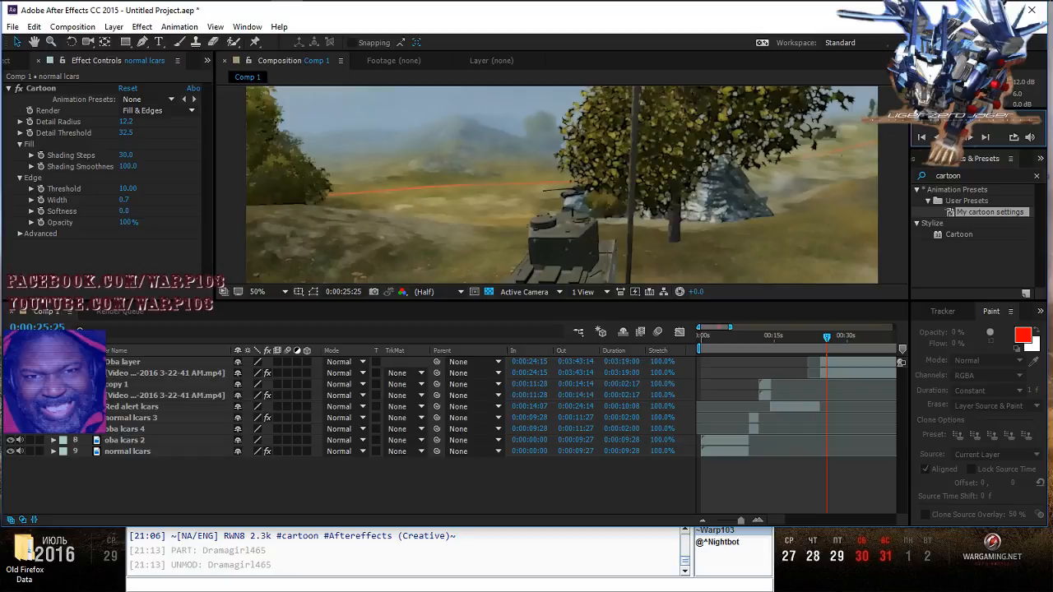
left_click_drag(826, 338, 799, 339)
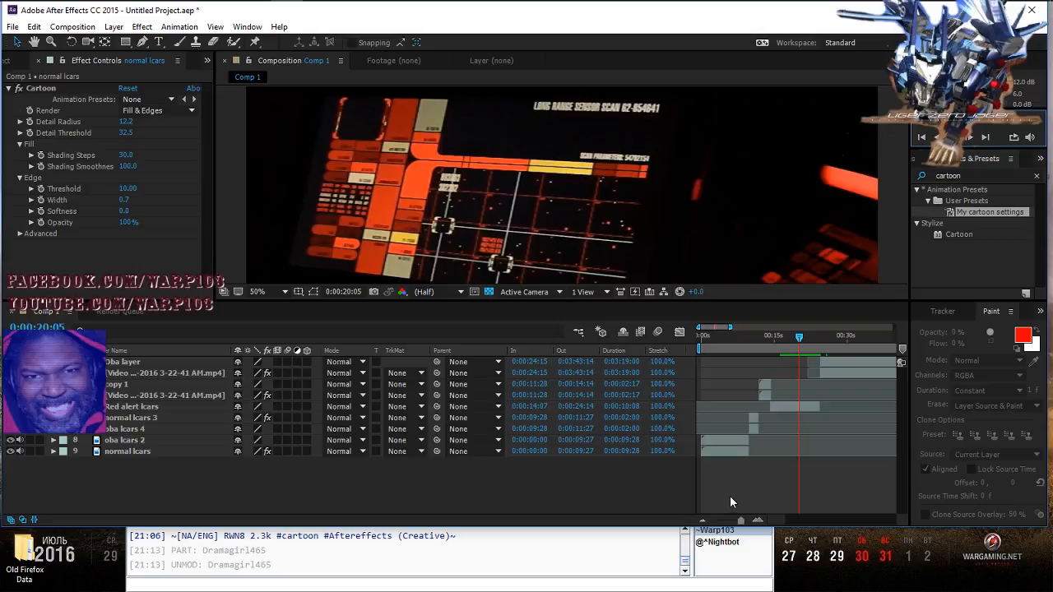
key("space")
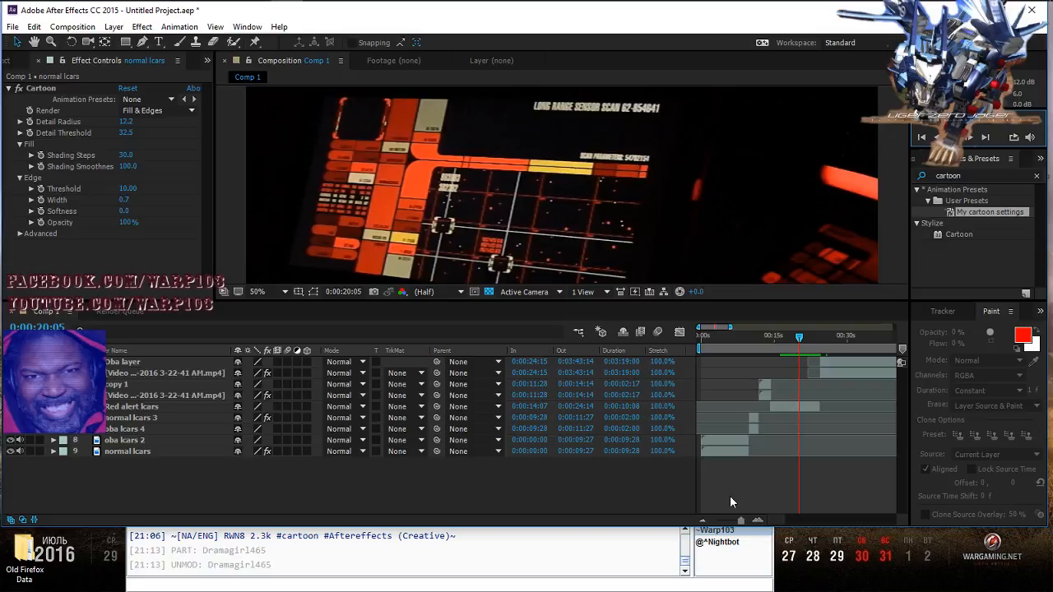